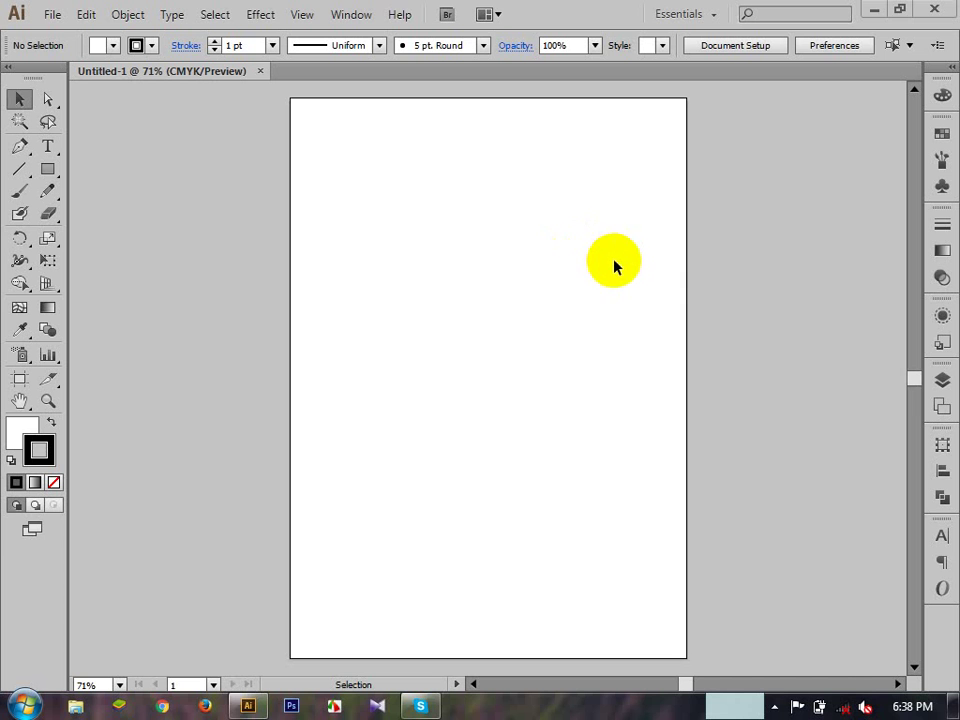
- Show the rulers and place a horizontal guide at about 3.85 in and a vertical guide at about 4 in, crossing on the artboard
key(ctrl+space)
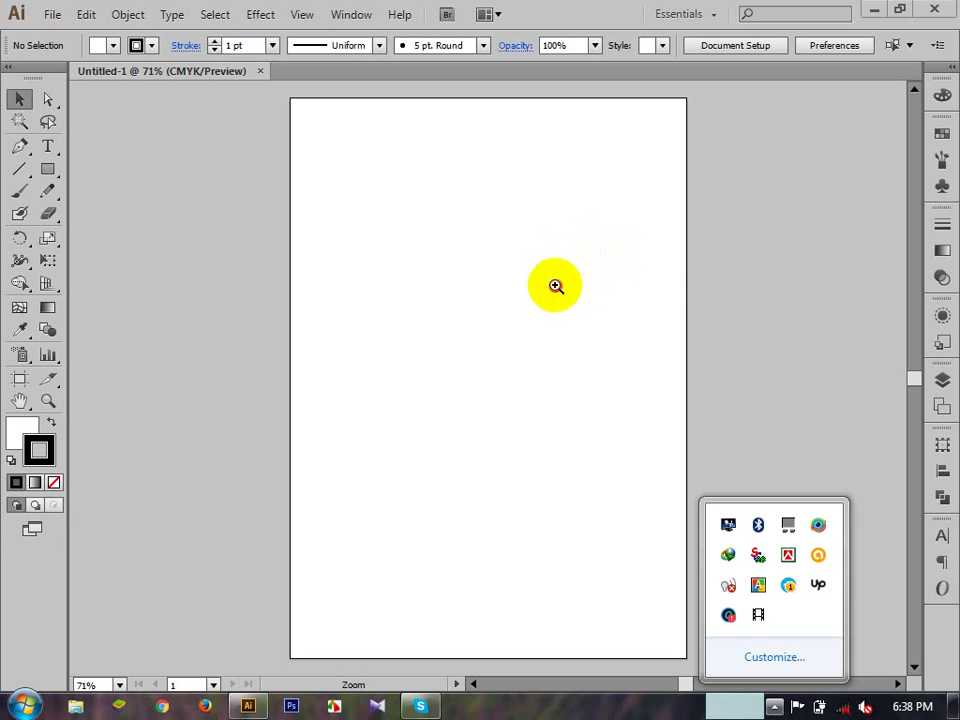
click(543, 297)
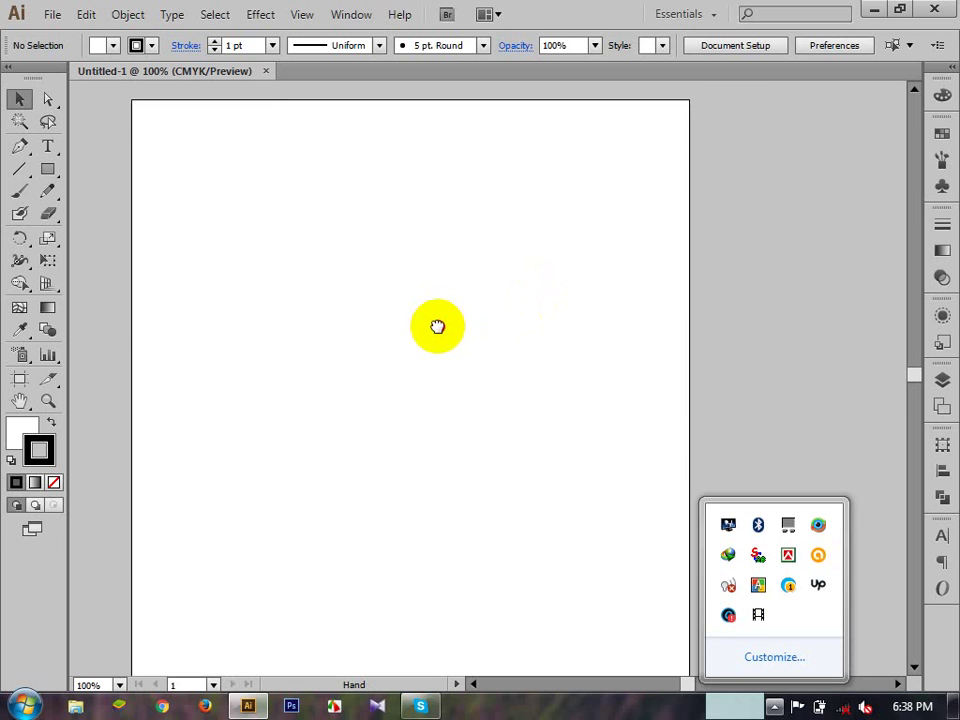
drag(437, 326, 508, 291)
click(493, 300)
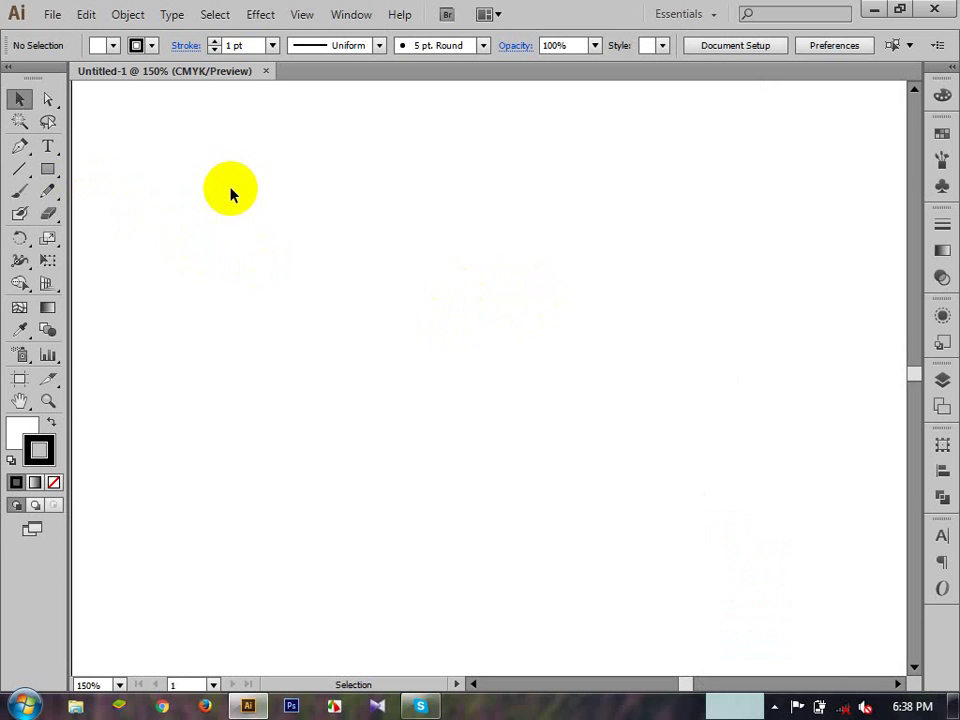
right_click(322, 213)
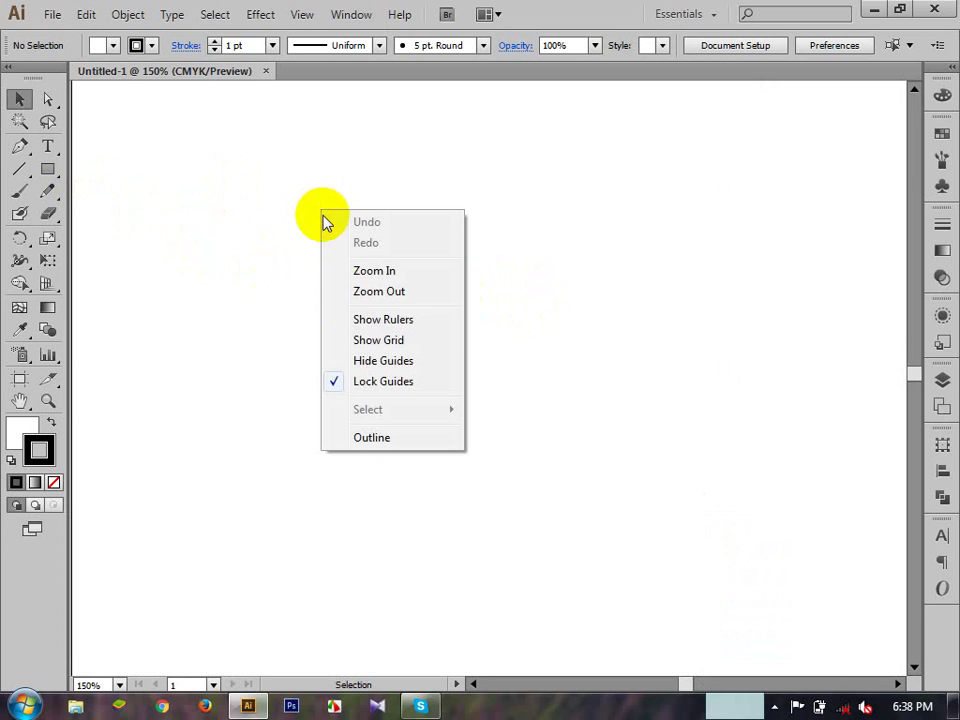
click(382, 322)
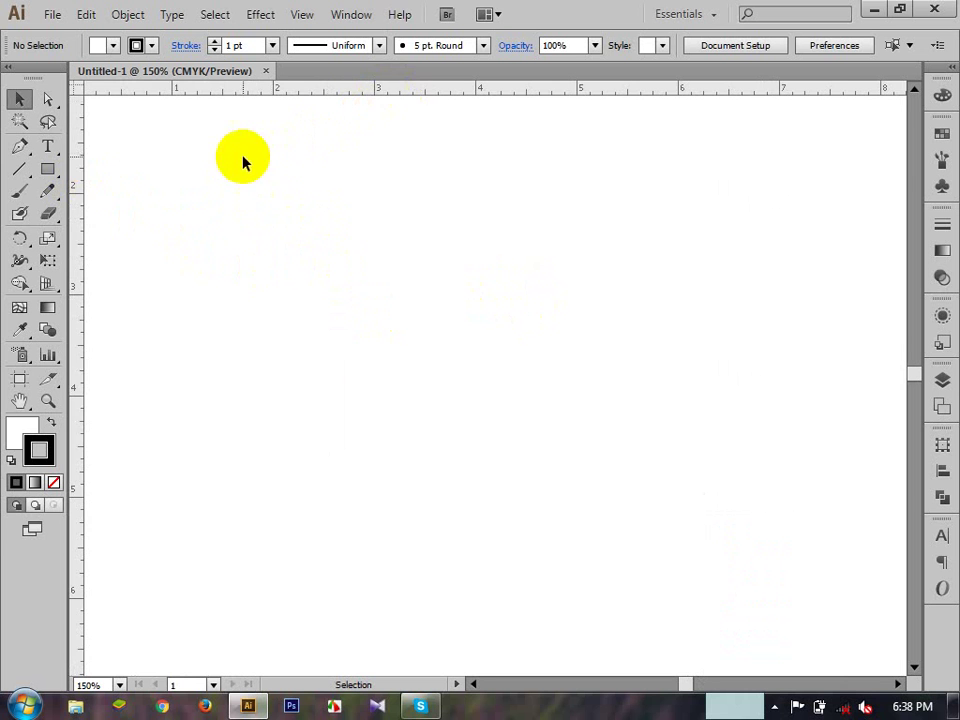
drag(373, 90, 391, 373)
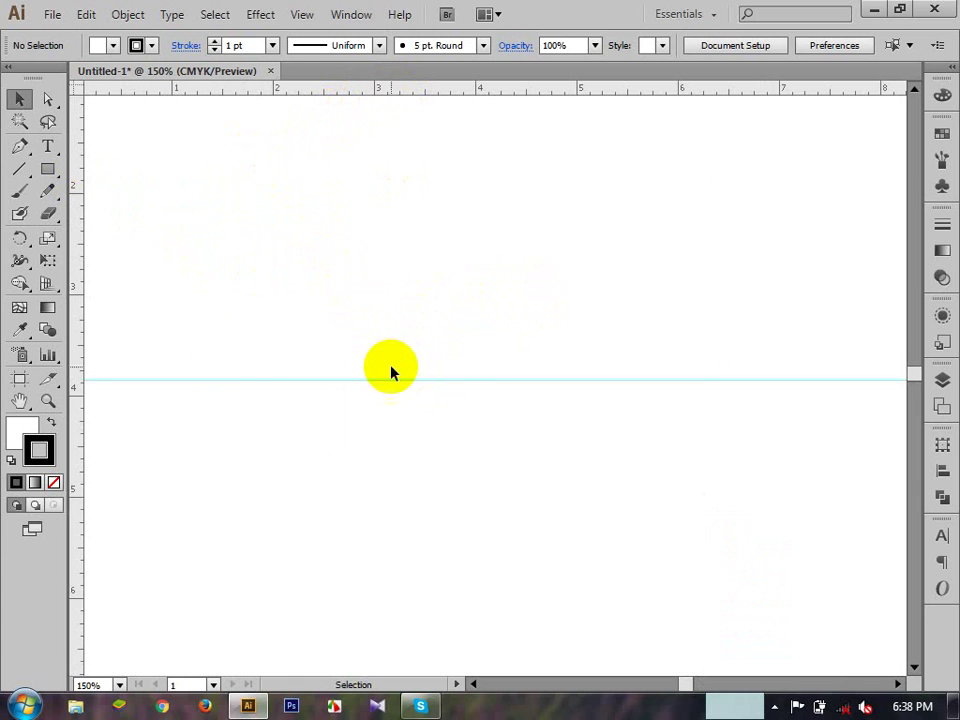
drag(82, 336, 475, 350)
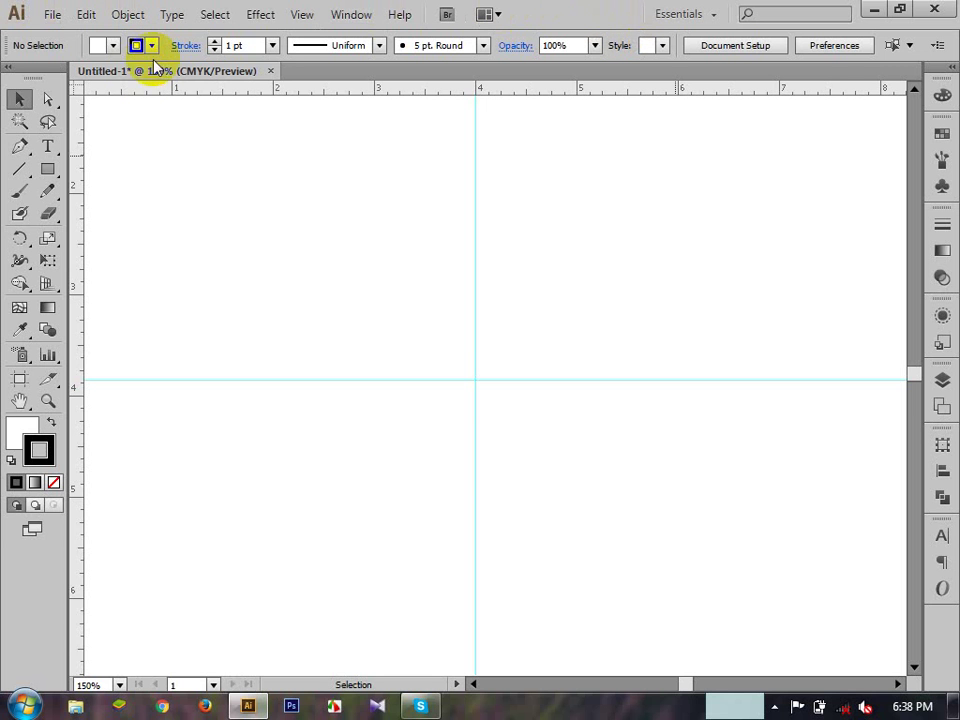
- Draw a circle about 3.4 in across with the Ellipse tool, centred on the intersection of the two guides
drag(47, 169, 113, 190)
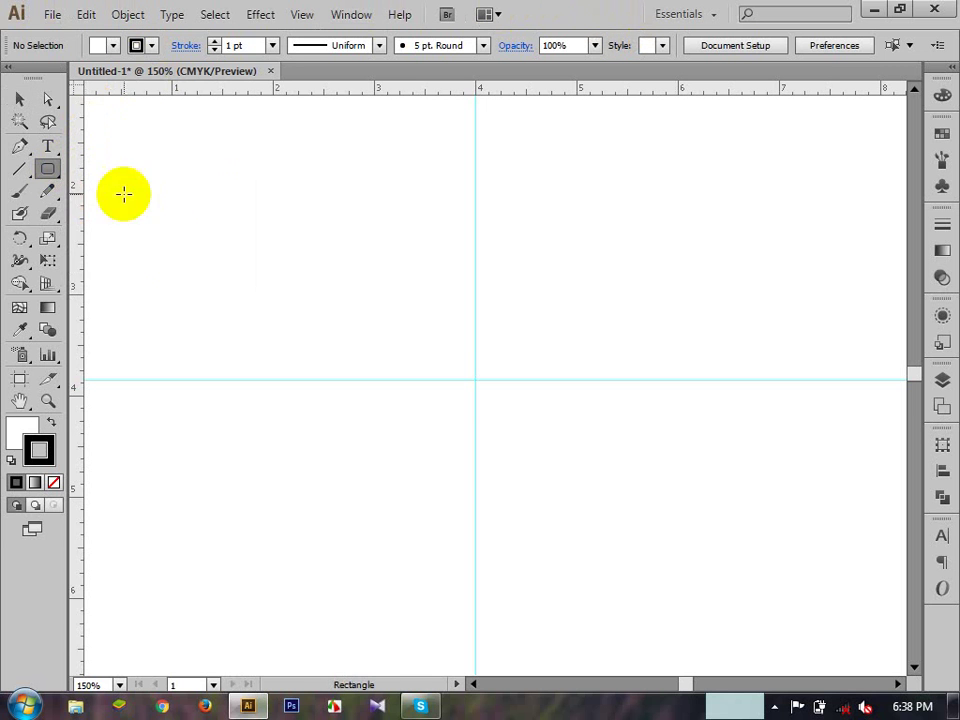
drag(47, 169, 150, 216)
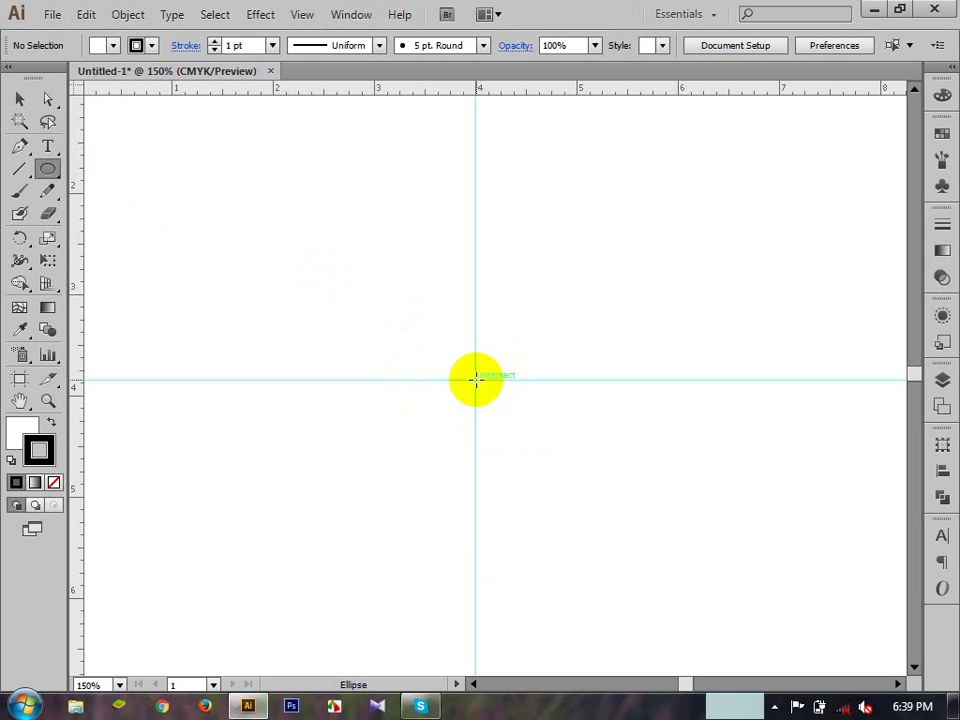
drag(476, 379, 624, 553)
- Select the circle and lock it so it cannot be selected or moved
key(v)
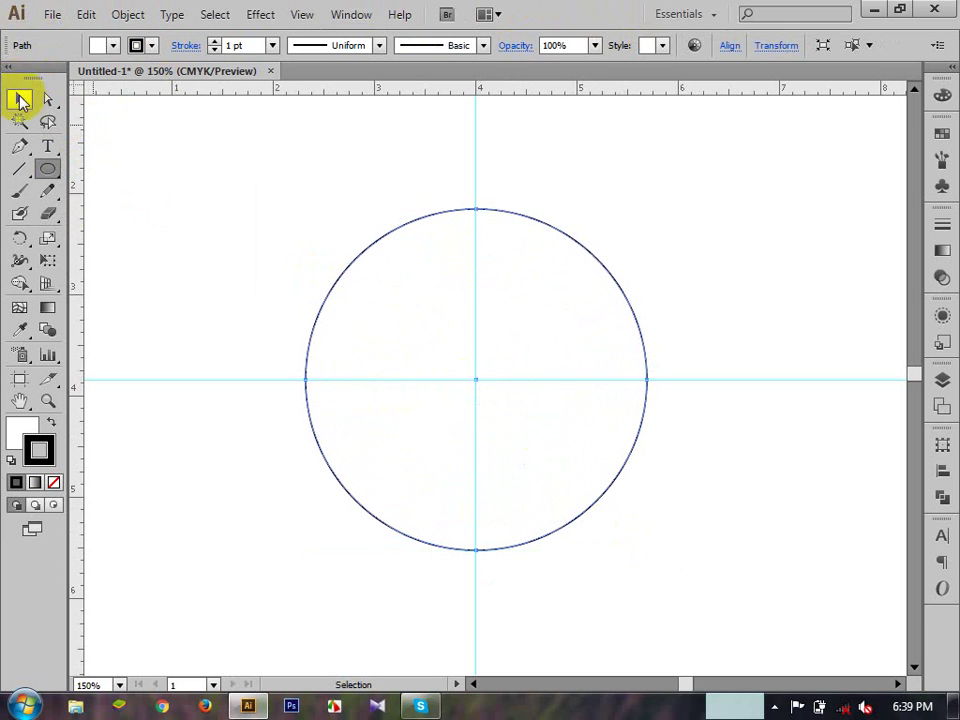
click(274, 279)
drag(255, 251, 371, 360)
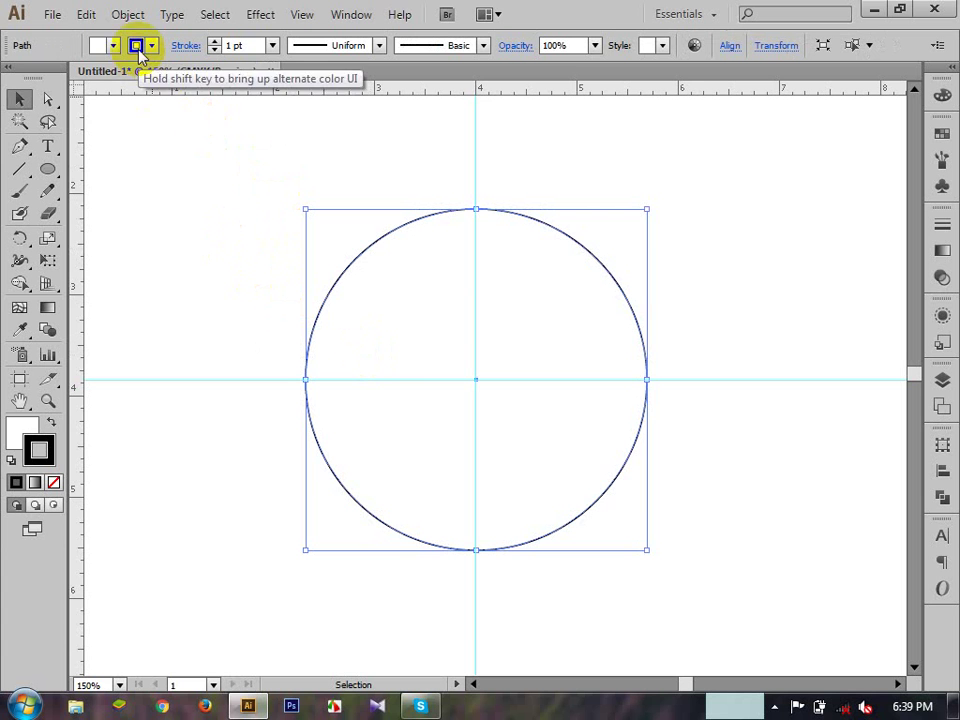
click(117, 22)
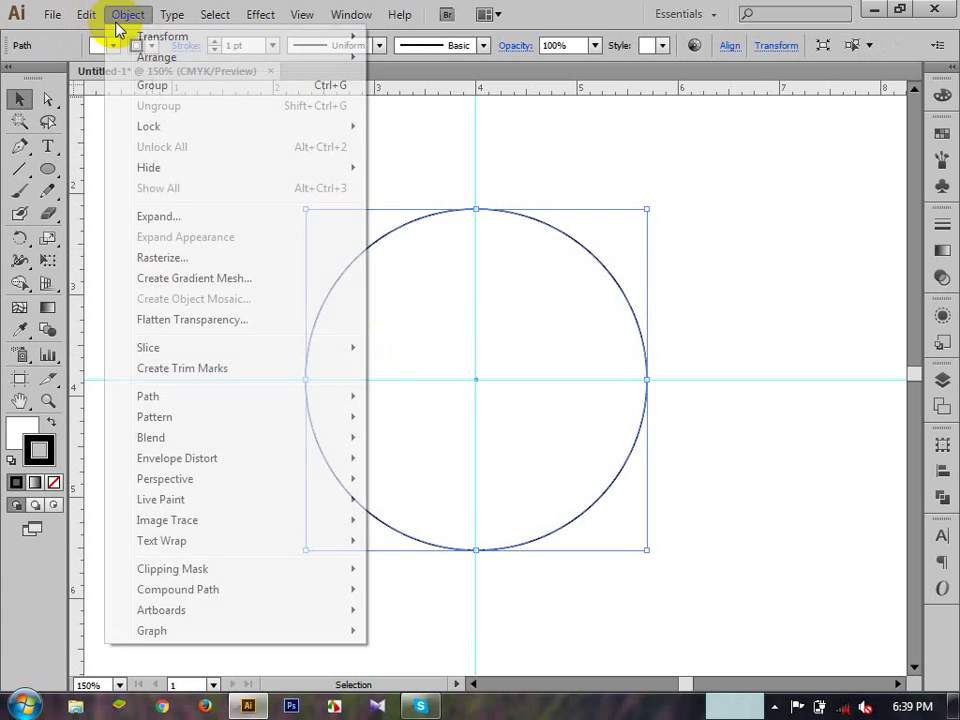
mouse_move(362, 132)
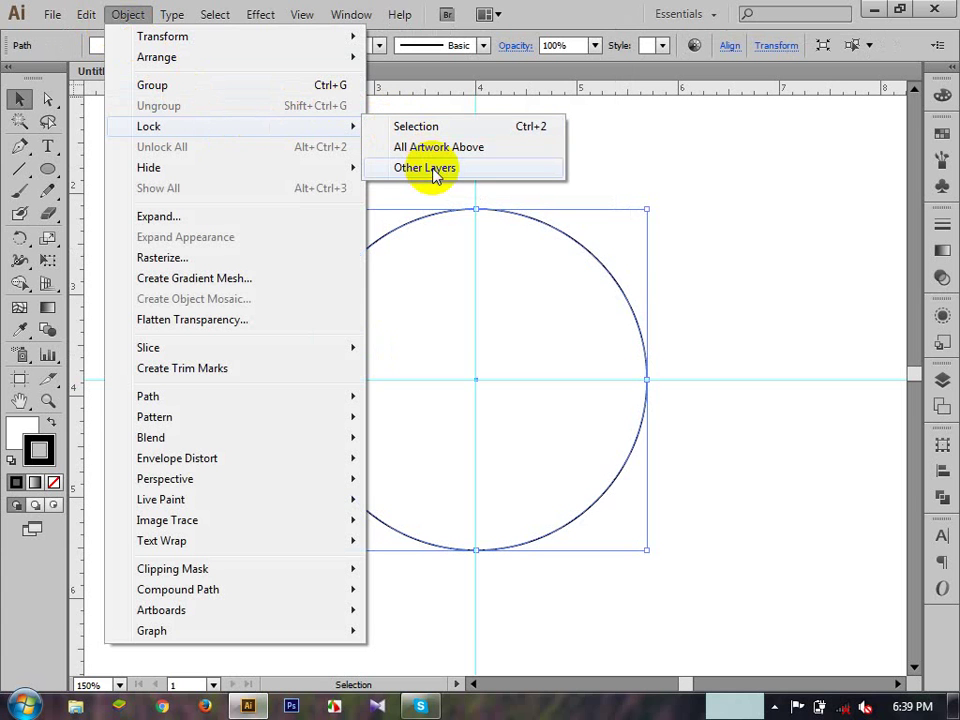
click(422, 128)
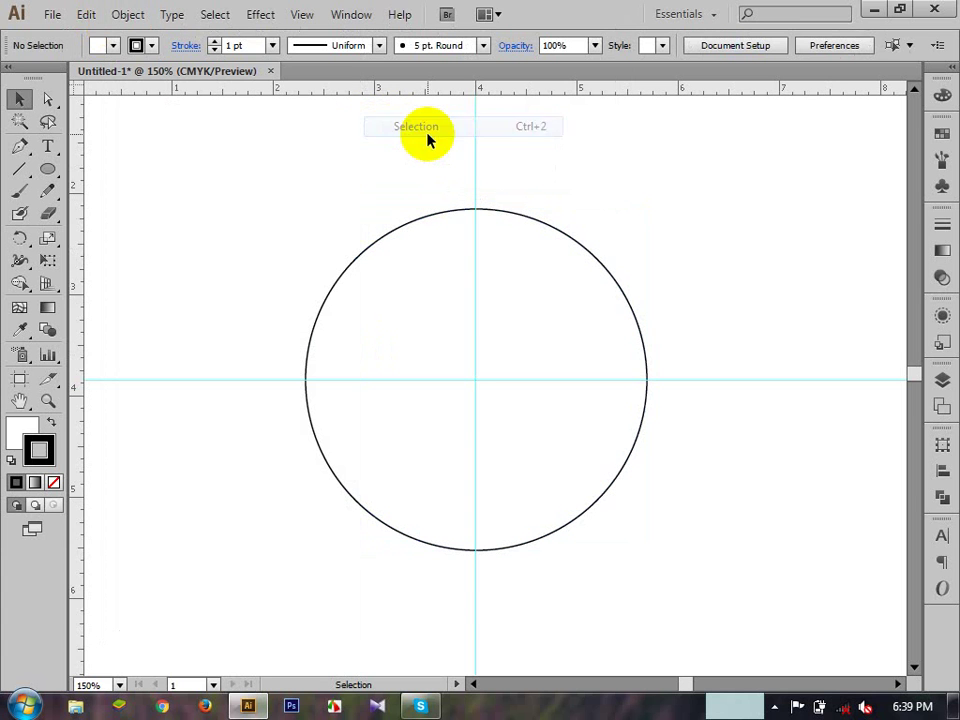
drag(360, 199, 430, 342)
- Draw a vertical line about 0.3 in long with the Pen tool on the vertical guide, just inside the circle's top edge
click(19, 147)
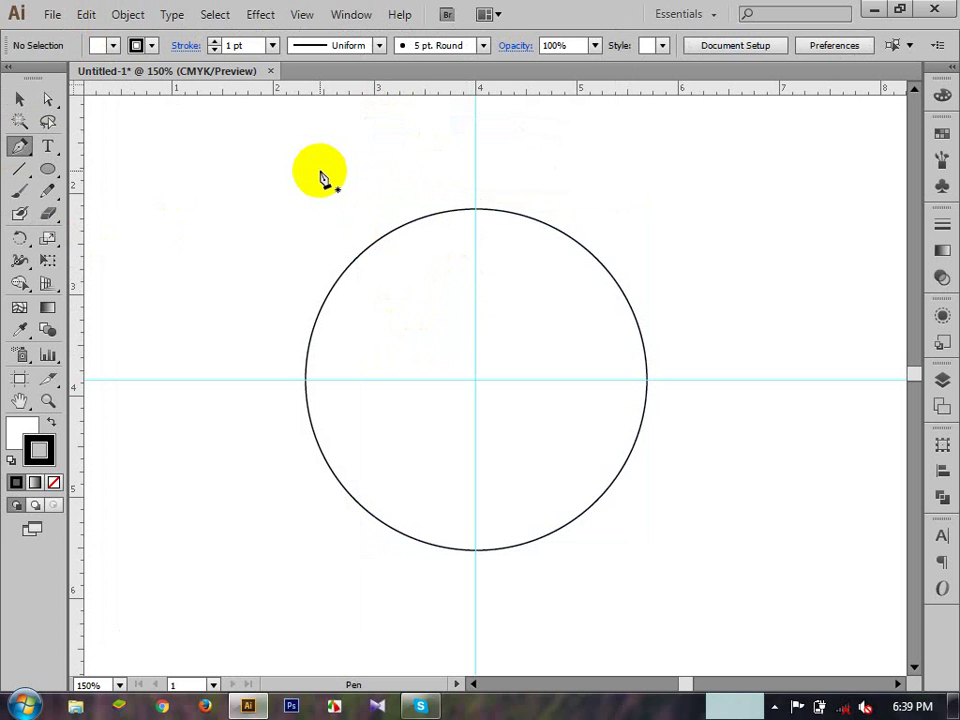
key(ctrl+space)
click(486, 238)
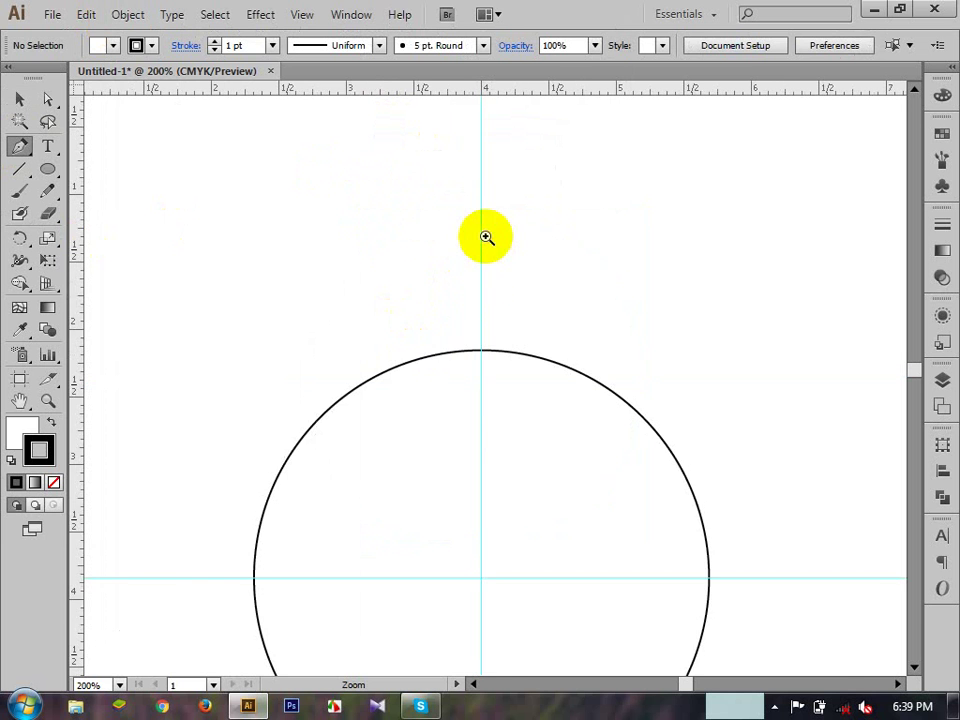
click(470, 427)
drag(484, 392, 493, 328)
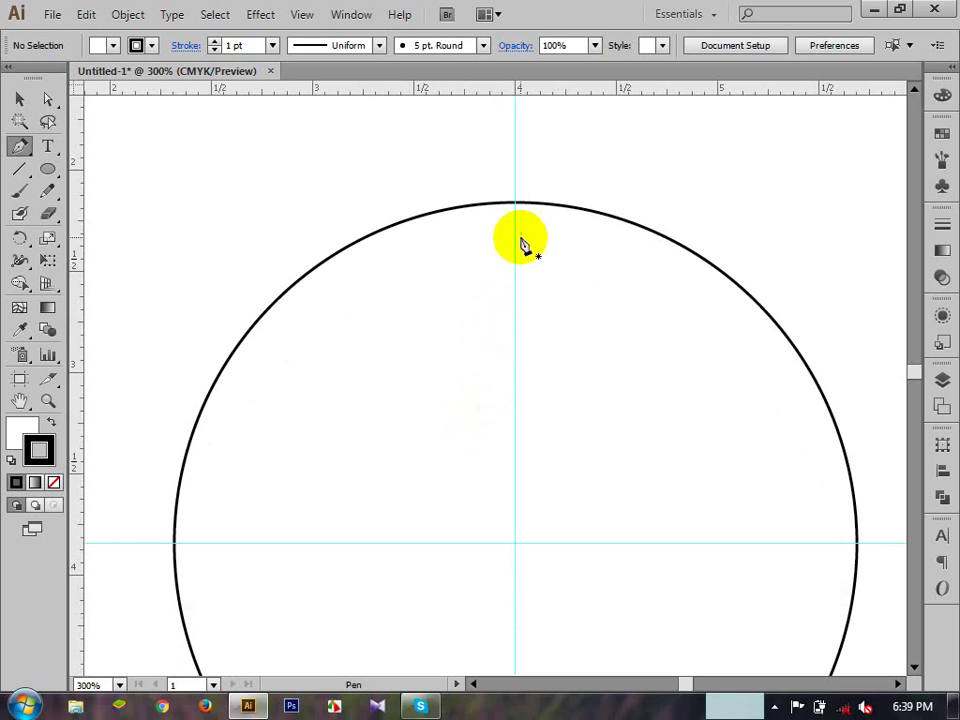
drag(516, 214, 517, 285)
click(23, 103)
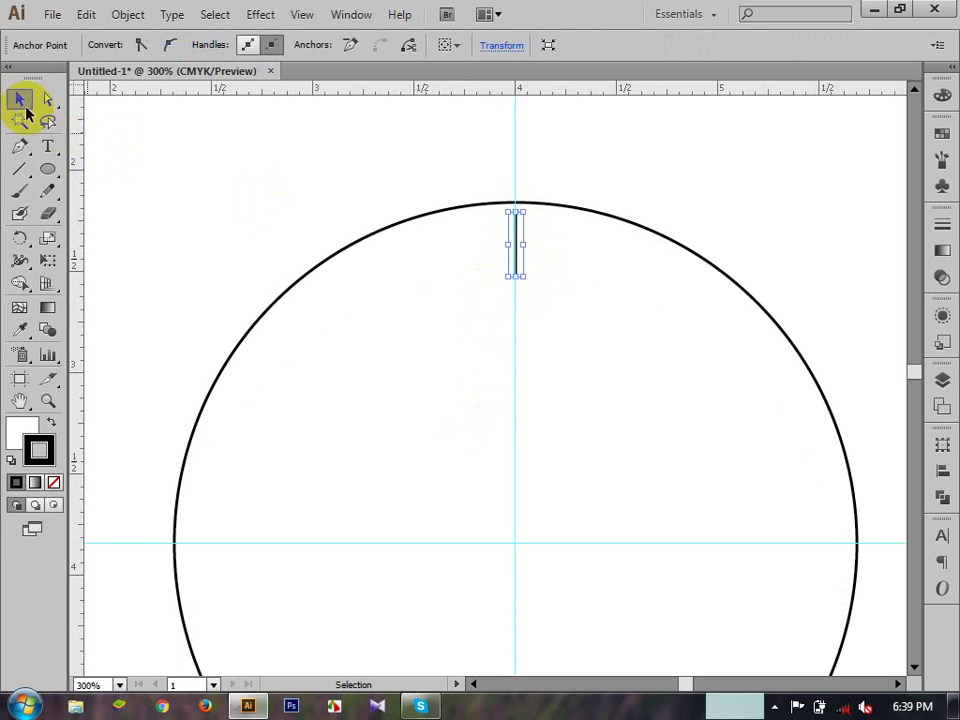
click(287, 147)
- Set the stroke weight of the short vertical line to 5 pt
drag(439, 251, 572, 298)
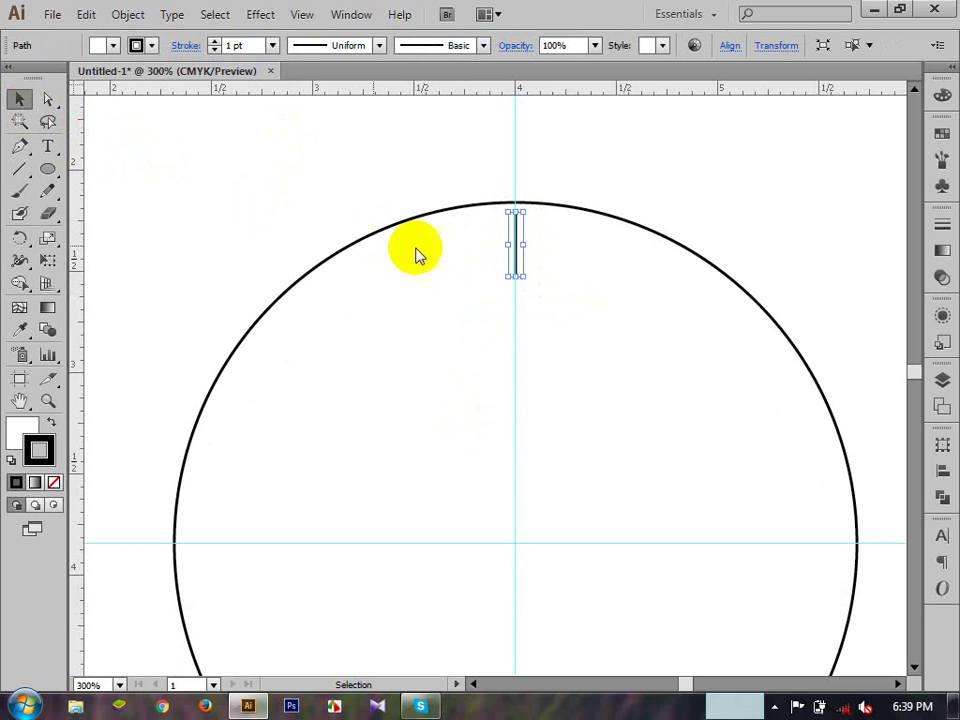
click(215, 42)
click(215, 42)
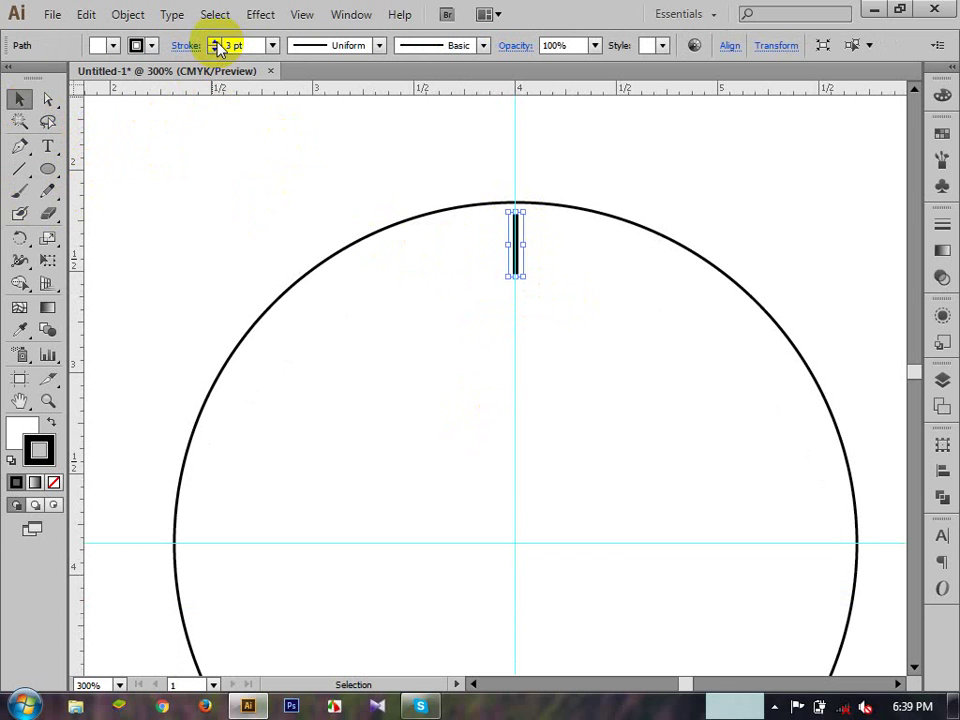
click(215, 42)
click(215, 42)
click(352, 15)
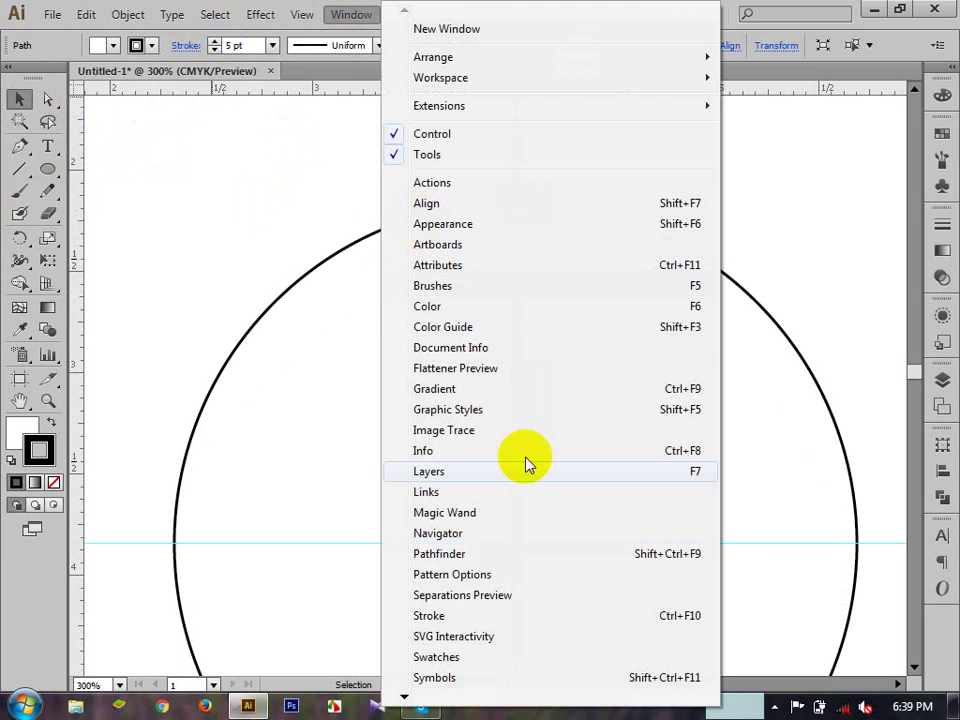
click(458, 614)
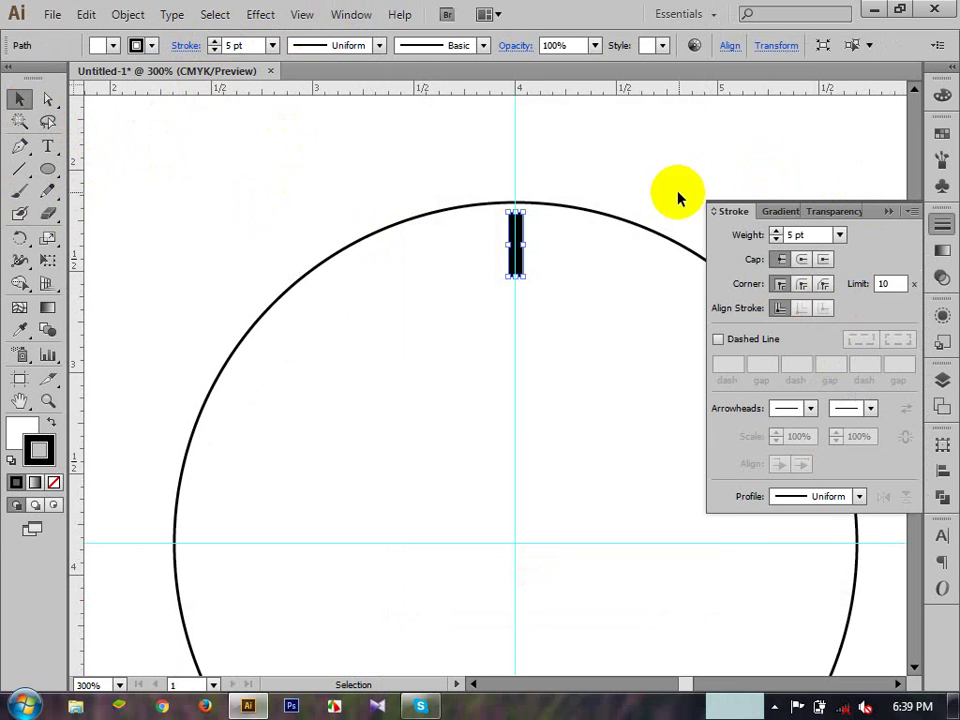
click(592, 255)
click(886, 208)
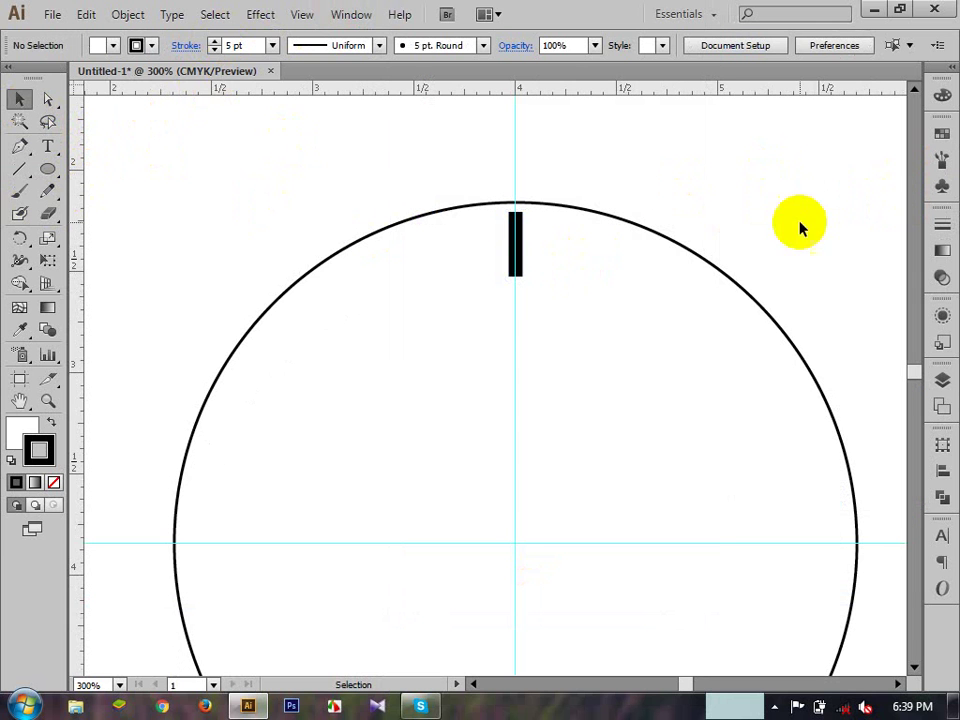
- Make a copy of the thick tick mark rotated by 30° about the circle's centre
ctrl+alt+click(556, 365)
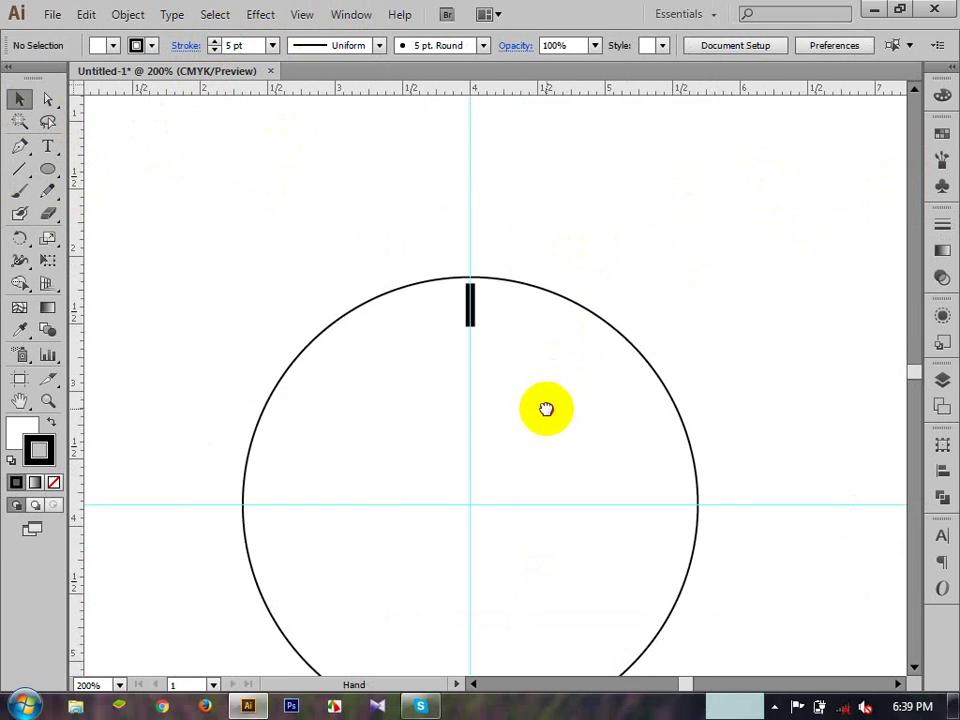
drag(546, 412, 574, 328)
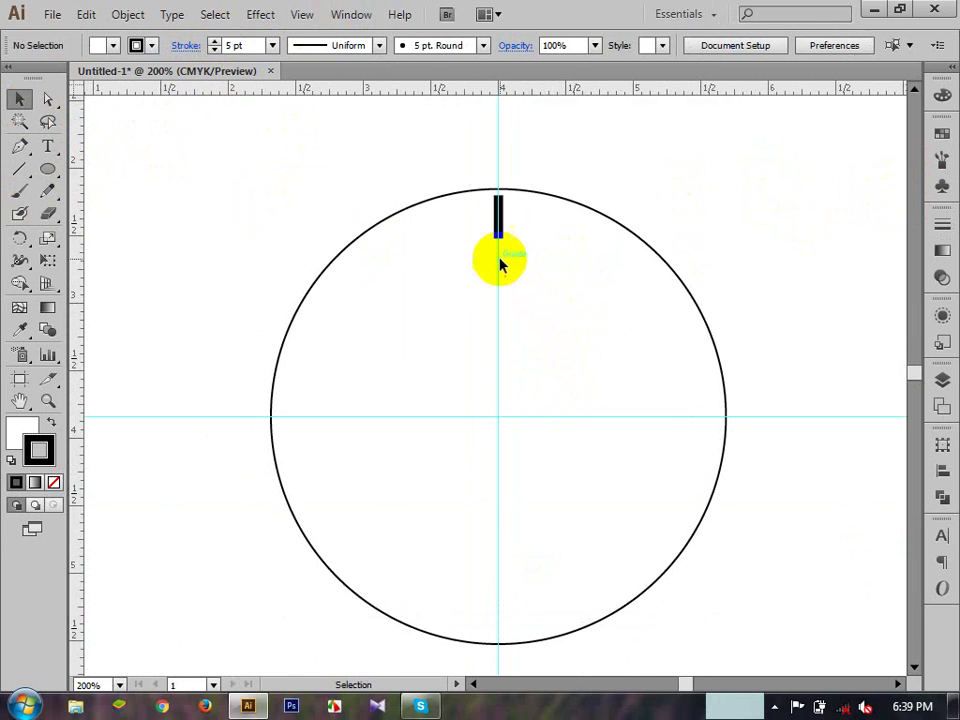
click(498, 222)
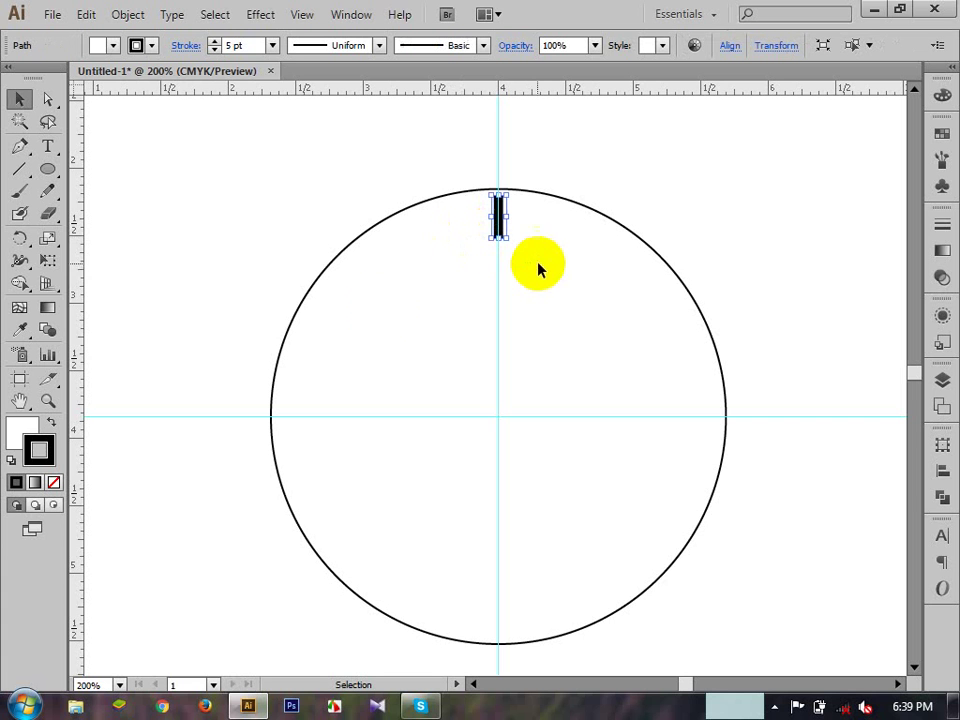
click(20, 238)
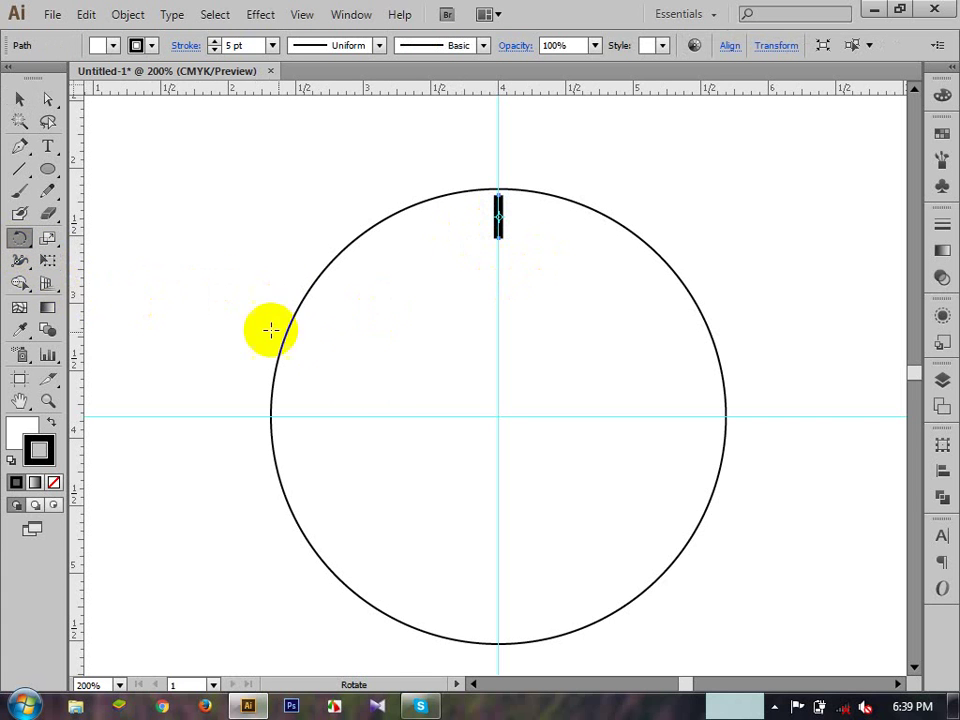
alt+click(498, 416)
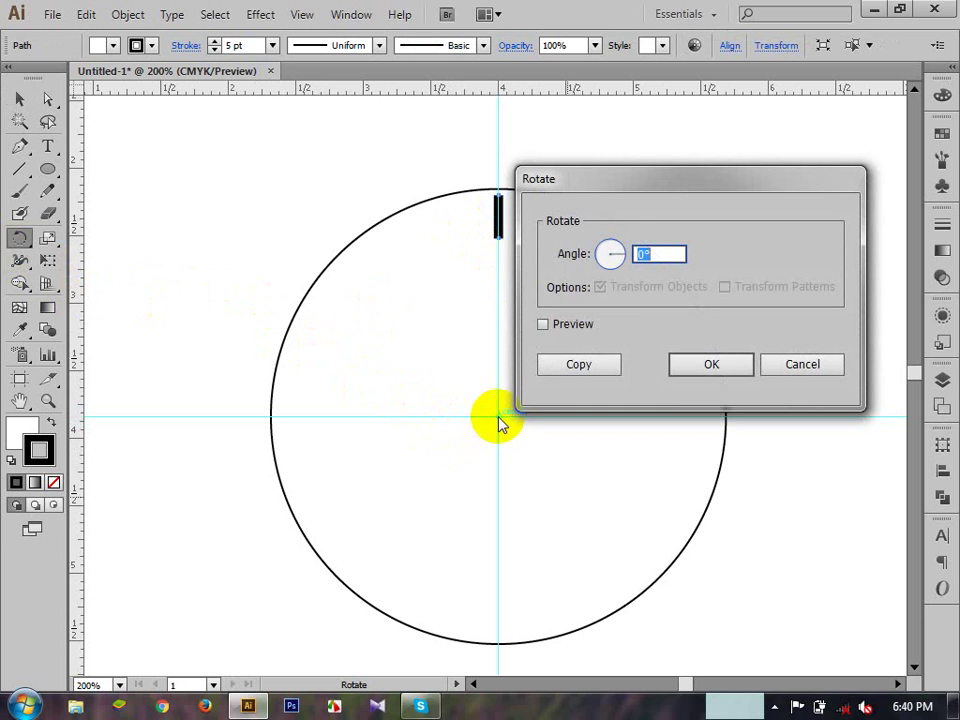
text(30)
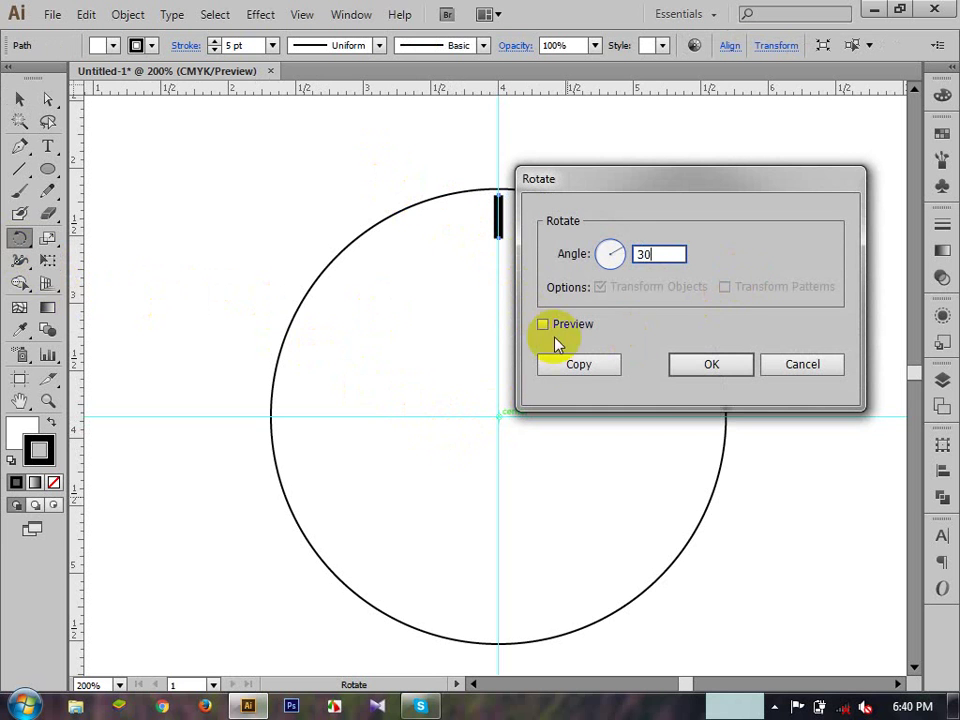
click(576, 362)
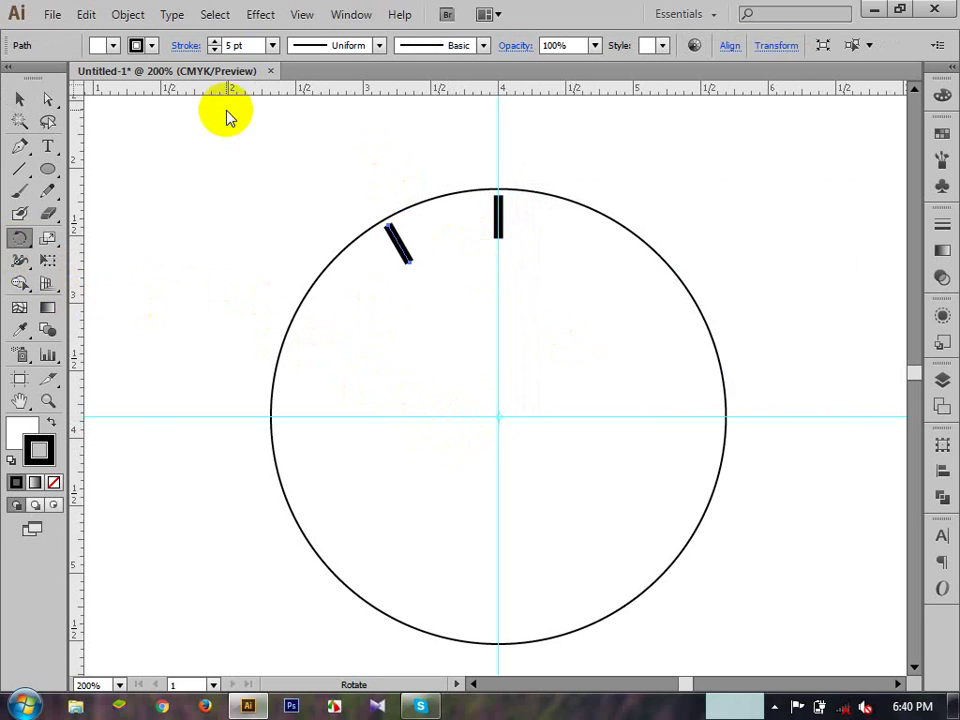
- Repeat the rotated copy with Transform Again until twelve tick marks ring the circle, and deselect the artwork
click(128, 14)
mouse_move(230, 35)
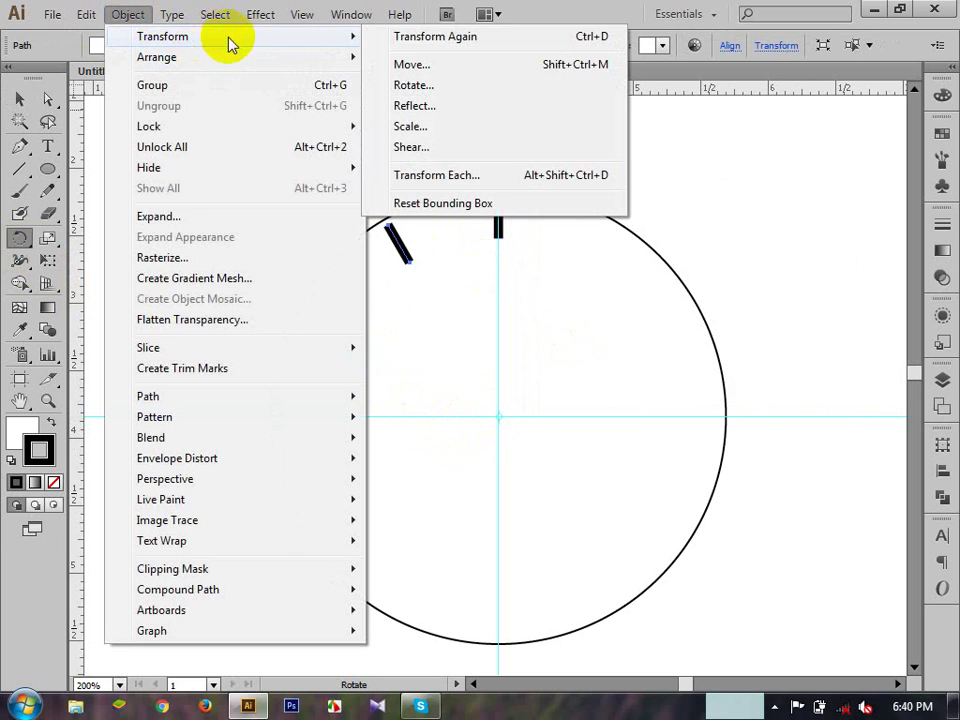
click(446, 38)
key(ctrl+d)
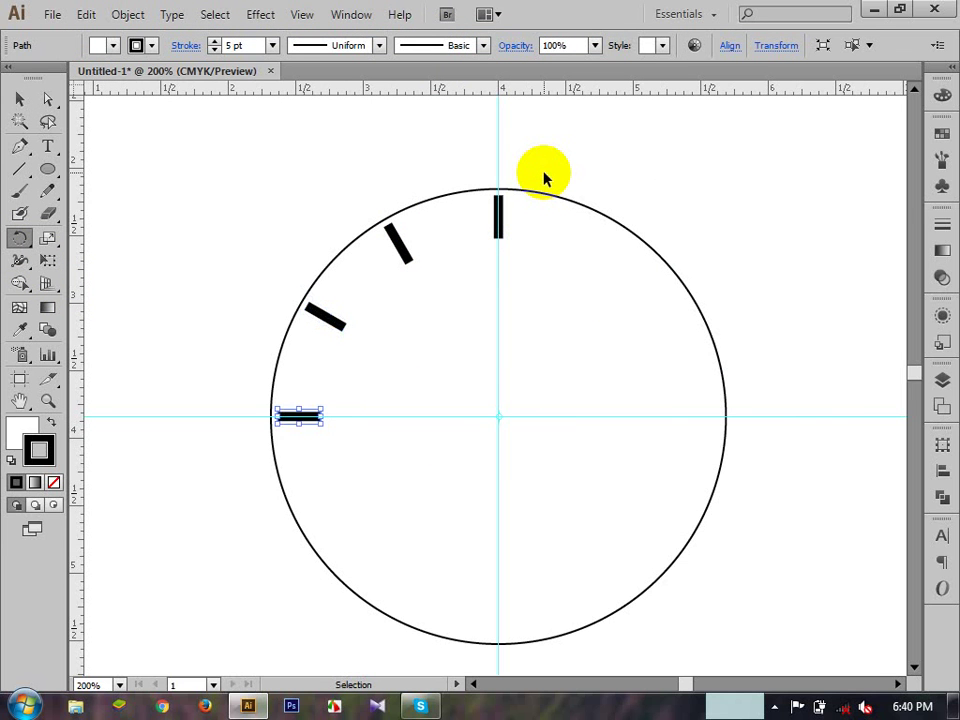
key(ctrl+d)
key(ctrl+d)
key(ctrl+d)
key(ctrl+d)
key(ctrl+d)
key(ctrl+d)
key(ctrl+d)
key(ctrl+d)
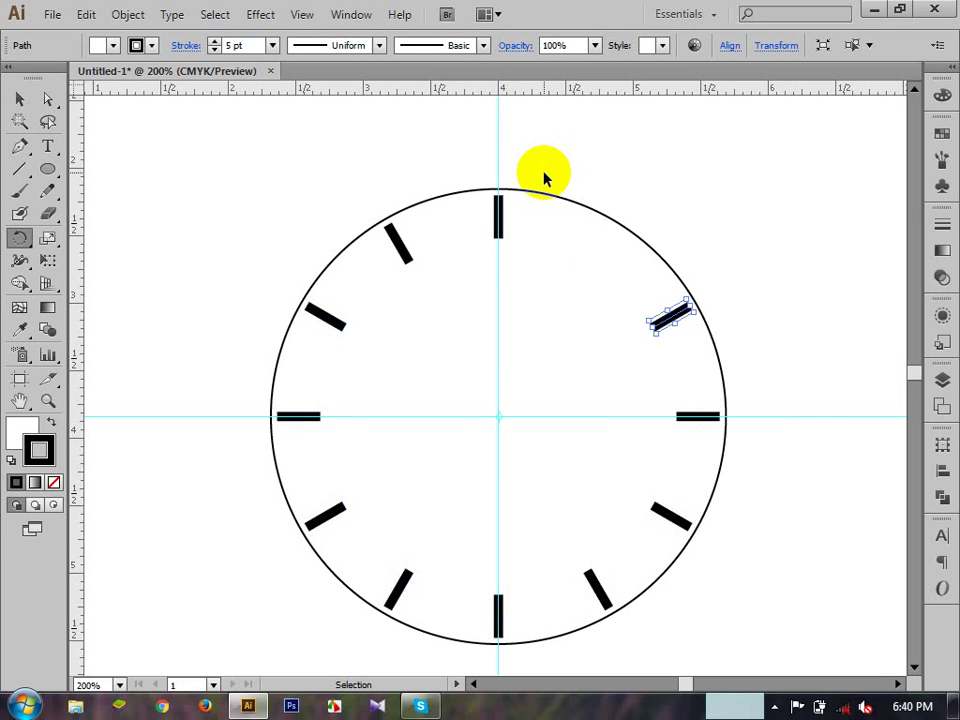
key(ctrl+d)
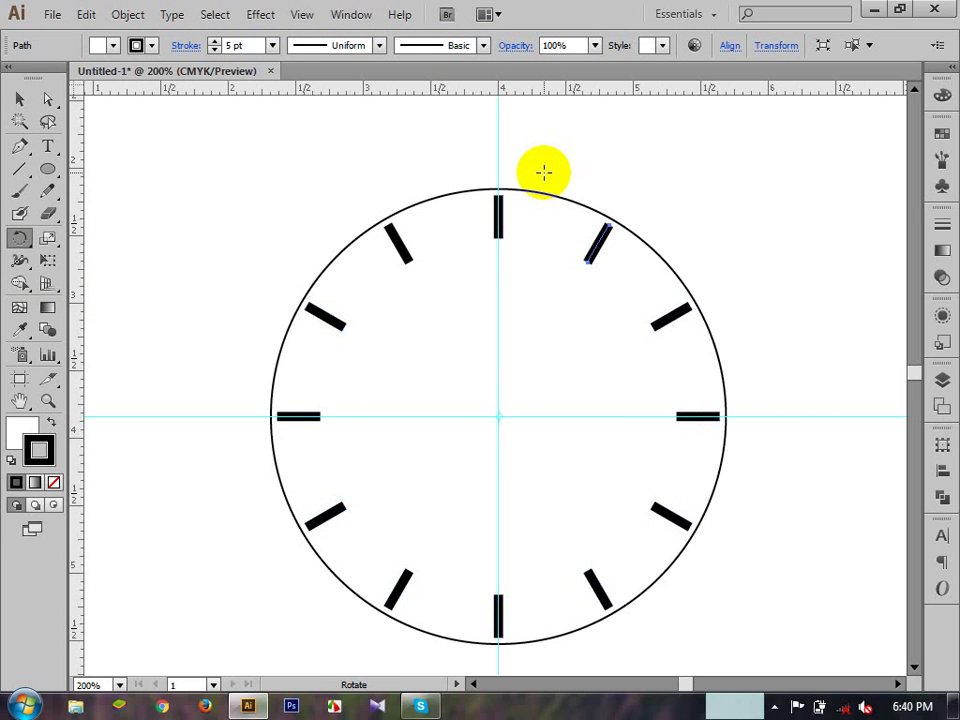
click(20, 98)
click(201, 153)
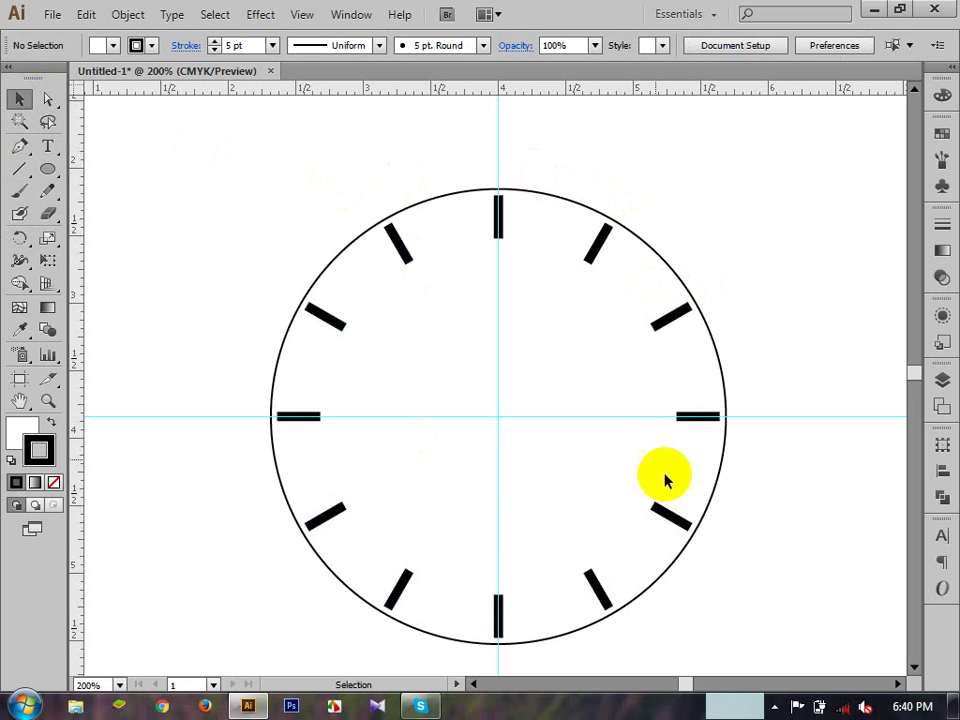
- Group the twelve tick marks inside the circle into one object and deselect it
drag(204, 154, 810, 651)
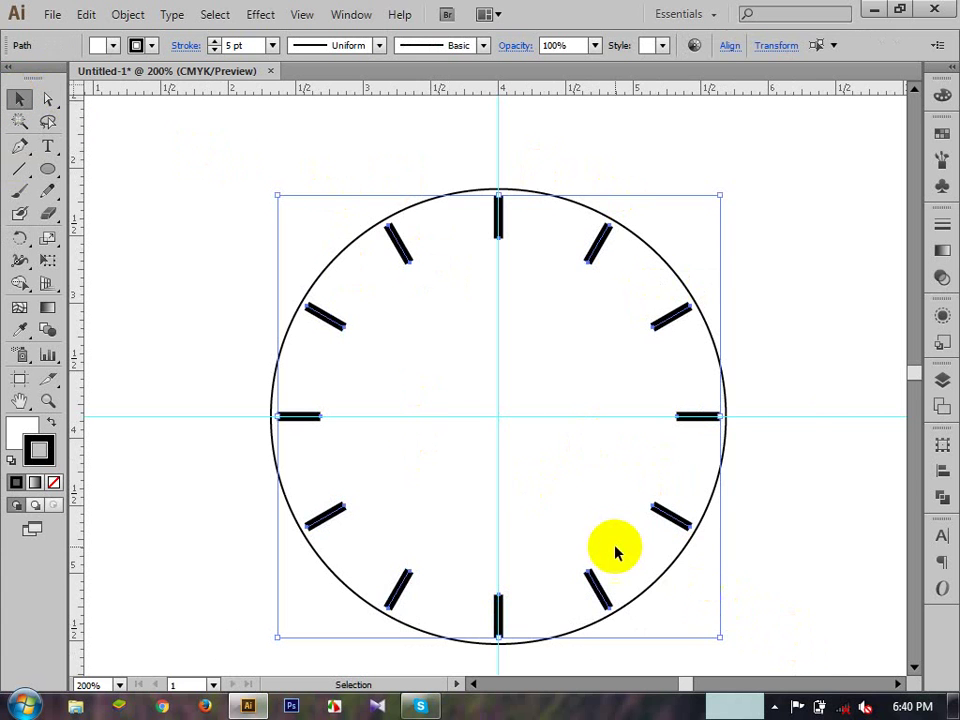
right_click(615, 551)
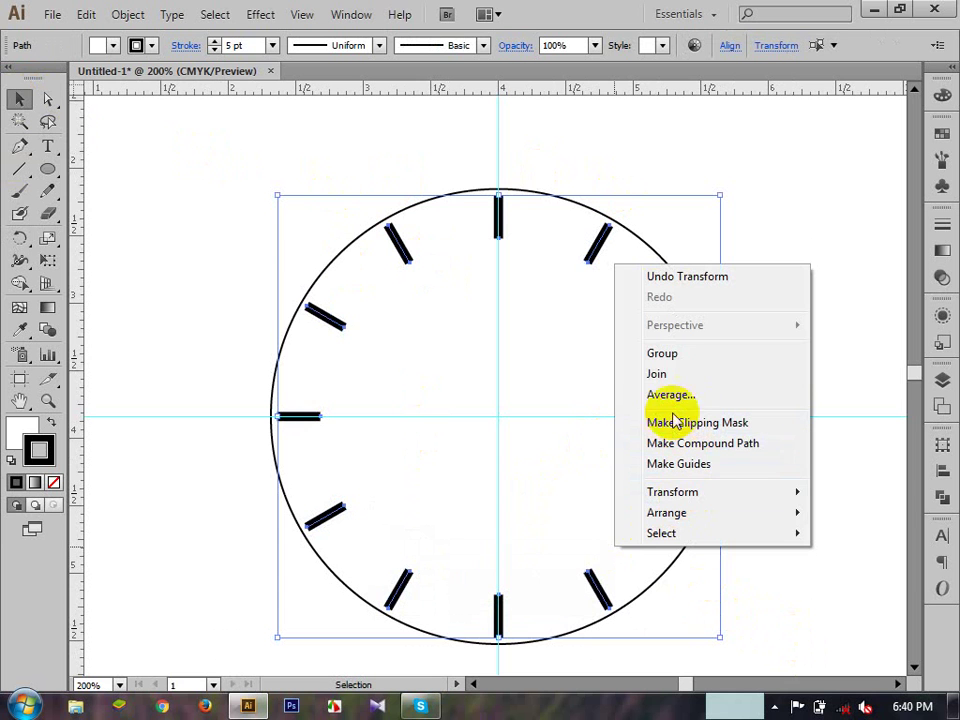
click(663, 355)
click(489, 332)
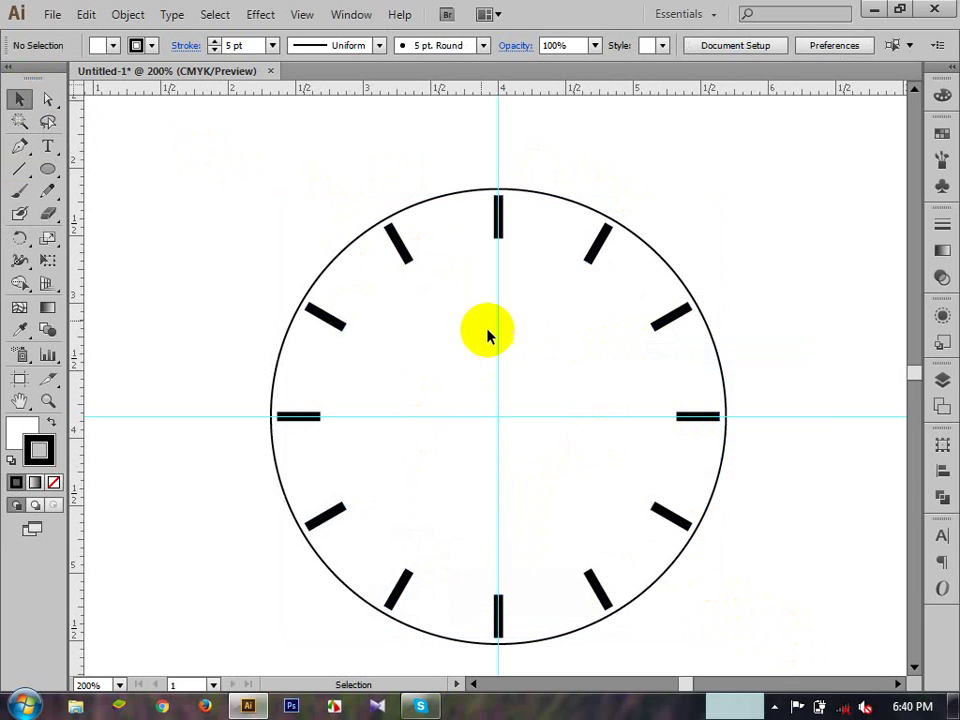
- Add the text "01" inside the circle and place it on the vertical guide just below the top tick mark
click(46, 146)
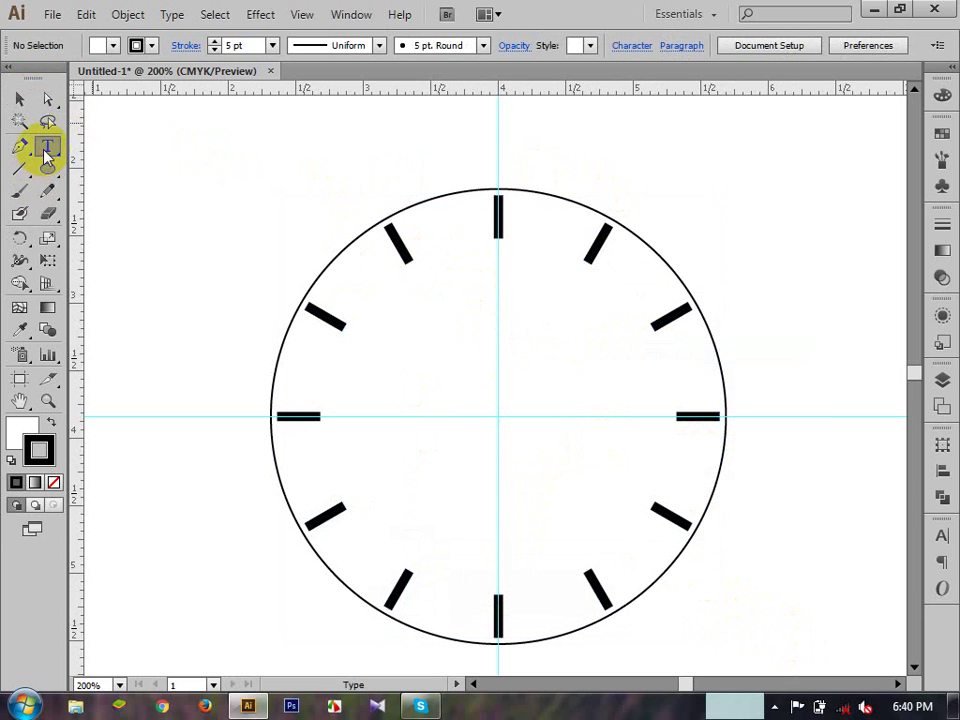
click(449, 279)
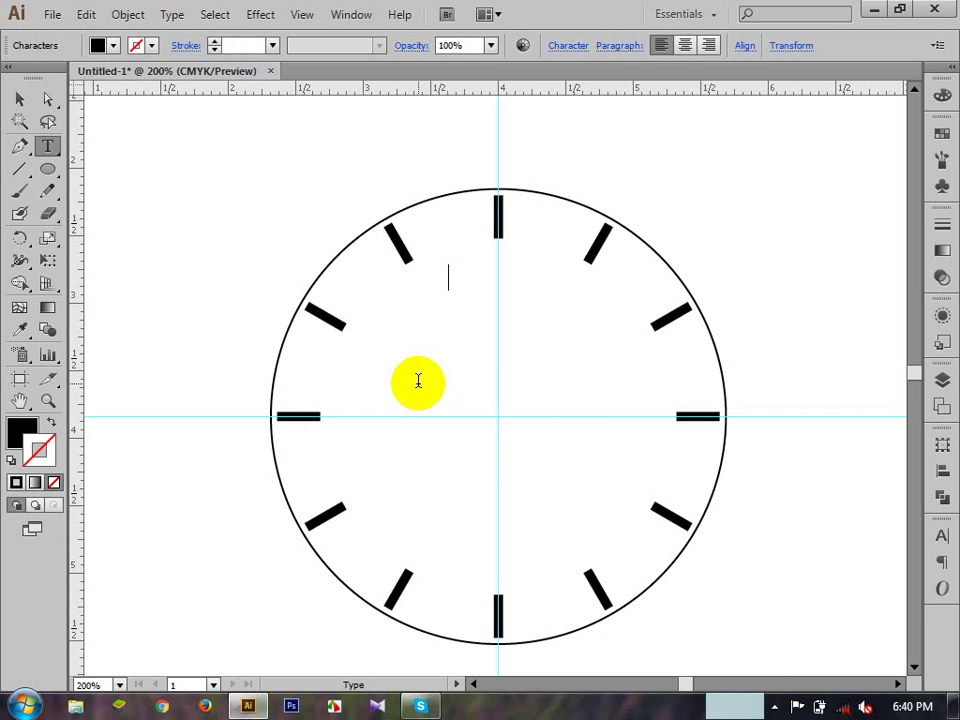
text(01)
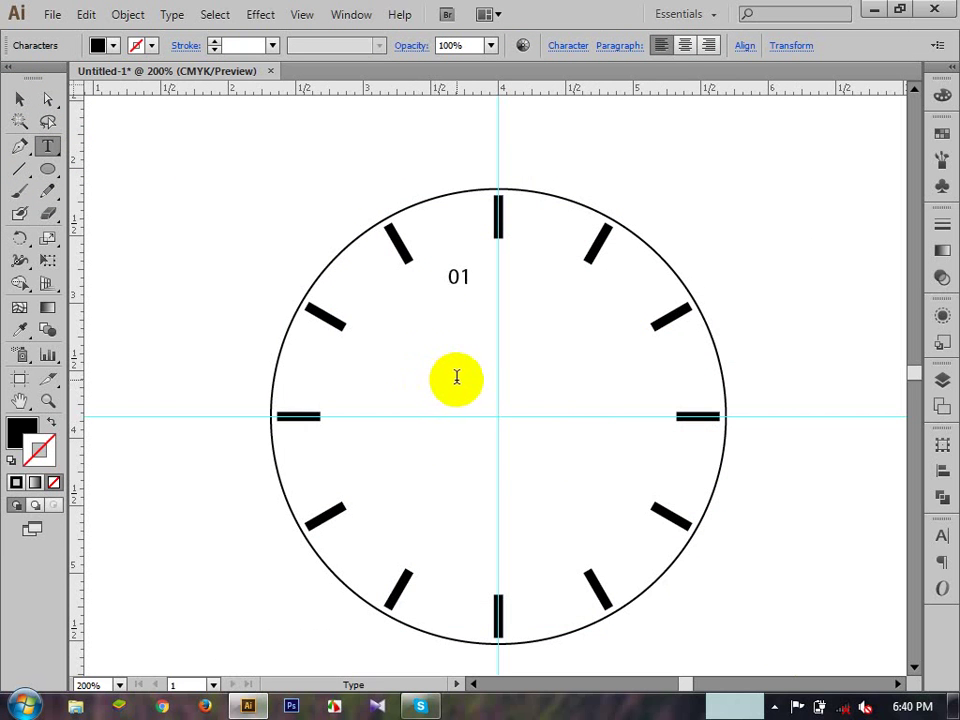
click(19, 99)
click(112, 217)
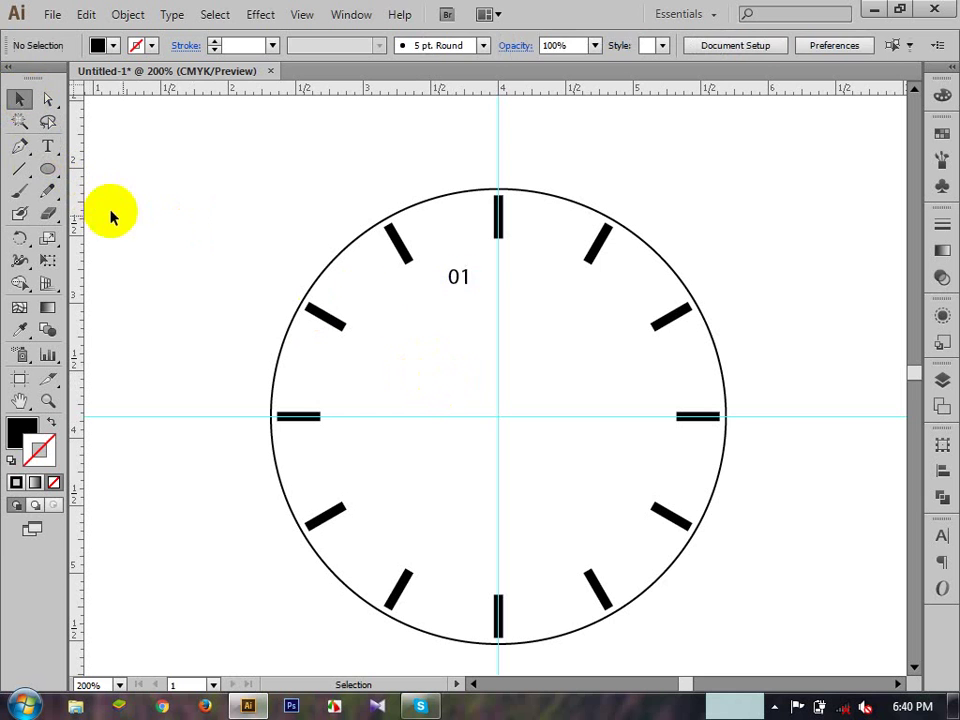
drag(450, 279, 522, 283)
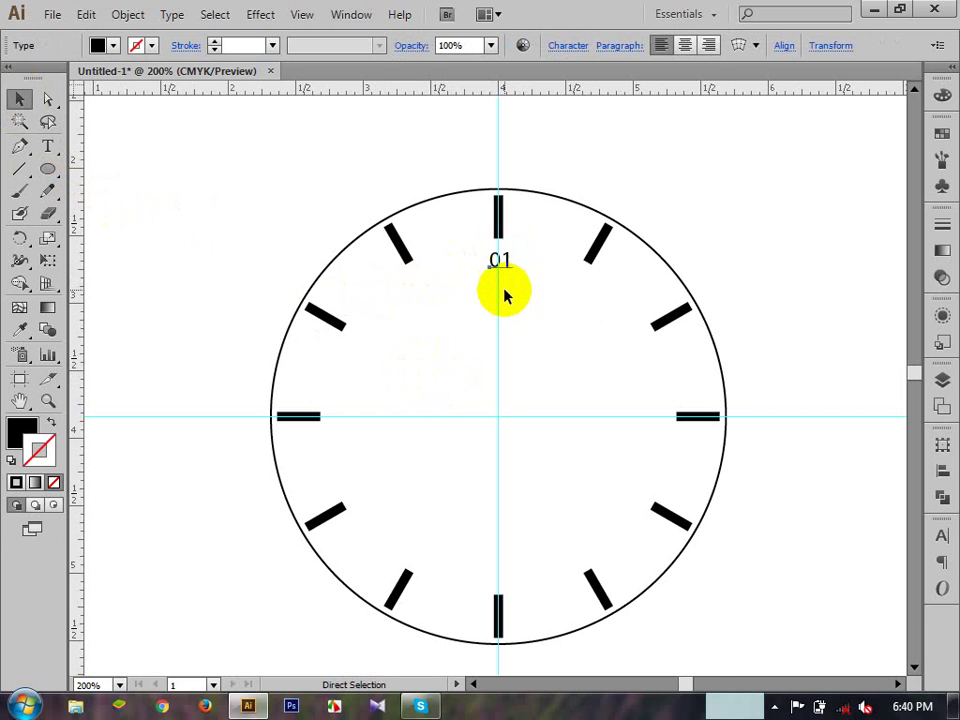
key(Escape)
- Set the font size of the "01" text to 16 pt and show the full character options
click(352, 22)
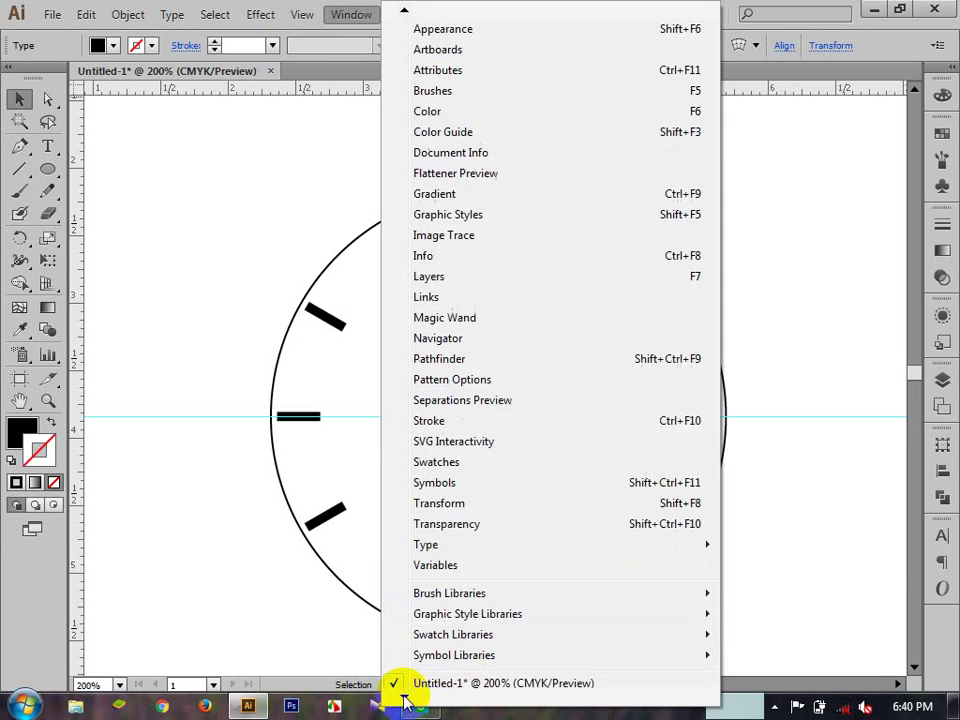
mouse_move(498, 525)
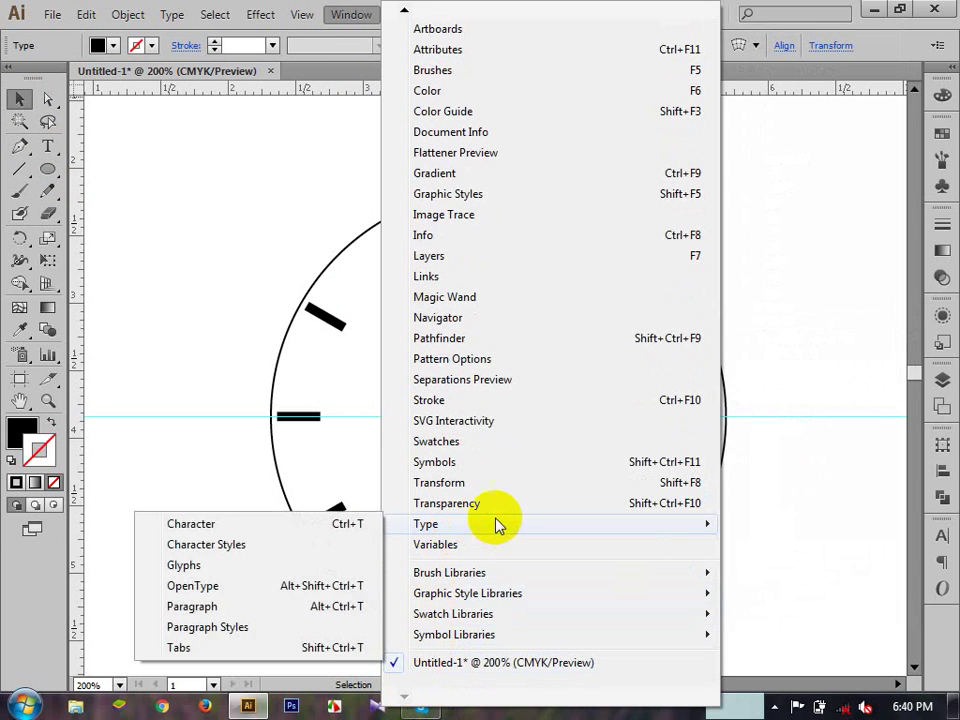
click(337, 527)
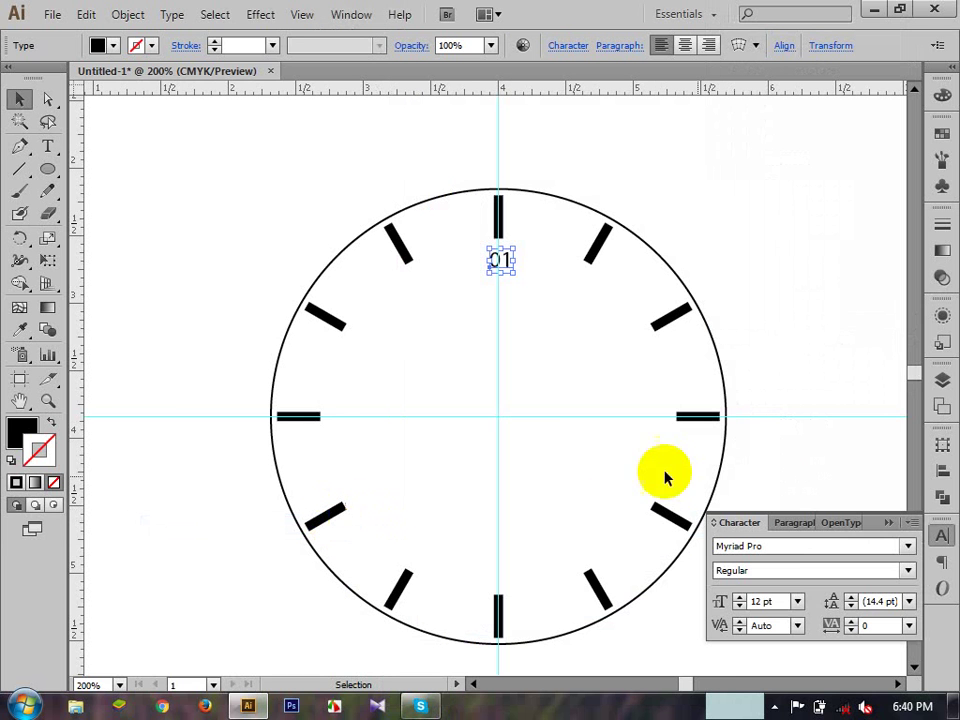
click(739, 598)
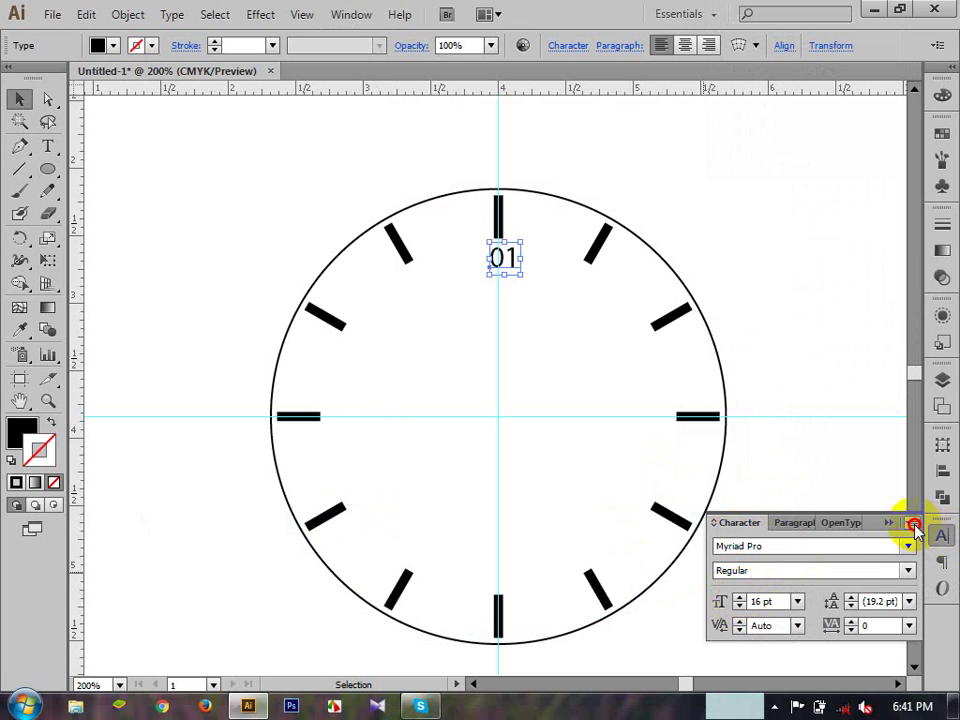
click(914, 527)
click(735, 277)
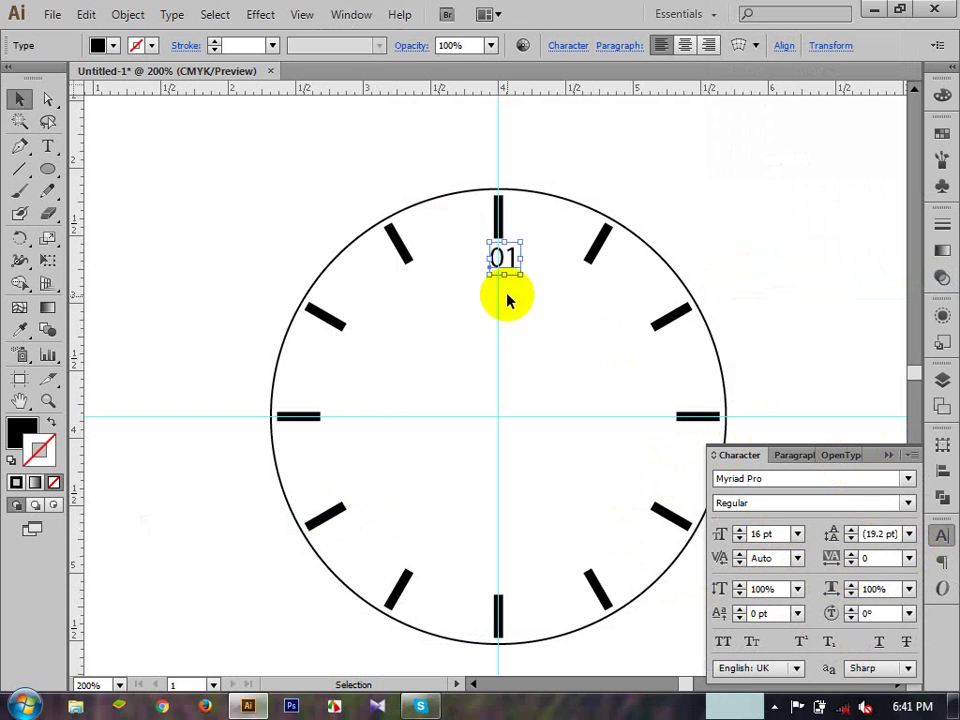
- Nudge the "01" text sideways until it is centred on the vertical guide, and collapse the character settings
key(Left)
key(Left)
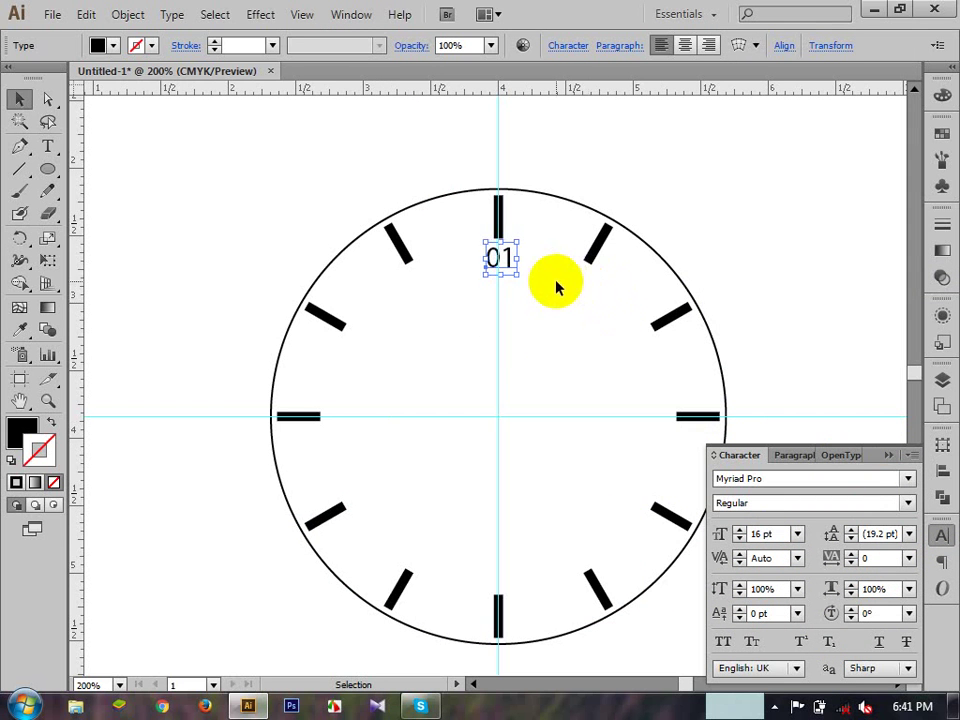
key(Left)
click(886, 455)
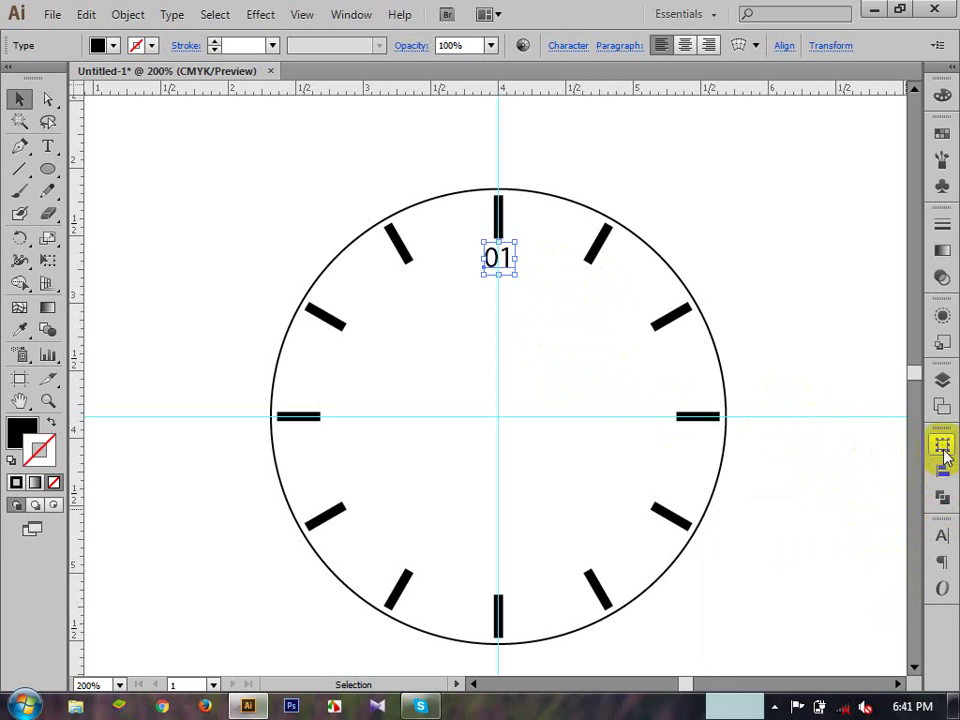
- Set the font style of the "01" text to Bold, deselect it and collapse the character settings
click(942, 539)
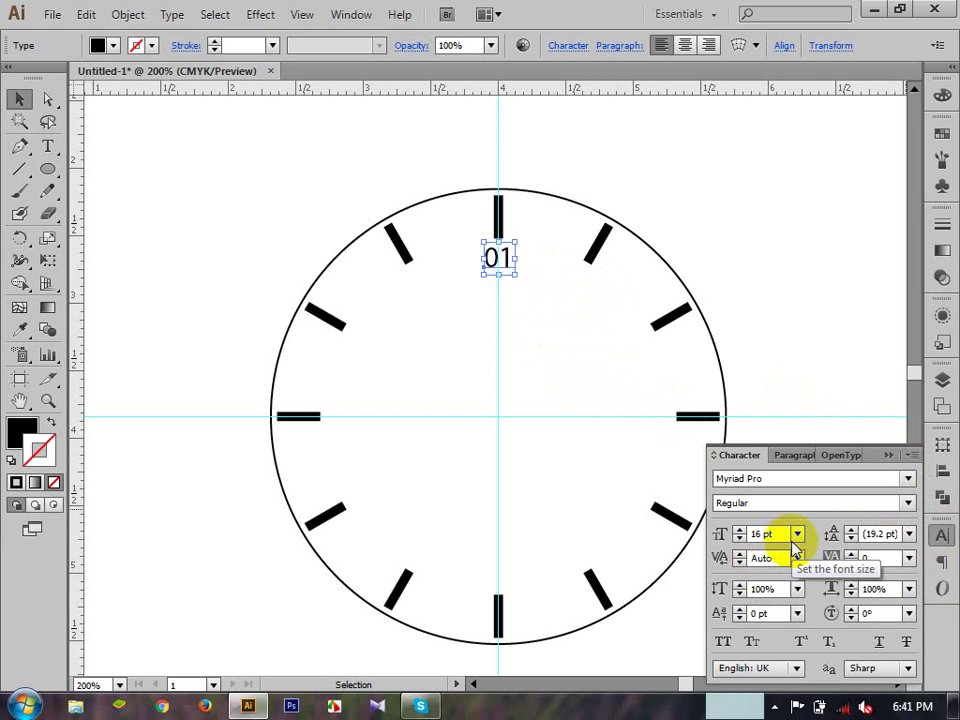
click(896, 508)
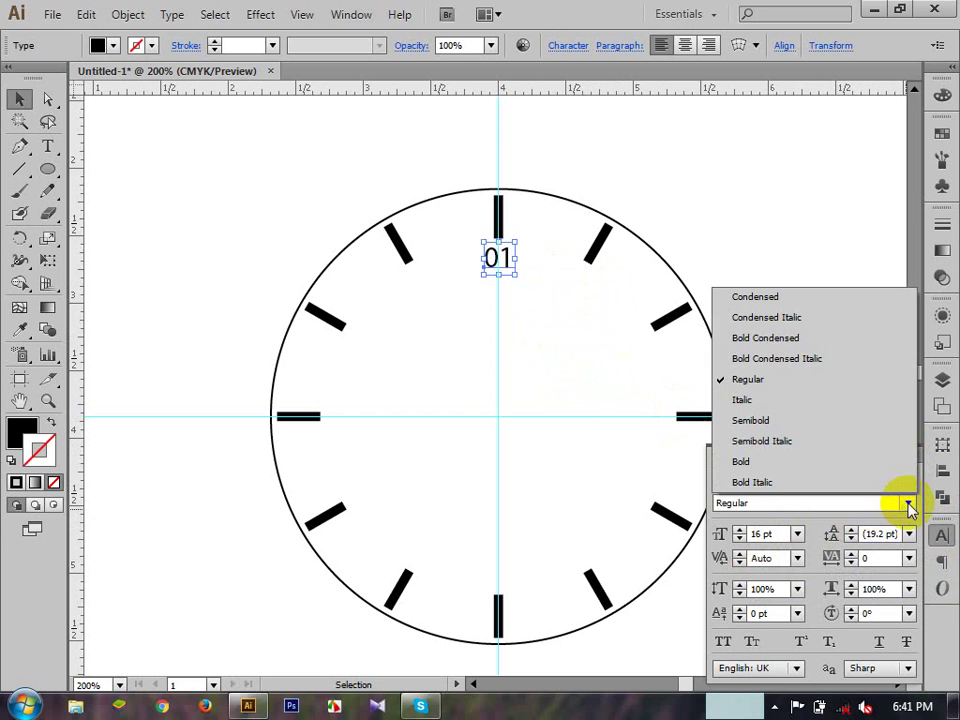
click(825, 462)
click(781, 340)
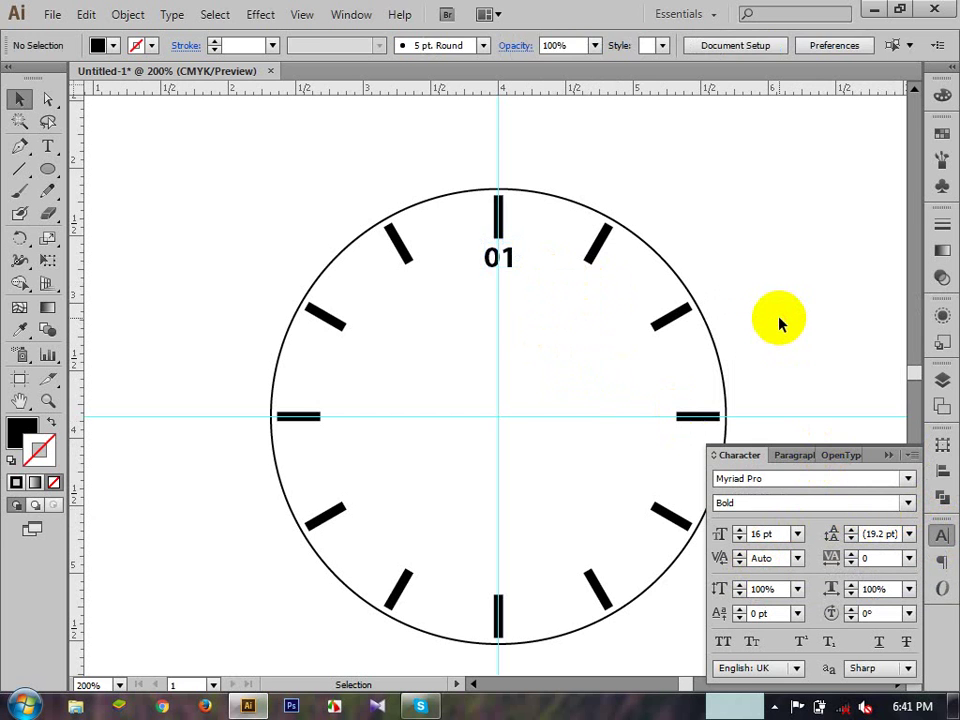
click(889, 455)
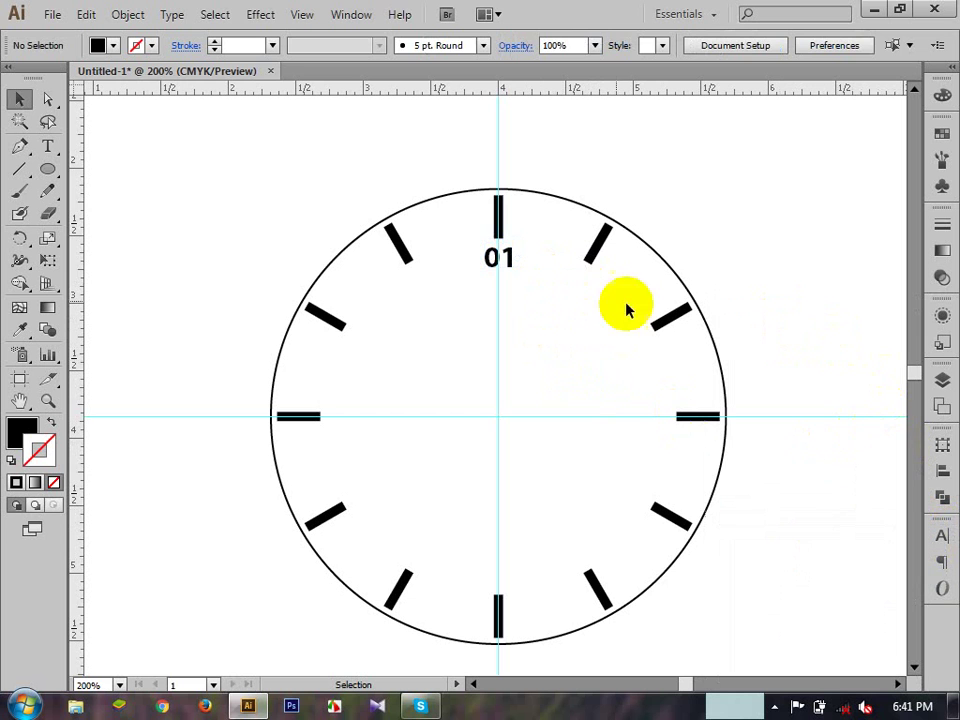
- Make the bold "01" text slightly taller and recentre it on the vertical guide, leaving it selected
click(502, 268)
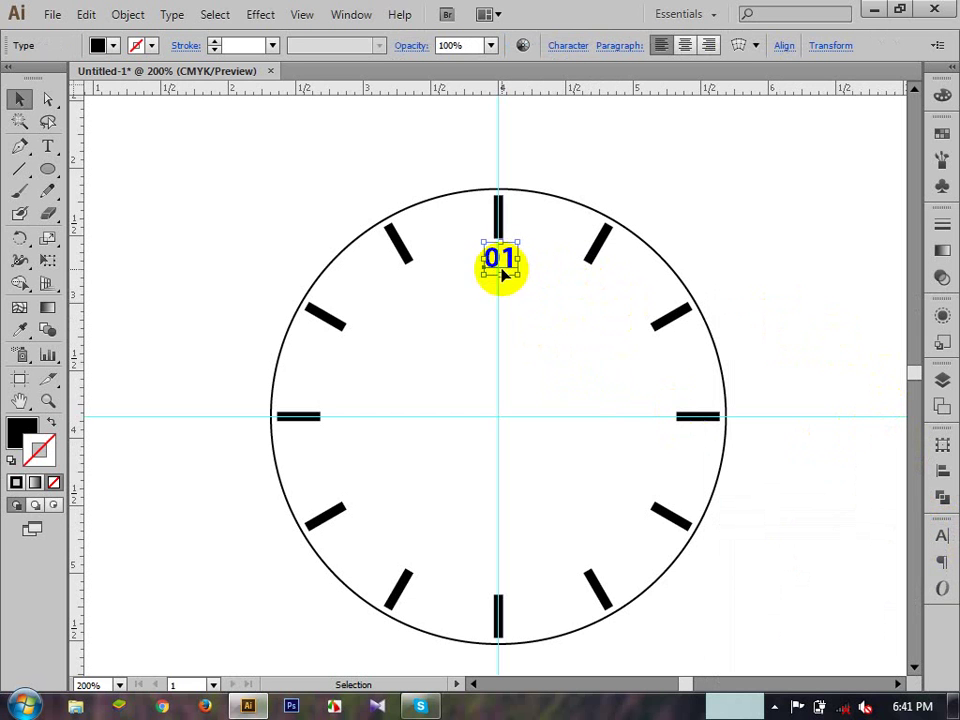
click(554, 313)
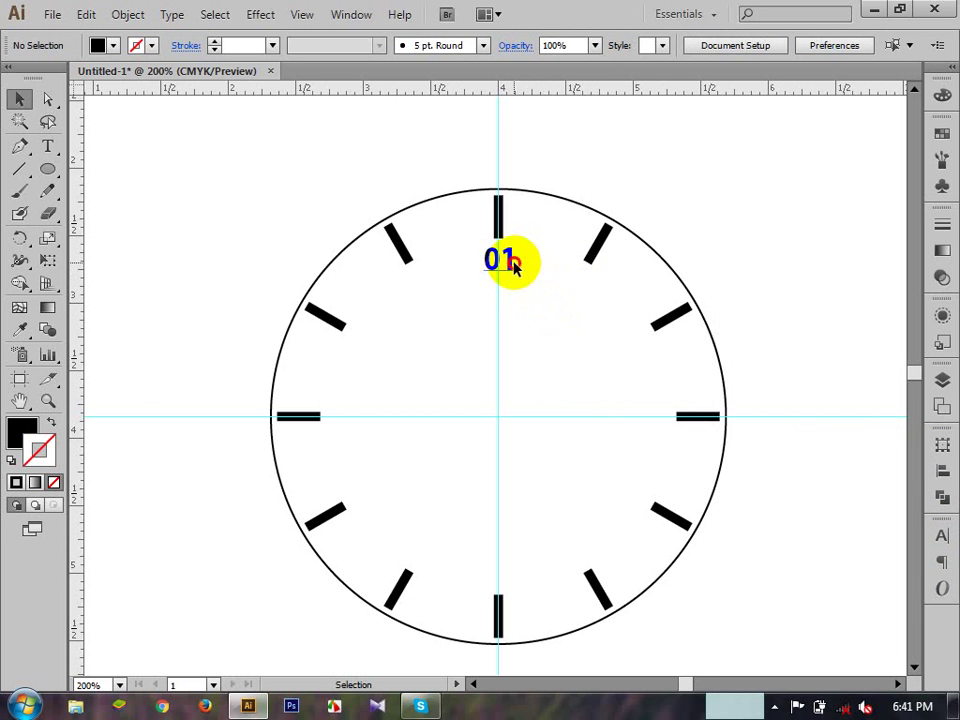
click(513, 265)
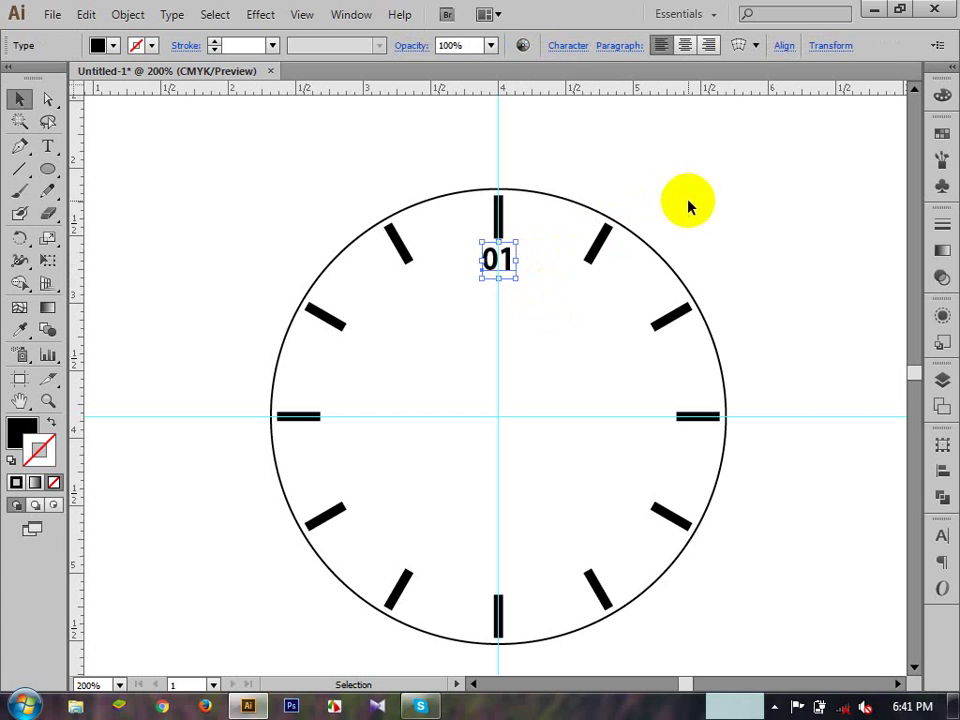
click(565, 299)
click(499, 261)
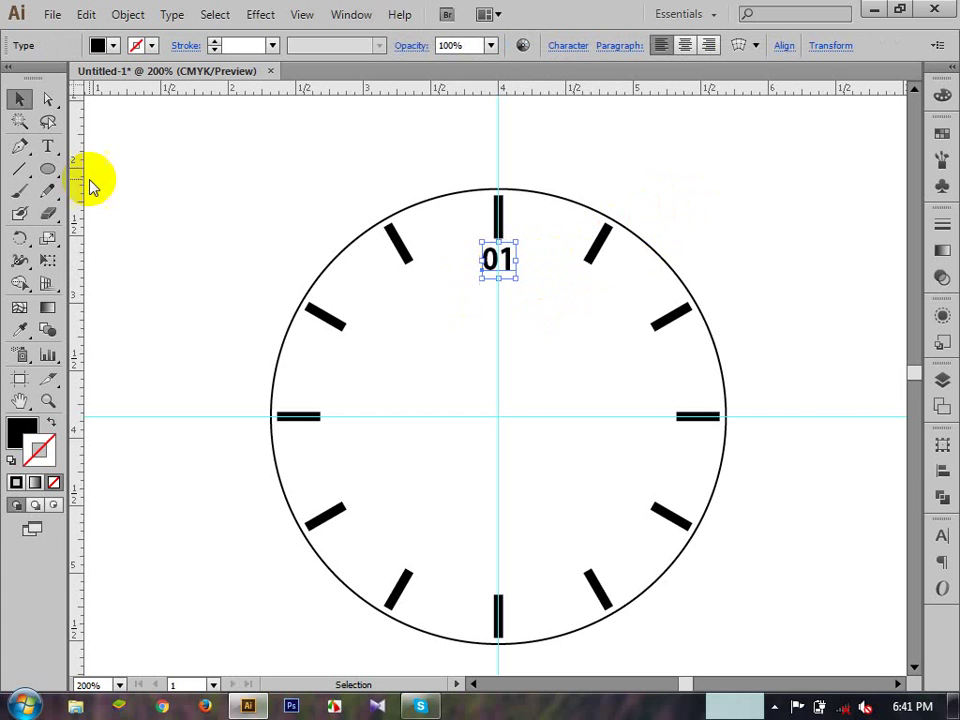
- Make a copy of the "01" text rotated by 30° about the circle's centre
click(19, 238)
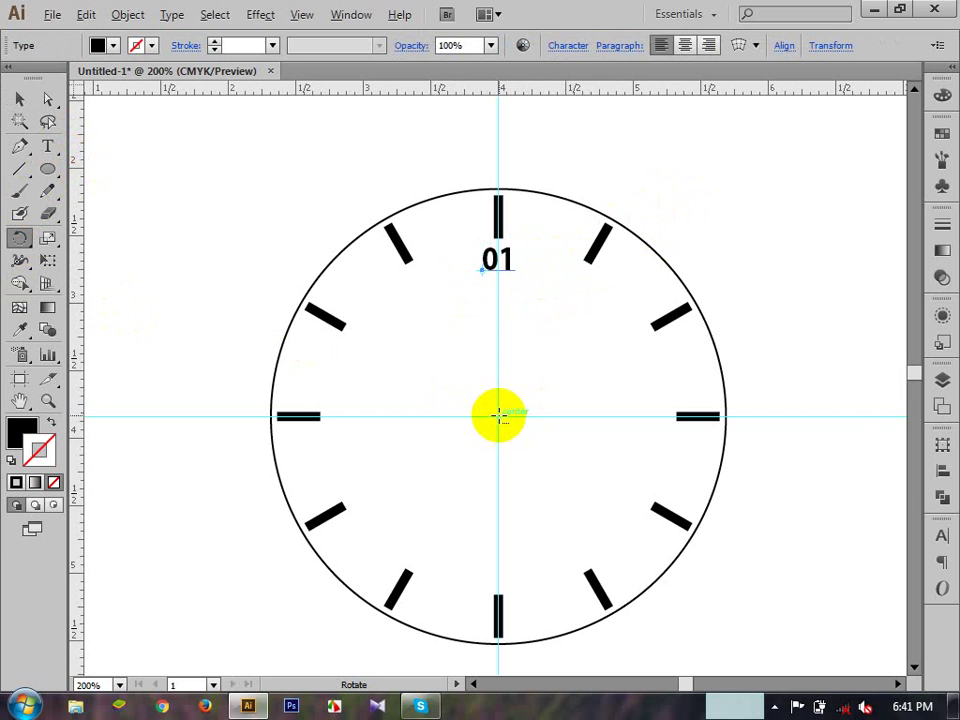
alt+click(499, 419)
click(579, 363)
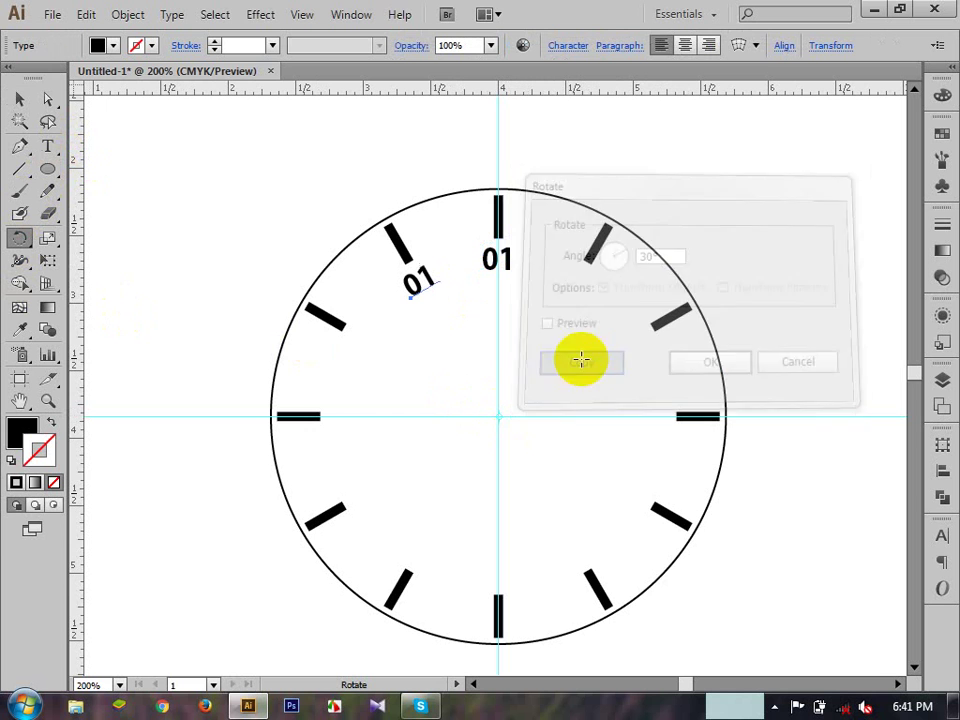
- Repeat the rotated text copy with Transform Again until every tick mark has an "01" numeral, and deselect the artwork
key(ctrl+d)
key(ctrl+d)
key(ctrl+d)
key(ctrl+d)
key(ctrl+d)
key(ctrl+d)
key(ctrl+d)
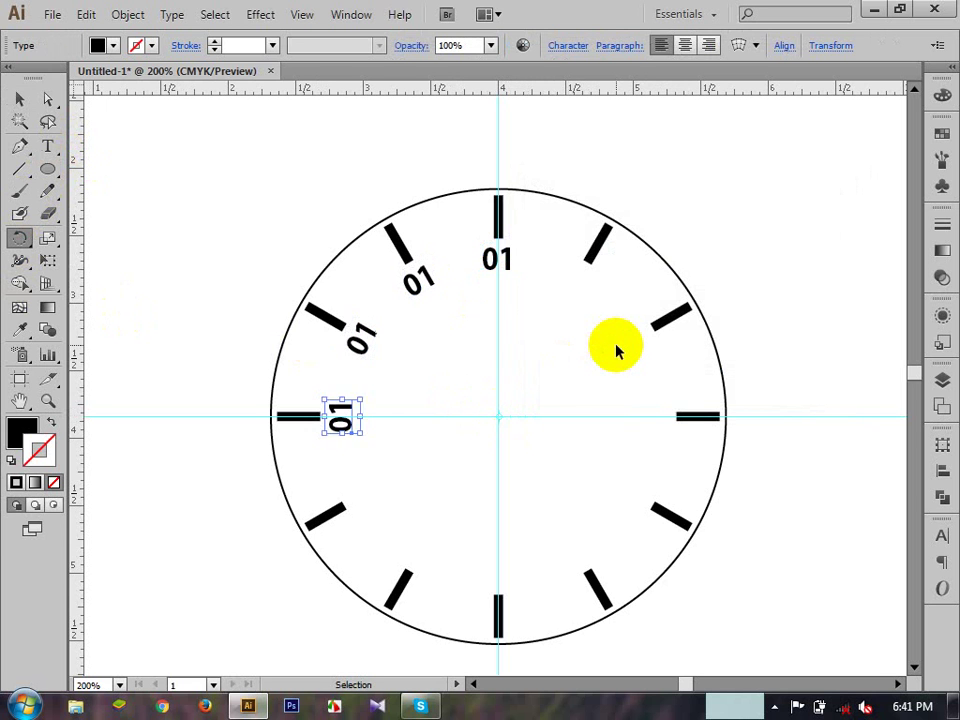
key(ctrl+d)
key(ctrl+d)
key(ctrl+d)
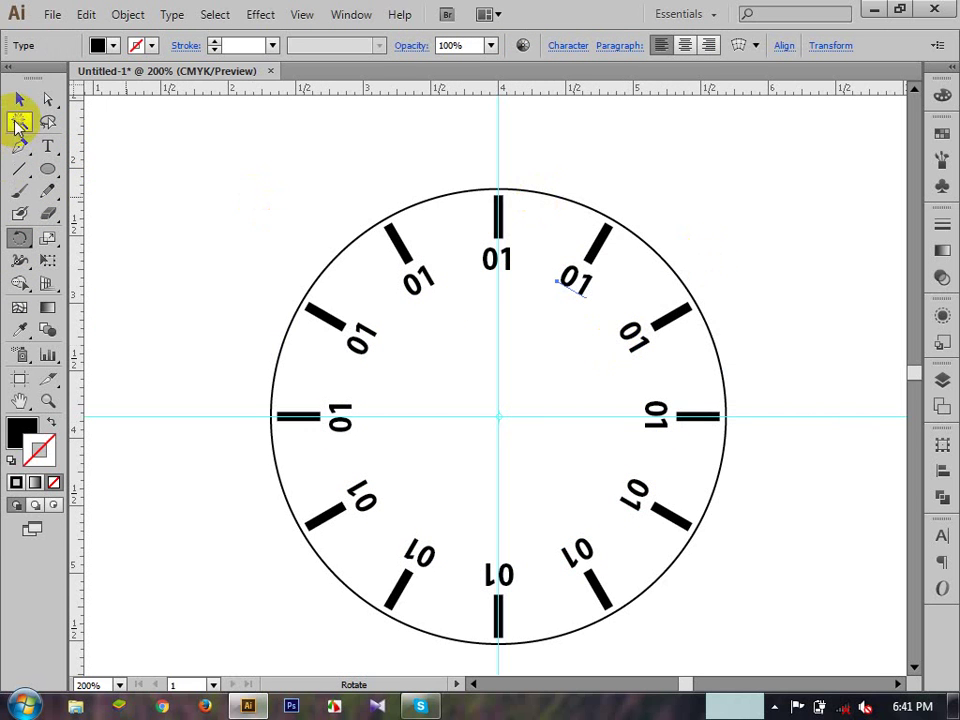
click(19, 98)
click(230, 258)
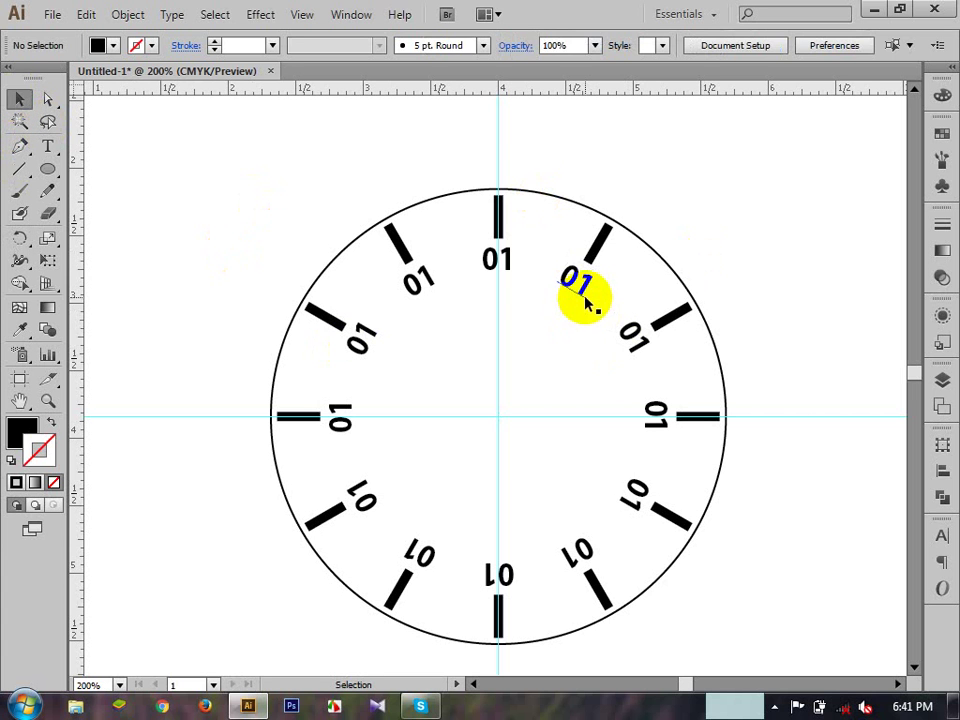
- Try to renumber the one o'clock numeral as 02 and the two o'clock numeral as 03
double_click(578, 287)
double_click(578, 287)
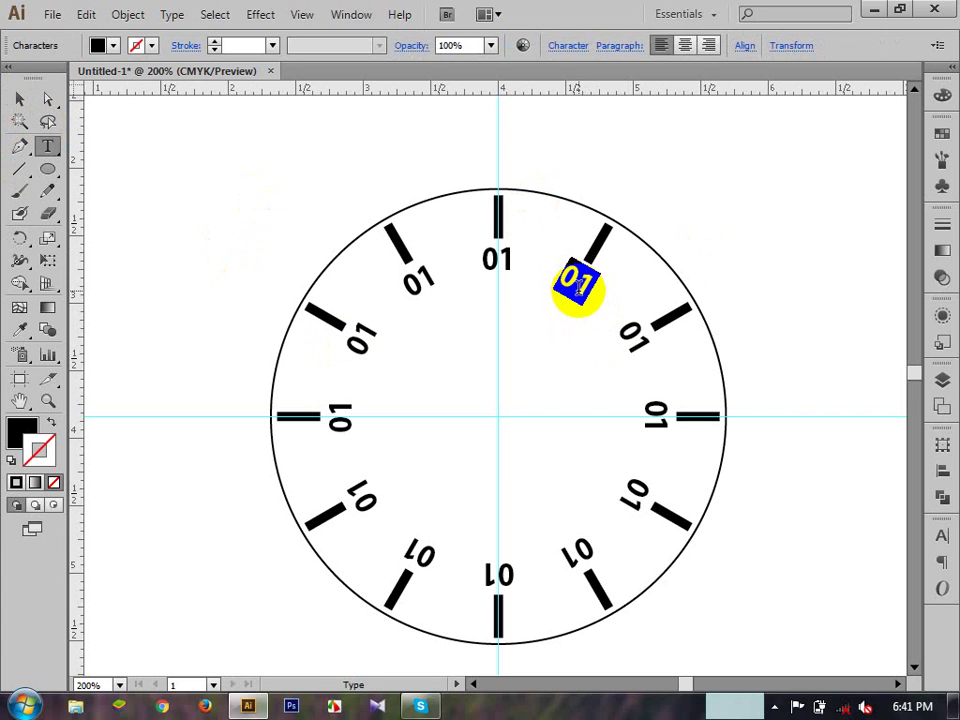
double_click(636, 340)
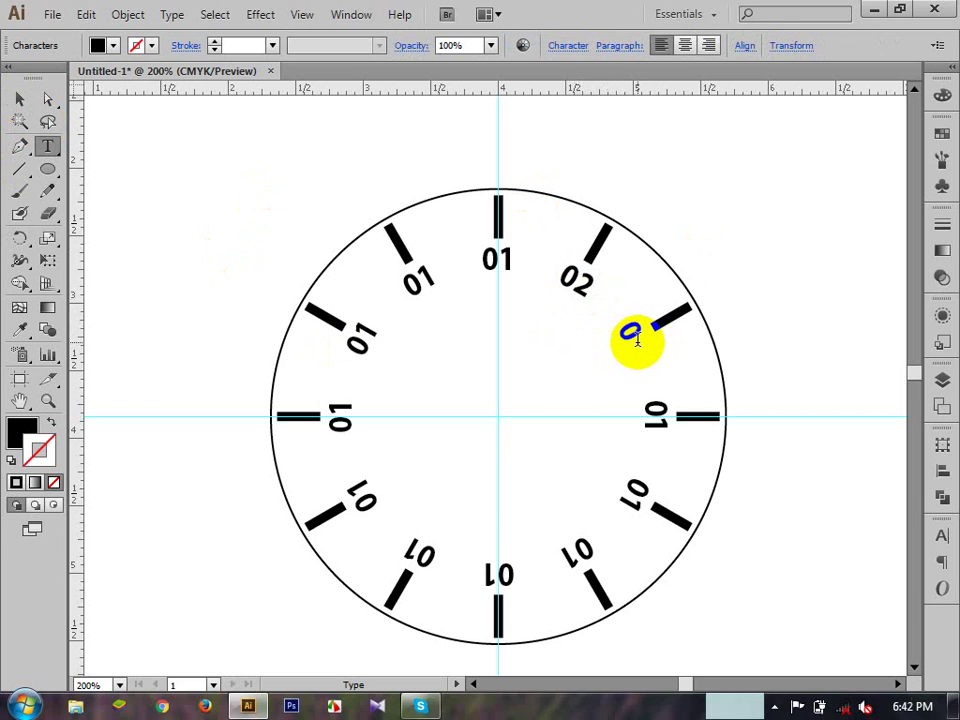
text(03)
double_click(658, 424)
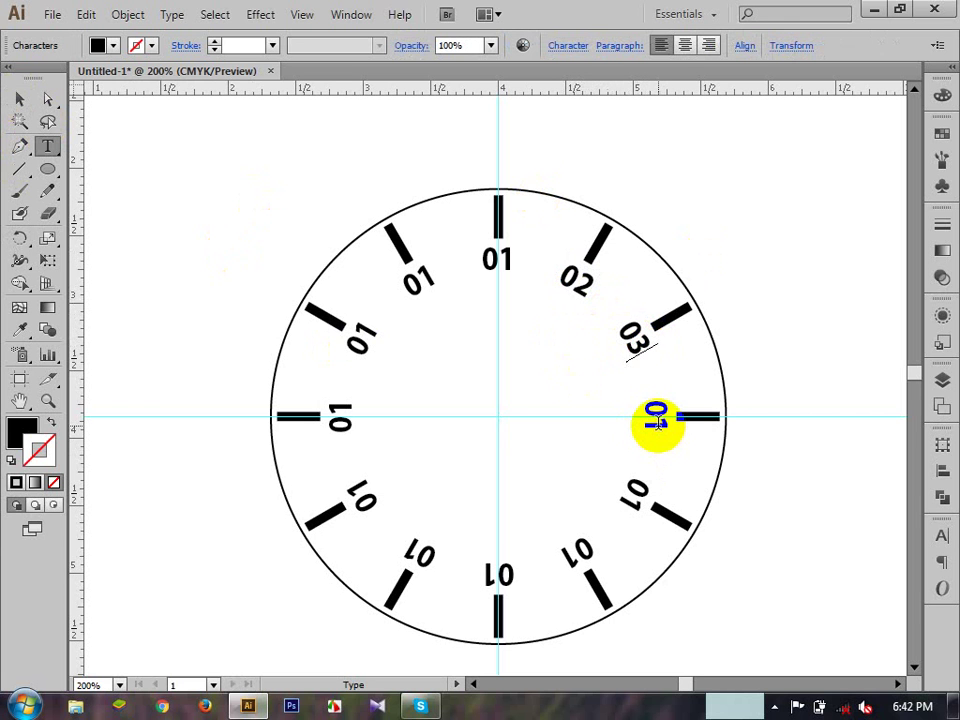
- Renumber the top numeral as 12 and the one, two and three o'clock numerals as 01, 02 and 03
double_click(497, 259)
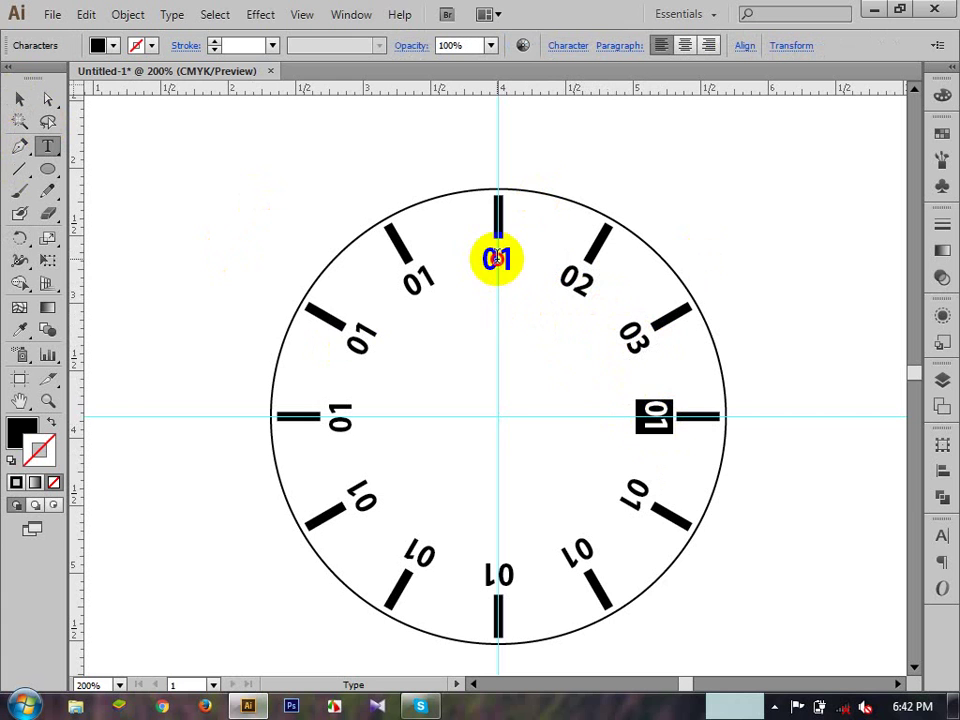
text(12)
double_click(575, 278)
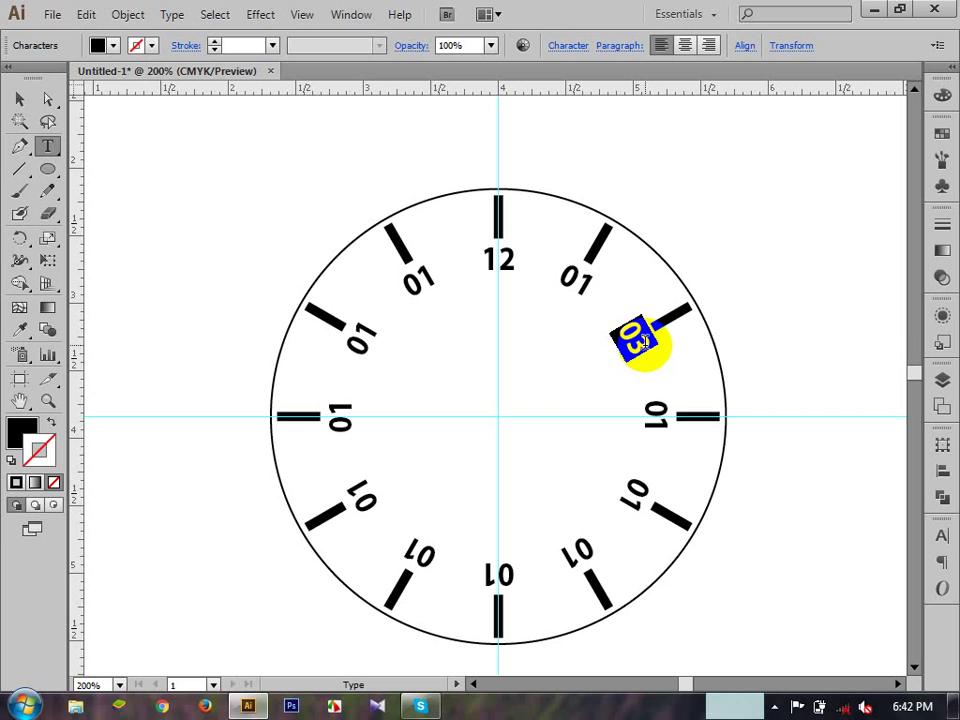
double_click(656, 414)
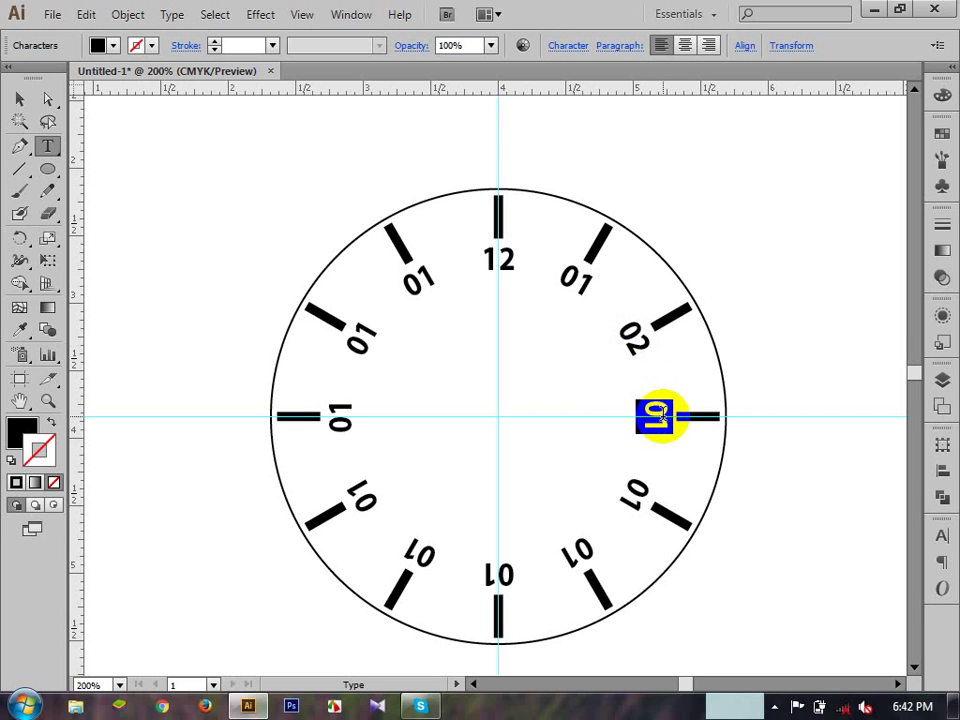
- Renumber the four, five, six and seven o'clock numerals as 04, 05, 06 and 07
double_click(636, 490)
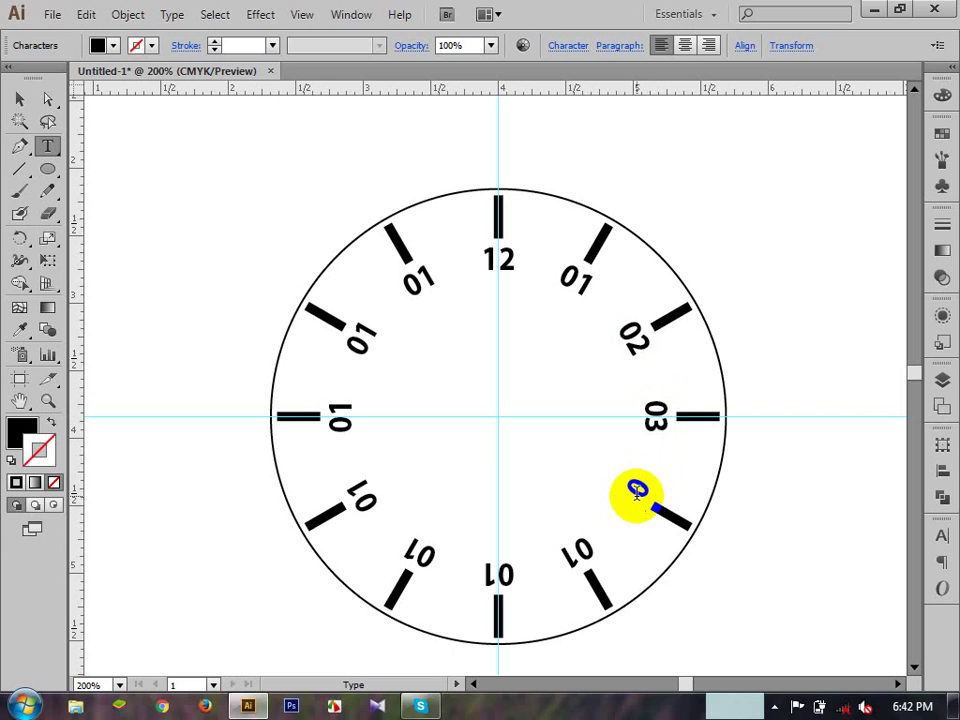
double_click(579, 556)
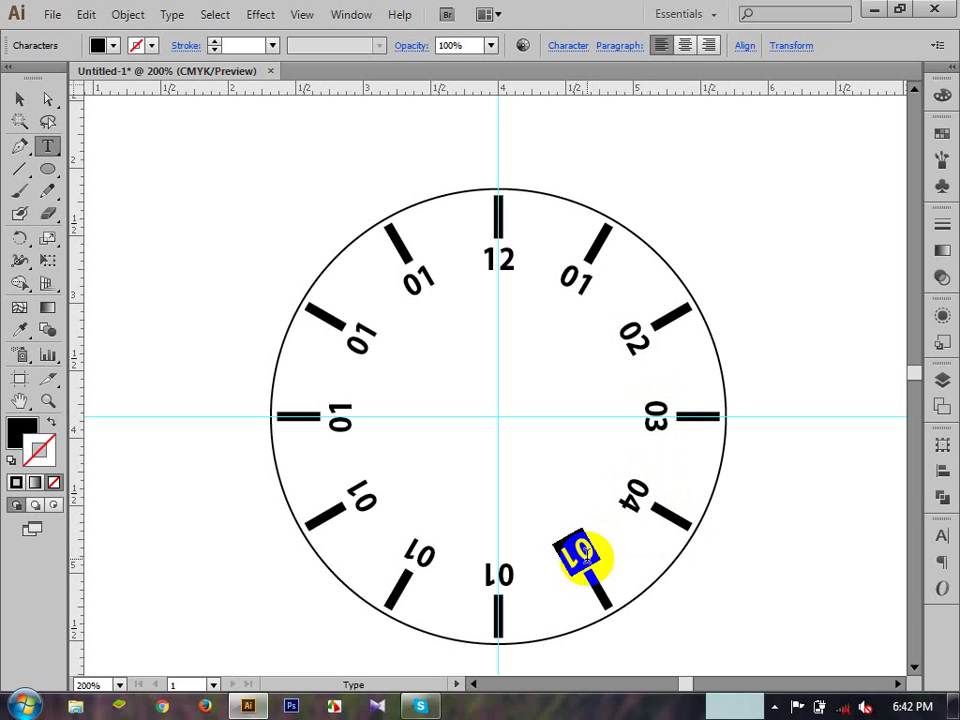
double_click(503, 573)
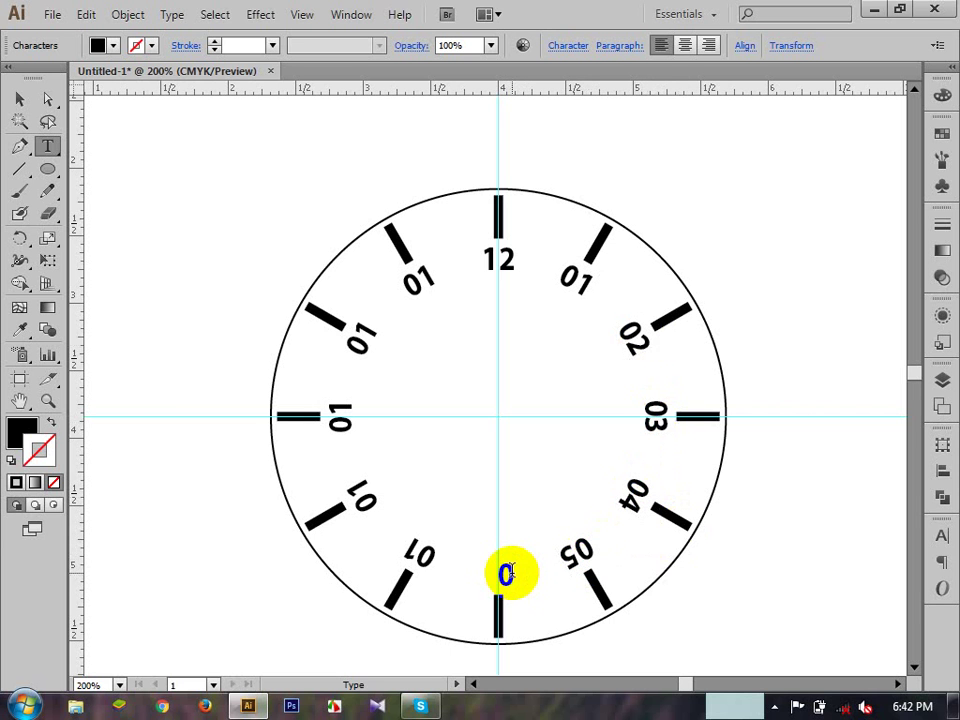
double_click(410, 558)
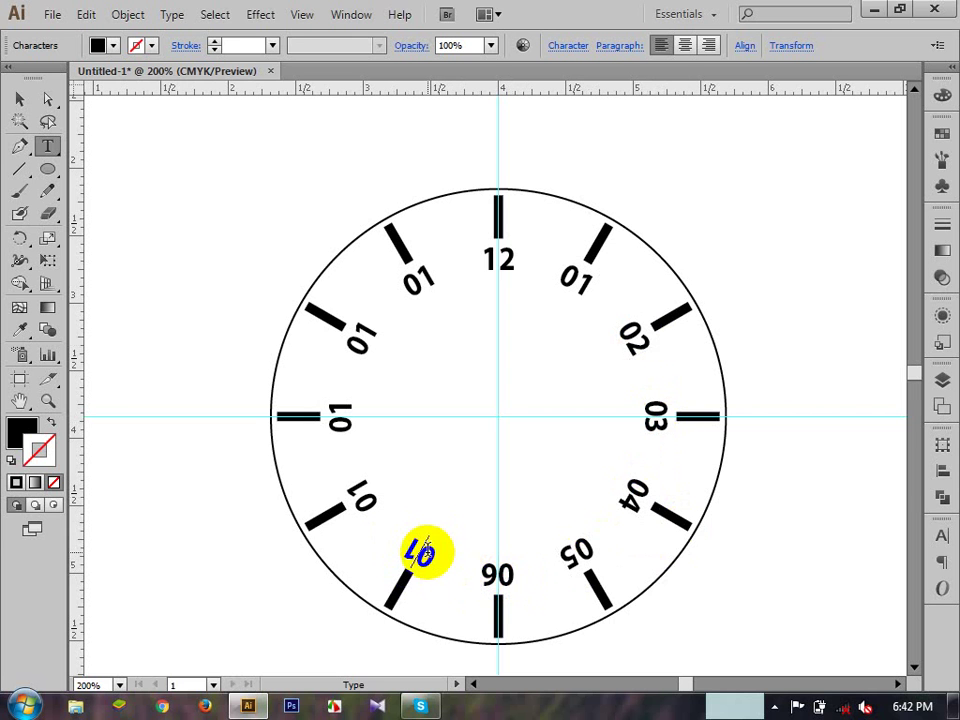
double_click(424, 551)
text(07)
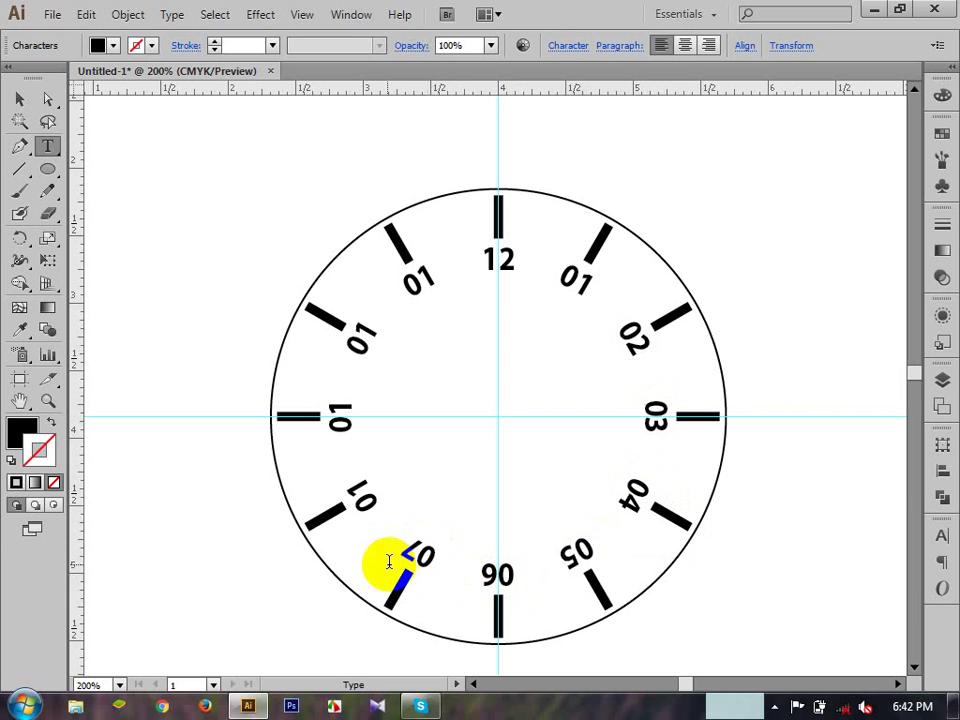
- Renumber the eight to eleven o'clock numerals as 08, 09, 10 and 11, and deselect the text
double_click(360, 497)
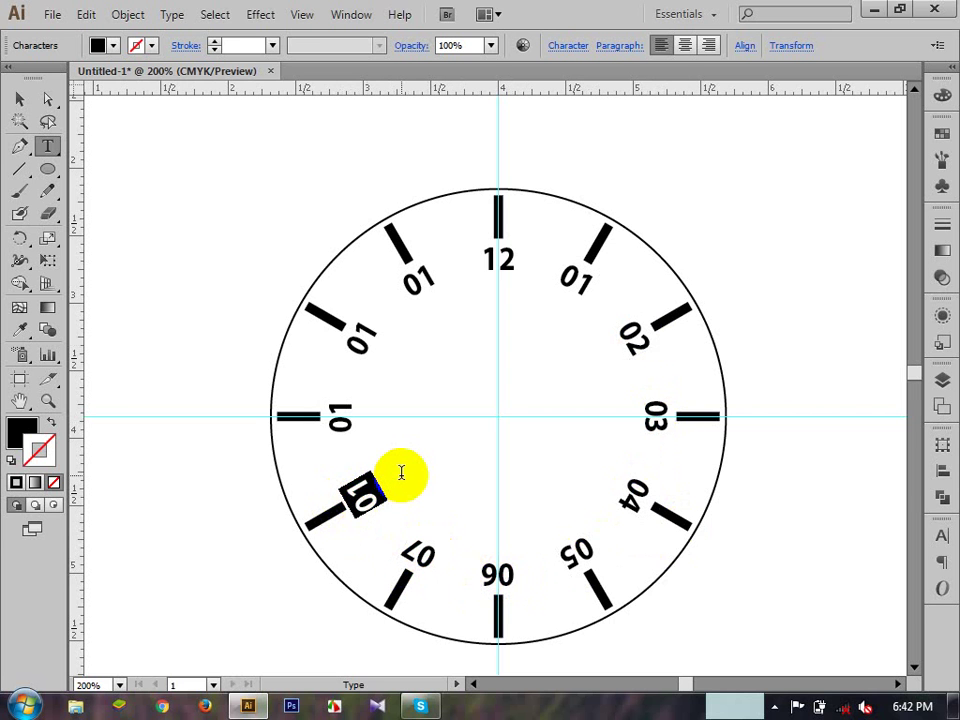
text(08)
double_click(340, 412)
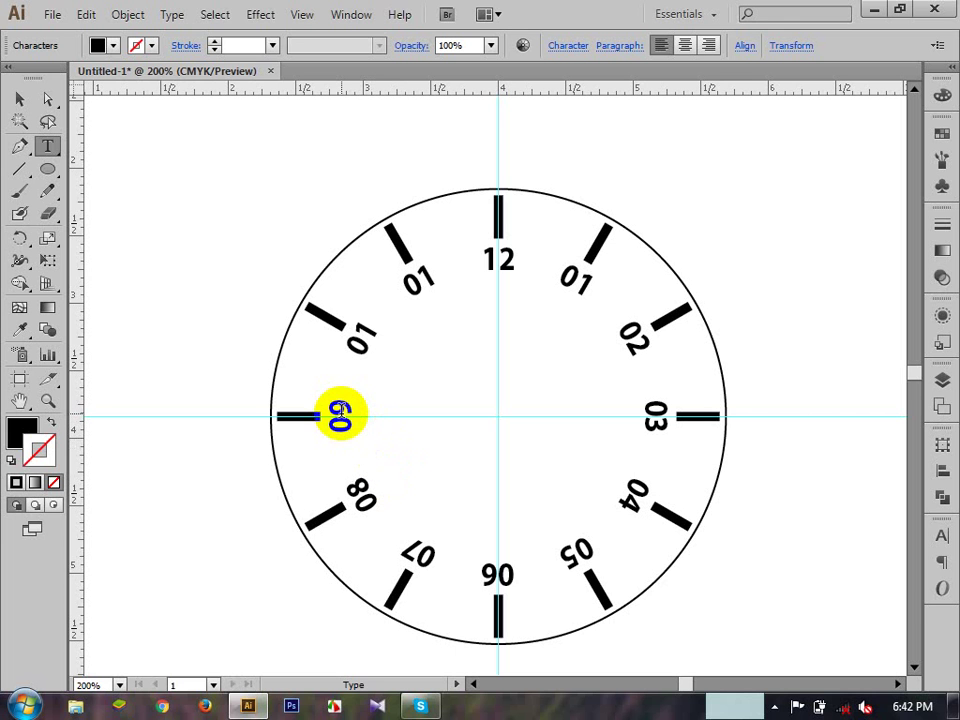
double_click(356, 342)
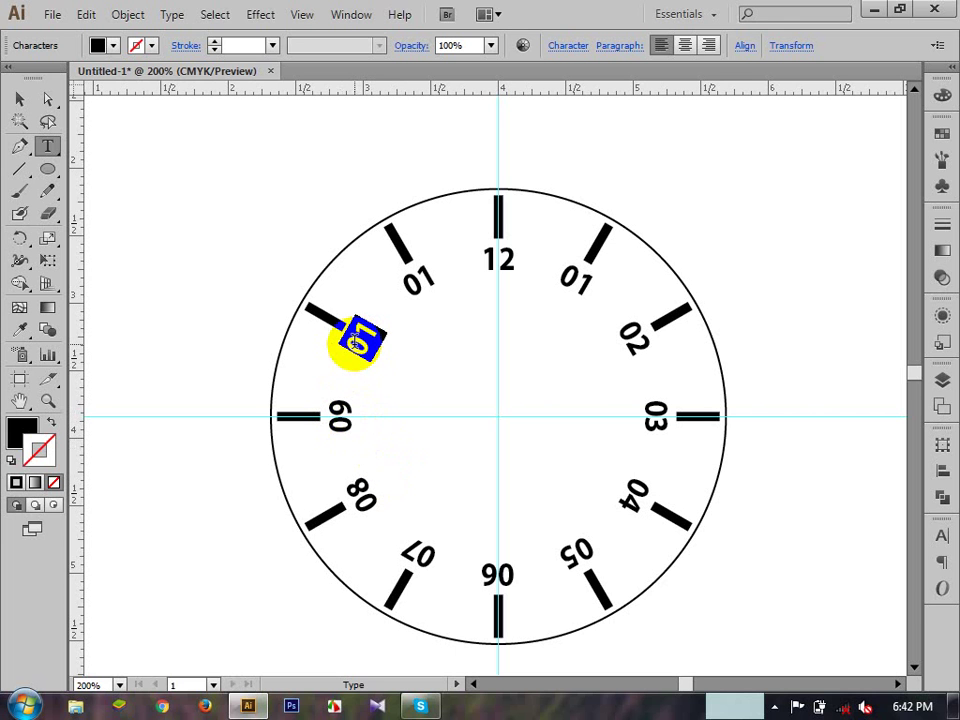
text(10)
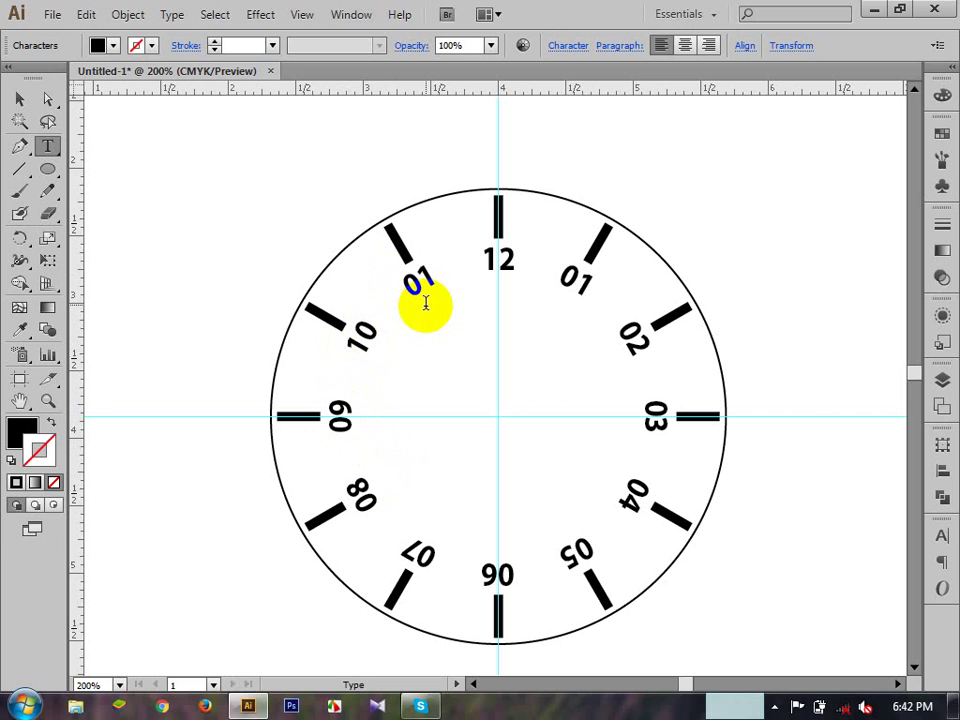
double_click(418, 283)
text(11)
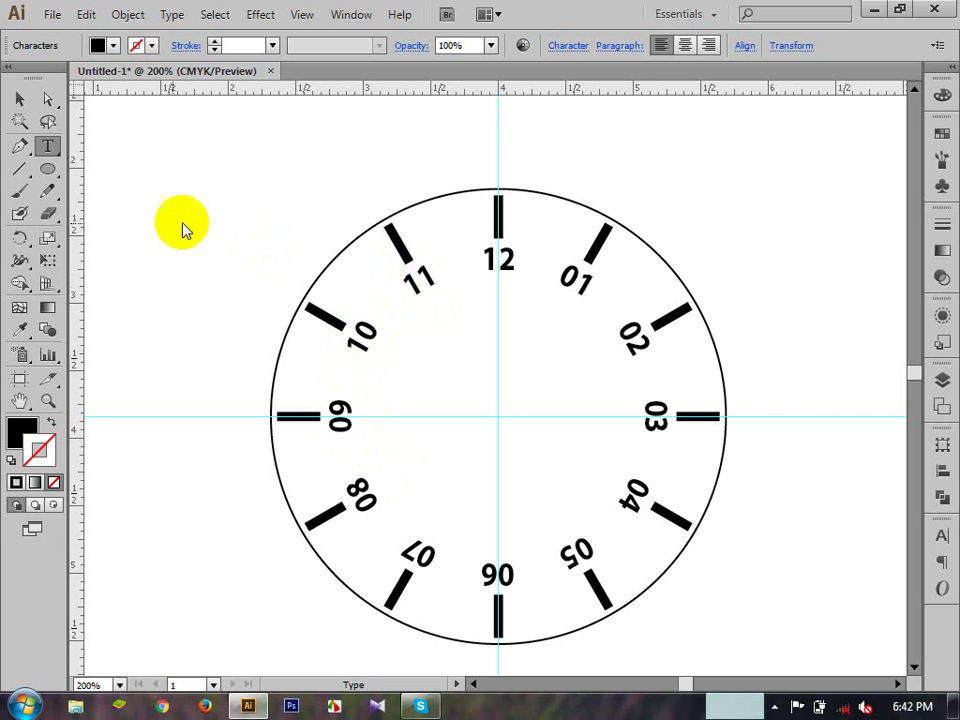
click(19, 99)
click(135, 193)
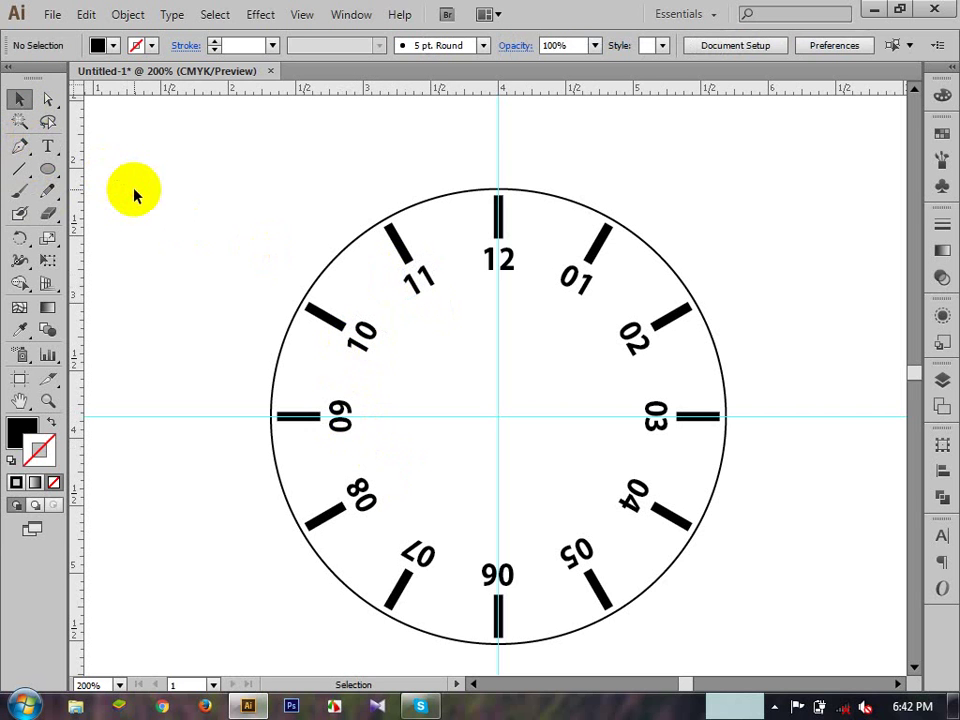
- Rotate the "03" numeral 90° counterclockwise so it reads horizontally beside its tick mark
double_click(359, 338)
key(ctrl+space)
drag(570, 375, 690, 460)
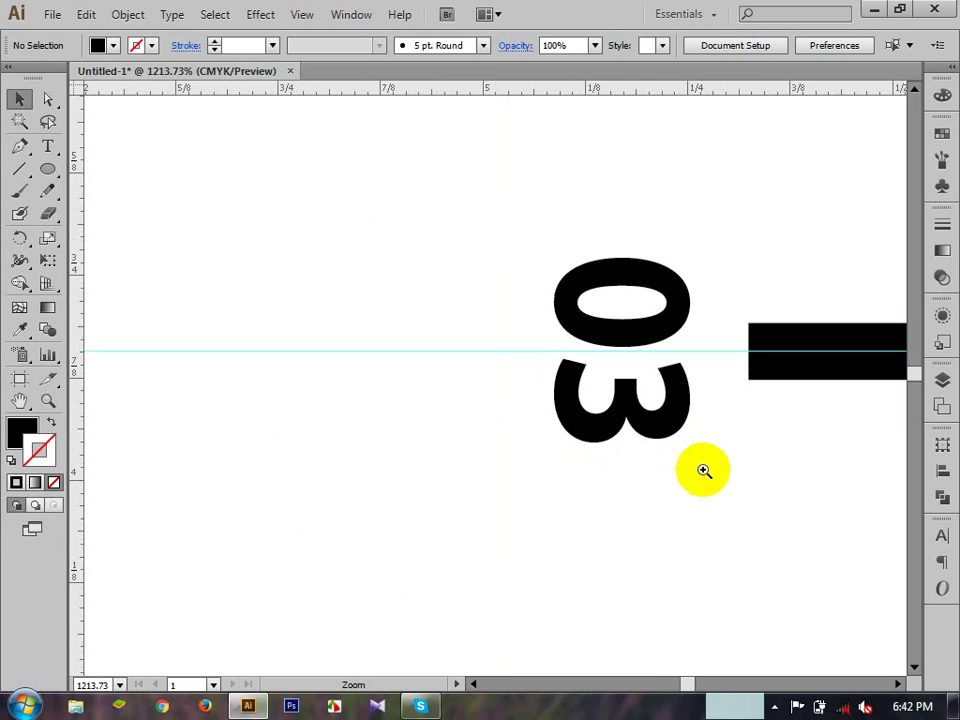
click(632, 405)
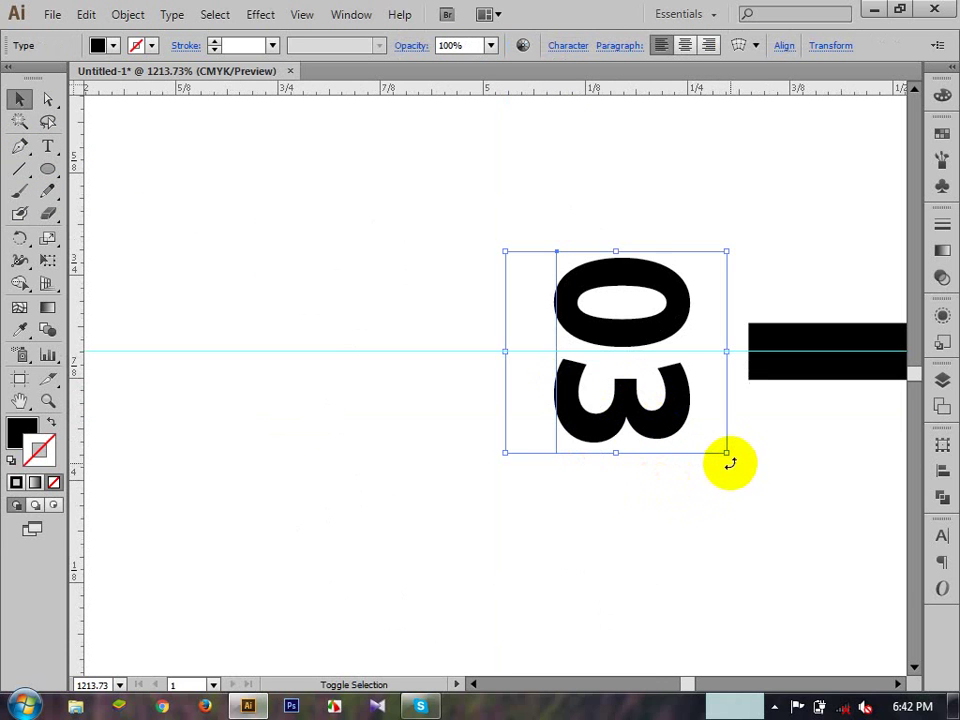
drag(730, 462, 771, 266)
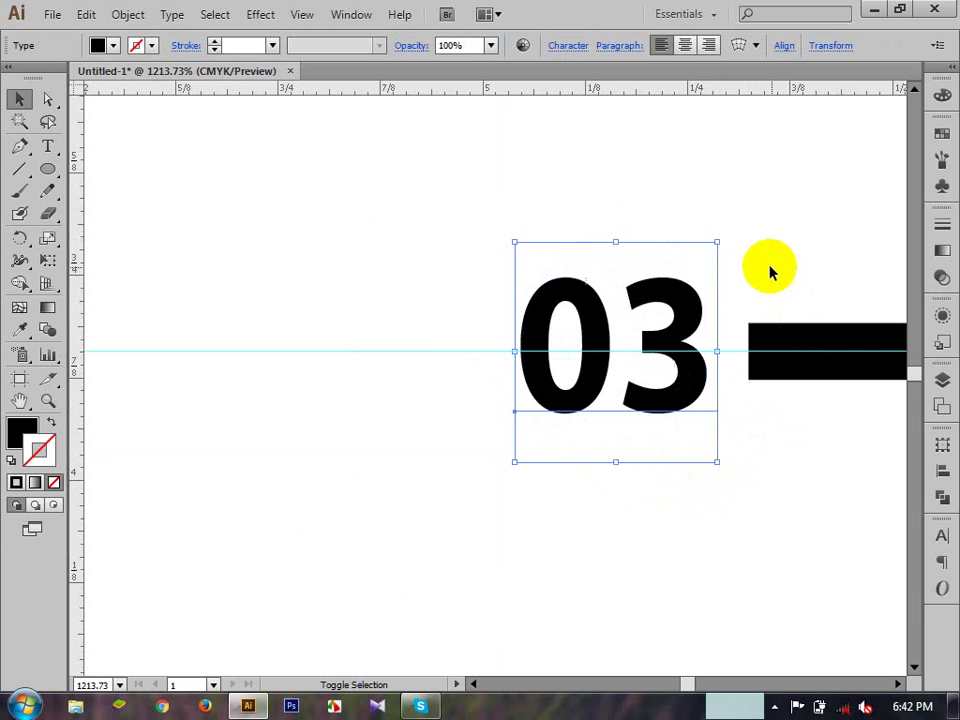
- Rotate the "04" numeral by 180° in place so it reads from the lower side of the dial
ctrl+alt+click(666, 435)
ctrl+alt+click(664, 433)
ctrl+alt+click(628, 438)
ctrl+alt+click(501, 386)
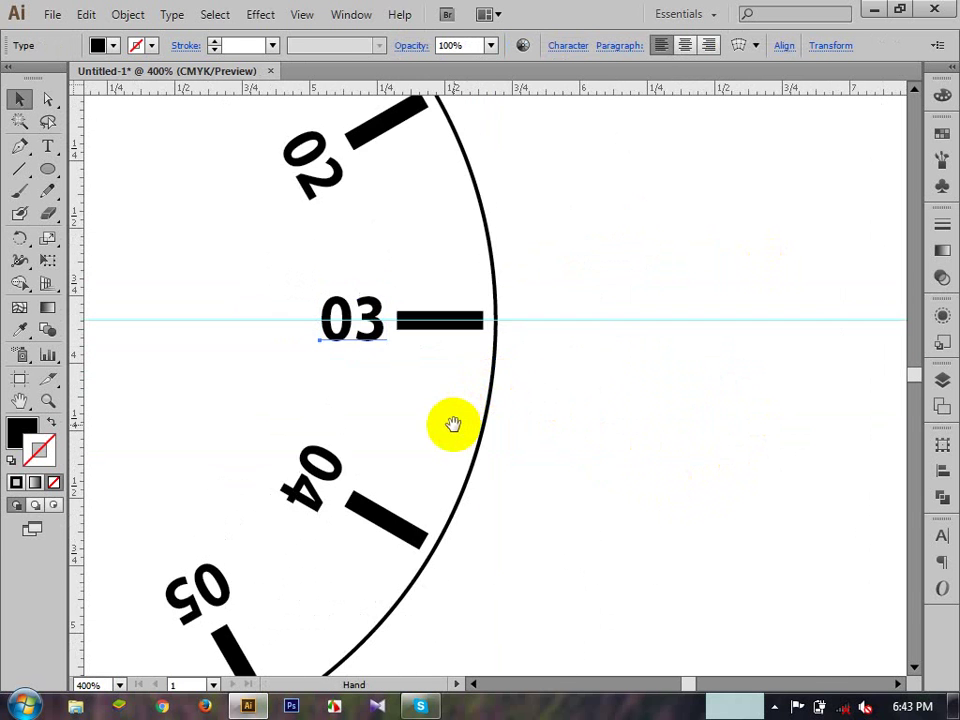
drag(452, 424, 706, 323)
click(576, 383)
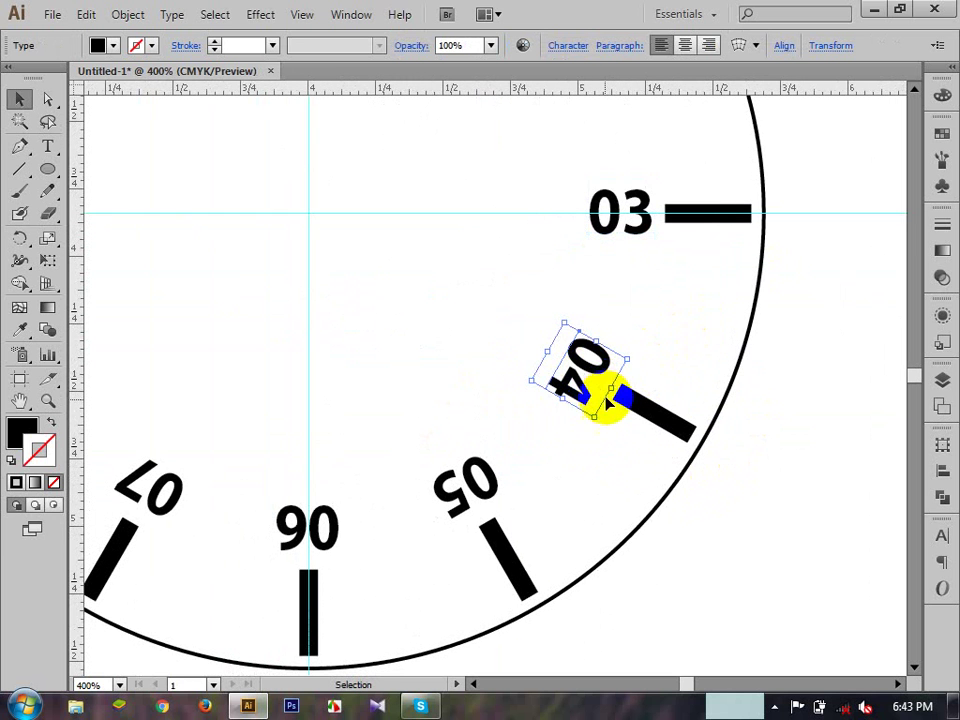
drag(594, 425, 580, 276)
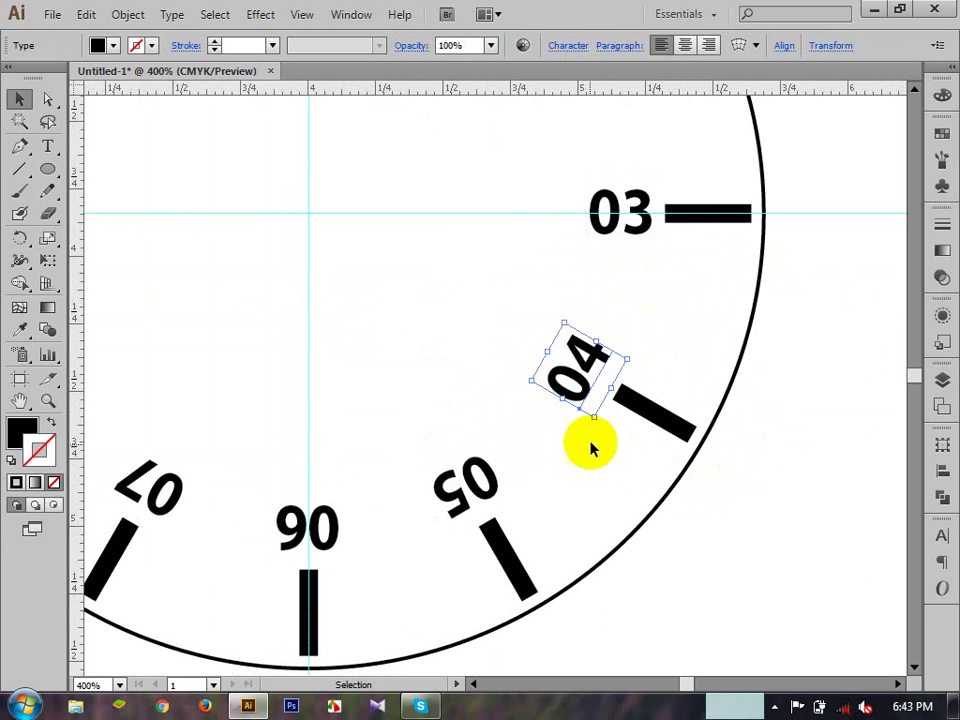
- Turn the "05" numeral by 180° in place so it is no longer upside down
drag(576, 475, 724, 381)
click(555, 476)
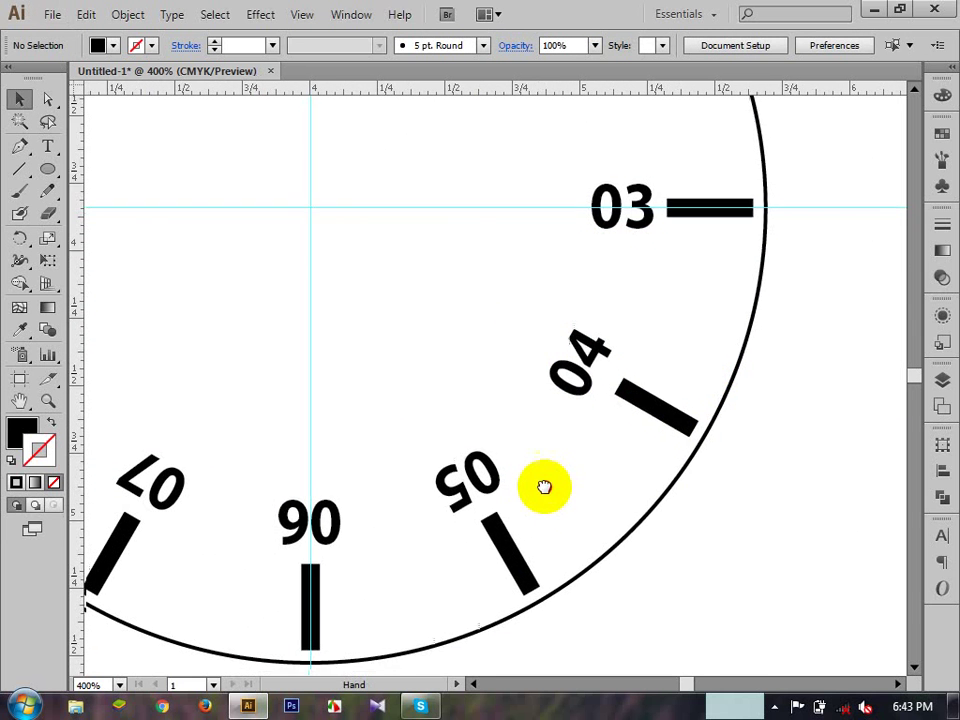
drag(544, 489, 591, 399)
click(634, 398)
- Rotate the upside-down "06" and "07" numerals by 180° in place
drag(546, 454, 649, 392)
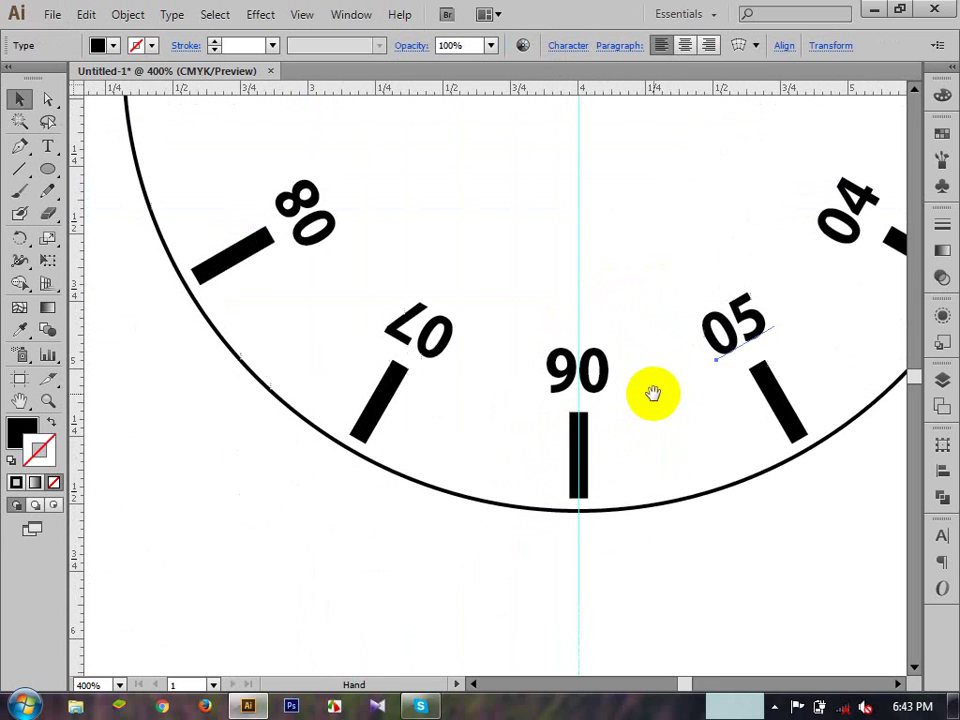
click(597, 375)
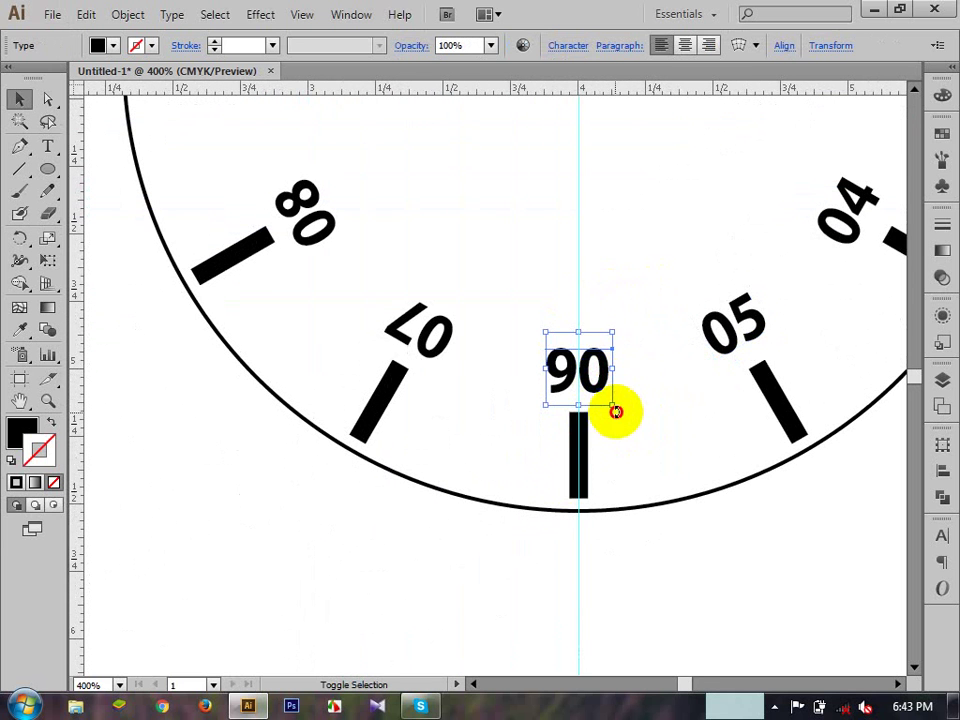
drag(615, 412, 570, 274)
click(607, 378)
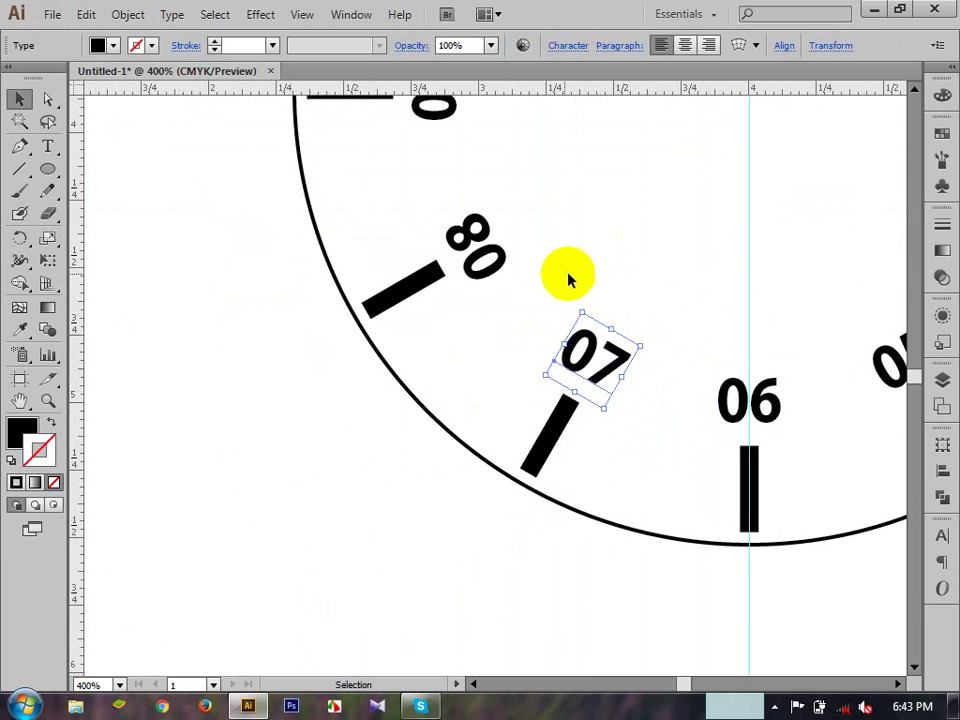
- Rotate the "08" numeral by 180° and the "09" numeral 90° clockwise to horizontal, then deselect the text
drag(482, 316, 669, 315)
click(636, 408)
click(636, 280)
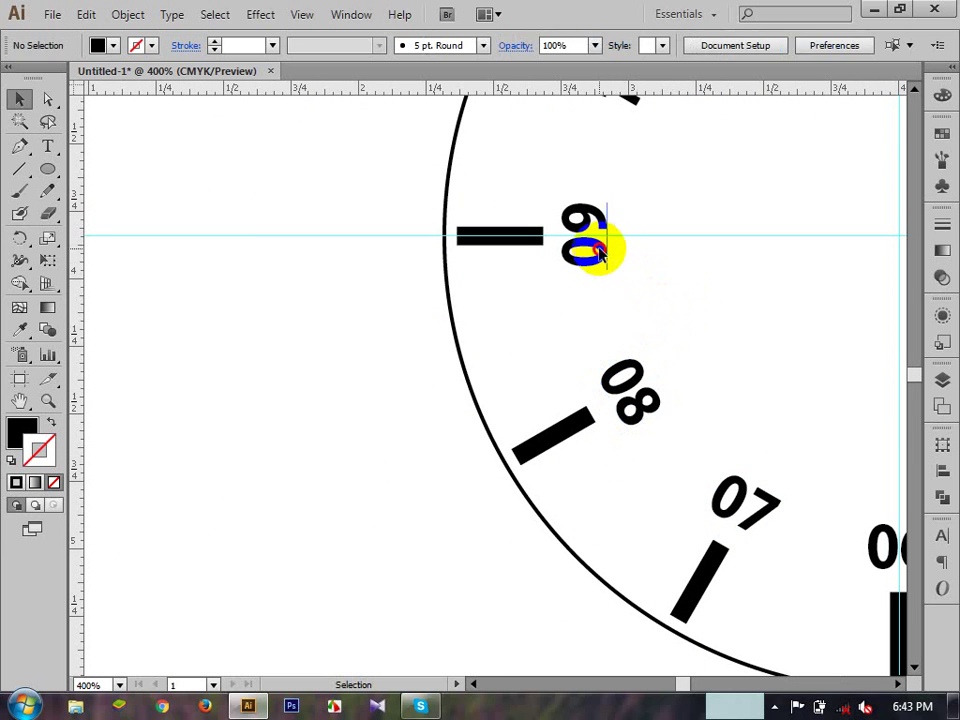
click(600, 253)
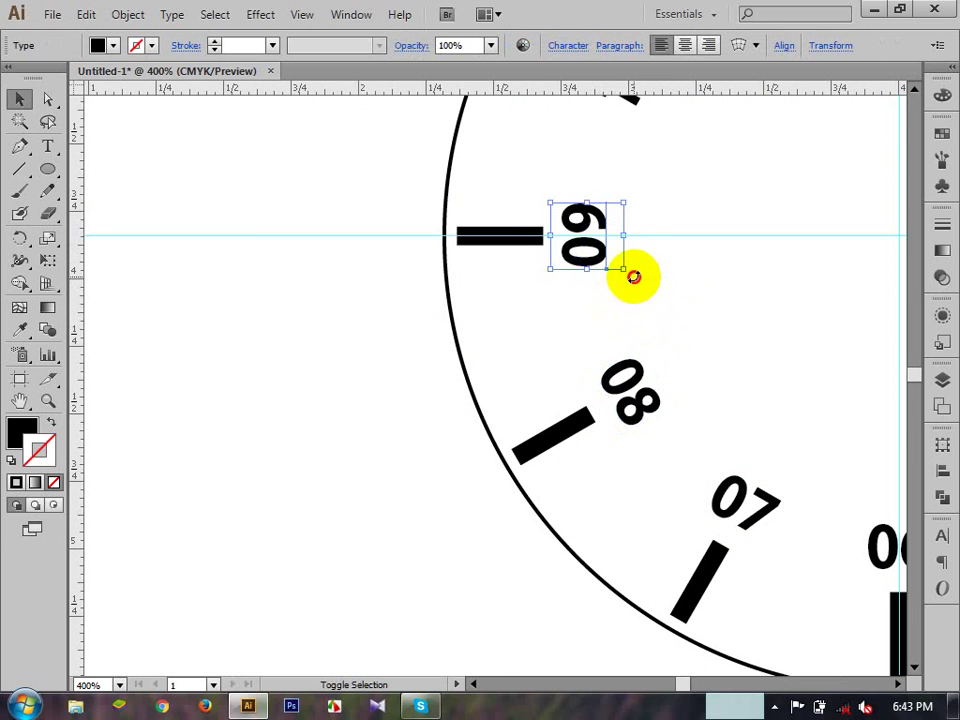
drag(634, 277, 520, 290)
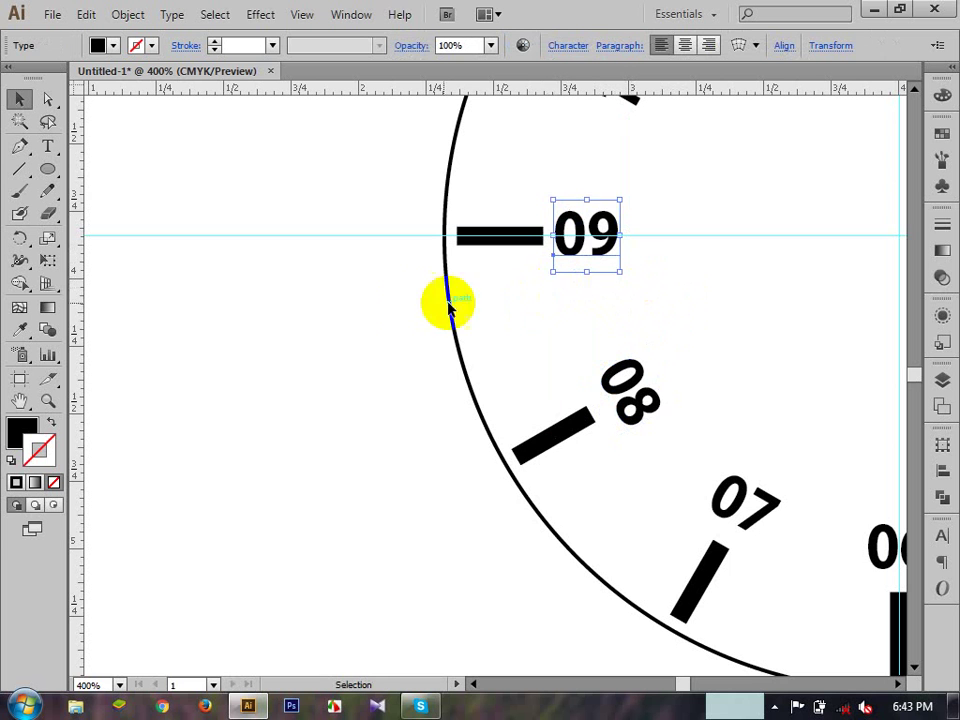
click(322, 355)
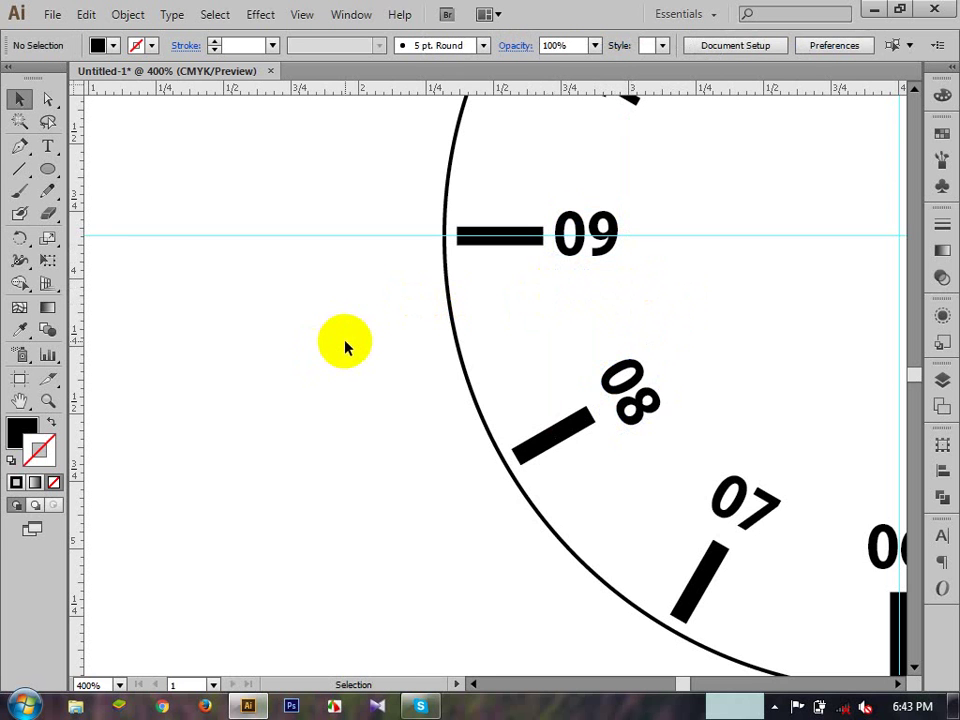
- Hide the guides to check the whole clock face, and show them again
ctrl+alt+click(719, 305)
ctrl+alt+click(718, 304)
ctrl+alt+click(718, 304)
drag(548, 320, 630, 236)
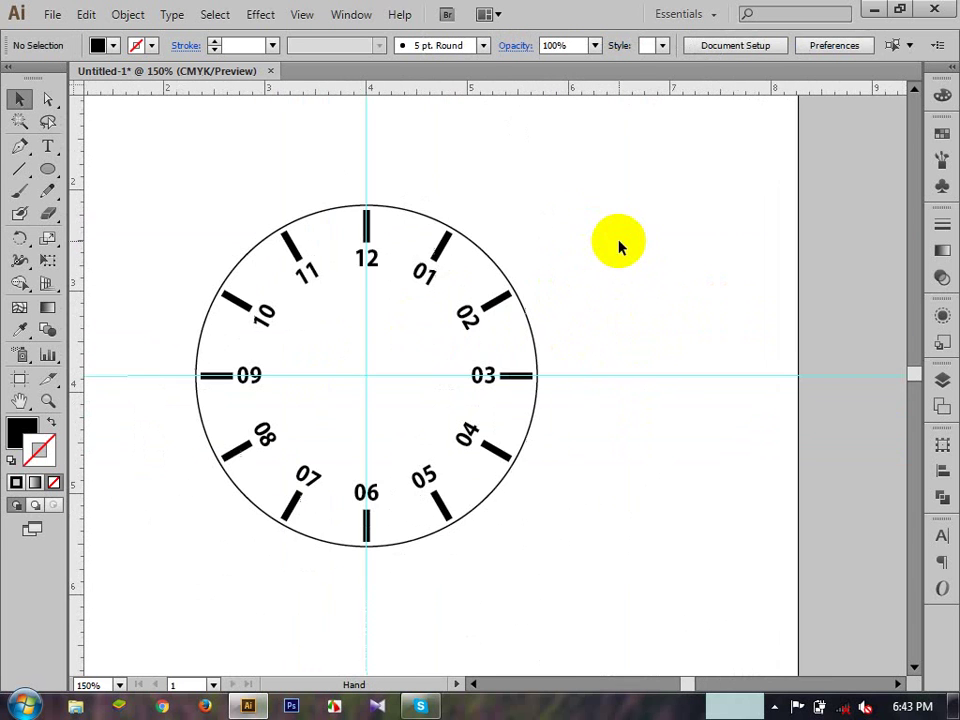
right_click(628, 242)
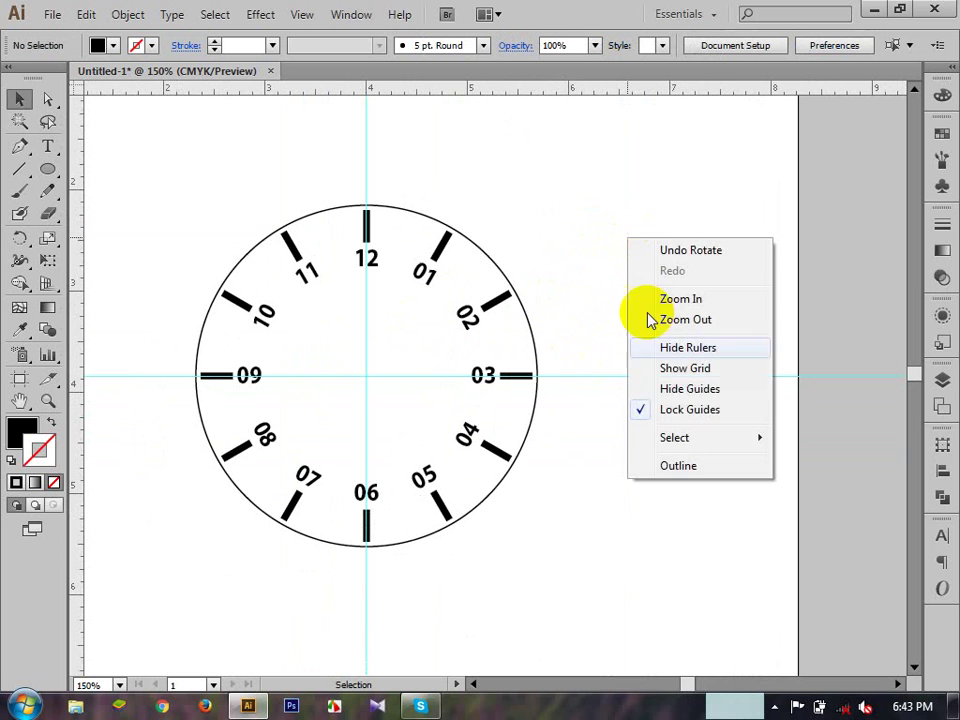
click(688, 389)
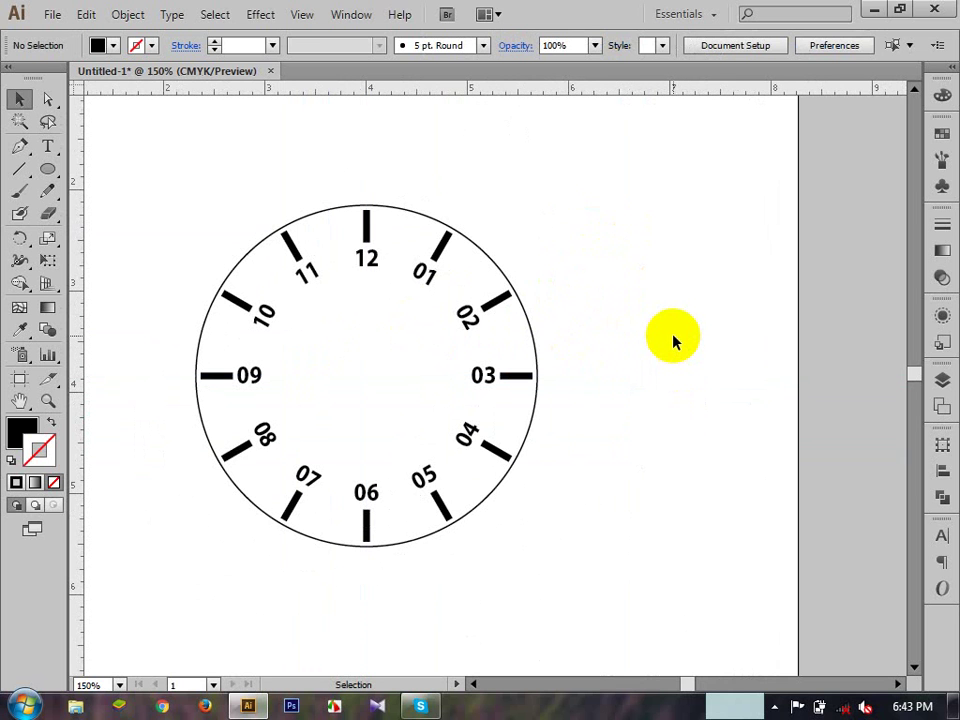
right_click(673, 342)
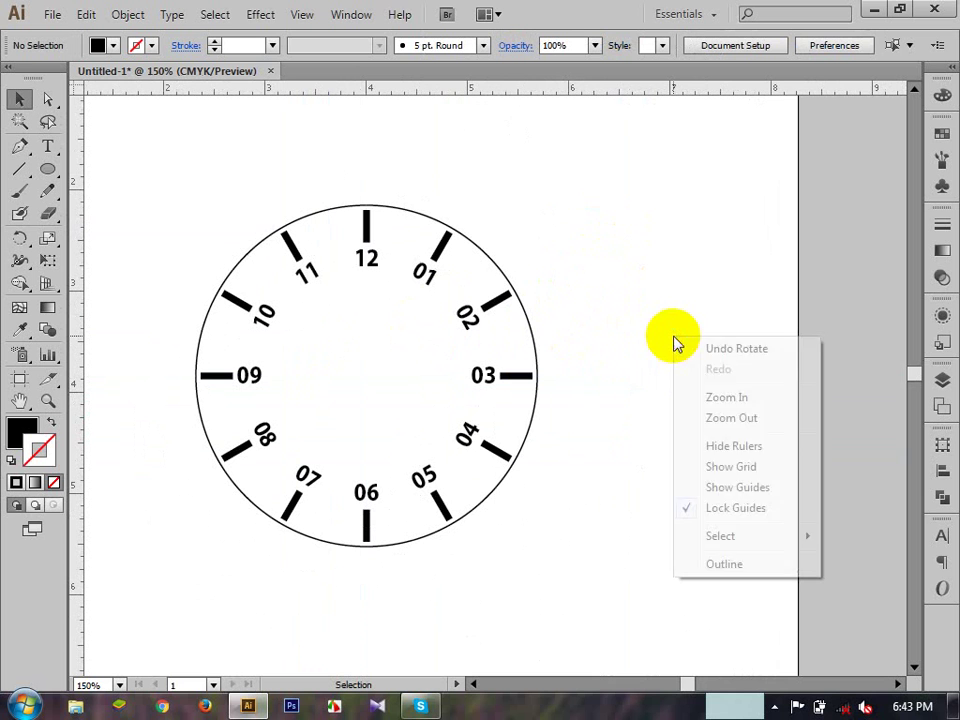
click(718, 487)
click(609, 248)
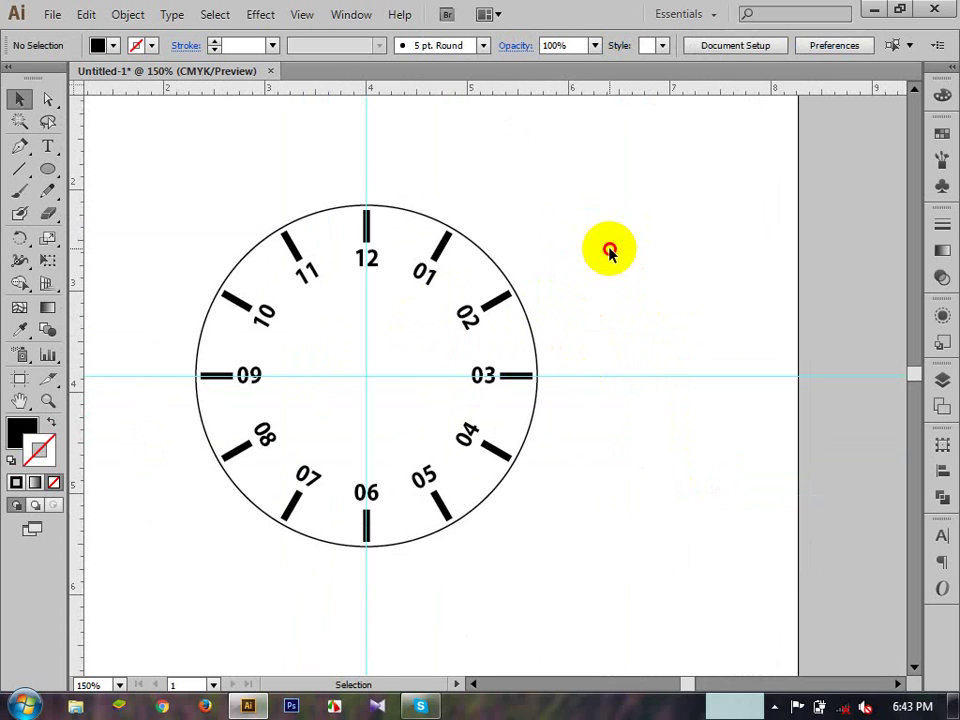
- Draw the curved left half of a clock hand about 1 in long from the clock's centre to just below the "12" using the Pen tool
key(ctrl+space)
click(358, 354)
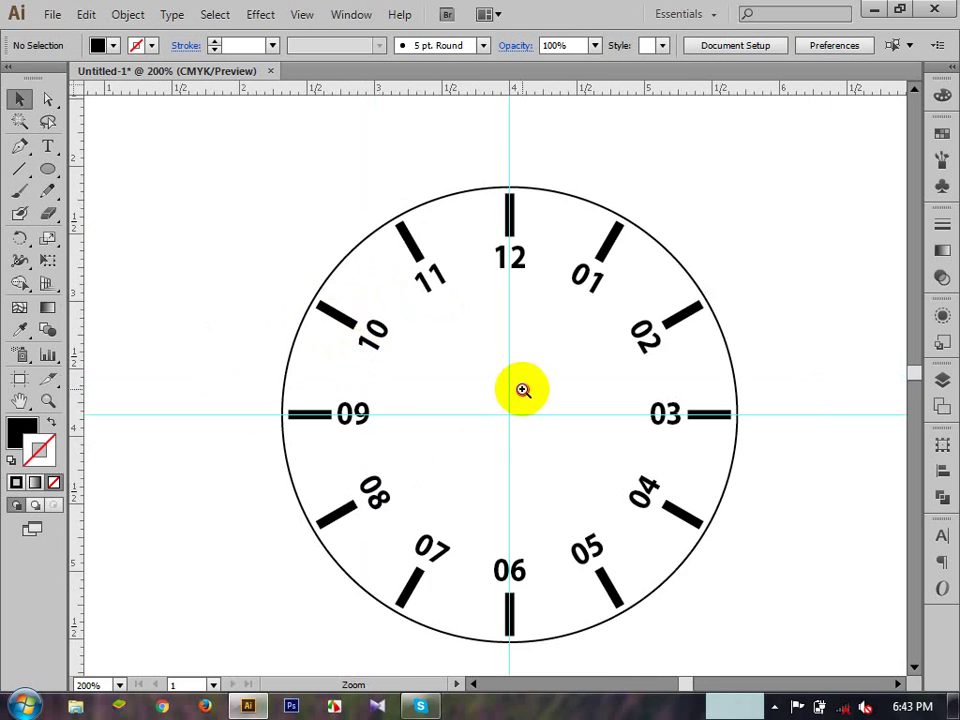
click(521, 390)
drag(428, 399, 463, 322)
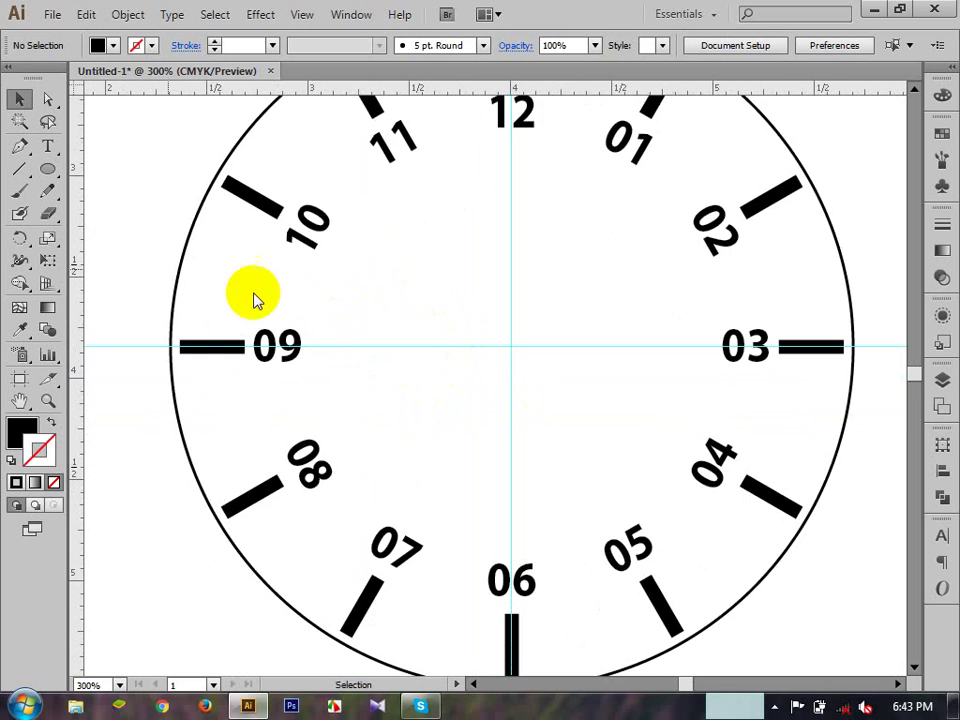
click(18, 148)
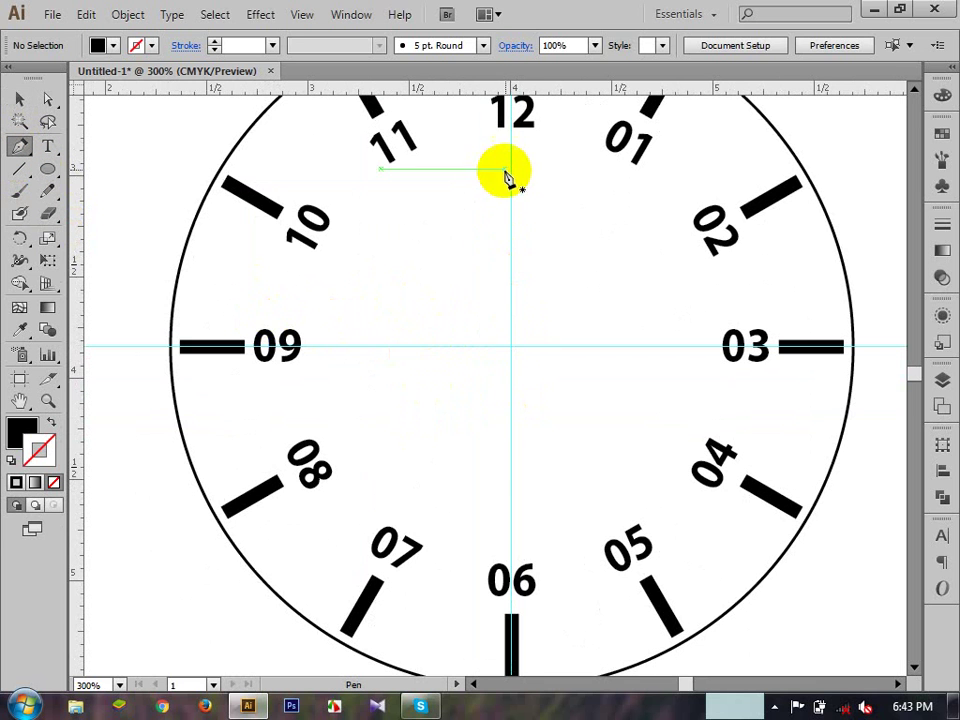
click(512, 346)
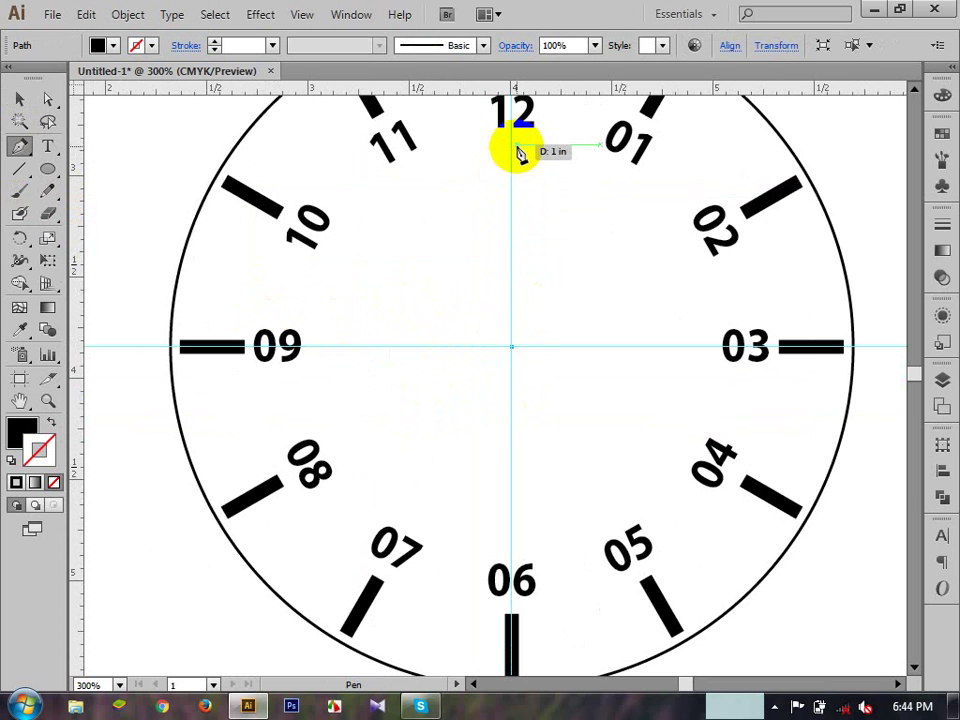
drag(527, 132, 548, 157)
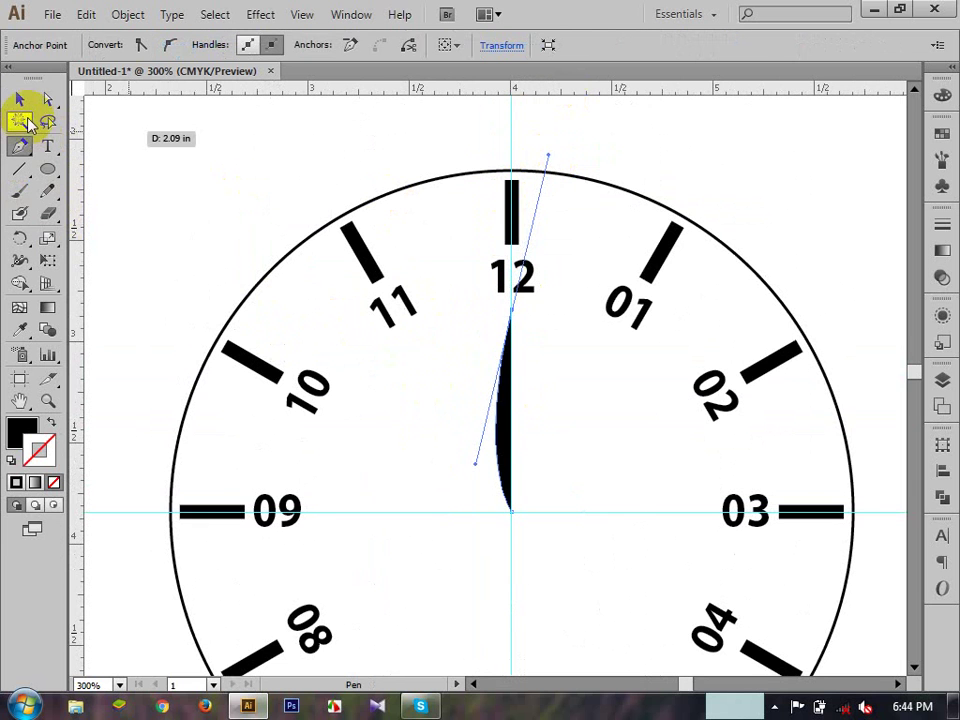
click(19, 99)
click(225, 250)
- Reflect a copy of the half hand across the vertical guide to form its right side
click(507, 392)
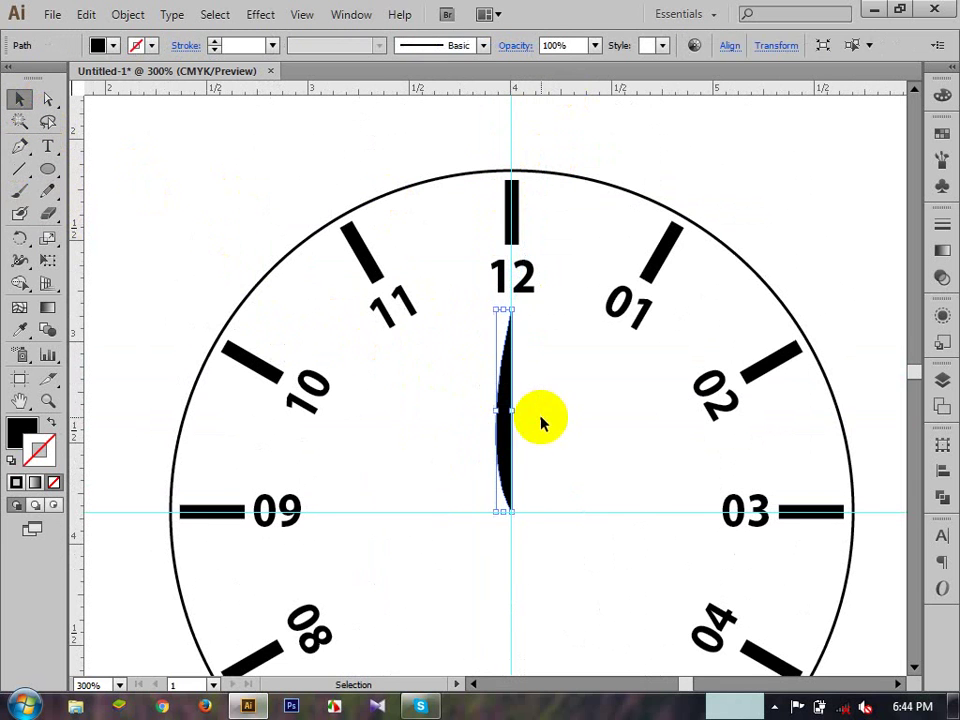
click(462, 420)
drag(463, 418, 510, 435)
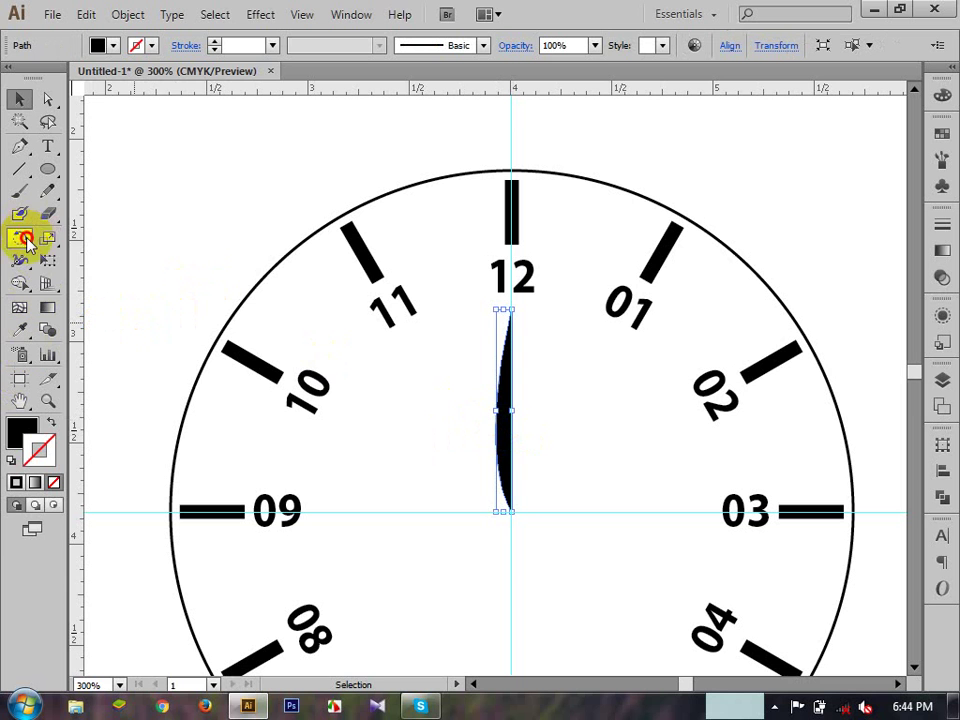
drag(25, 240, 80, 258)
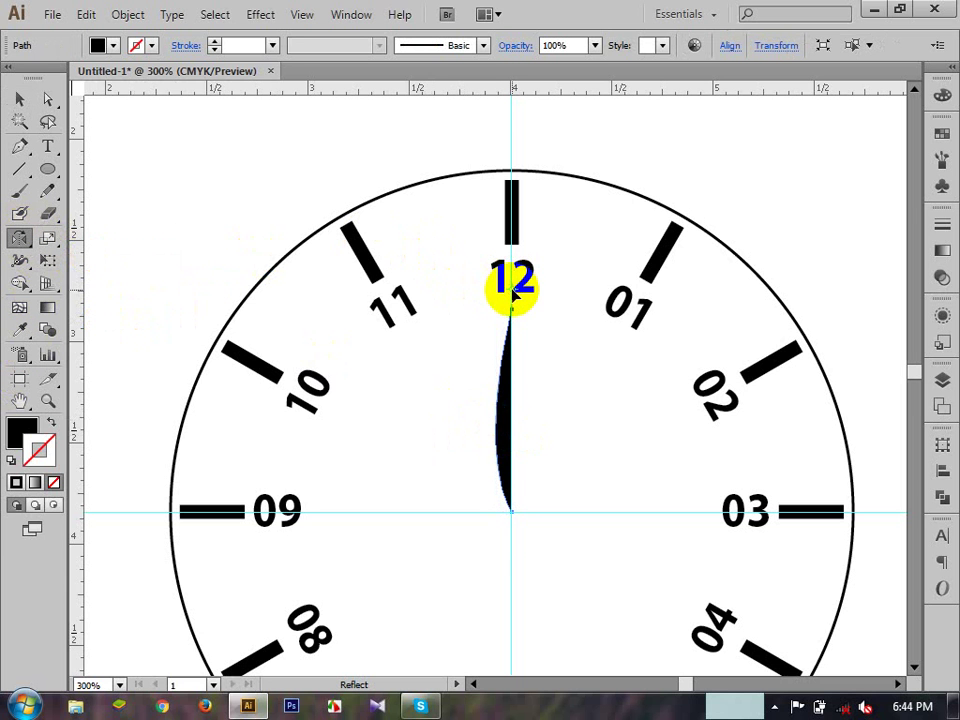
alt+click(514, 530)
- Select both halves of the hand and join them into one shape, then deselect it
click(19, 99)
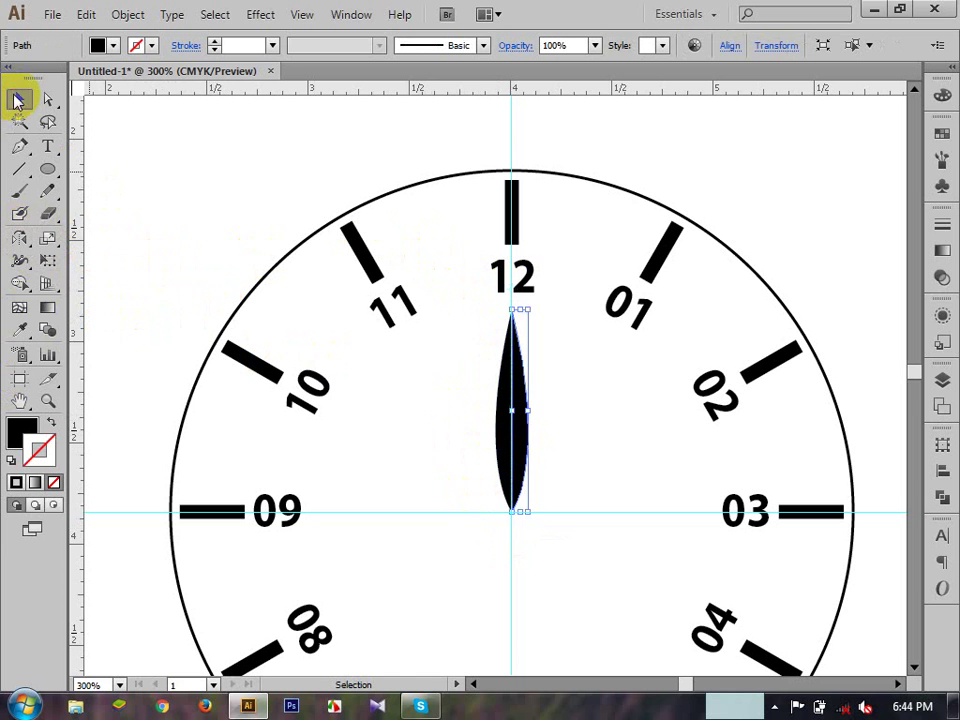
click(492, 381)
drag(492, 381, 510, 390)
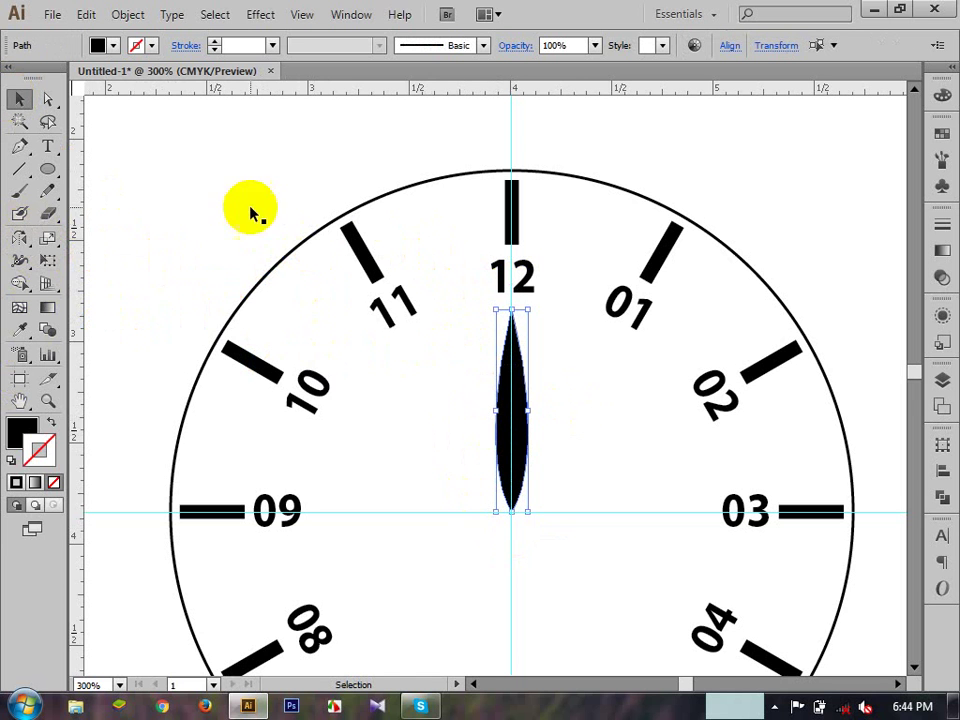
right_click(525, 388)
click(575, 497)
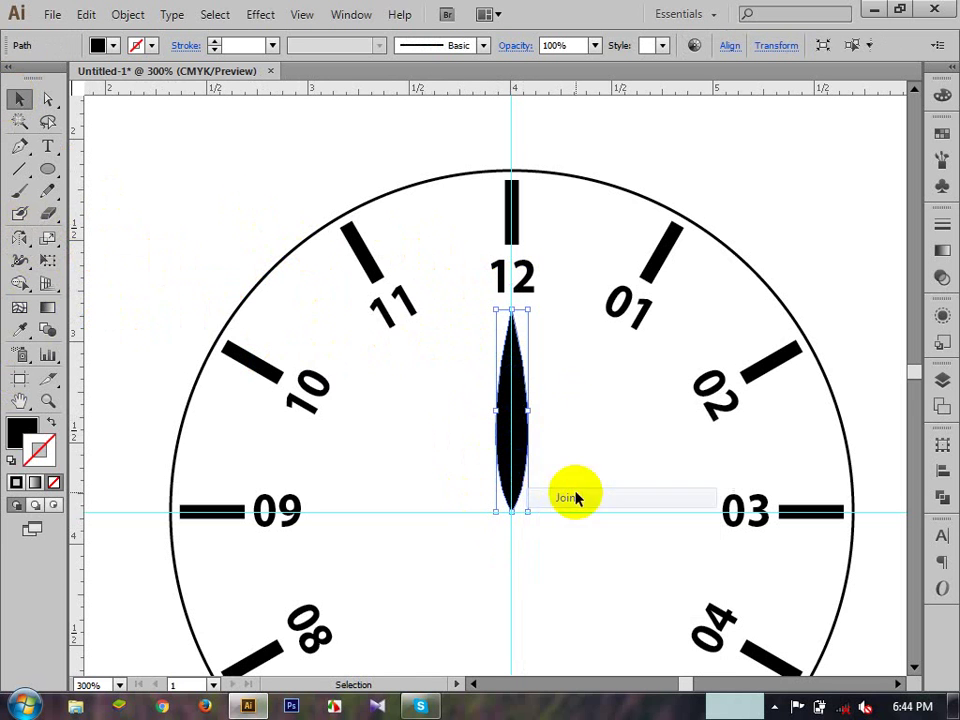
click(308, 165)
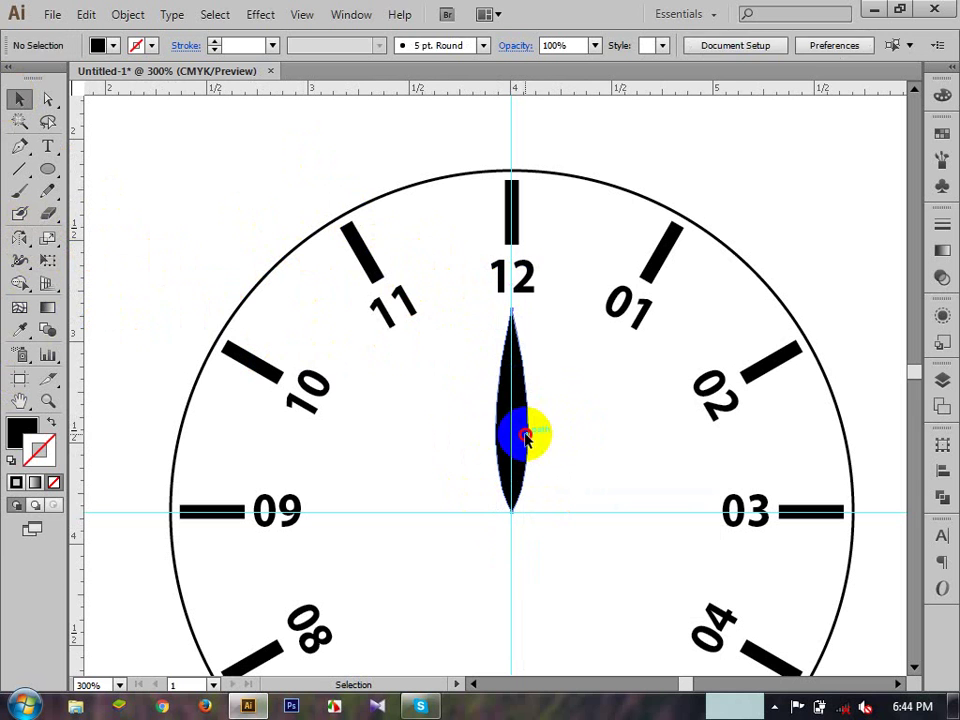
click(525, 437)
click(598, 423)
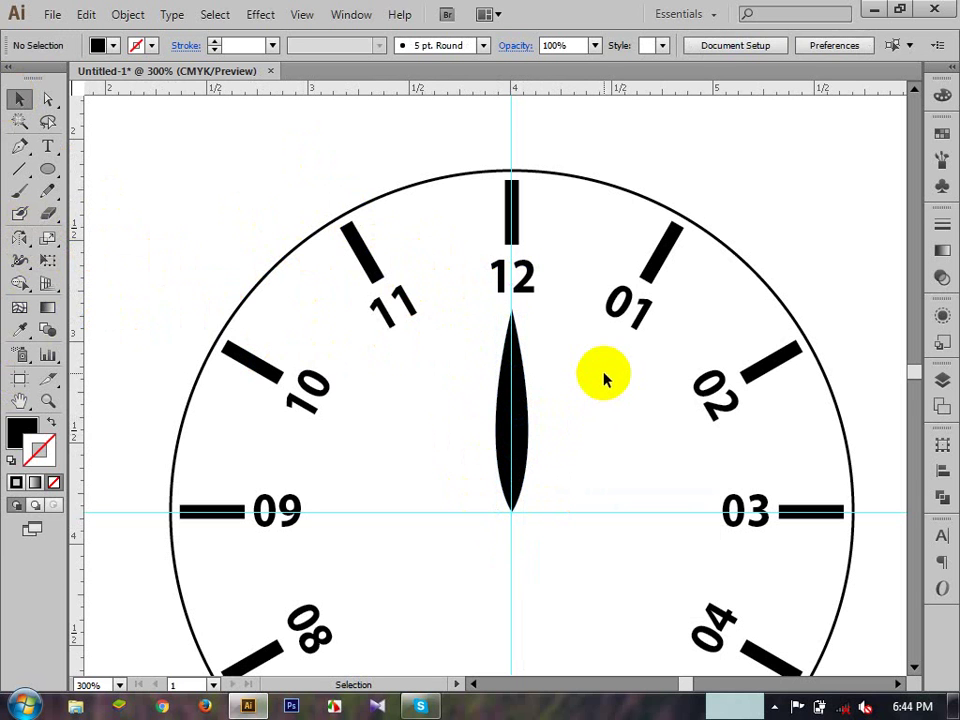
- Rotate a copy of the hand about the clock's centre towards "02" and repeat the transformation for a third hand towards "04"
click(528, 441)
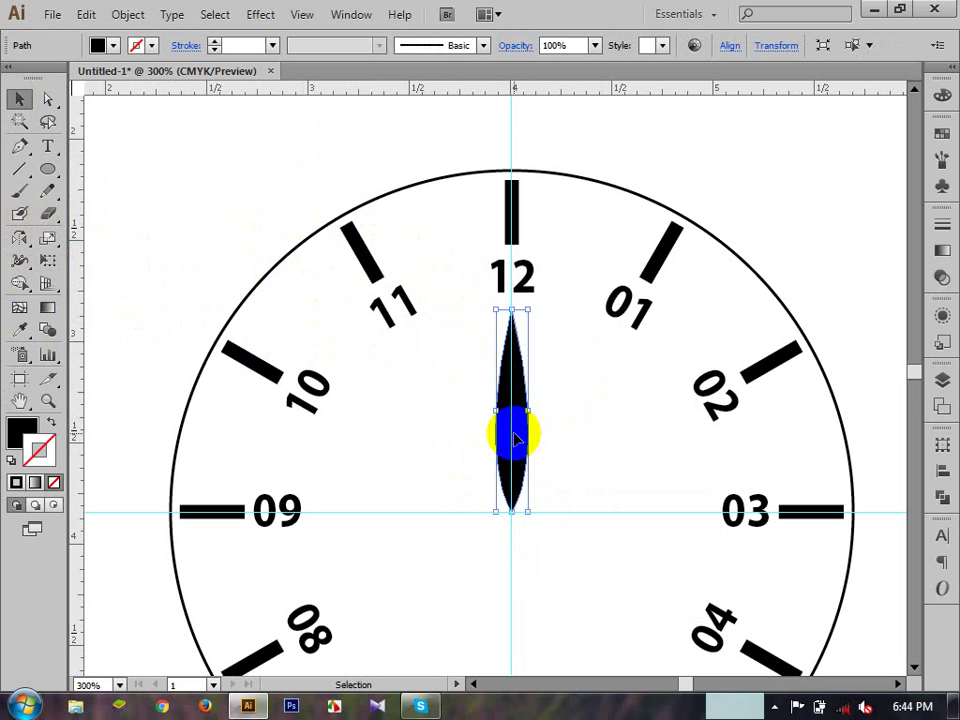
drag(20, 243, 79, 240)
click(507, 506)
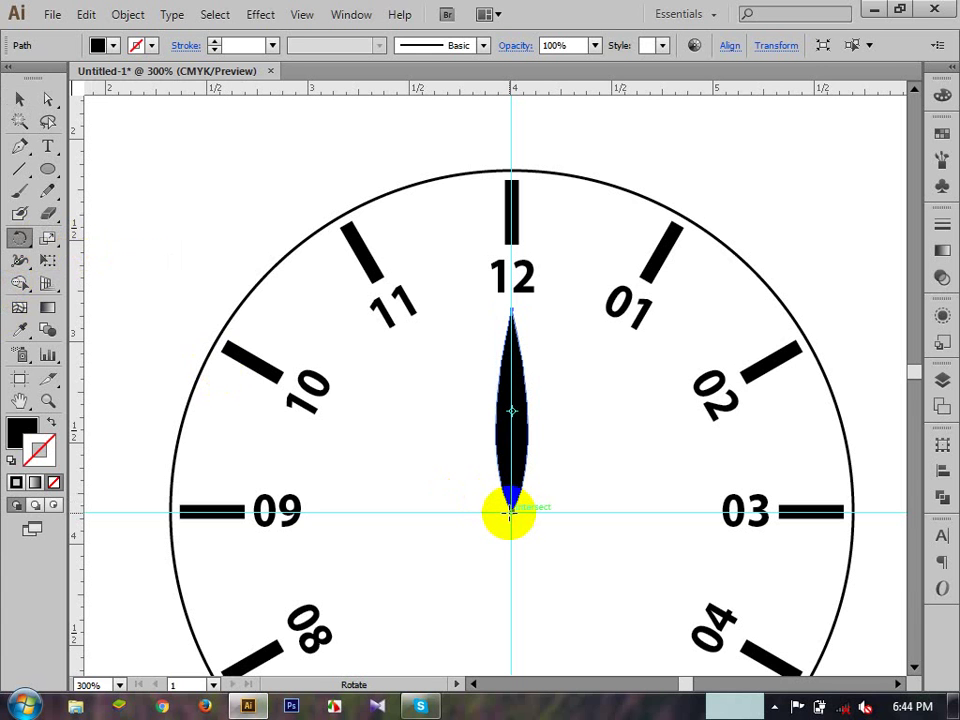
click(522, 437)
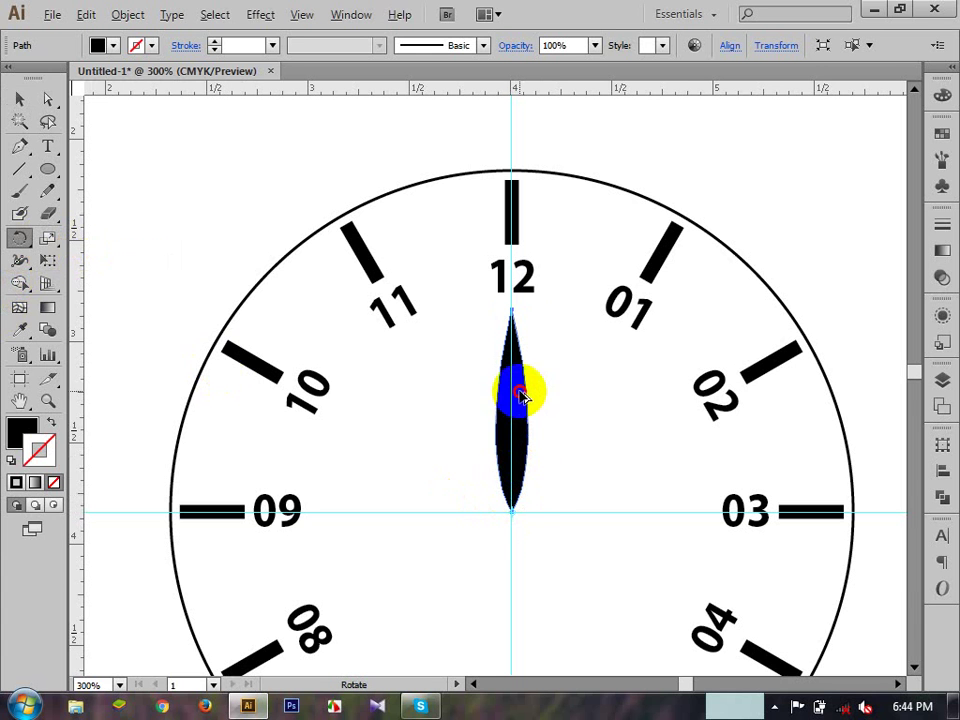
drag(520, 395, 606, 469)
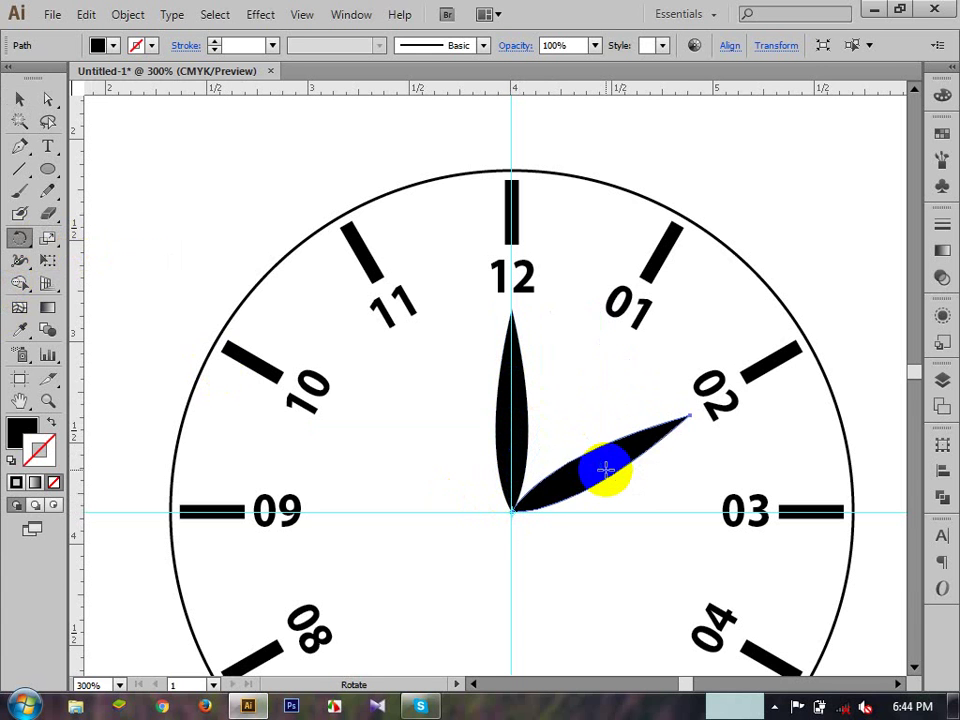
key(ctrl+d)
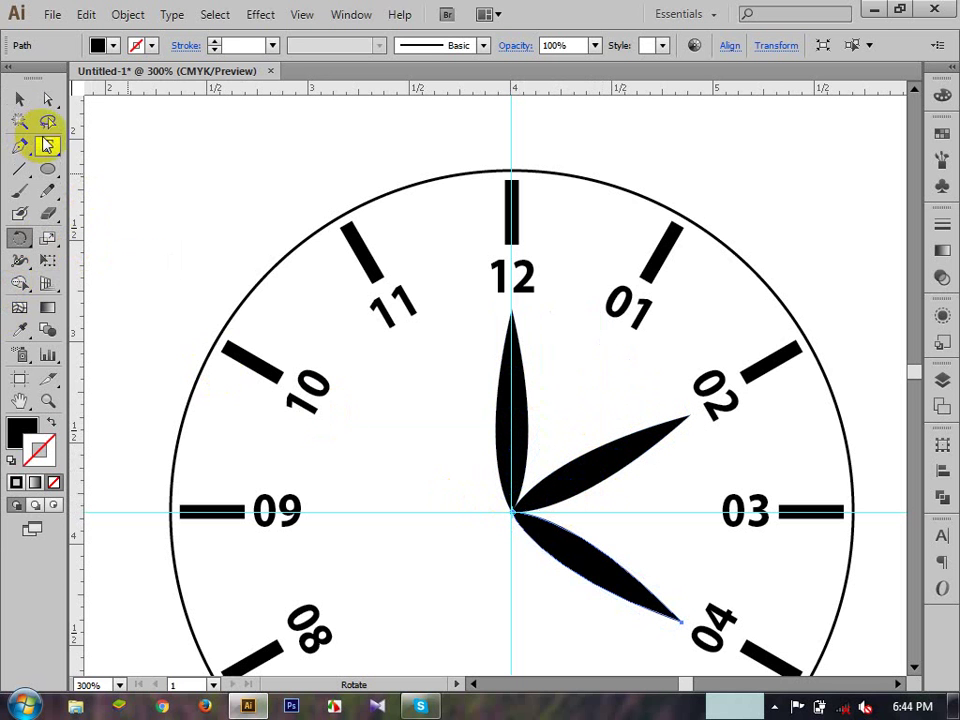
click(20, 100)
click(352, 334)
- Shorten the hand that points towards "02" so it becomes the hour hand
key(space)
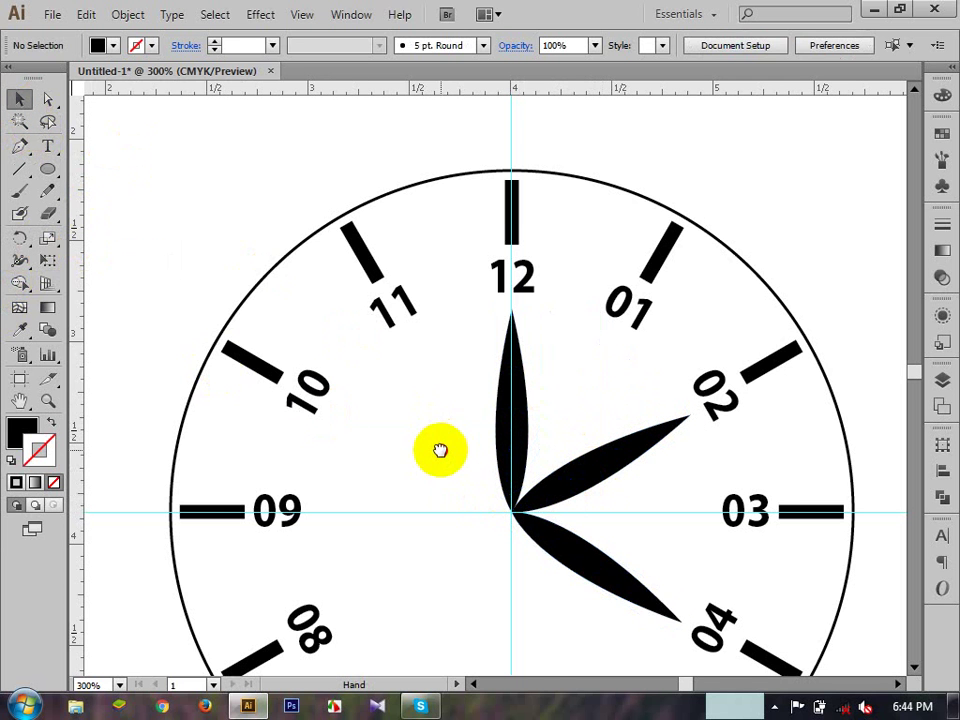
drag(439, 450, 476, 348)
click(545, 314)
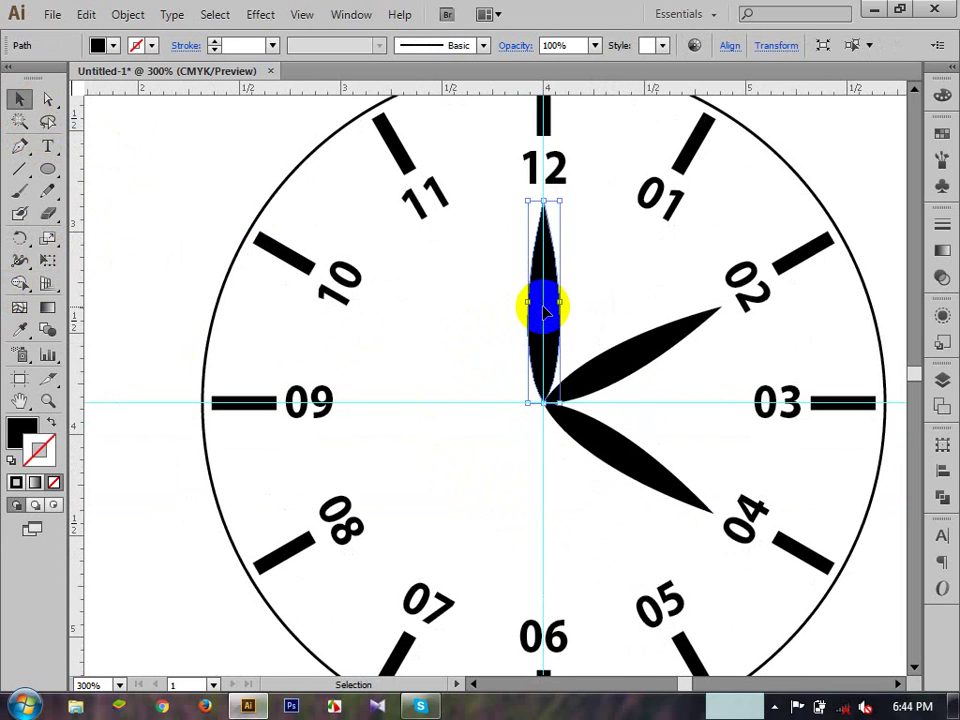
click(643, 332)
drag(712, 305, 688, 322)
- Make the hand pointing towards "04" narrower while keeping its length, and deselect it
click(634, 450)
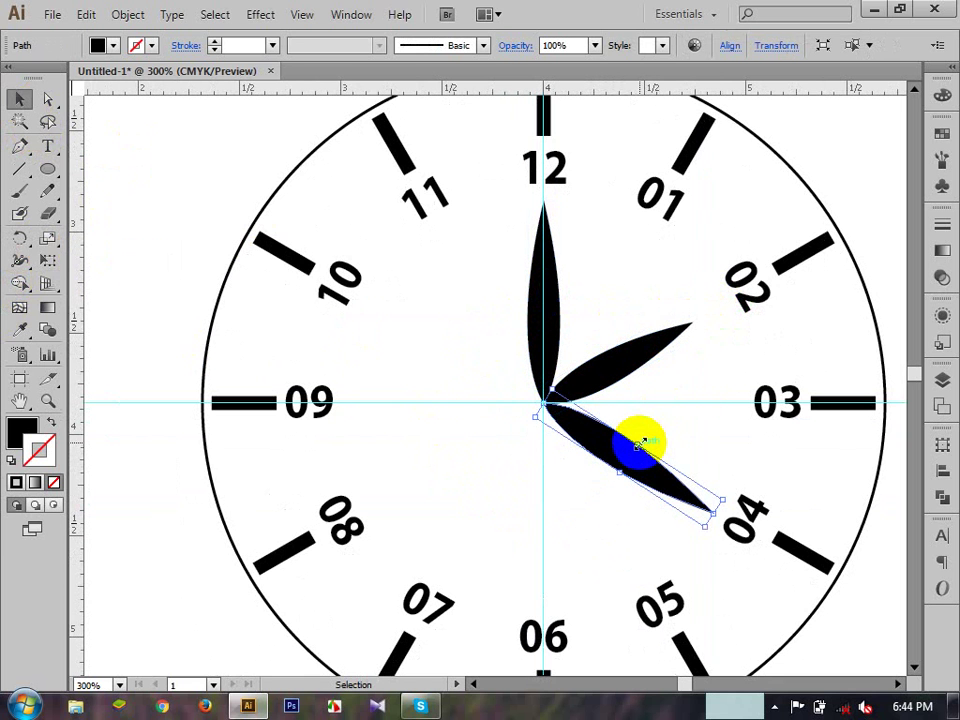
drag(640, 442, 634, 456)
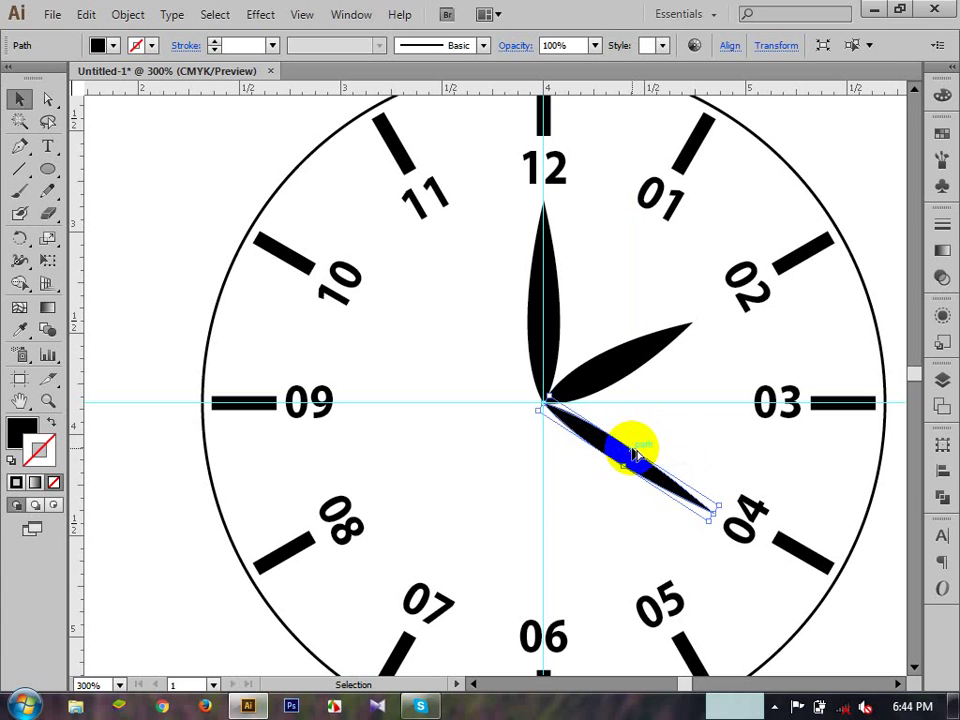
click(687, 410)
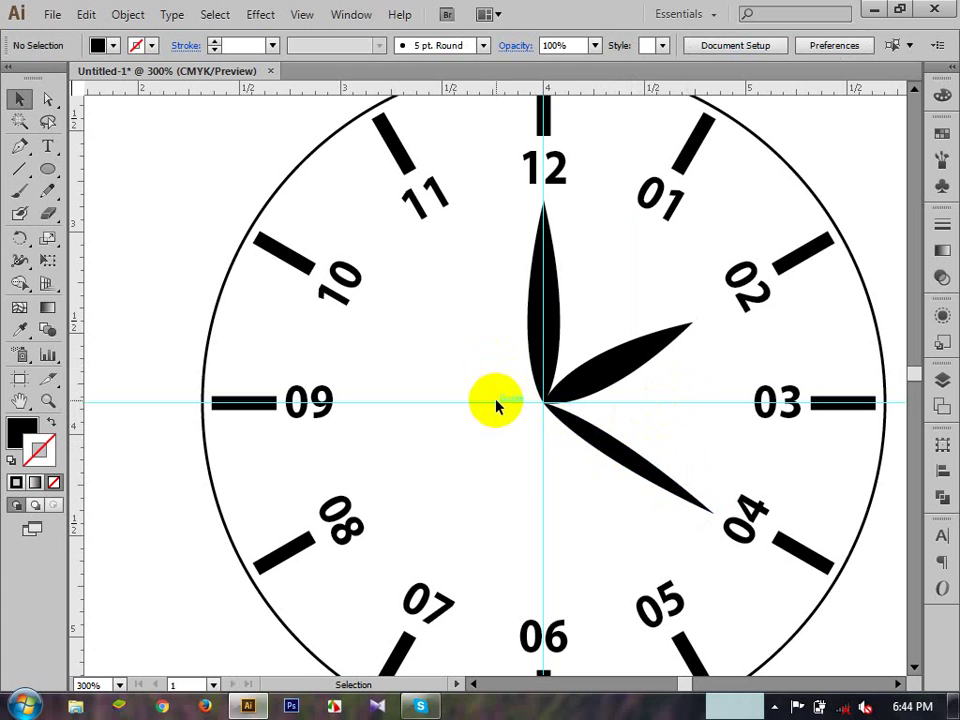
- Draw a small black circle about 0.22 in wide centred on the point where the three hands meet
click(47, 169)
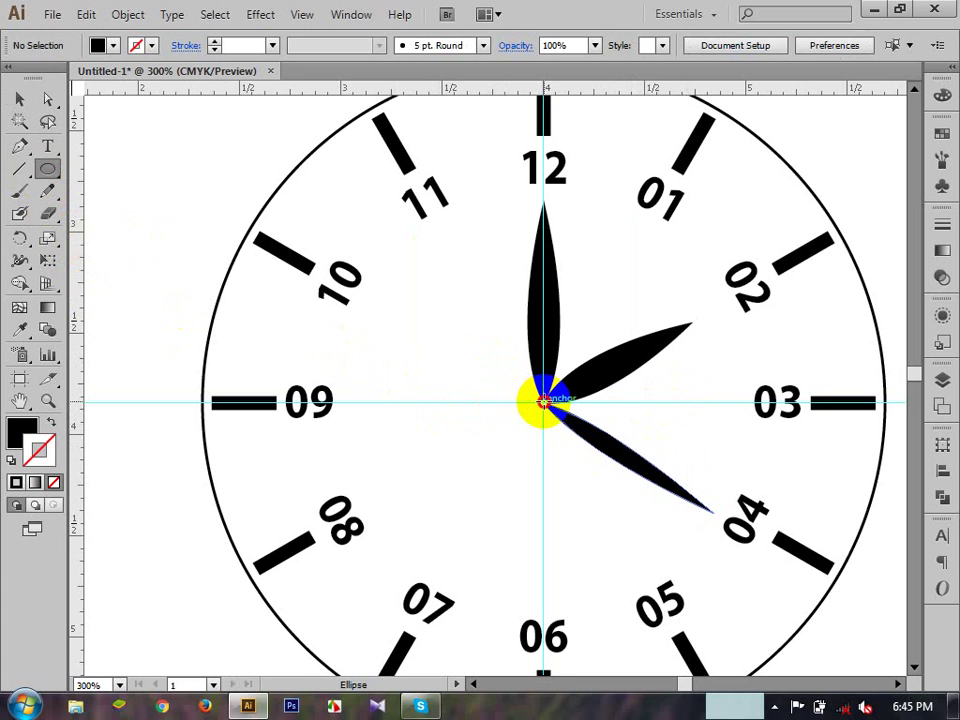
drag(543, 400, 558, 426)
click(19, 99)
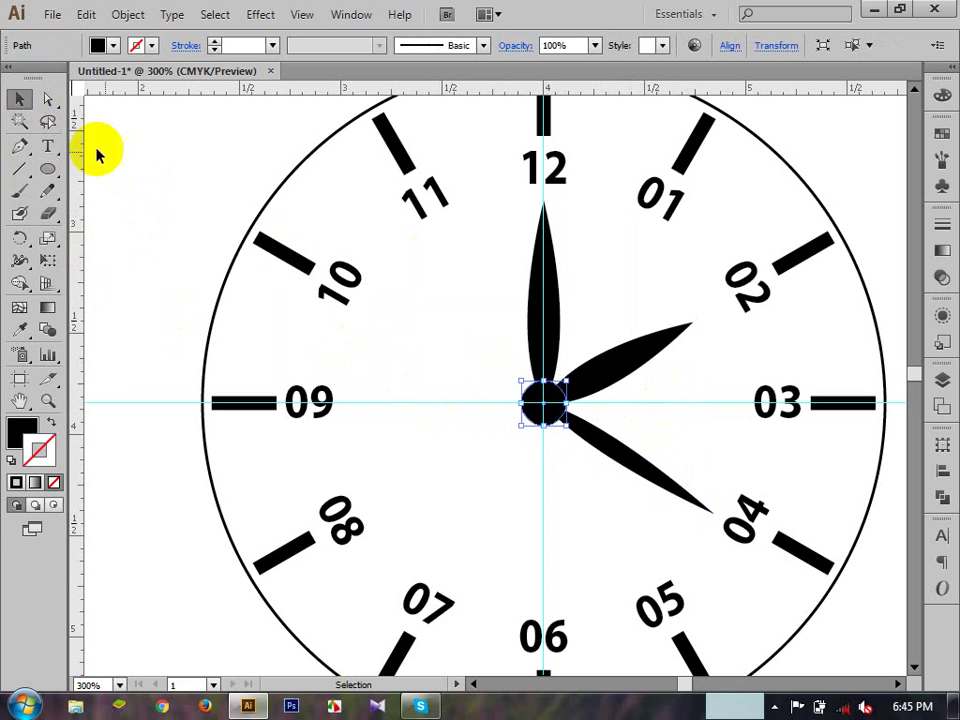
click(163, 172)
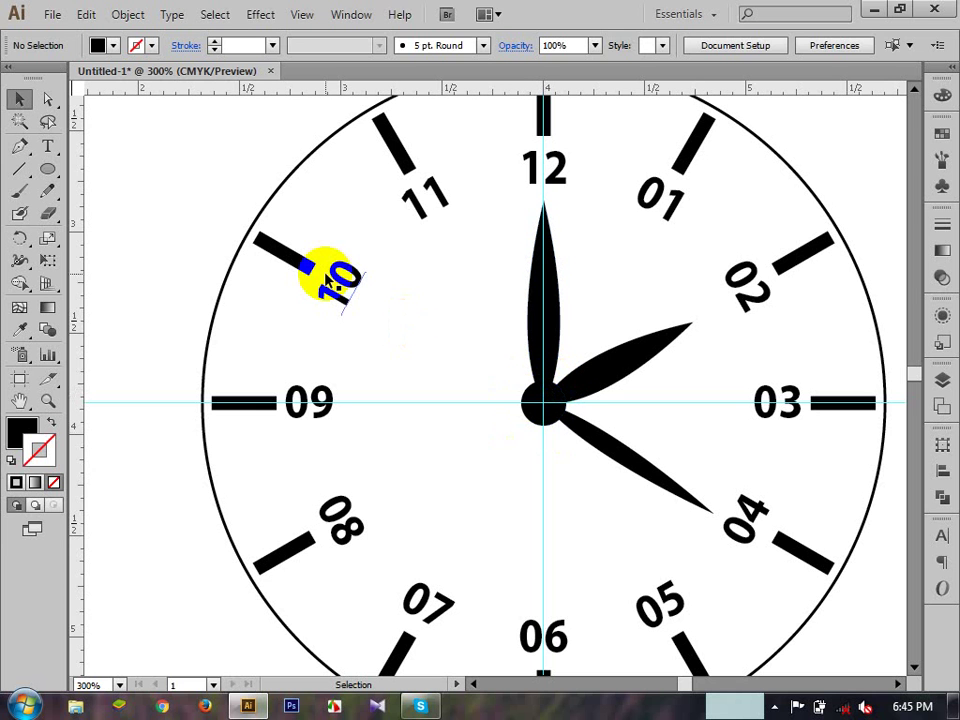
click(320, 270)
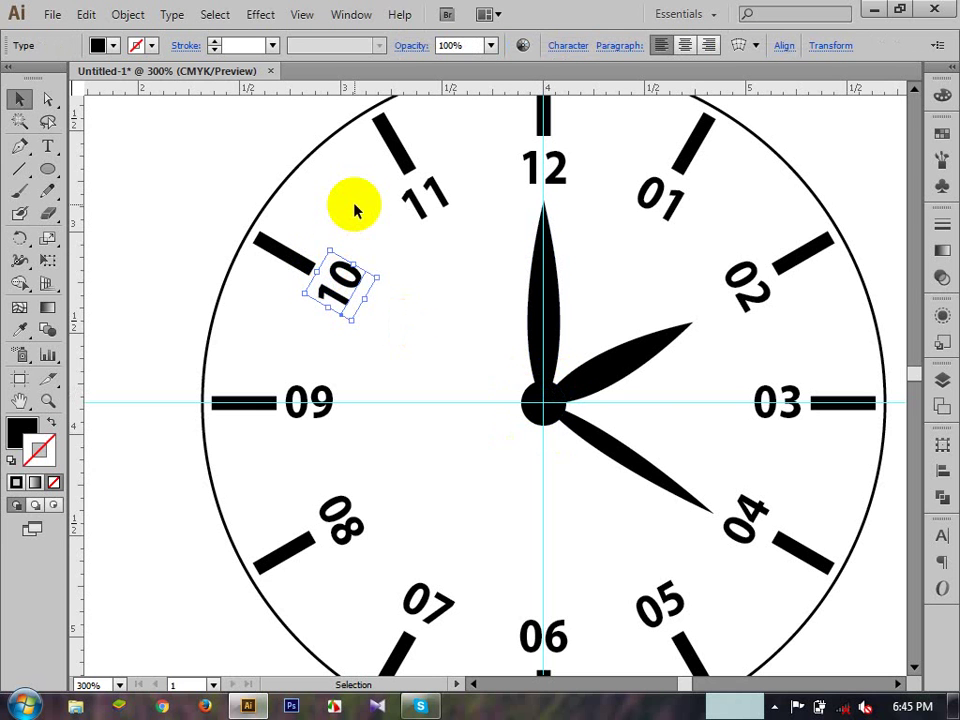
ctrl+alt+click(508, 319)
ctrl+alt+click(508, 319)
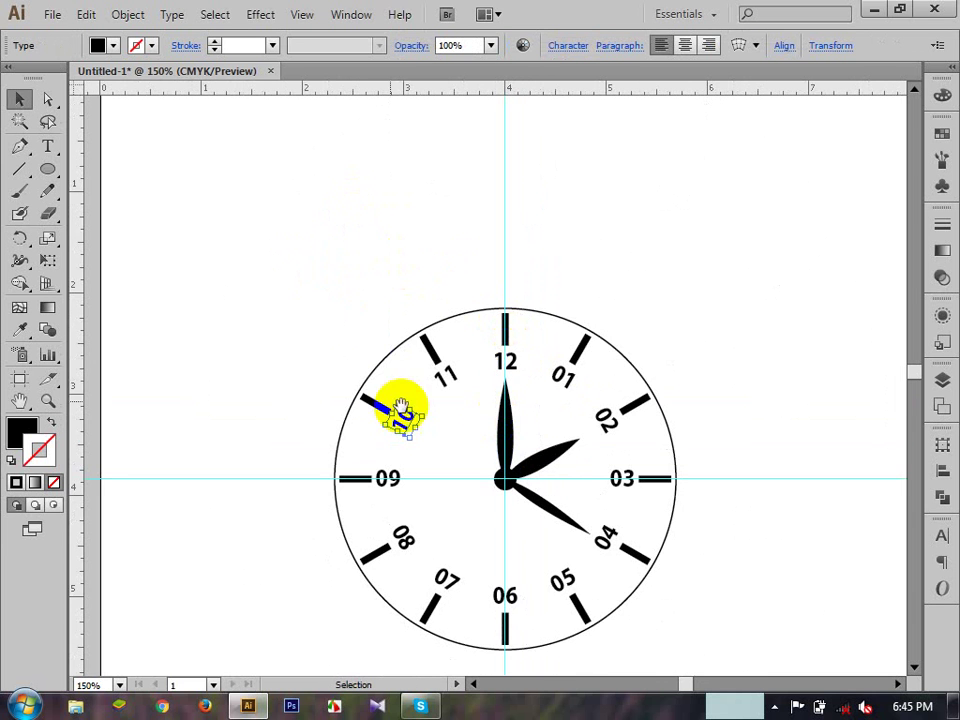
drag(401, 408, 399, 352)
click(195, 235)
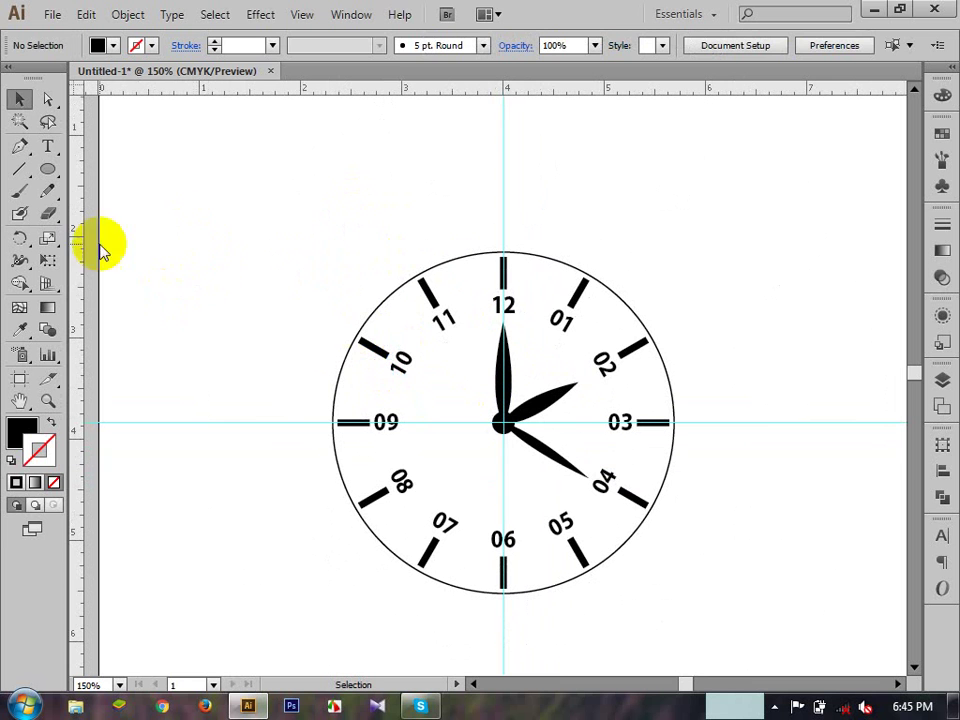
click(47, 168)
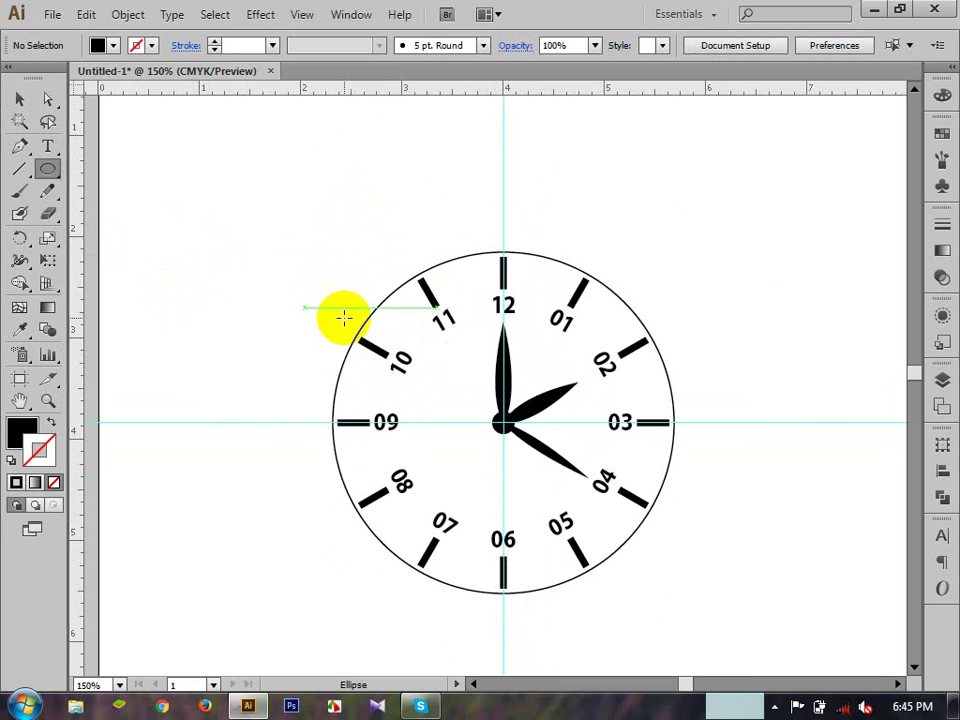
click(506, 421)
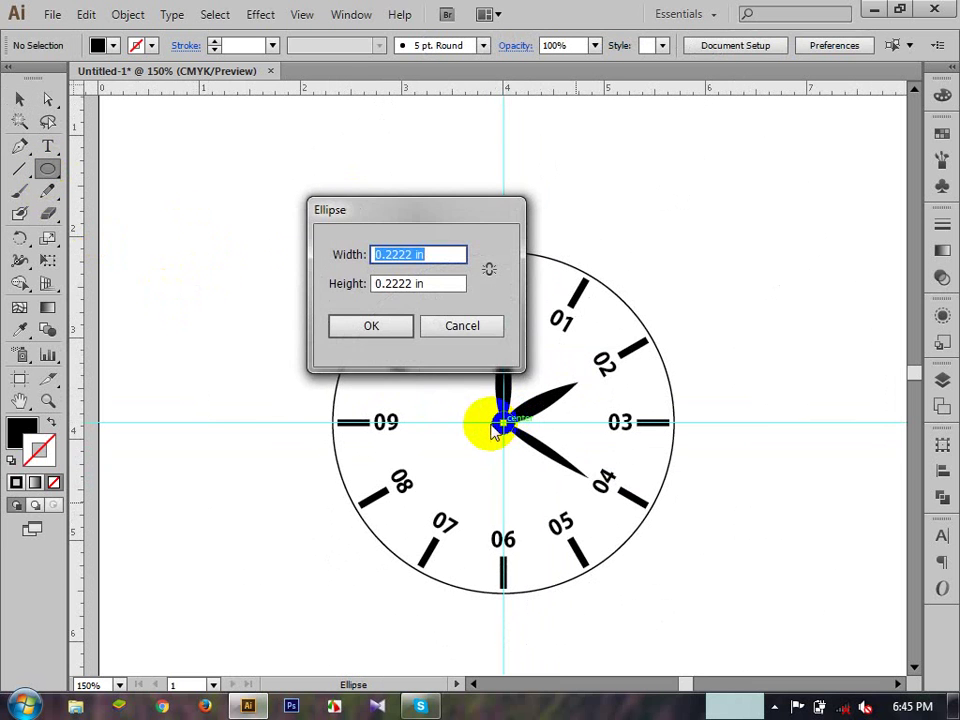
click(462, 326)
- Create a six-sided polygon with a radius of 0.6944 in and move it over the middle of the clock
drag(47, 170, 140, 236)
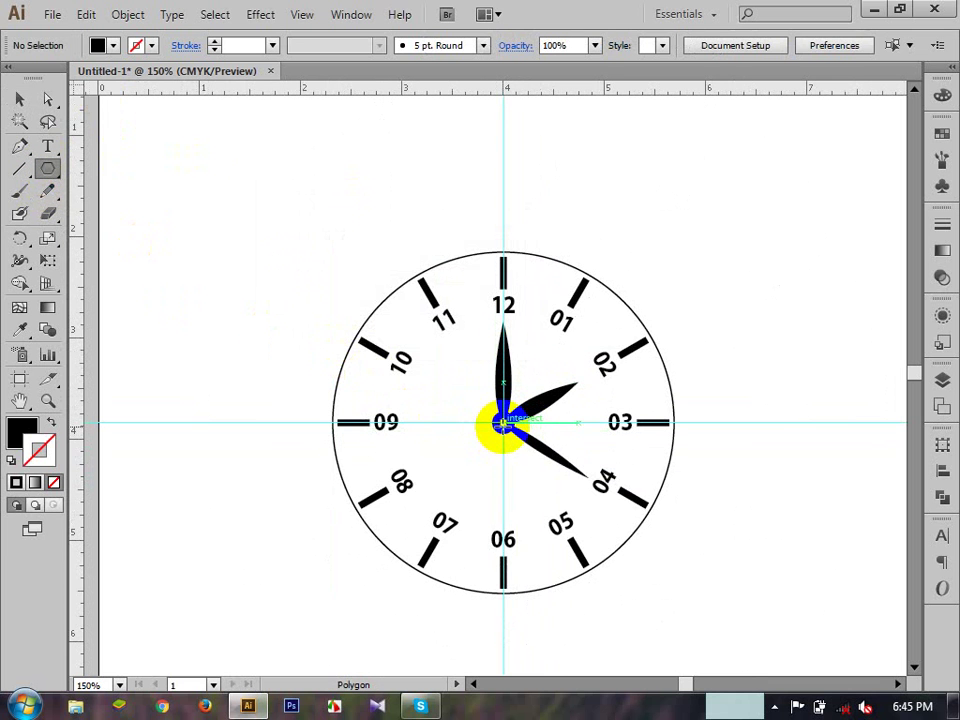
click(450, 401)
click(378, 286)
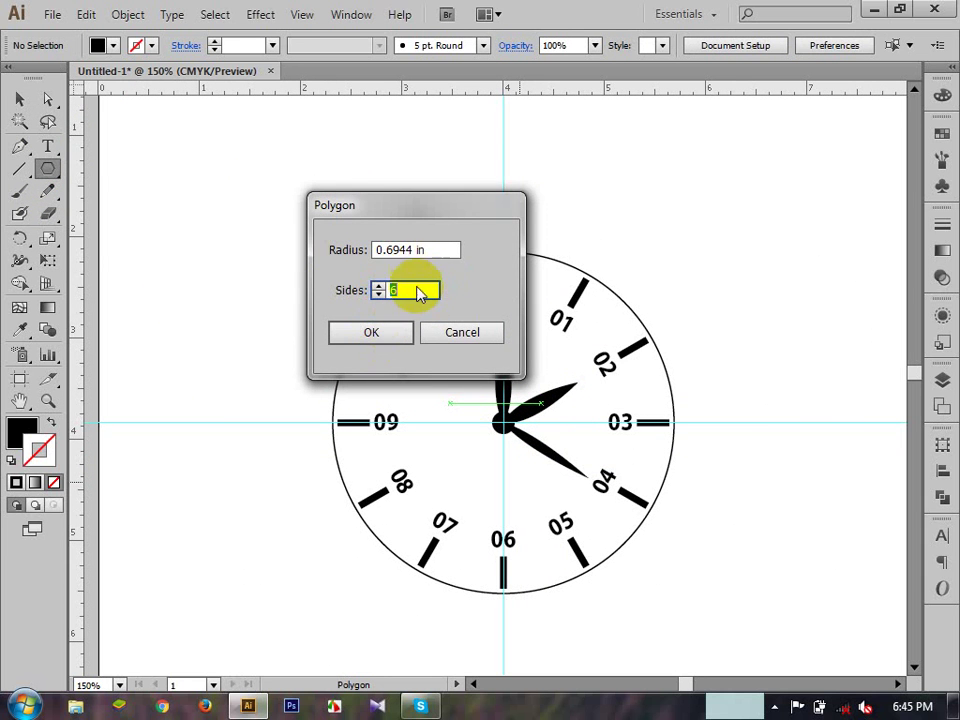
click(390, 332)
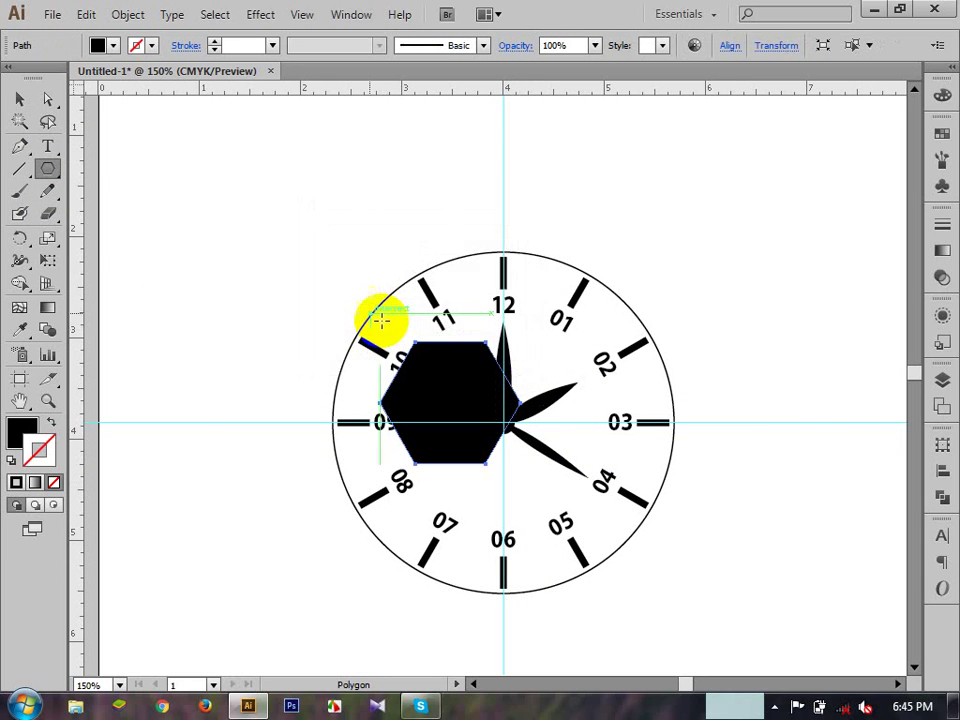
click(19, 99)
drag(437, 380, 520, 410)
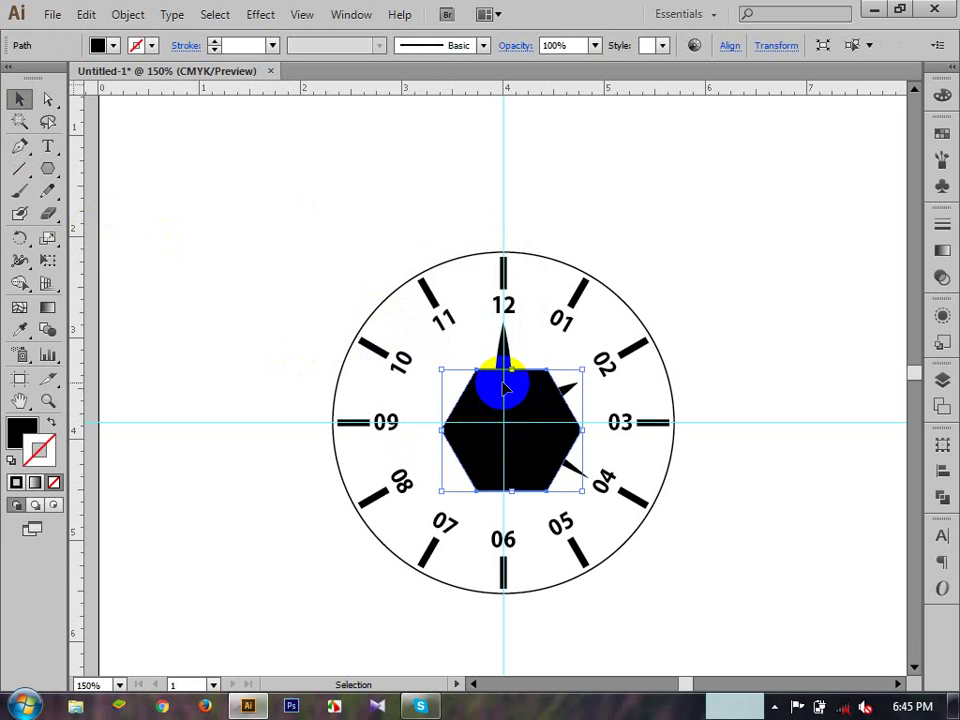
- Centre the hexagon on the guide intersection and enlarge it from its centre to about 4.4 in wide, covering the whole clock face
key(Left)
key(Left)
key(Left)
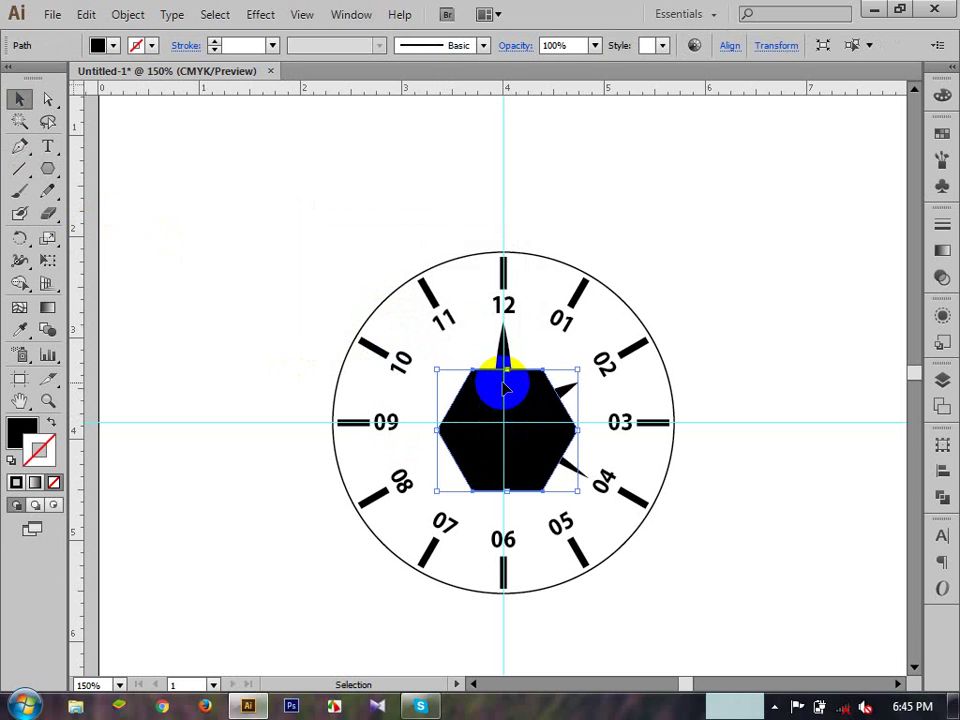
key(Left)
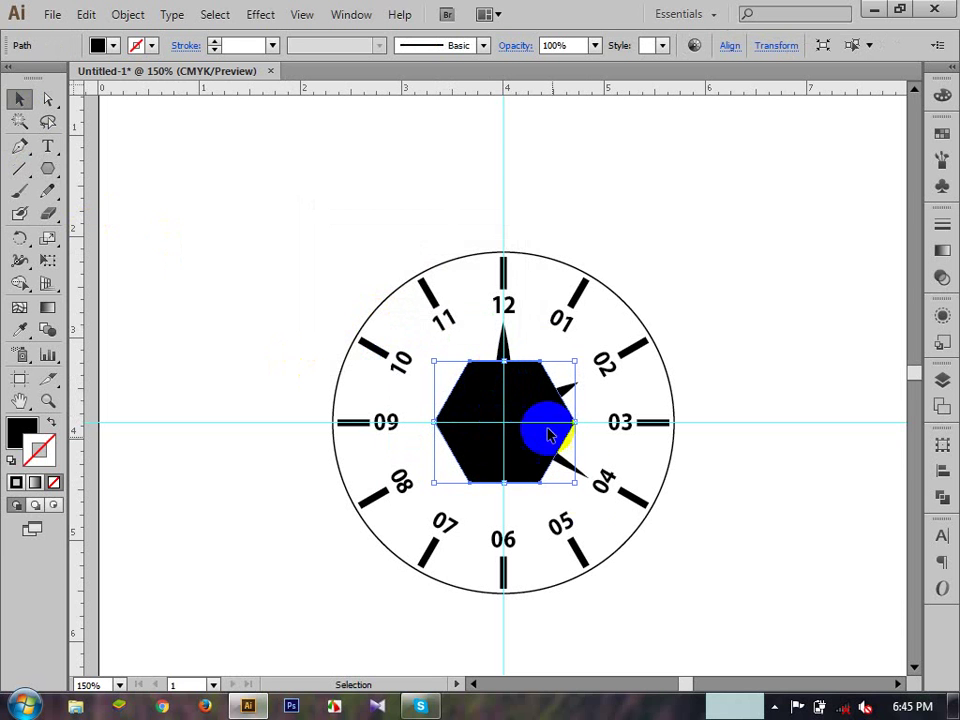
drag(576, 485, 724, 636)
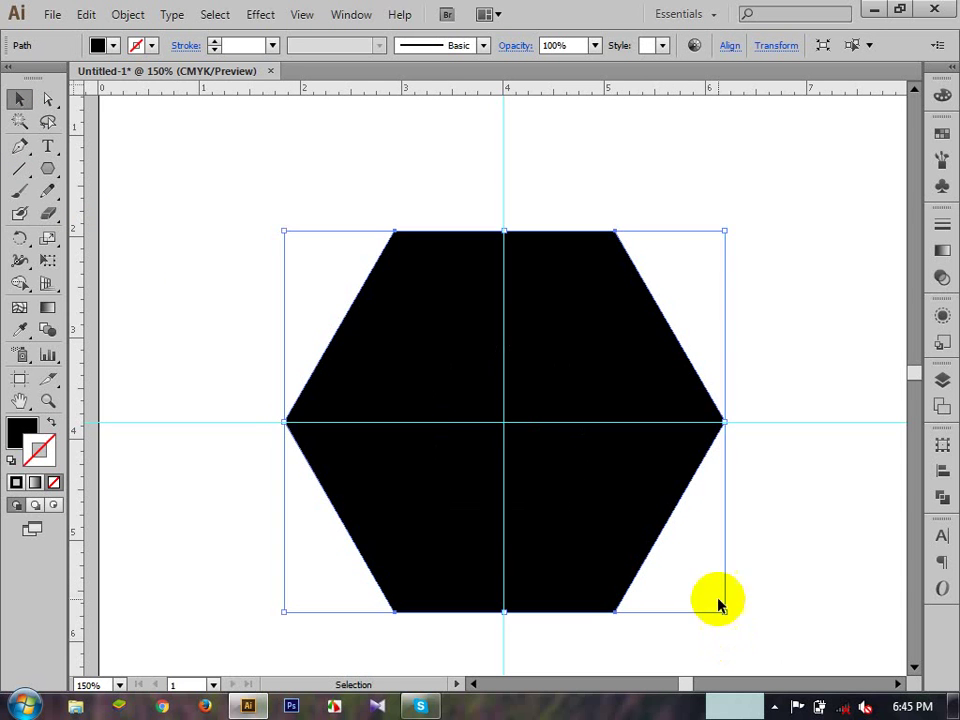
- Send the hexagon to the back, behind all the other clock artwork, and deselect it
click(752, 386)
click(551, 390)
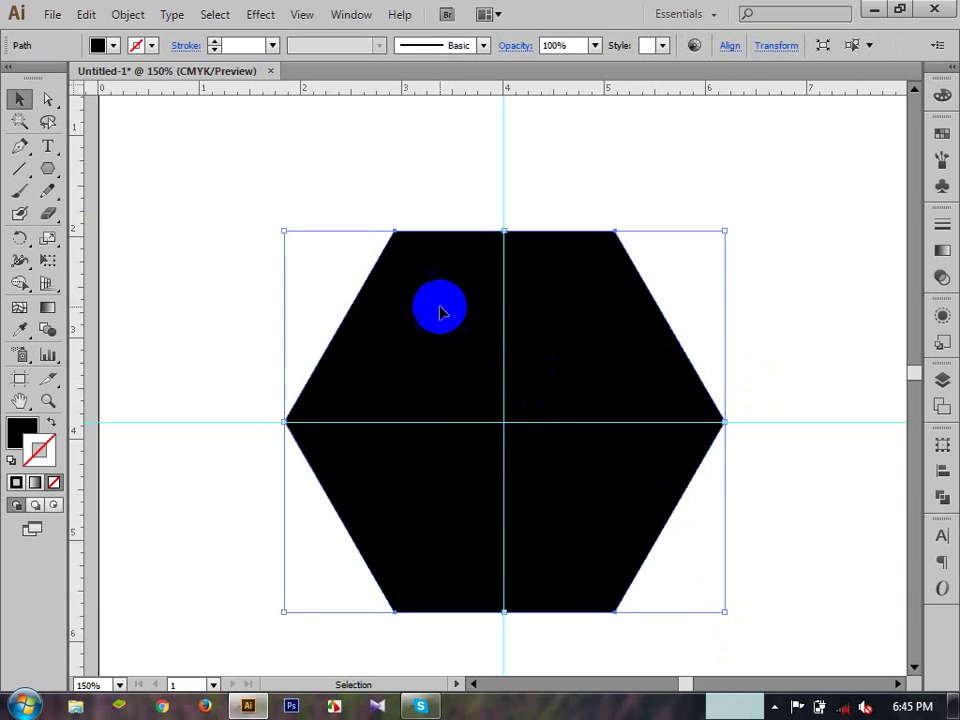
right_click(452, 381)
mouse_move(520, 648)
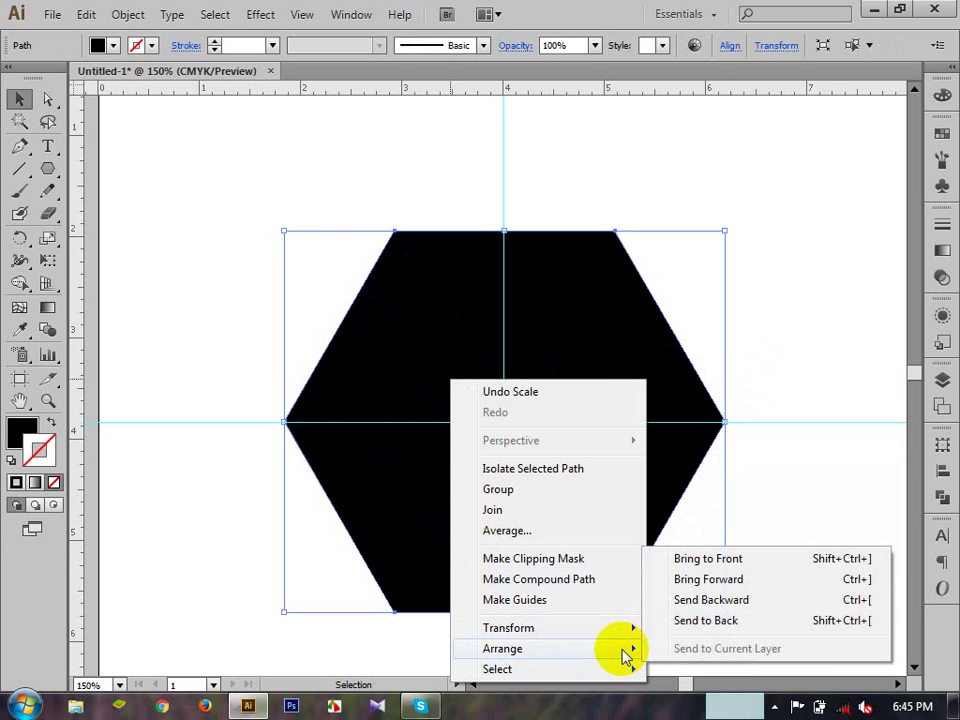
click(713, 622)
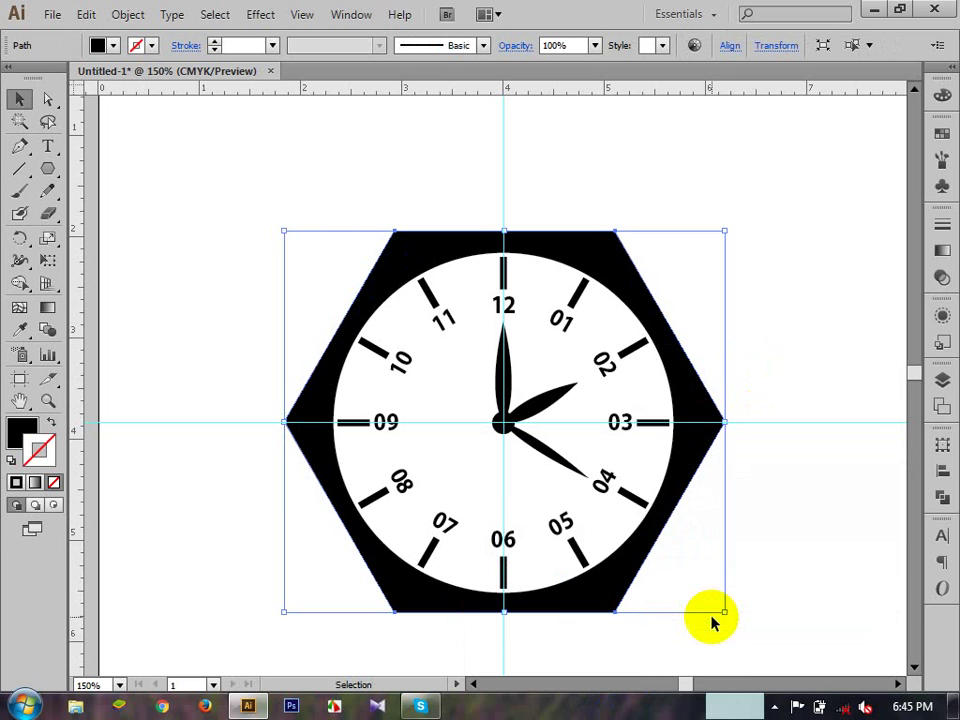
drag(660, 521, 650, 510)
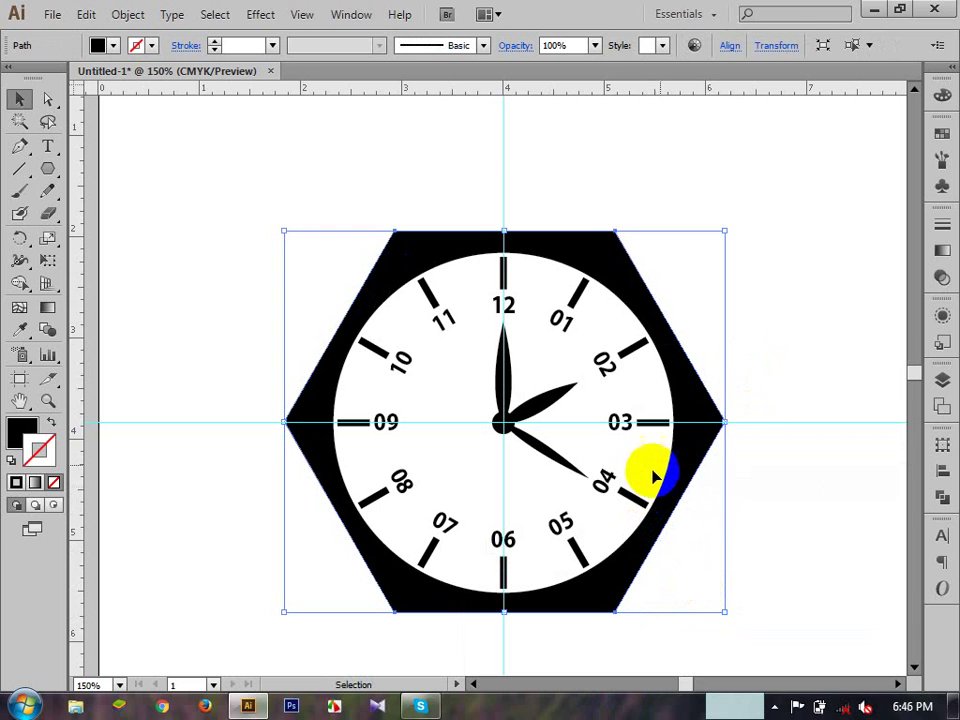
click(796, 333)
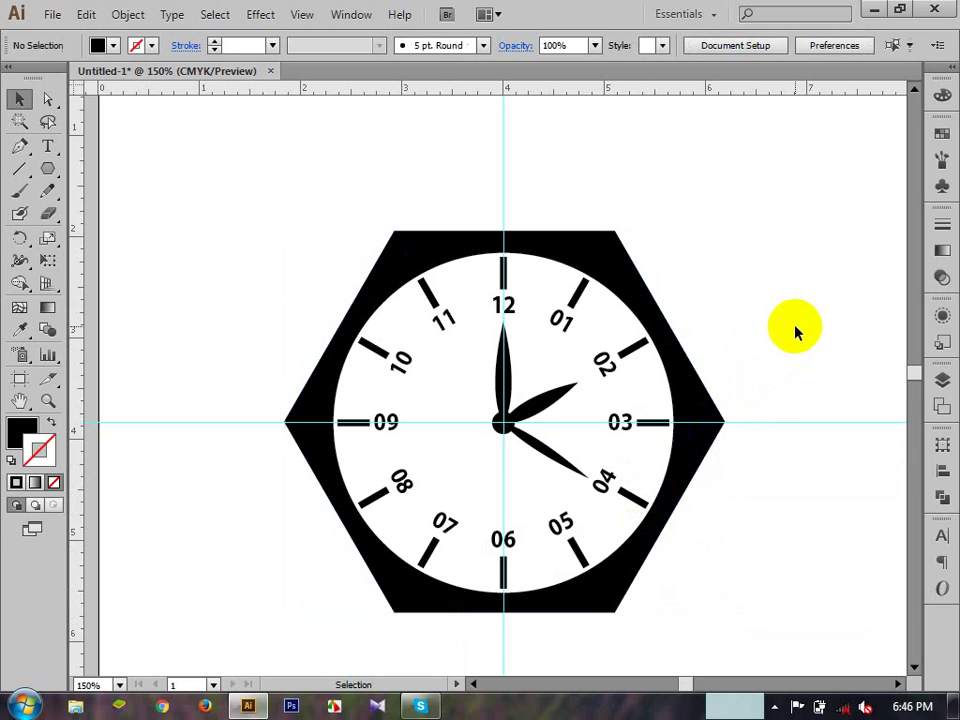
scroll(611, 366, down, 2)
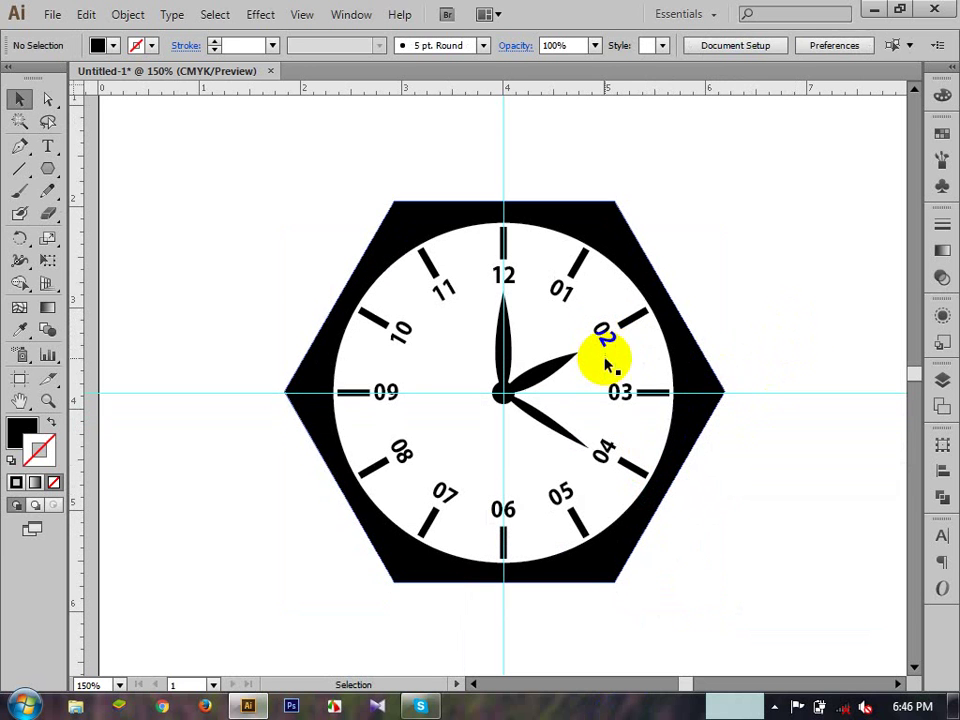
drag(735, 283, 561, 456)
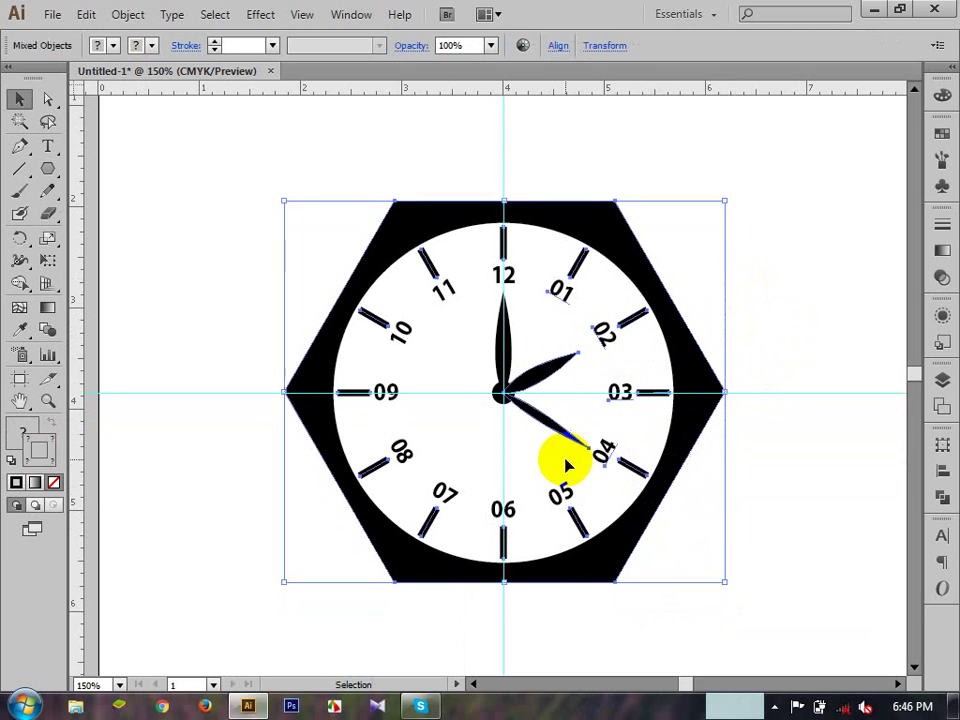
click(793, 300)
drag(477, 359, 535, 421)
key(ctrl+z)
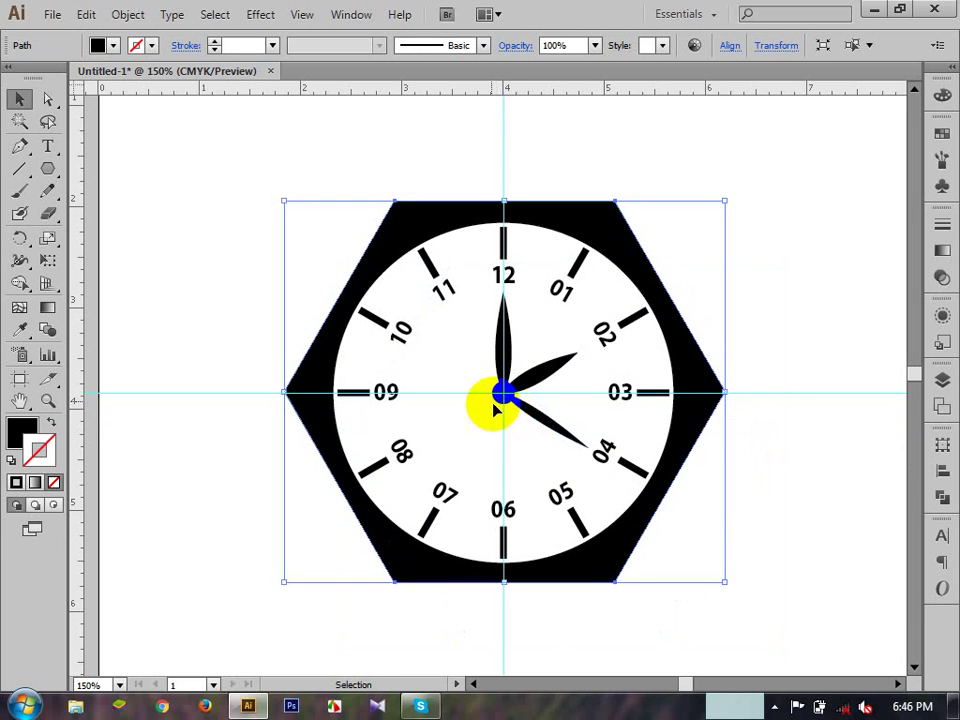
- Lock the hexagon and the circular face, group the three hands with the centre cap, and clear the selection
key(ctrl+2)
drag(452, 352, 527, 427)
right_click(514, 398)
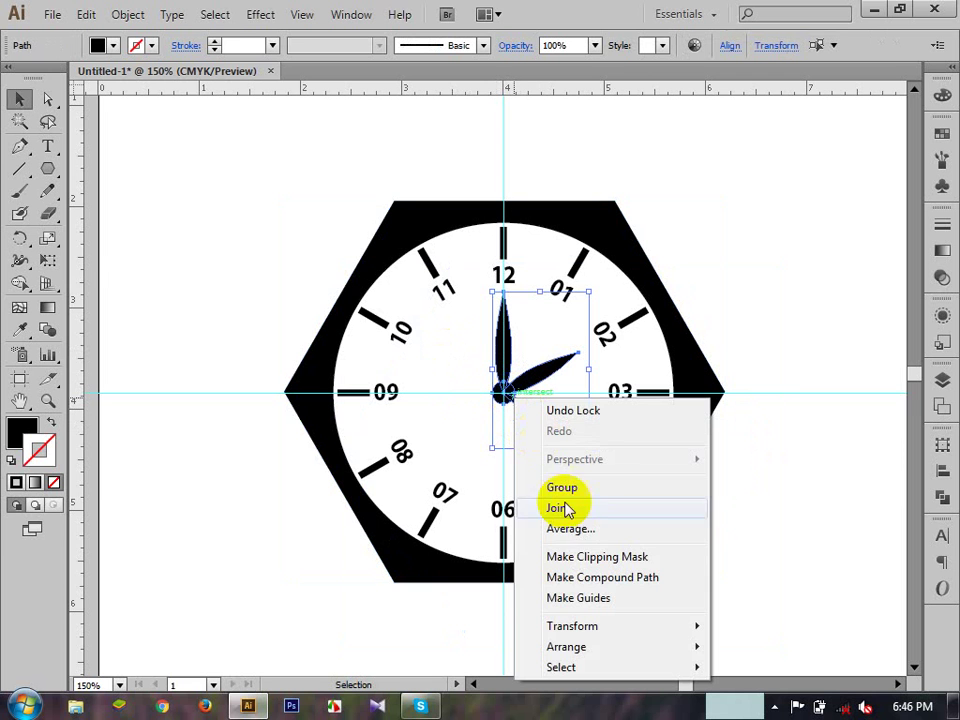
click(561, 487)
click(300, 272)
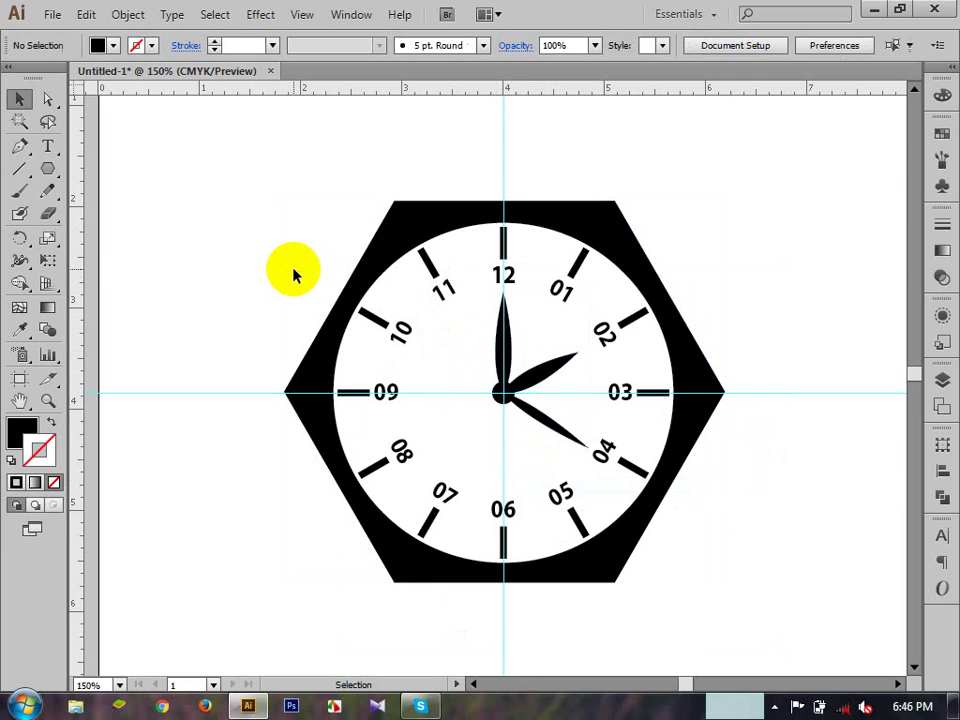
- Unlock all locked objects and check that the circular face and the hexagon can be selected individually
key(ctrl+alt+2)
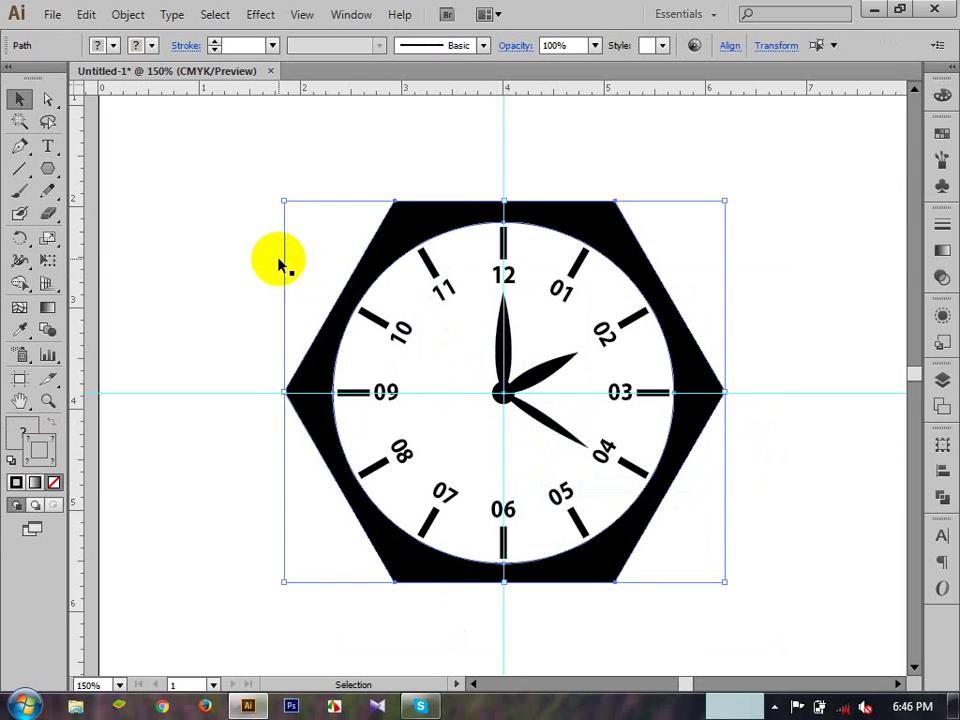
click(279, 261)
click(421, 357)
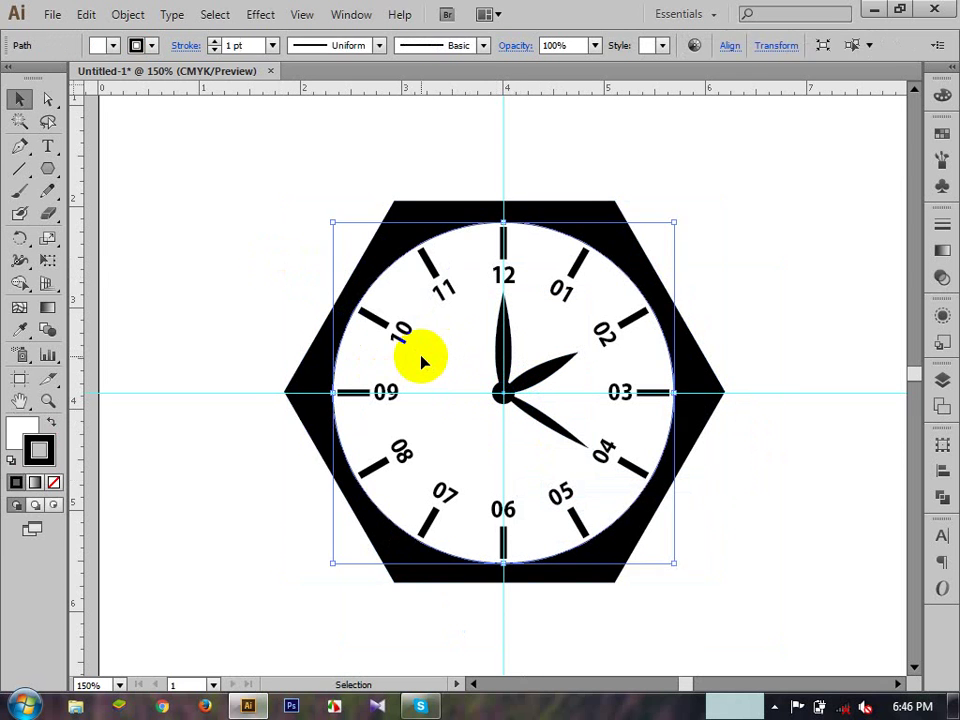
click(256, 264)
drag(315, 261, 380, 312)
click(270, 262)
click(328, 343)
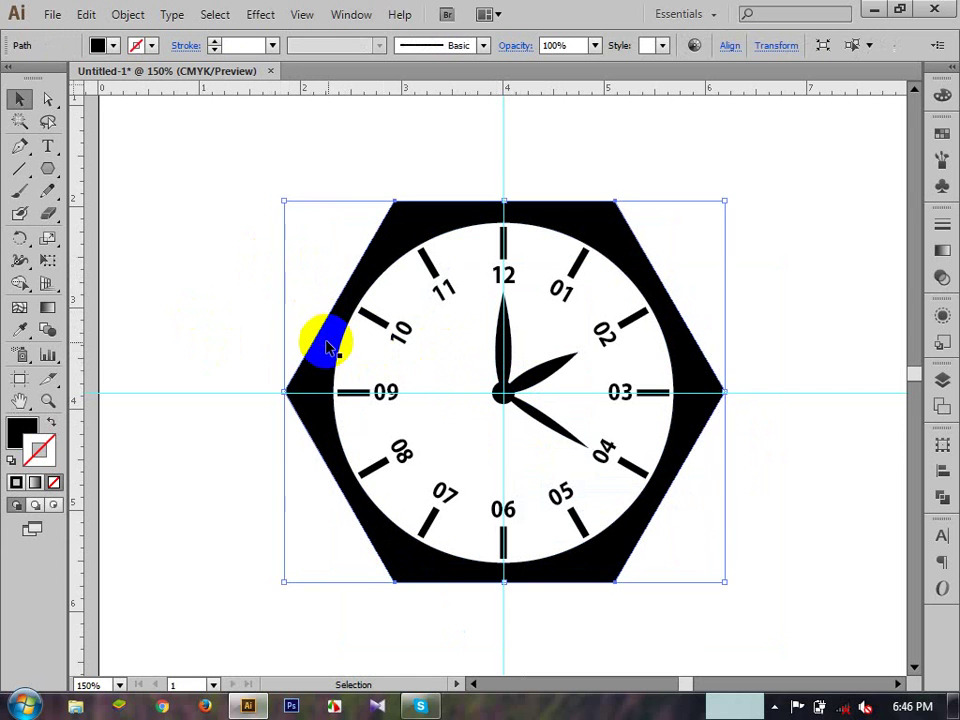
click(425, 357)
click(271, 304)
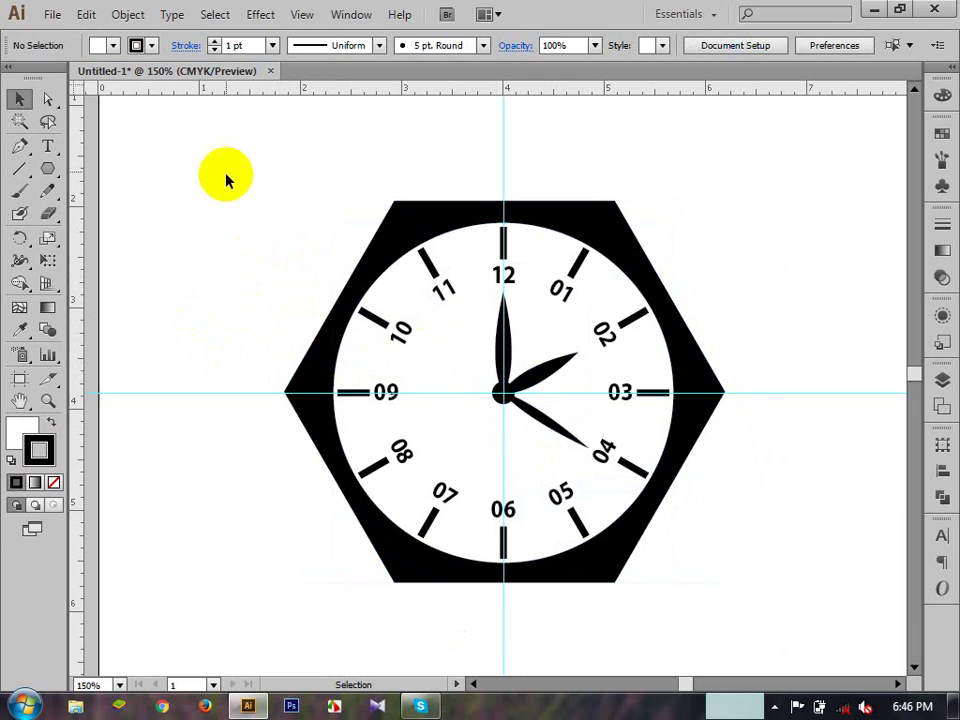
- Group all parts of the clock, including hexagon, face, tick marks, numerals and hands, and deselect the group
click(389, 325)
drag(210, 178, 655, 527)
right_click(563, 458)
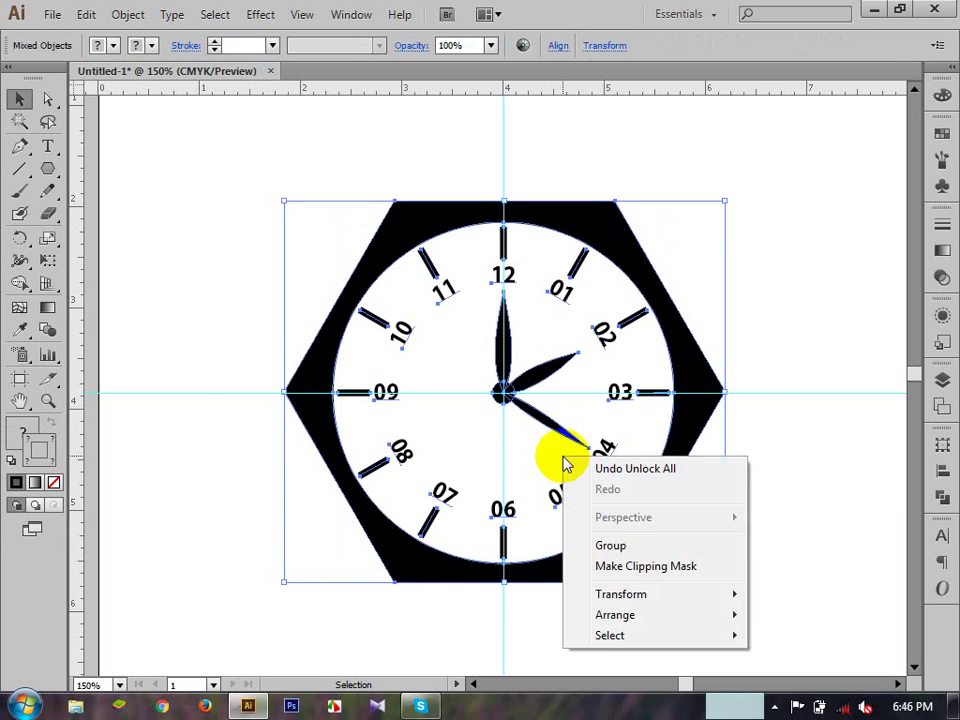
click(641, 546)
click(280, 330)
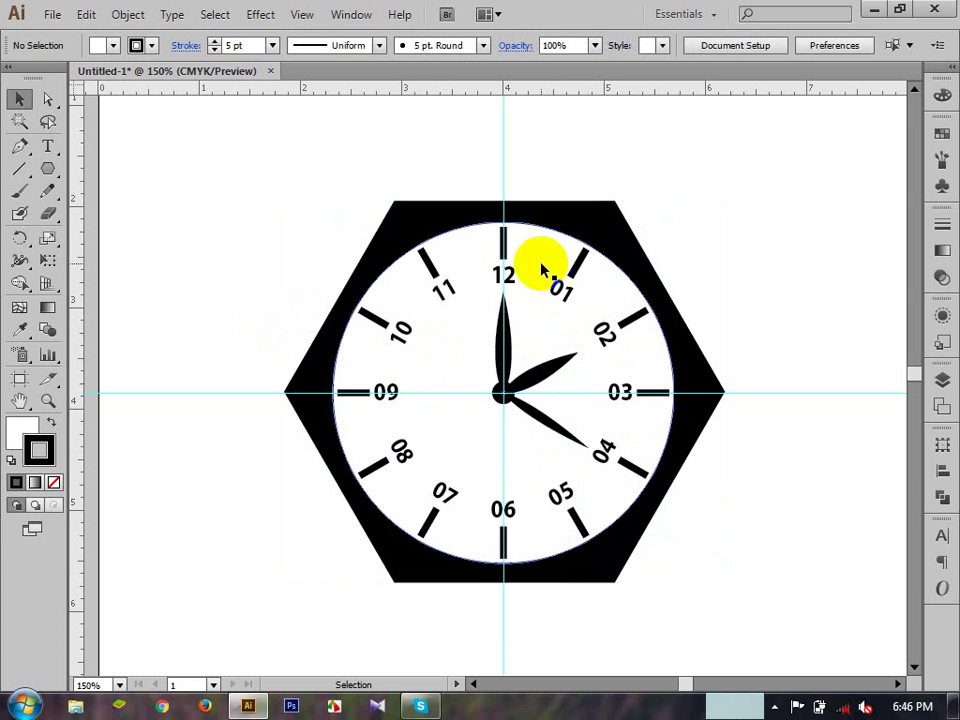
- Scale the grouped clock down around its centre to about 2.25 in wide and deselect it
key(a)
ctrl+alt+click(497, 288)
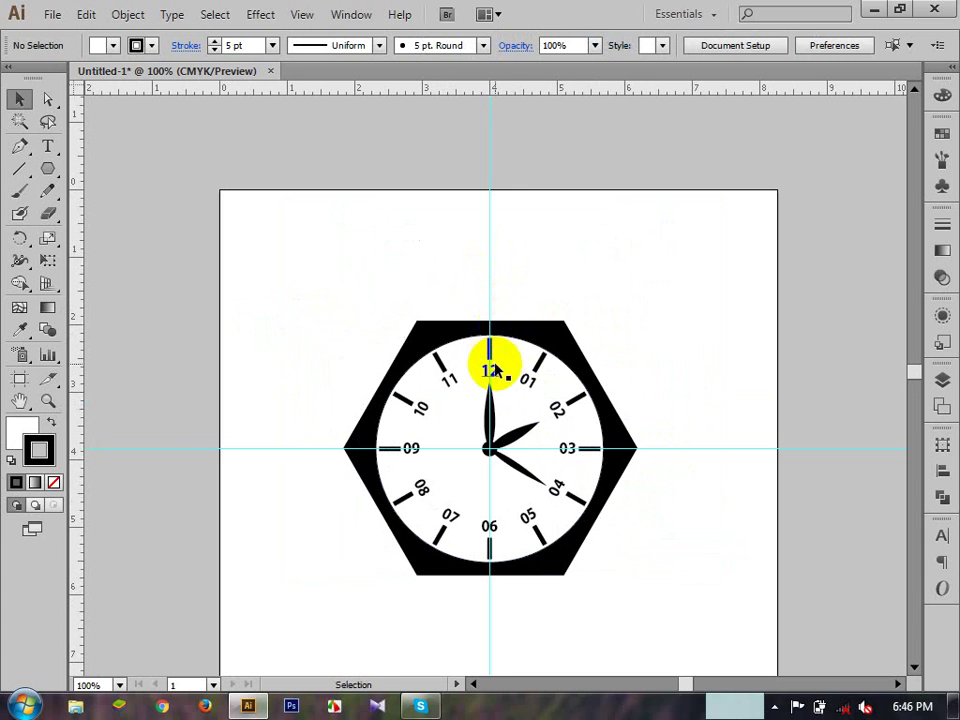
ctrl+alt+click(519, 389)
double_click(522, 391)
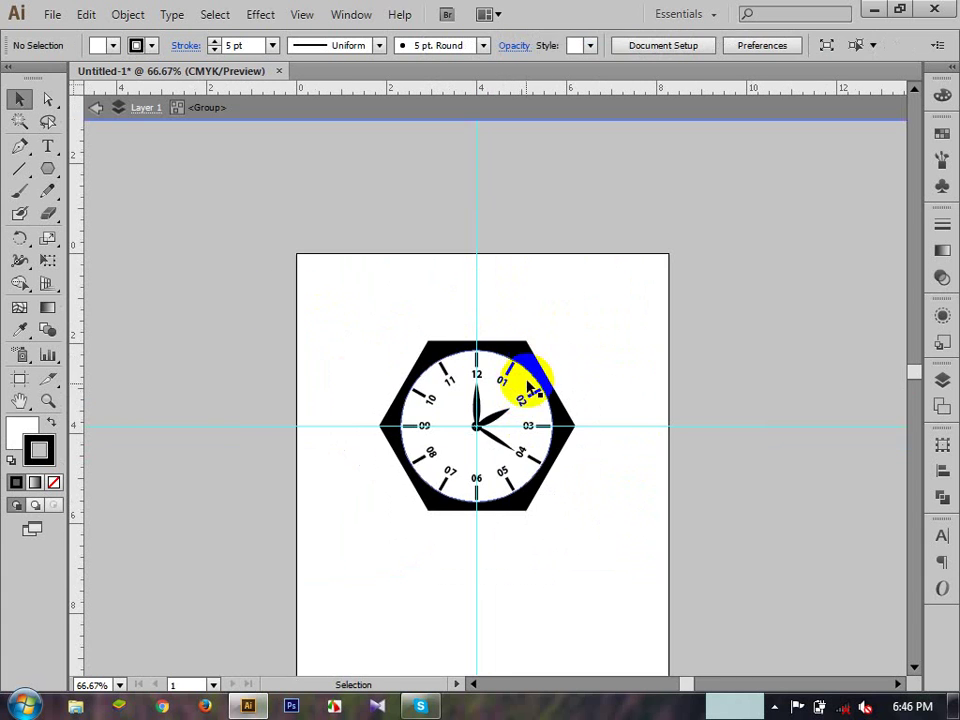
double_click(256, 284)
click(406, 399)
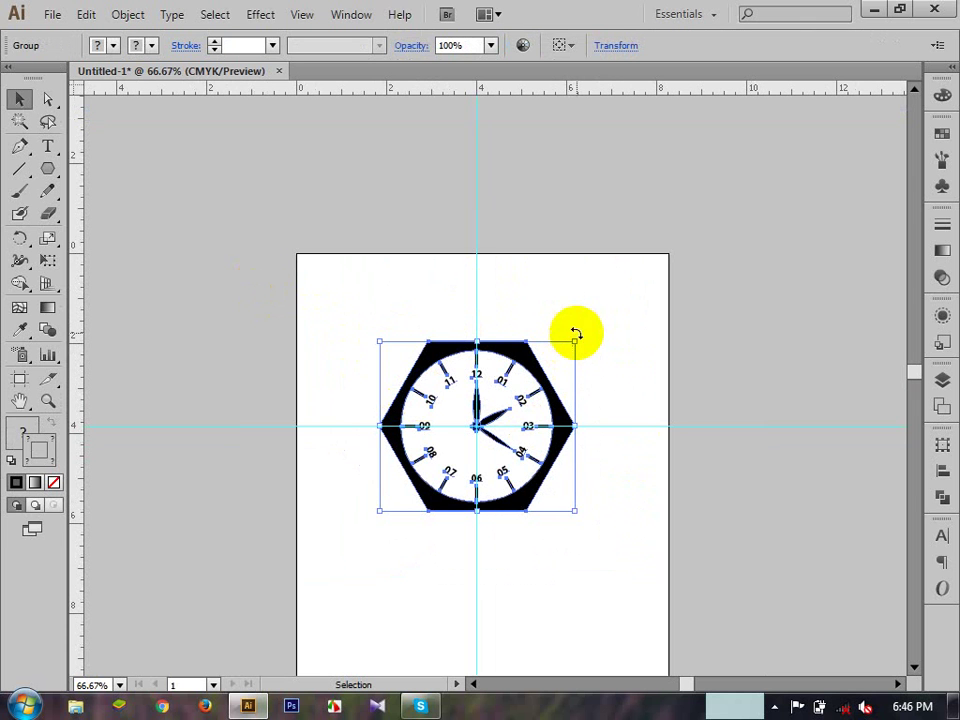
drag(578, 345, 527, 384)
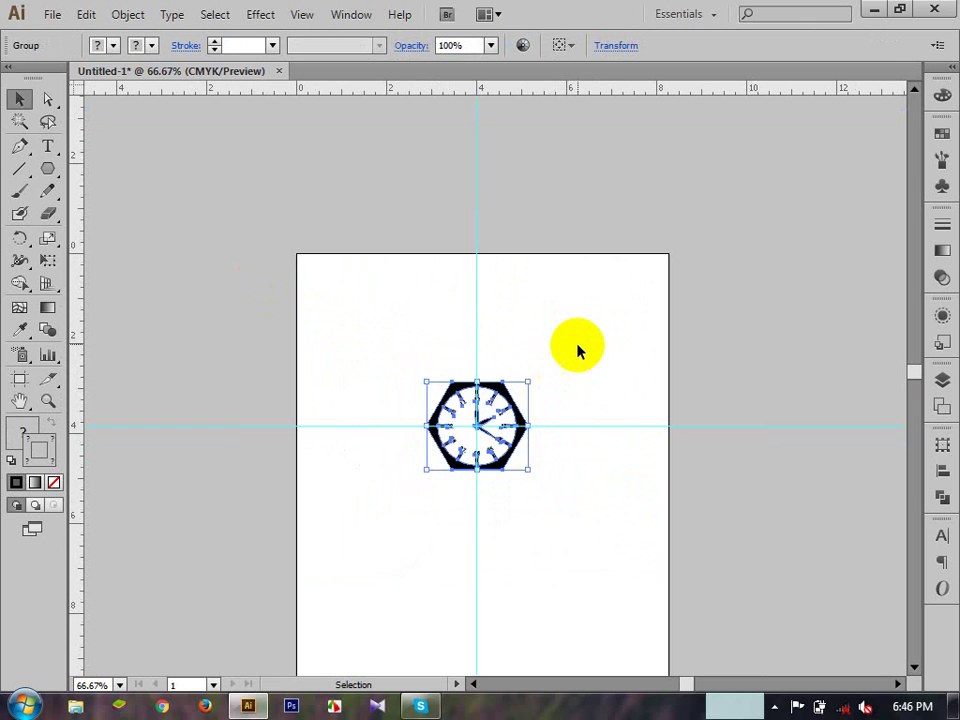
click(579, 347)
- Ungroup the scaled-down clock into its separate parts and clear the selection
drag(285, 296, 771, 615)
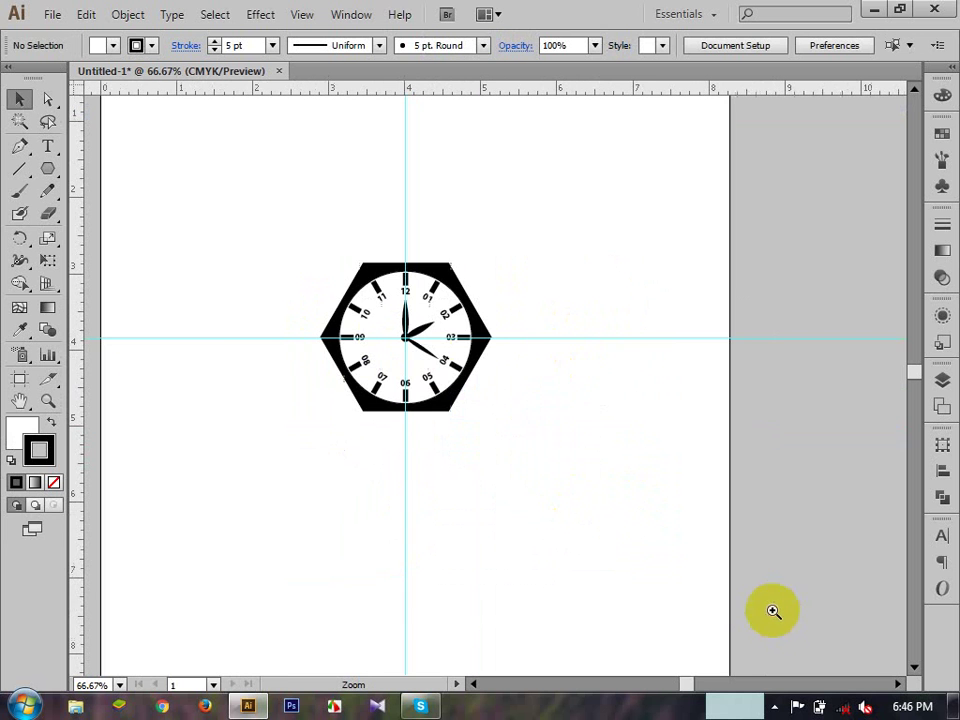
key(ctrl+space)
drag(223, 197, 615, 519)
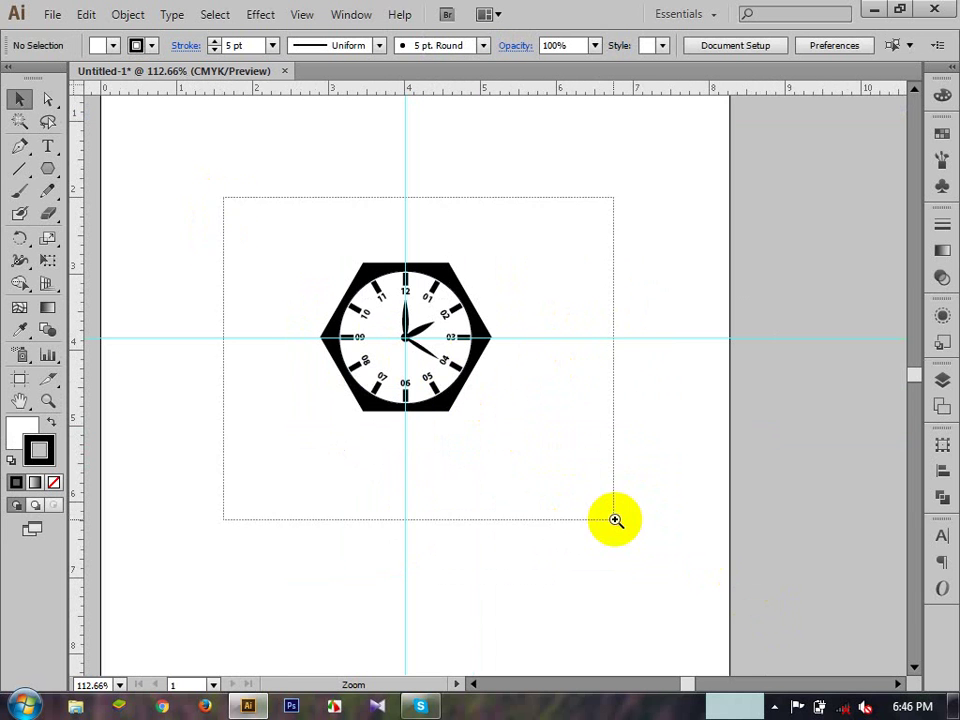
key(ctrl+space)
drag(309, 180, 611, 510)
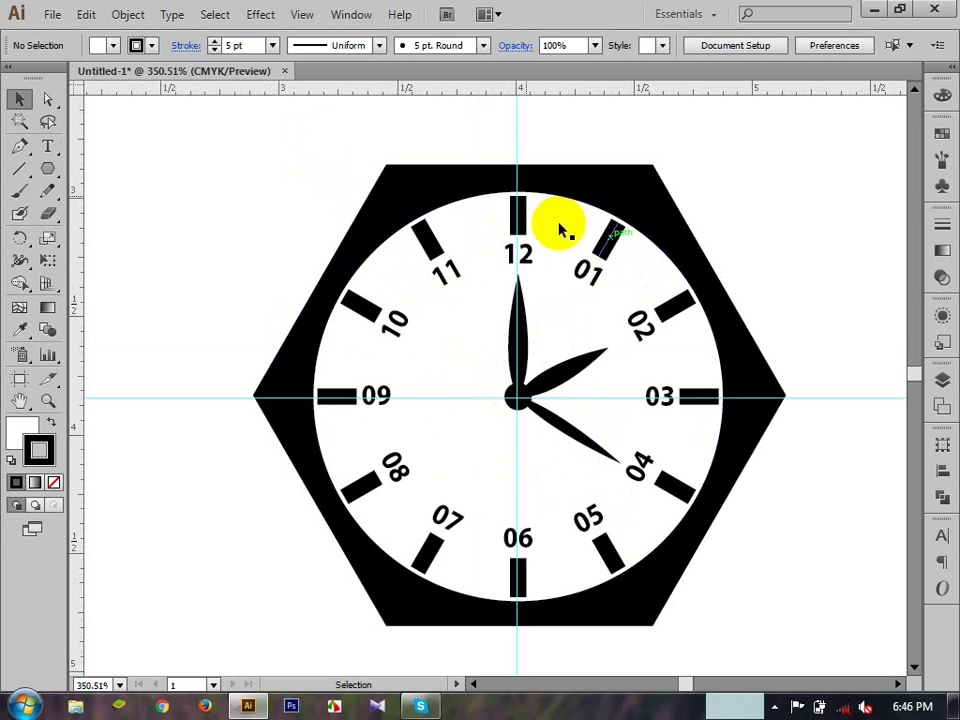
click(481, 219)
right_click(437, 220)
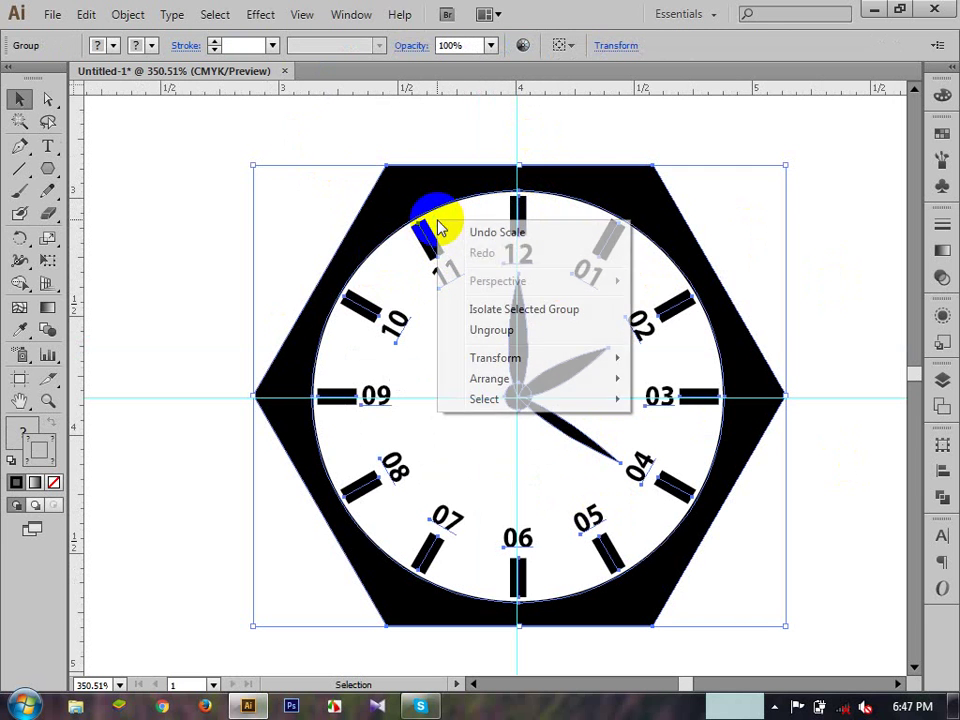
click(491, 331)
click(190, 238)
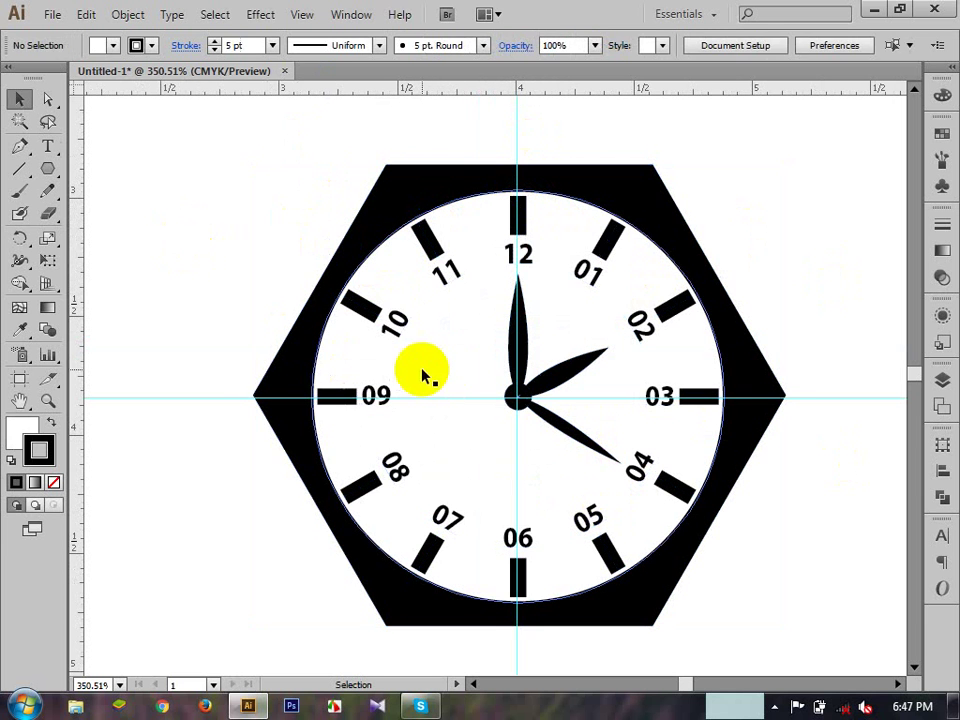
- Set the stroke weight of the grouped tick marks to 2 pt and deselect them
click(373, 311)
click(370, 313)
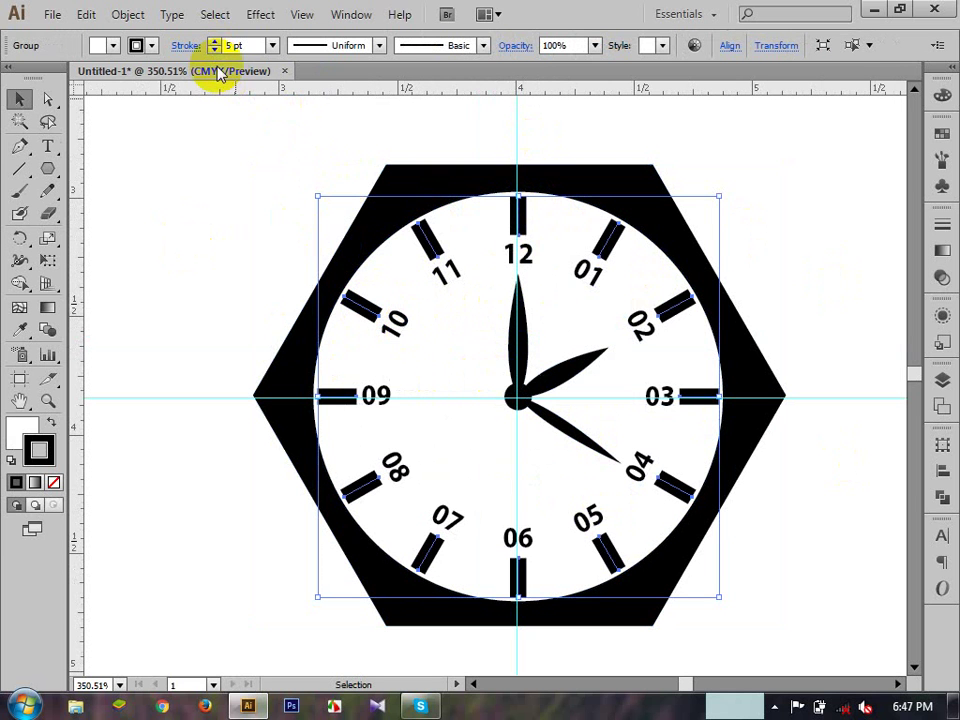
click(212, 50)
click(212, 50)
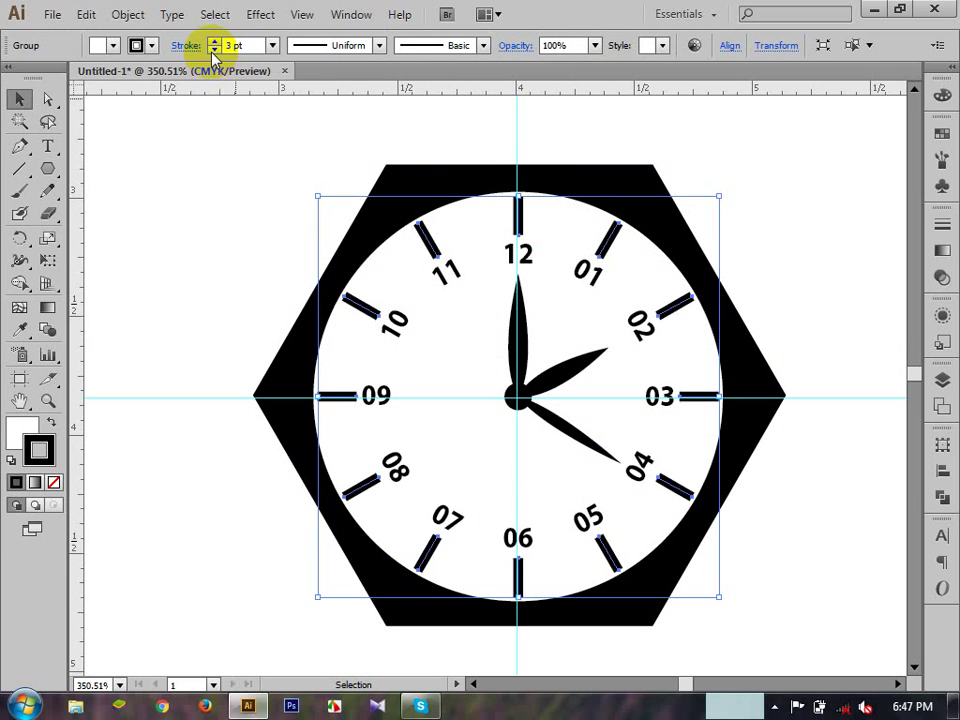
click(212, 50)
click(213, 42)
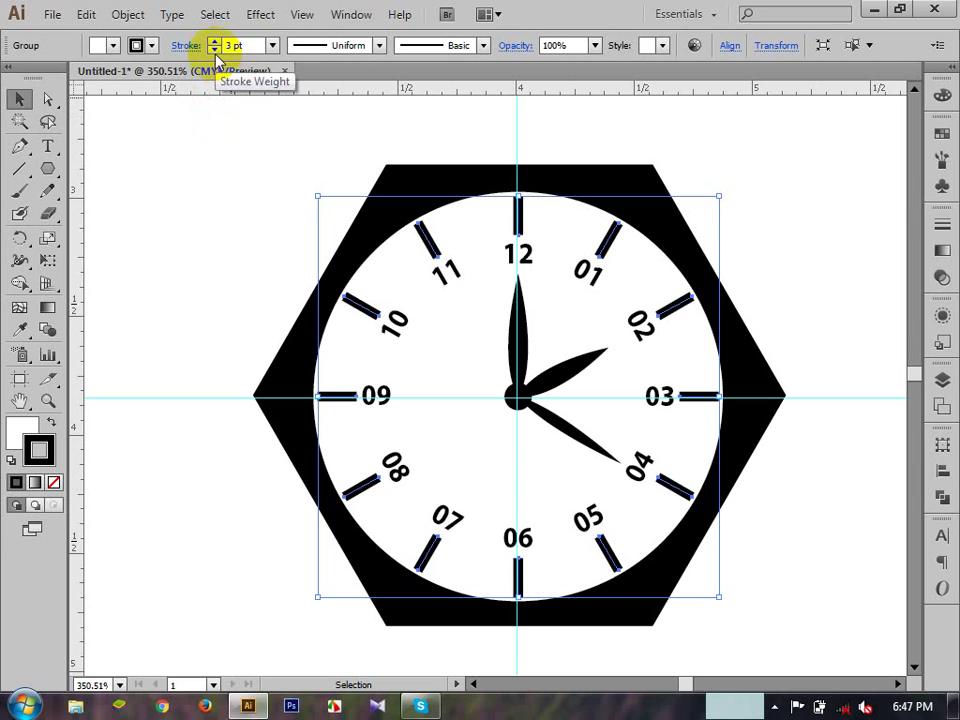
click(213, 50)
click(240, 148)
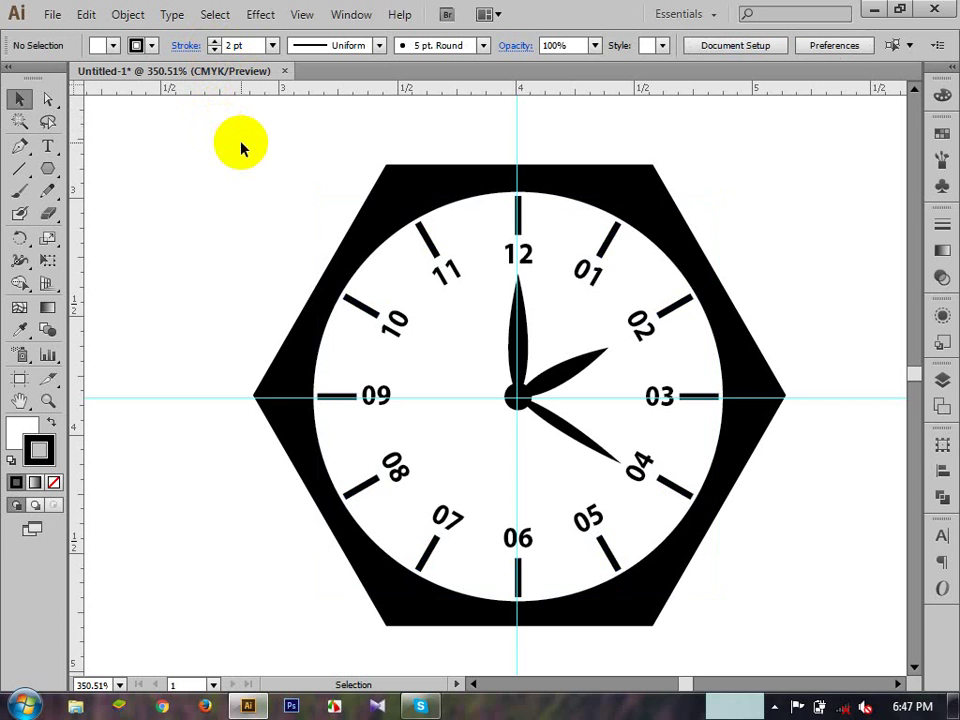
- Select all the clock parts, with the thinner tick marks, and group them again
click(438, 241)
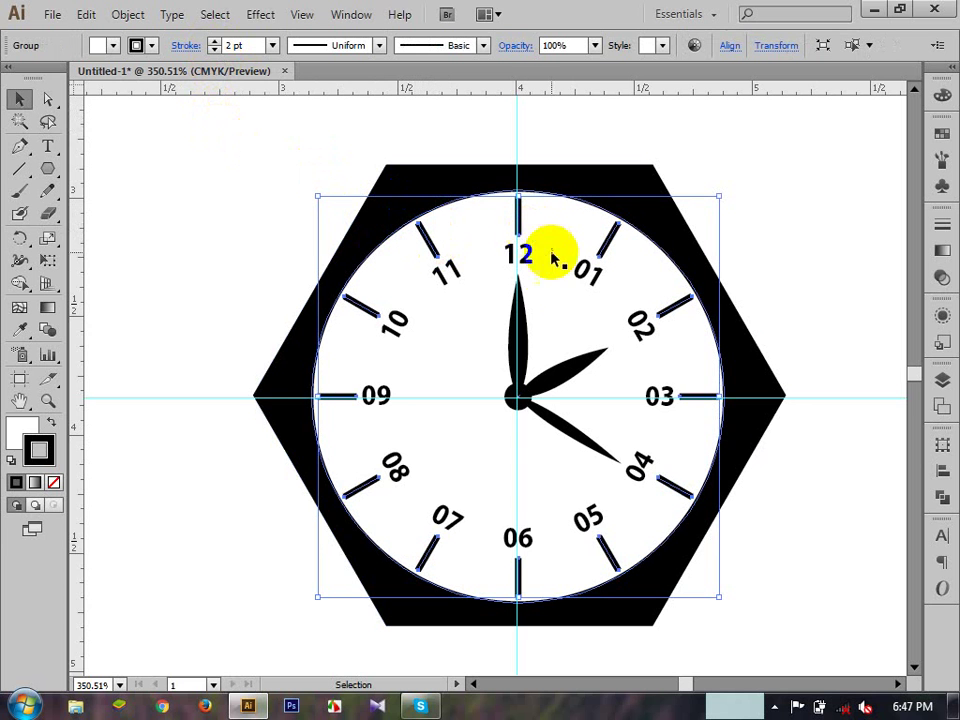
click(285, 265)
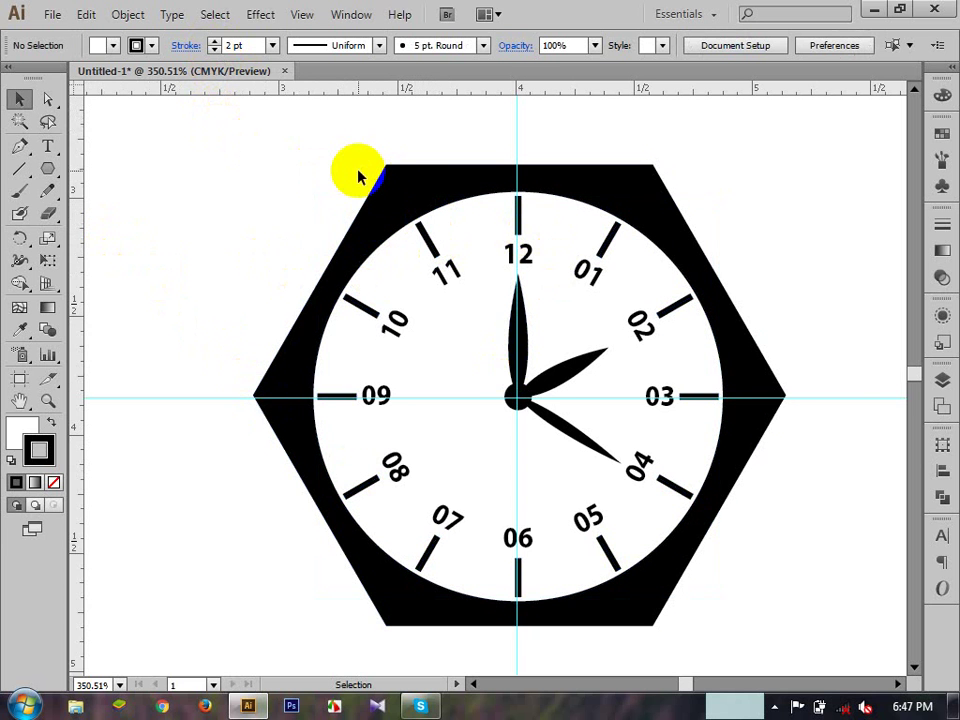
drag(243, 177, 666, 494)
right_click(564, 394)
click(611, 484)
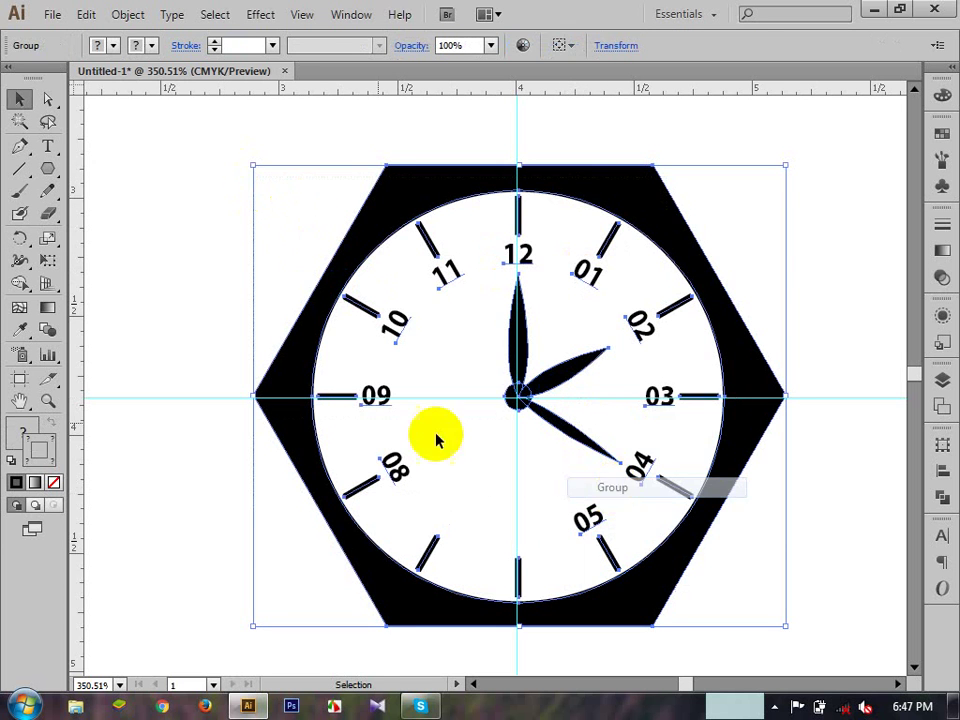
- Find the hidden numerals 06 and 07 in outline view, bring them to the front, and return to preview
click(194, 284)
ctrl+alt+click(531, 490)
ctrl+alt+click(475, 334)
key(alt+space)
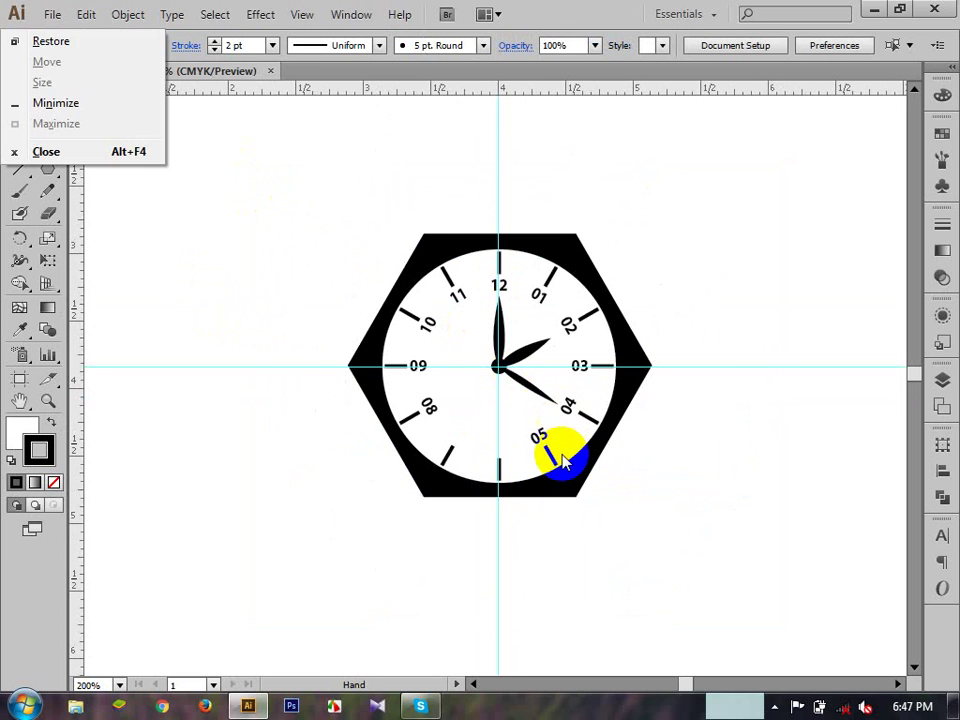
click(652, 471)
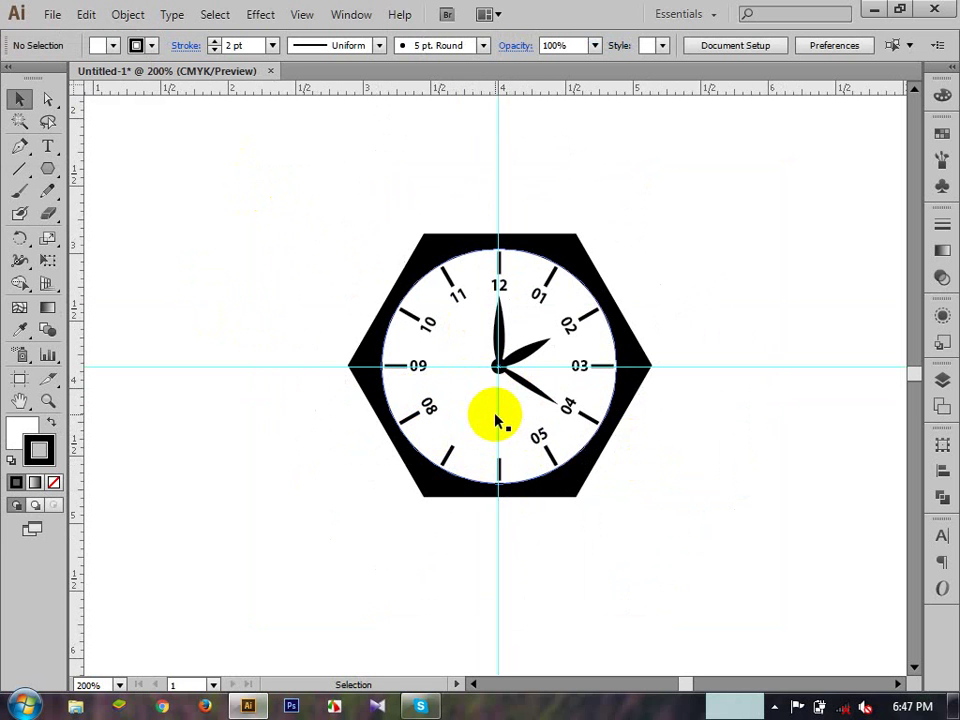
key(ctrl+y)
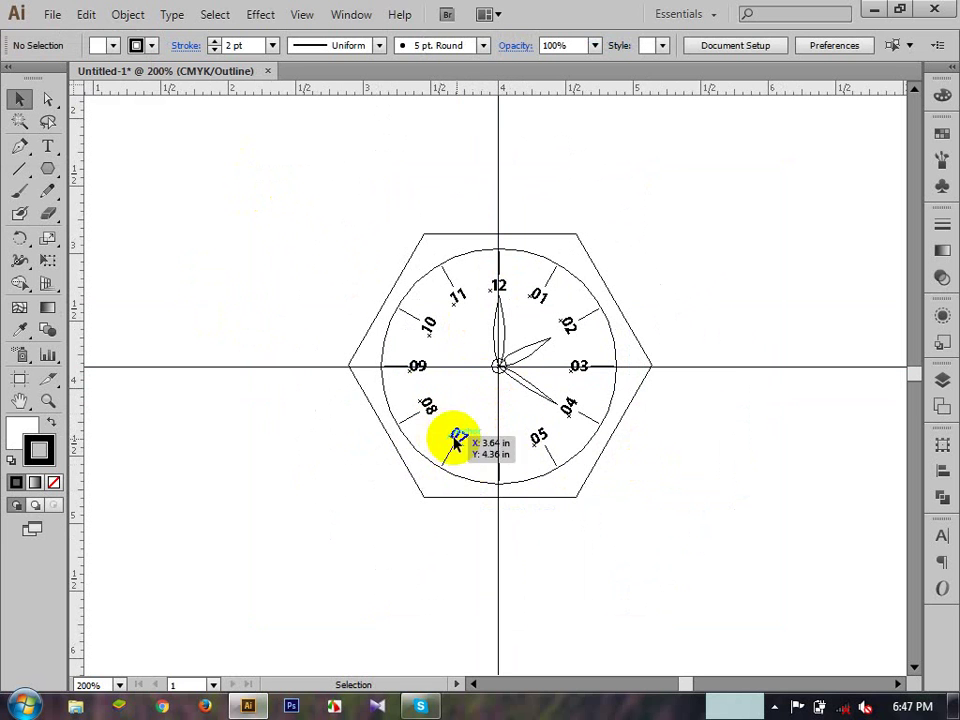
click(462, 441)
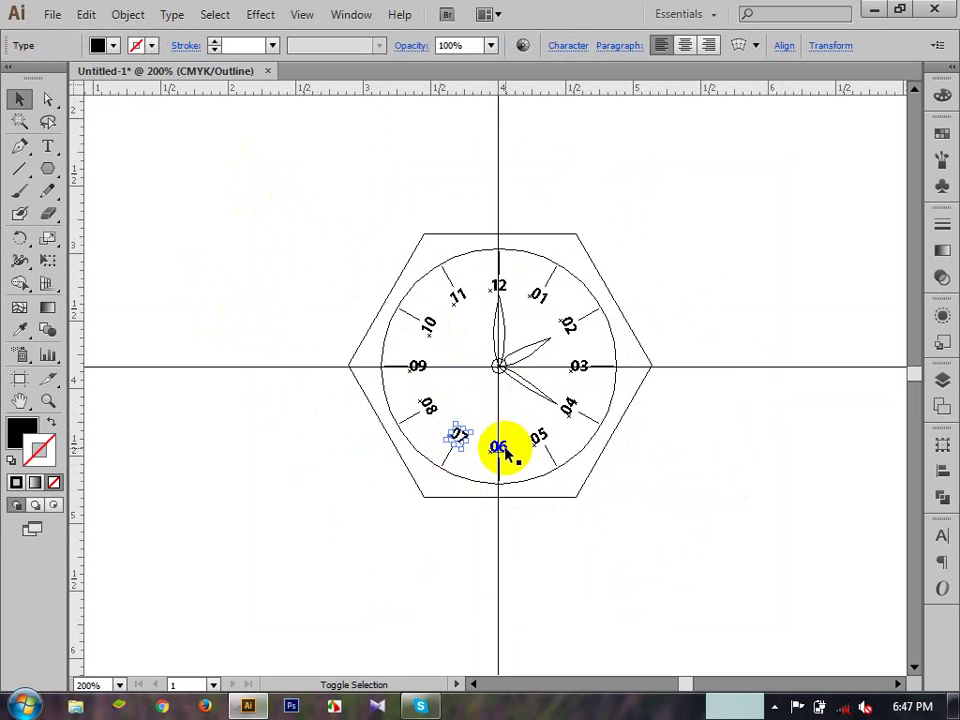
shift+click(503, 450)
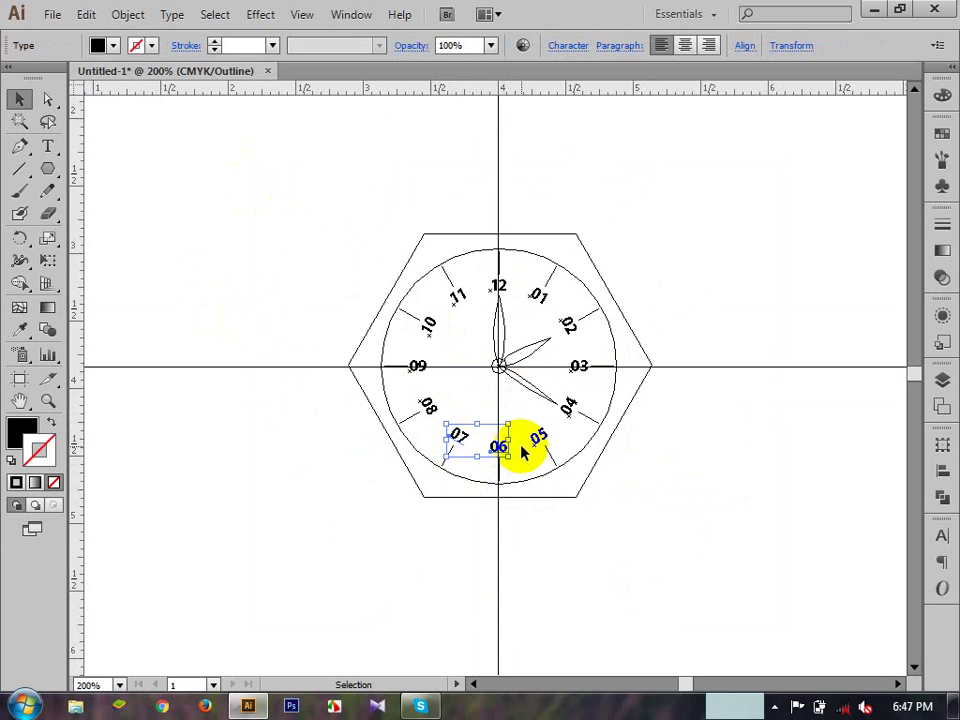
right_click(523, 452)
mouse_move(640, 605)
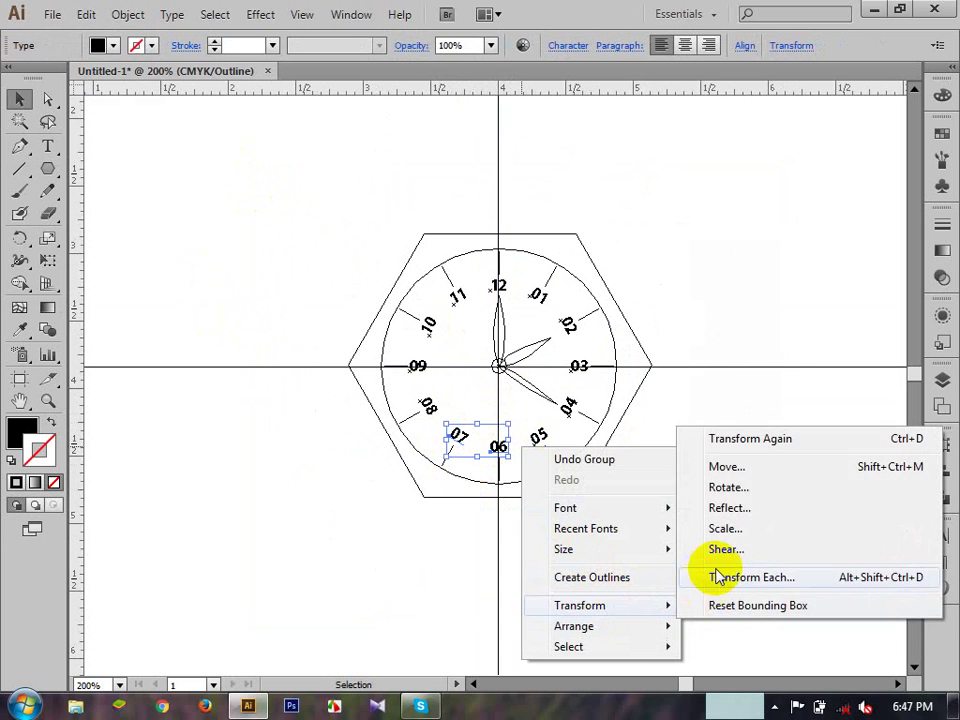
mouse_move(670, 623)
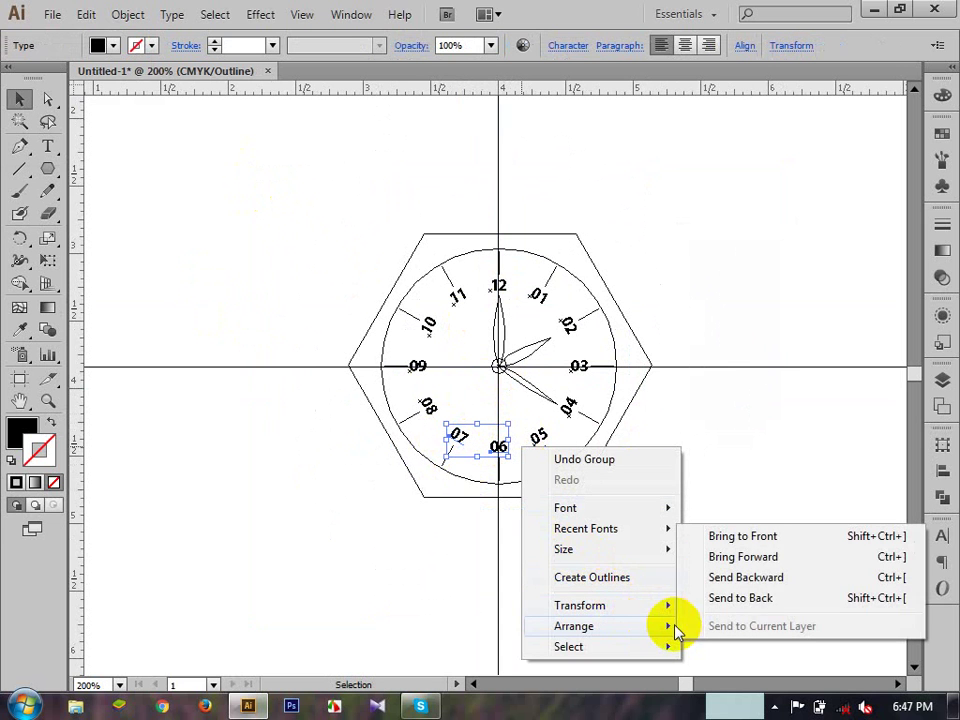
click(773, 540)
click(735, 501)
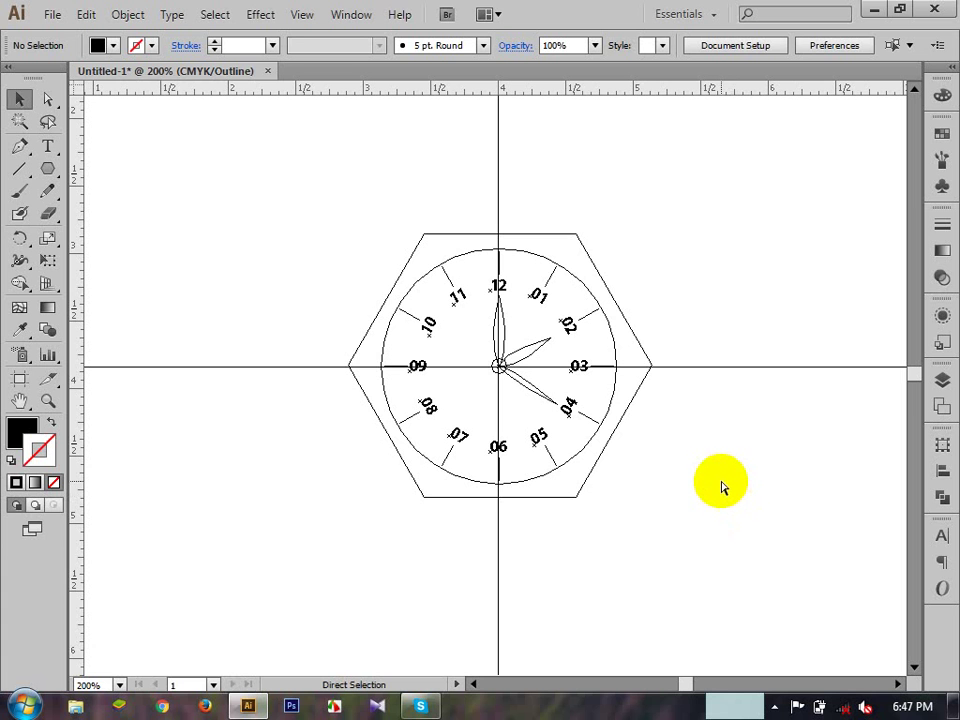
key(ctrl+y)
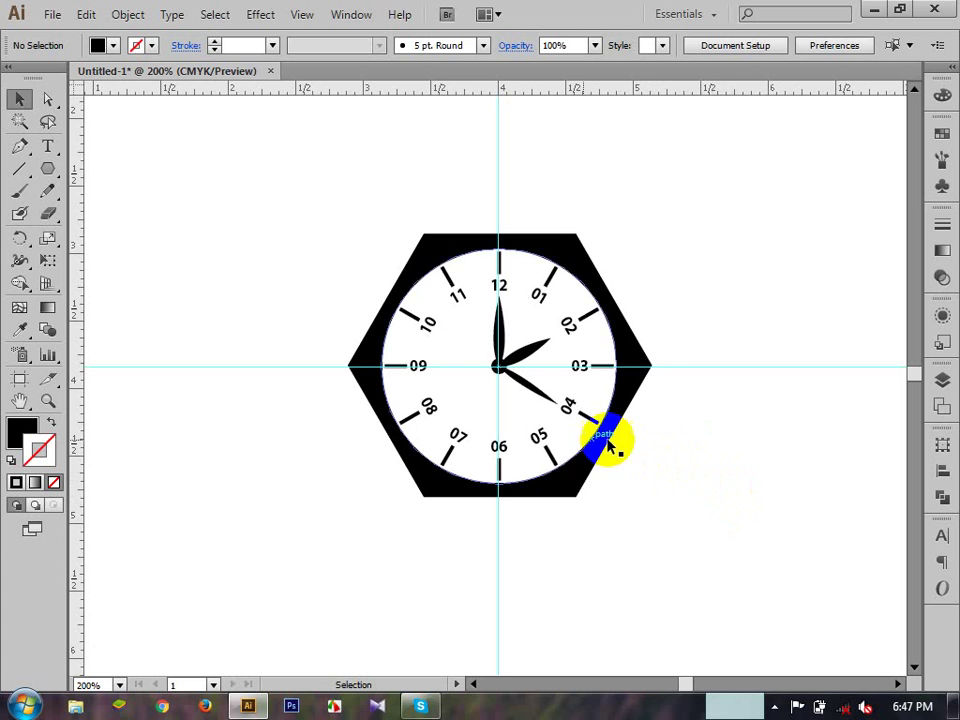
- Select the clock group together with the loose numerals 06 and 07, group them all, and deselect
click(572, 423)
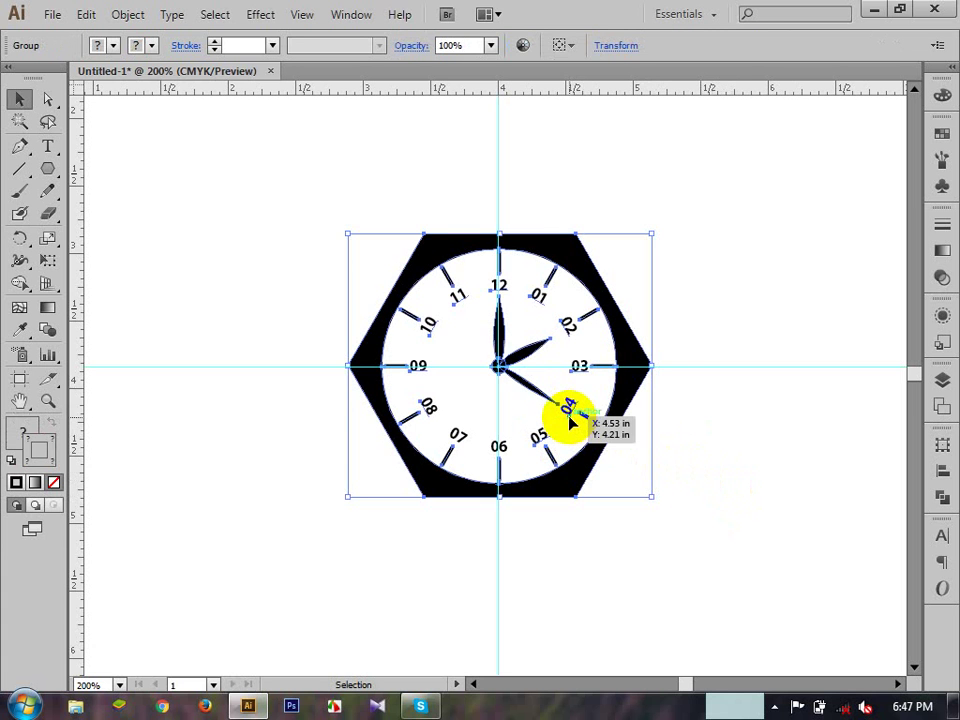
click(752, 386)
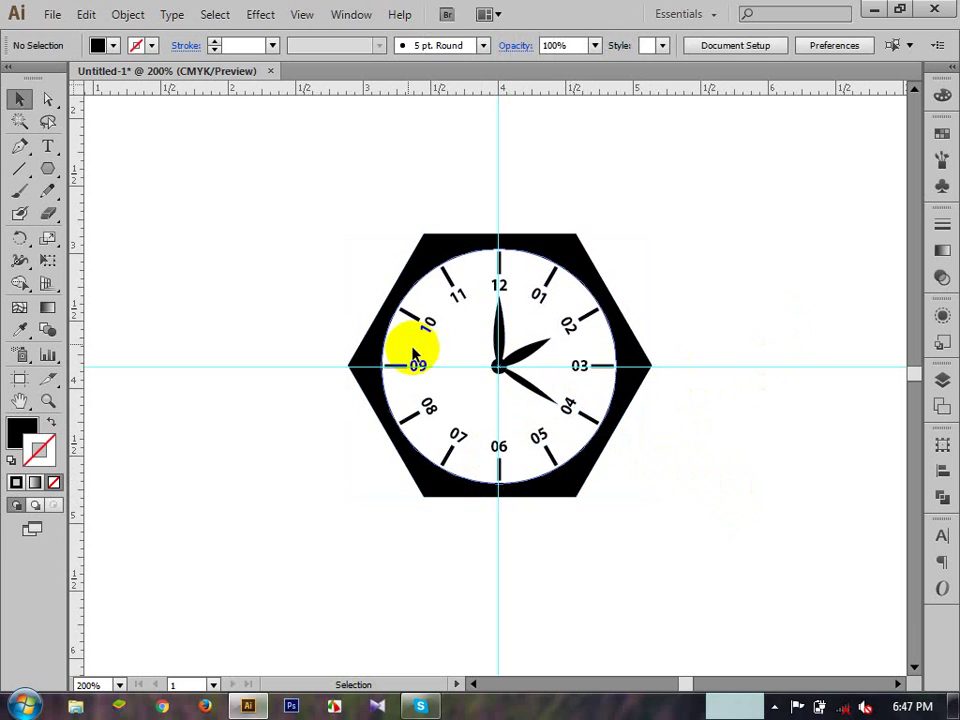
drag(332, 225, 666, 501)
right_click(549, 453)
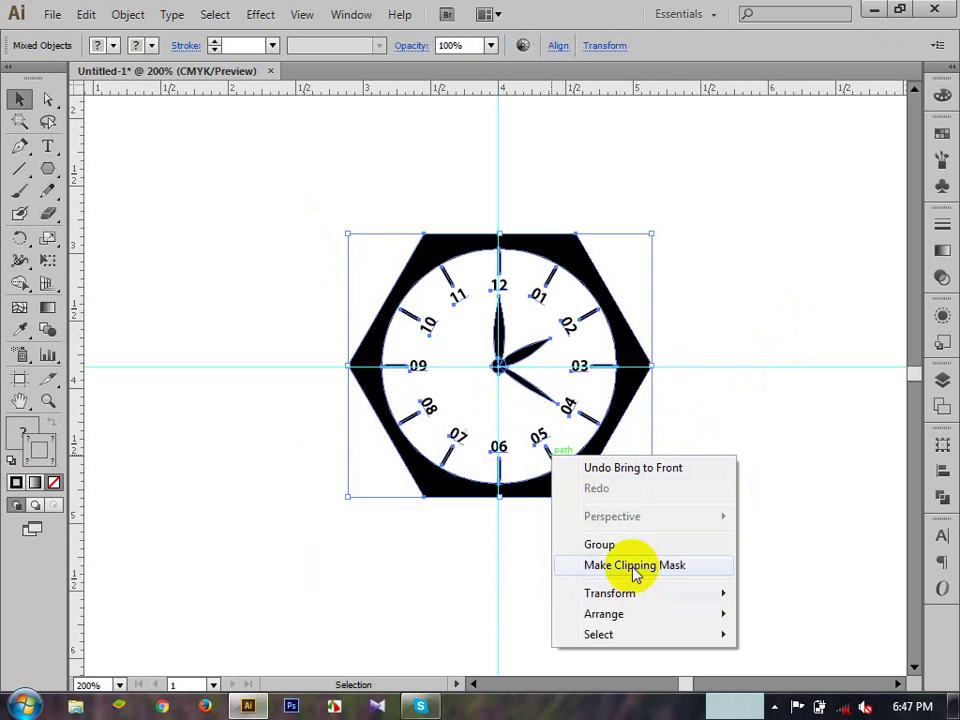
click(603, 544)
click(580, 520)
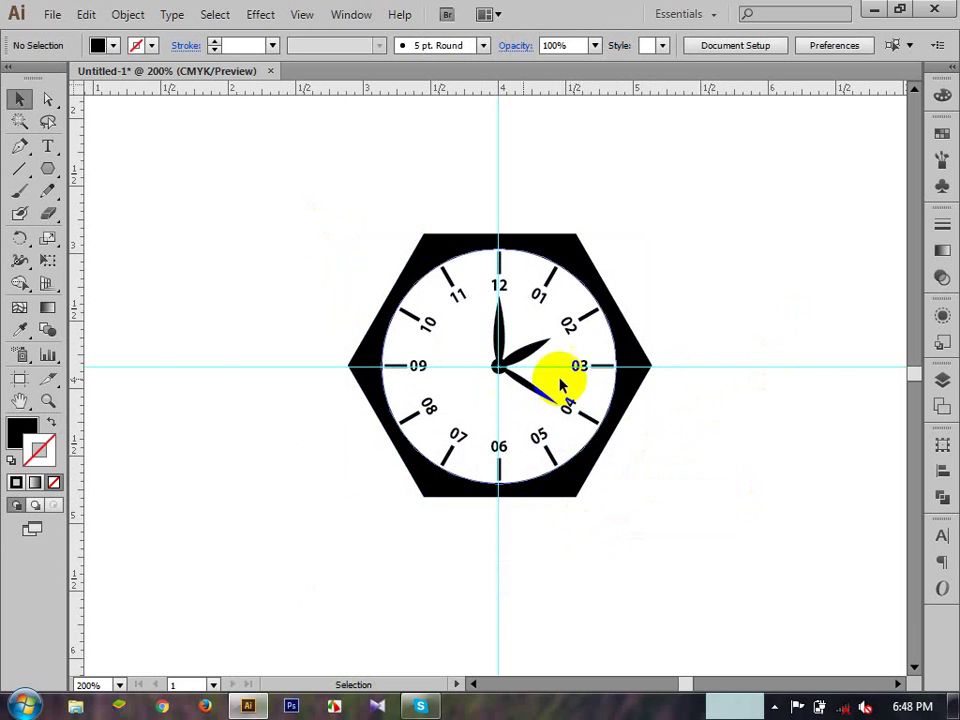
- Draw a straight, slightly inward-slanting line about 2.5 in long with the Pen tool, down from the hexagon's lower-left corner, and deselect it
scroll(294, 222, down, 5)
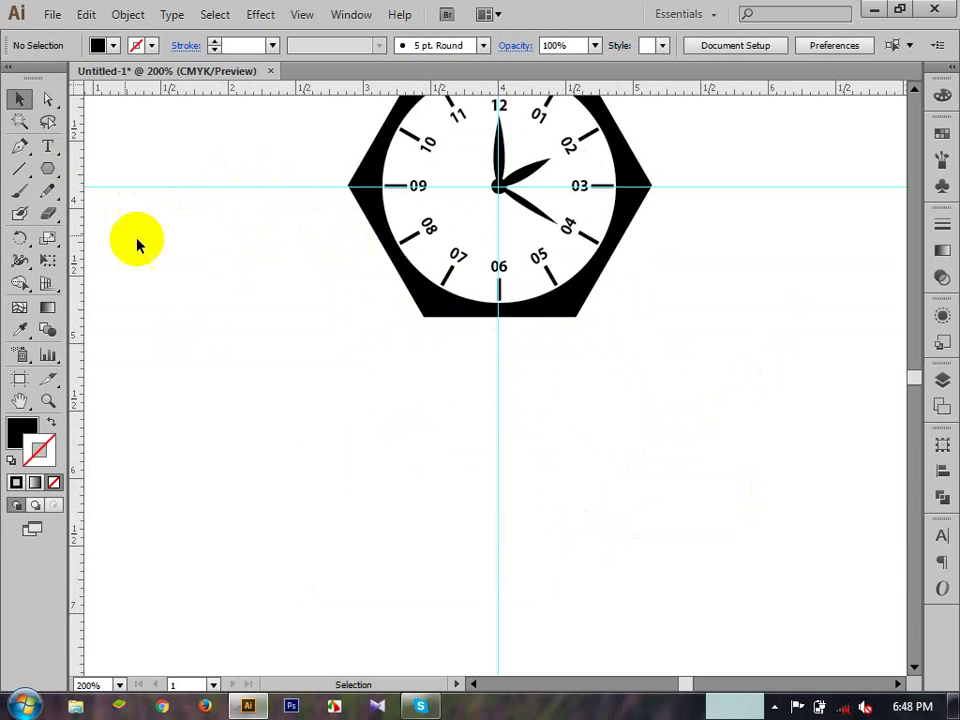
click(20, 147)
scroll(332, 317, down, 1)
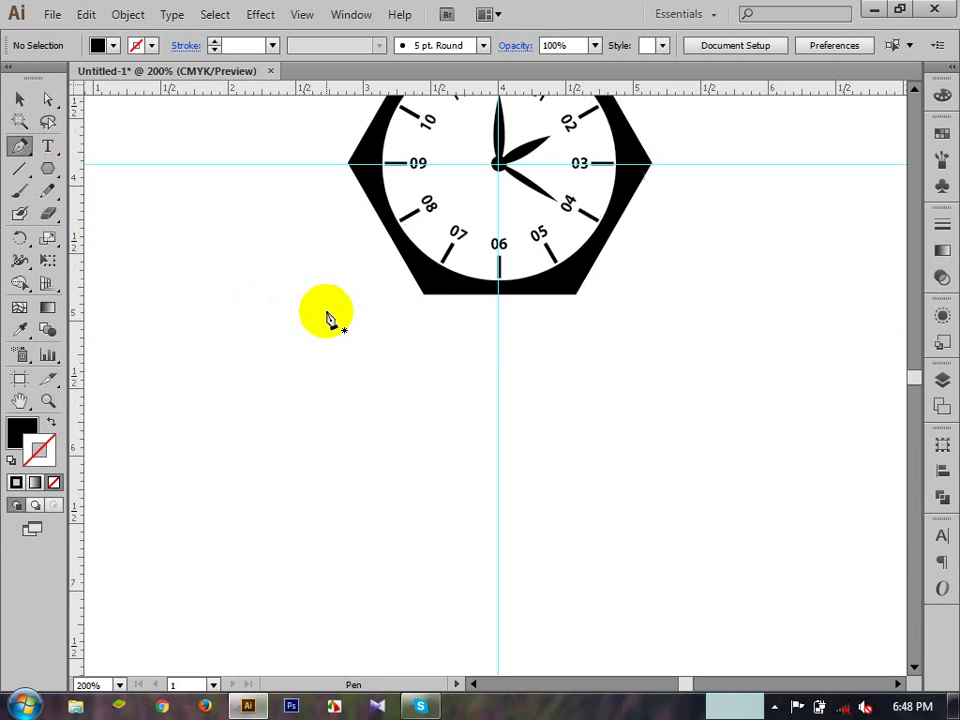
click(413, 264)
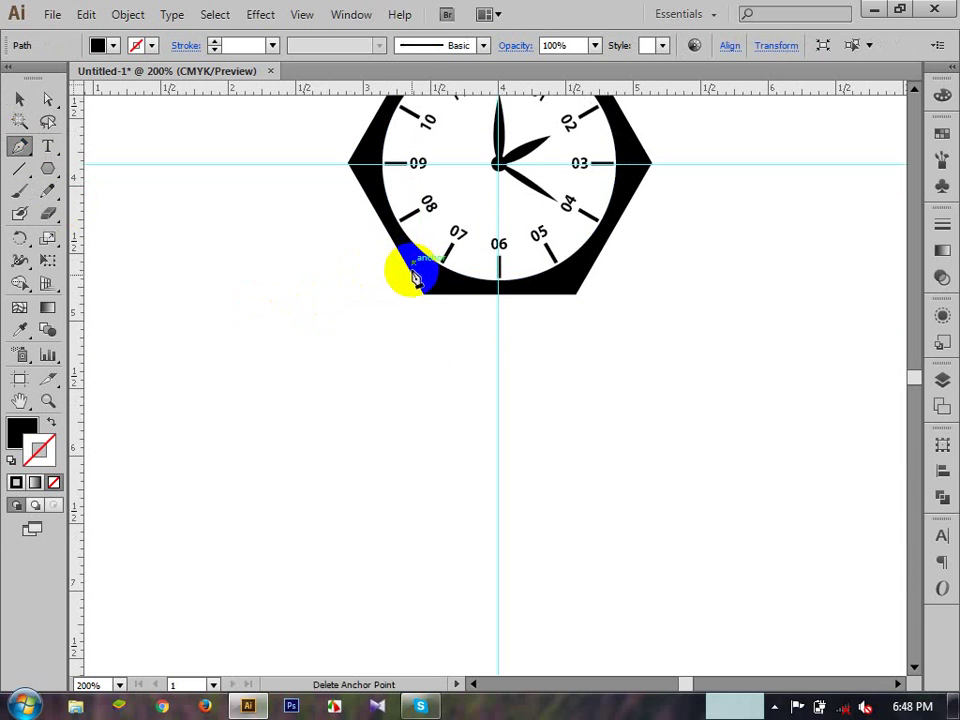
click(458, 594)
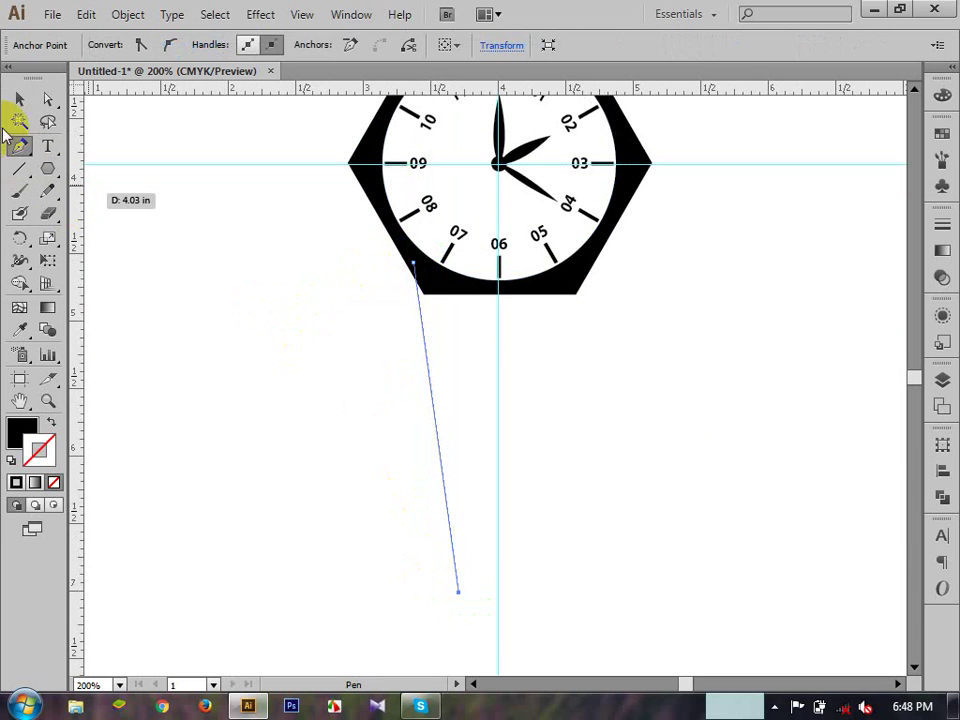
click(18, 101)
click(343, 373)
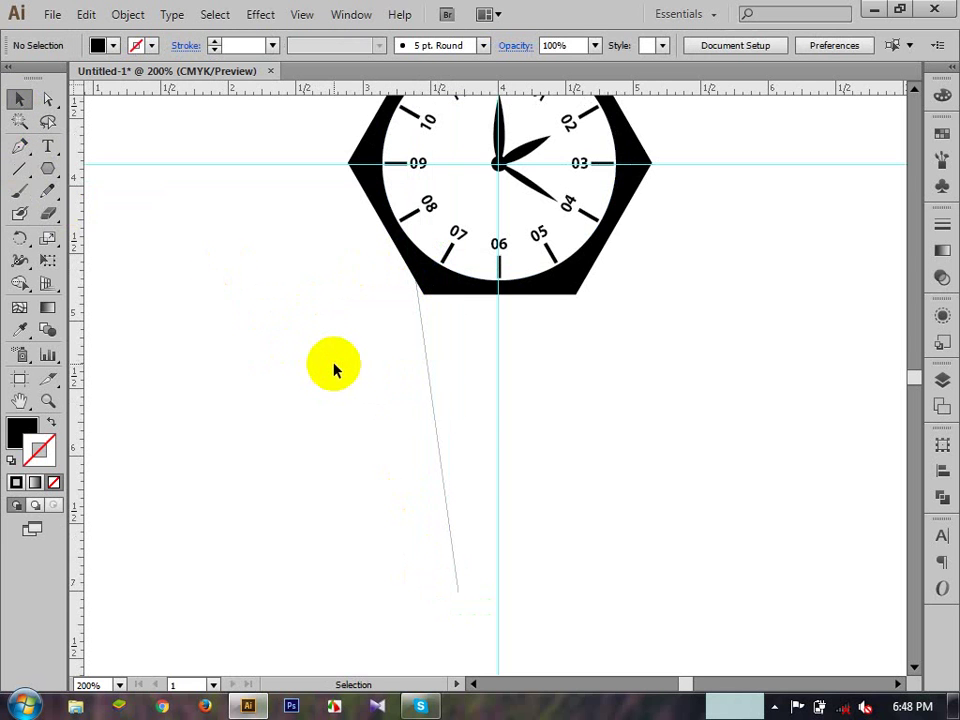
- Swap the slanted line's fill and stroke so it has a black 1 pt stroke and no fill
key(ctrl+space)
drag(328, 285, 467, 320)
drag(451, 437, 632, 508)
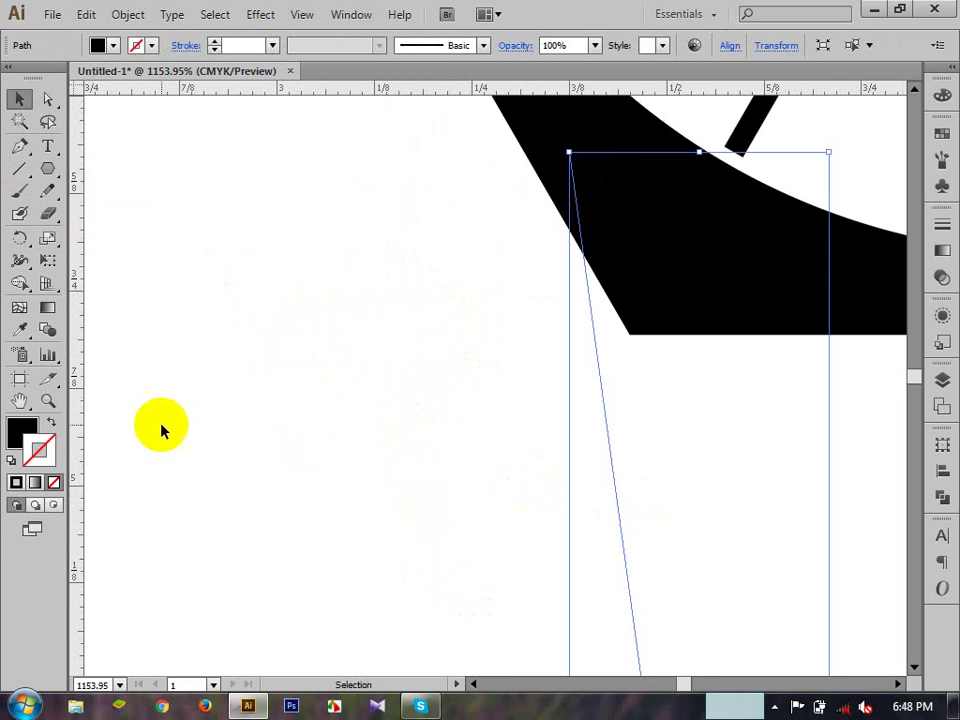
click(50, 428)
click(212, 412)
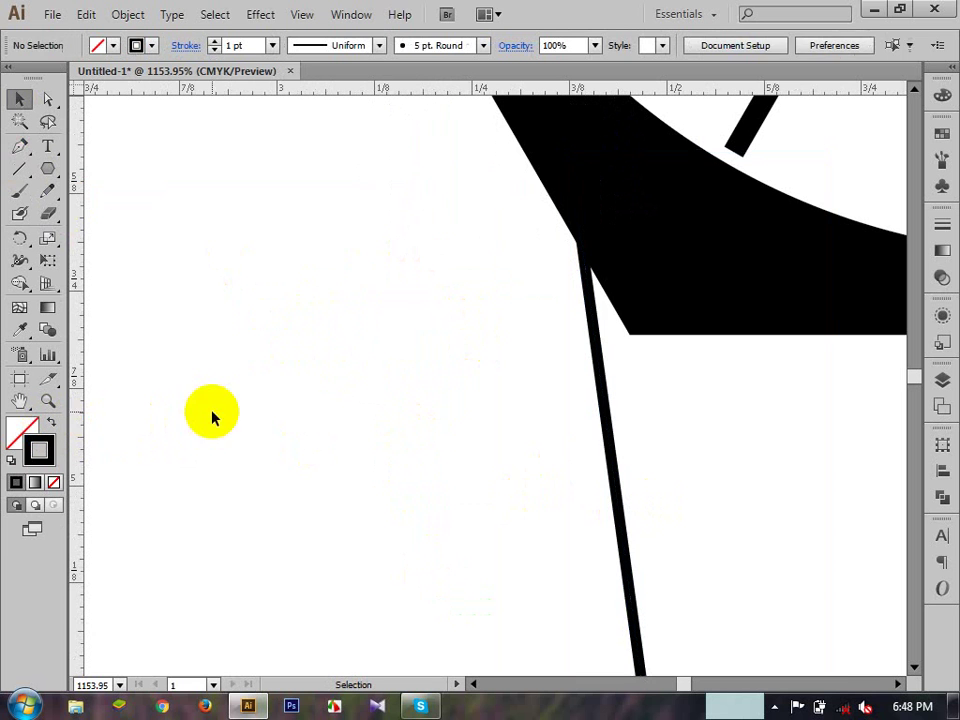
- Nudge the slanted line three increments to the right, towards the hexagon's lower-left corner, and deselect it
drag(360, 463, 722, 556)
key(Right)
key(Right)
key(Right)
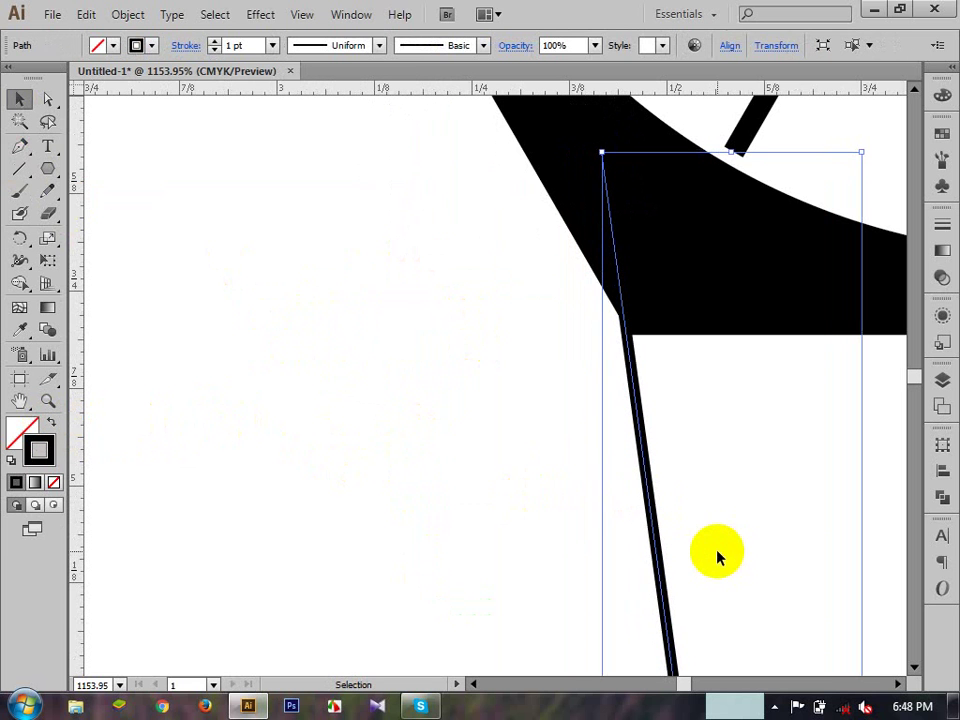
click(452, 448)
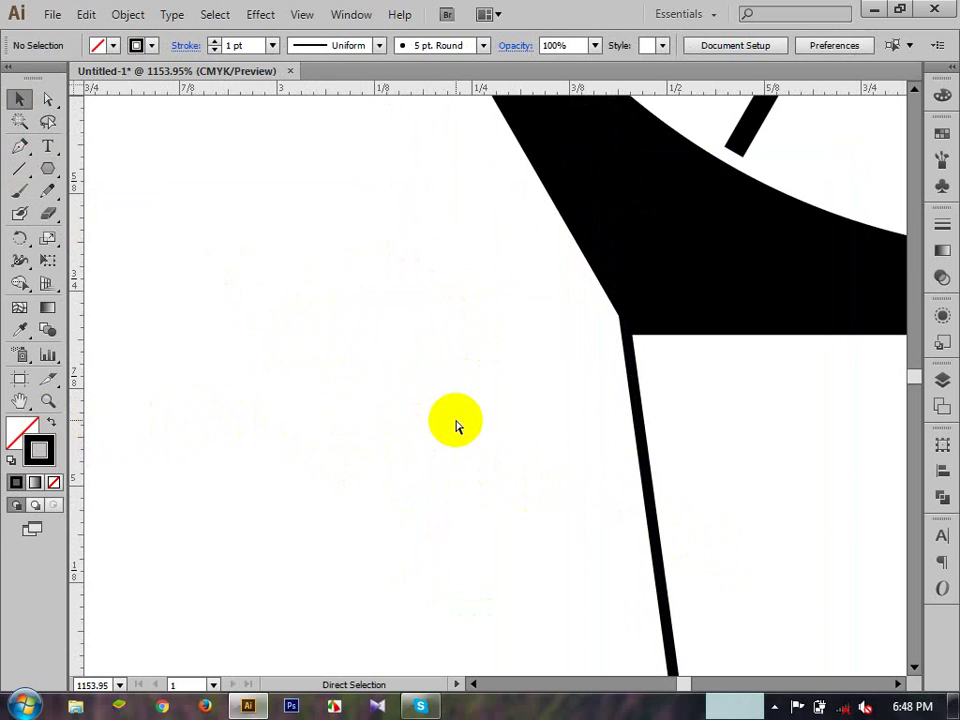
- In outline view, move the slanted line so it passes exactly through the hexagon's lower-left corner
key(ctrl+y)
key(ctrl+space)
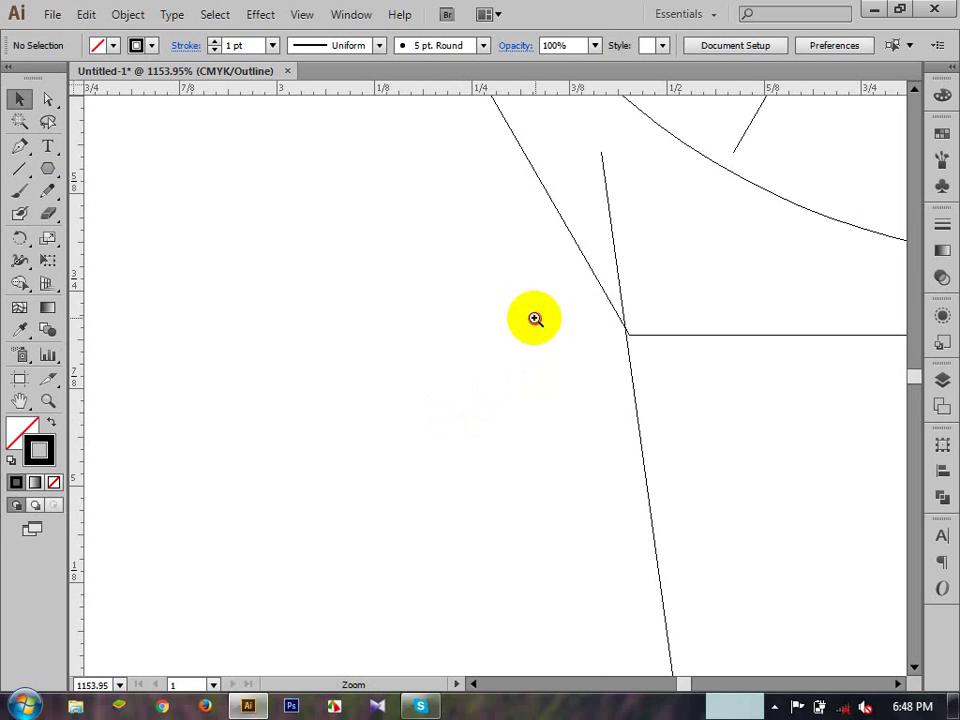
drag(536, 319, 703, 402)
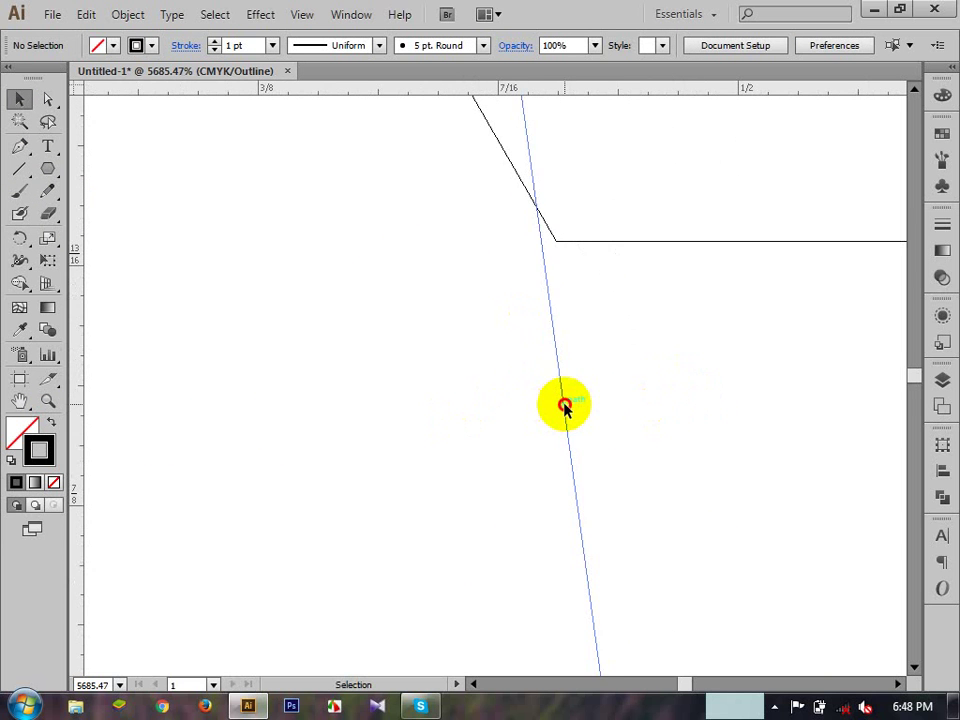
drag(565, 405, 578, 410)
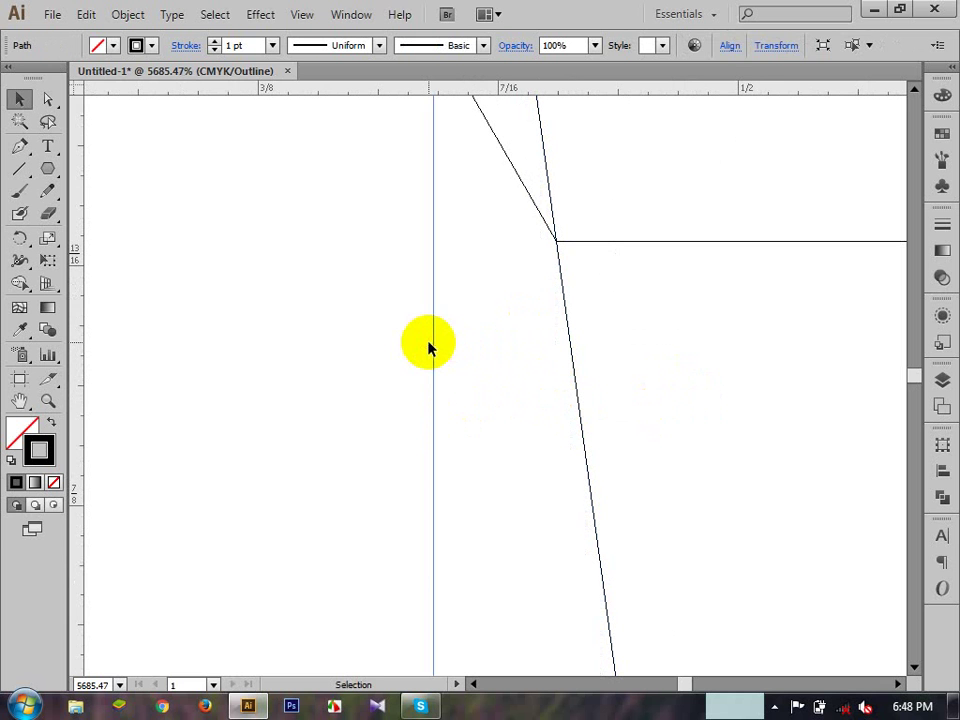
key(Delete)
- Reflect a copy of the slanted line across the vertical centre guide to the clock's right side
ctrl+alt+click(750, 426)
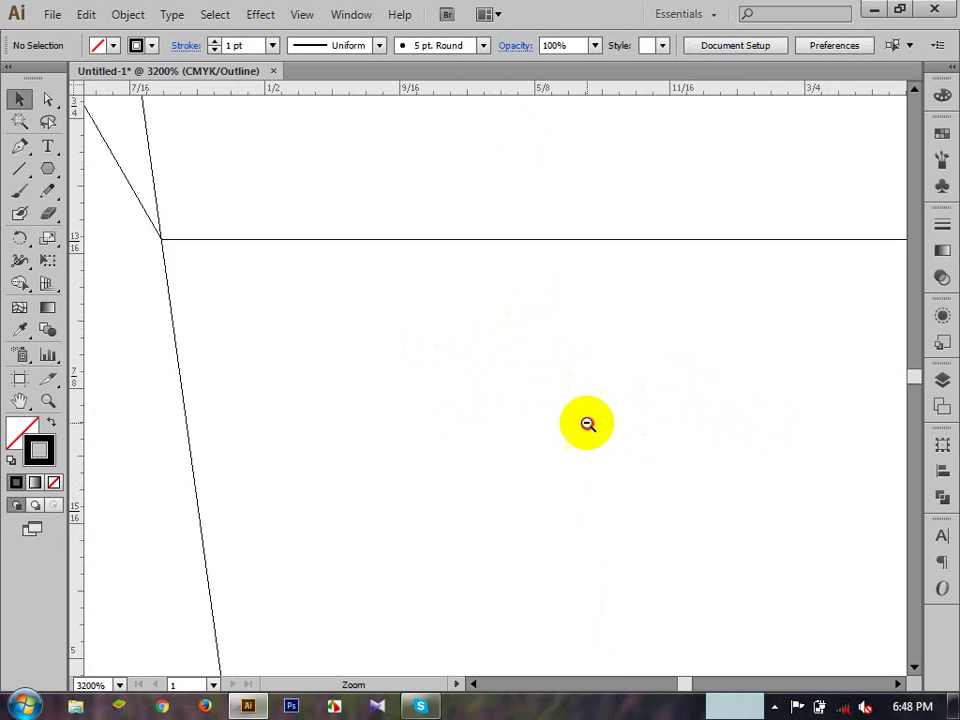
ctrl+alt+click(587, 424)
ctrl+alt+click(587, 424)
ctrl+alt+click(587, 423)
ctrl+alt+click(586, 420)
ctrl+alt+click(585, 418)
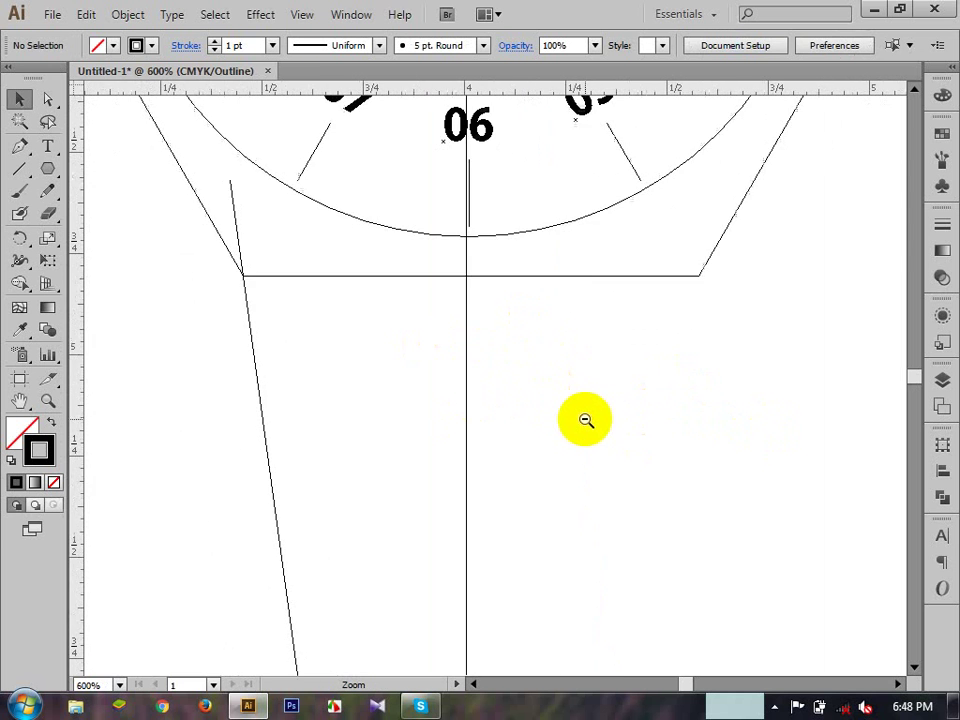
click(250, 443)
drag(19, 239, 70, 262)
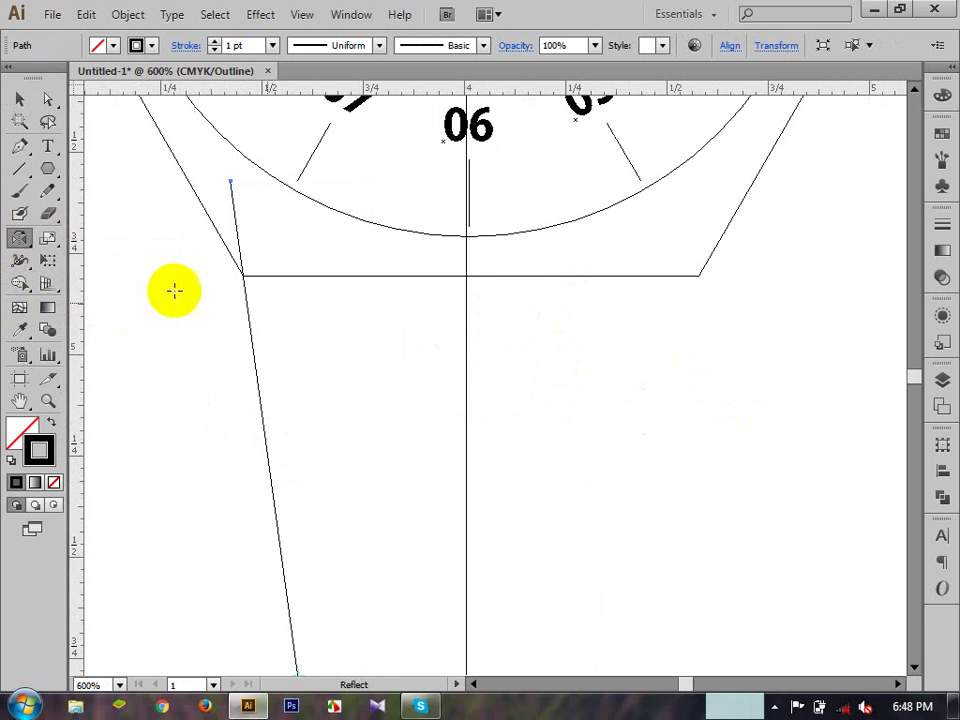
click(466, 250)
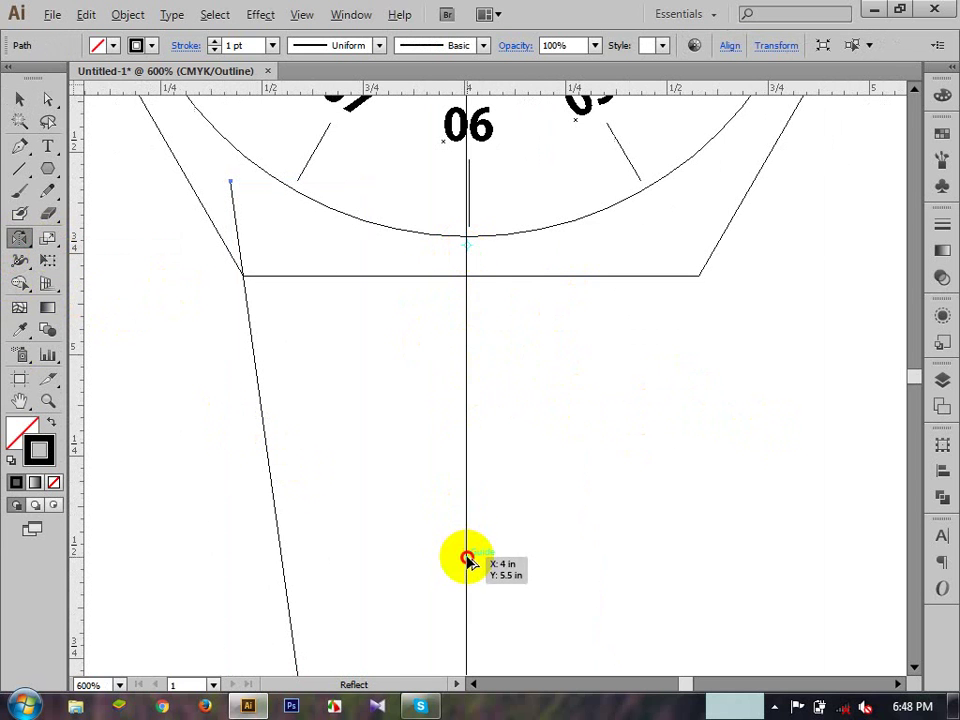
drag(465, 559, 461, 552)
click(19, 98)
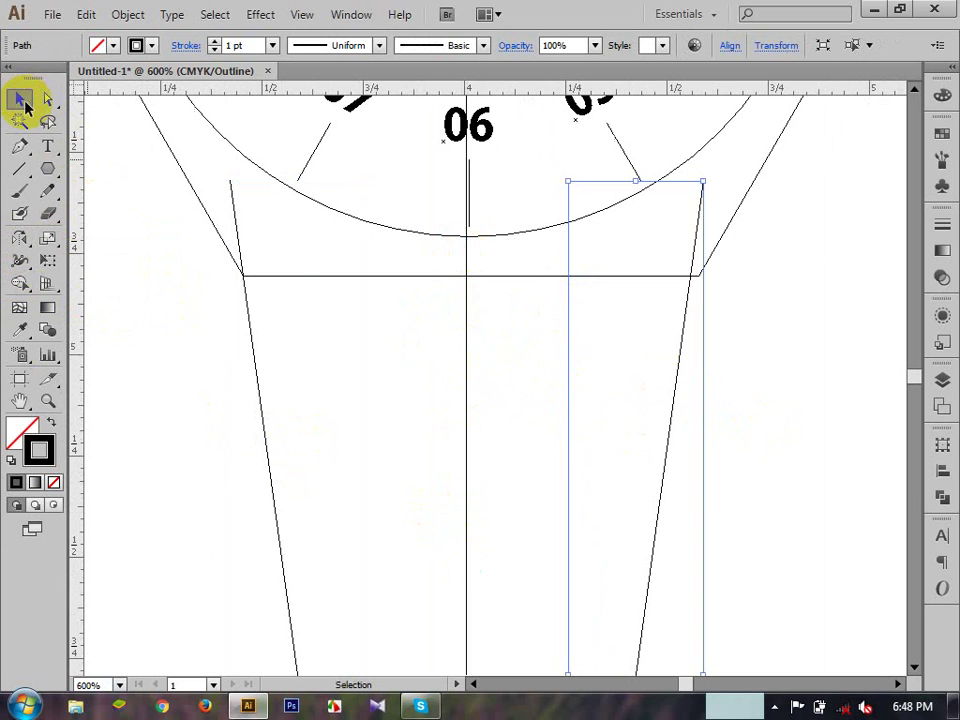
- Move the mirrored line so it passes through the hexagon's lower-right corner, and deselect it
drag(666, 458, 675, 458)
ctrl+click(688, 287)
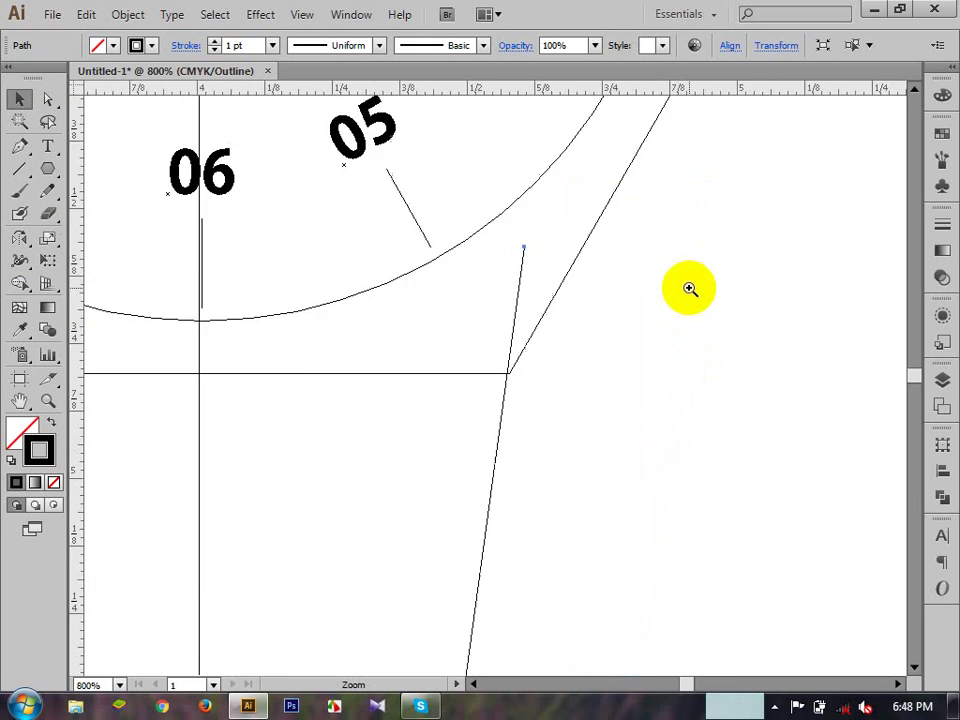
ctrl+click(688, 289)
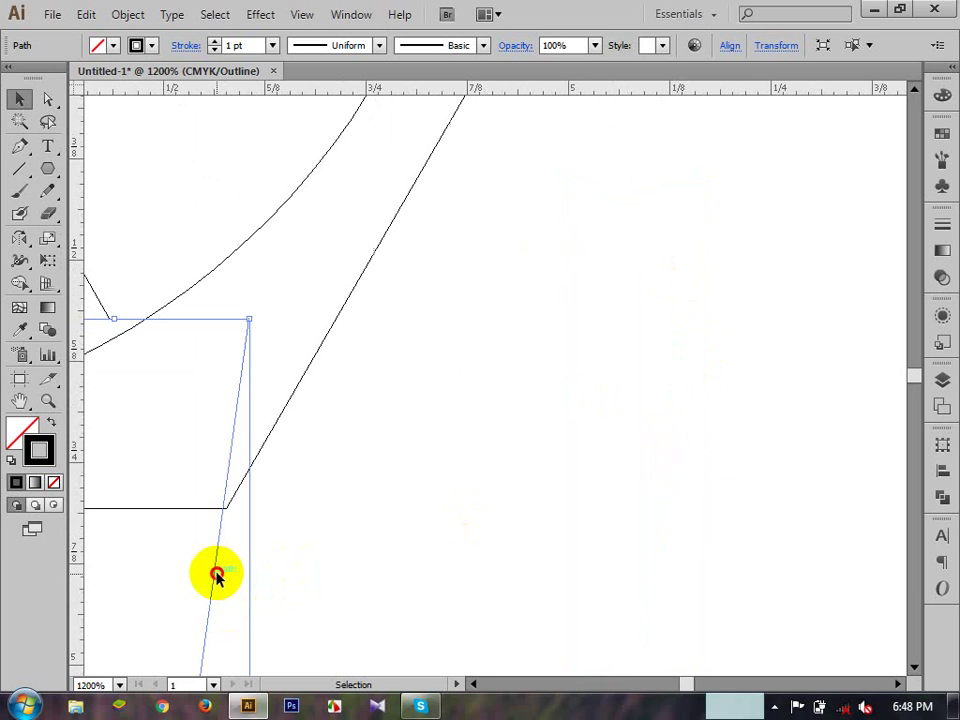
mouse_move(216, 575)
mouse_down()
mouse_move(184, 562)
mouse_move(216, 564)
mouse_up()
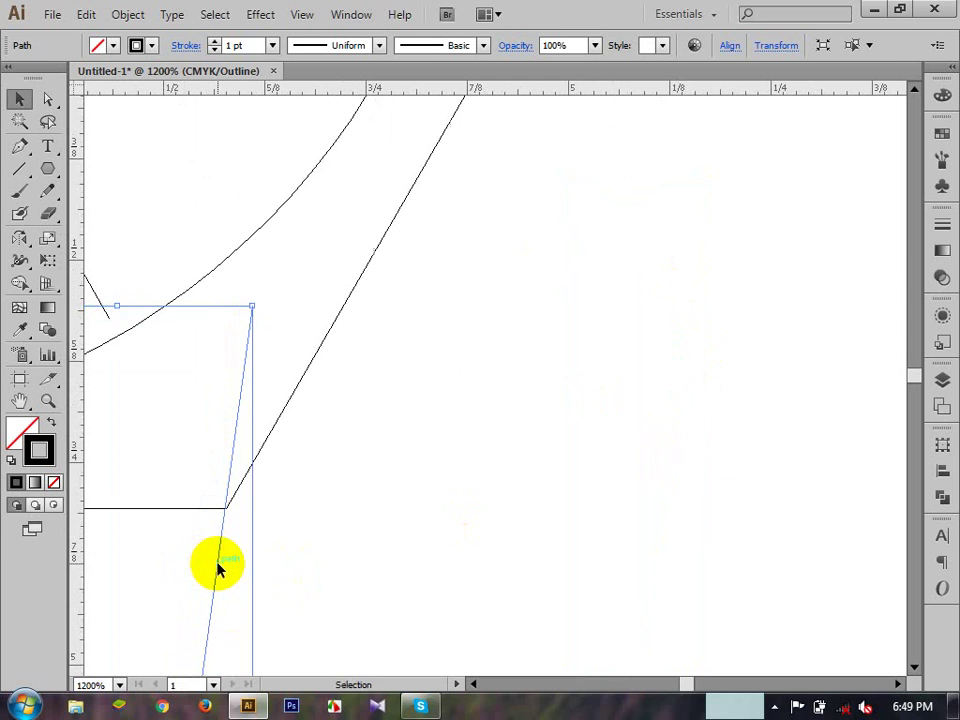
click(365, 532)
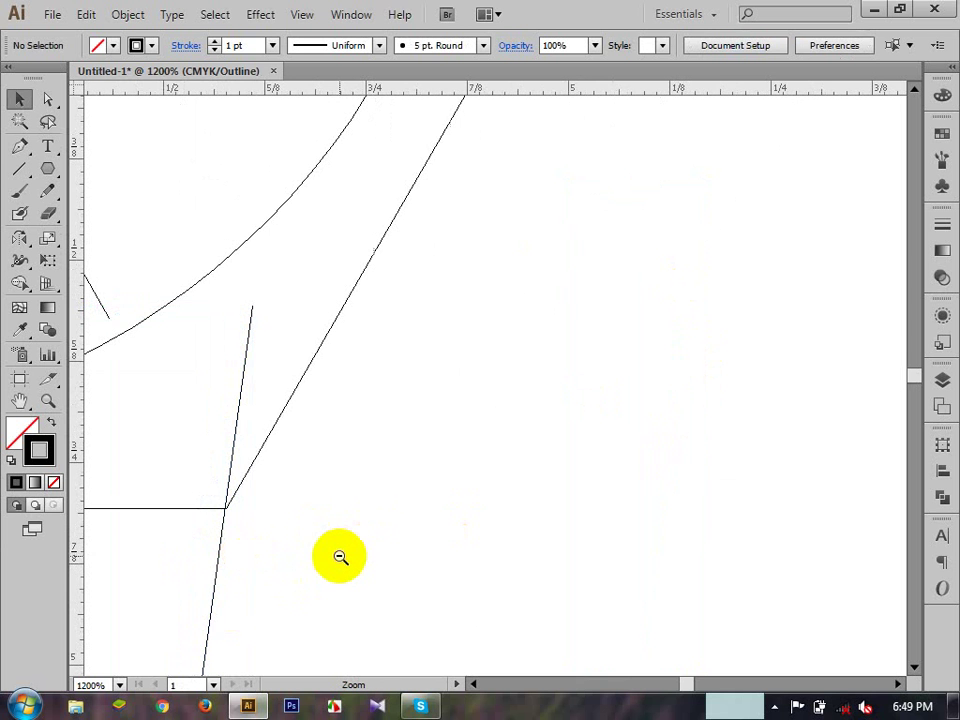
ctrl+alt+click(339, 557)
ctrl+alt+click(339, 557)
ctrl+alt+click(339, 557)
ctrl+alt+click(339, 557)
ctrl+alt+click(622, 338)
ctrl+alt+click(622, 338)
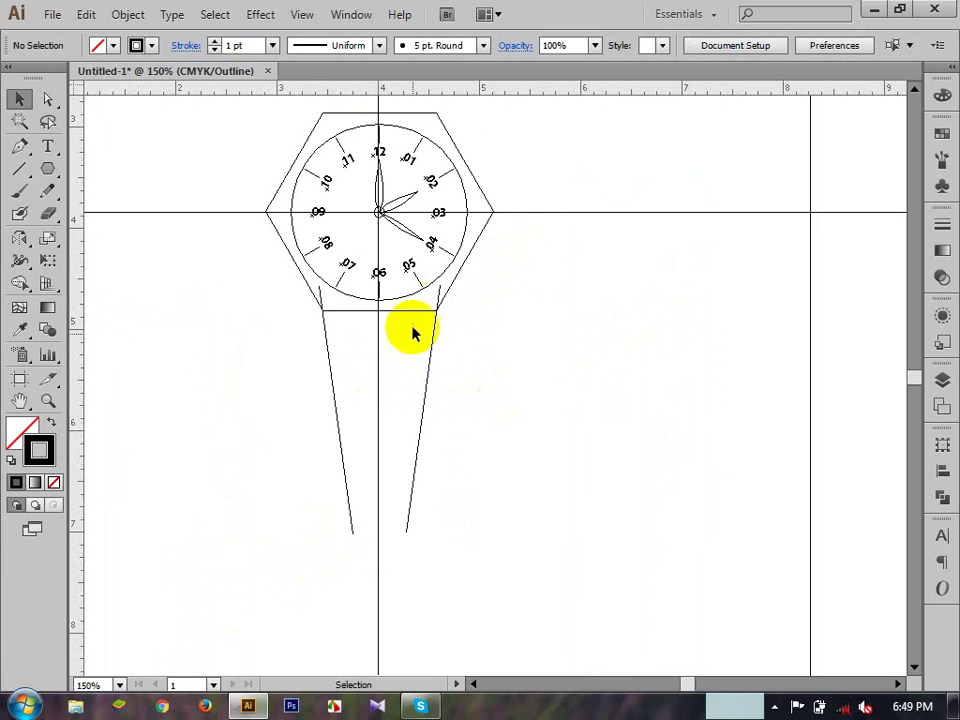
- Lock the grouped clock with its hexagonal frame so that only the slanted strap lines remain selectable
drag(329, 320, 321, 290)
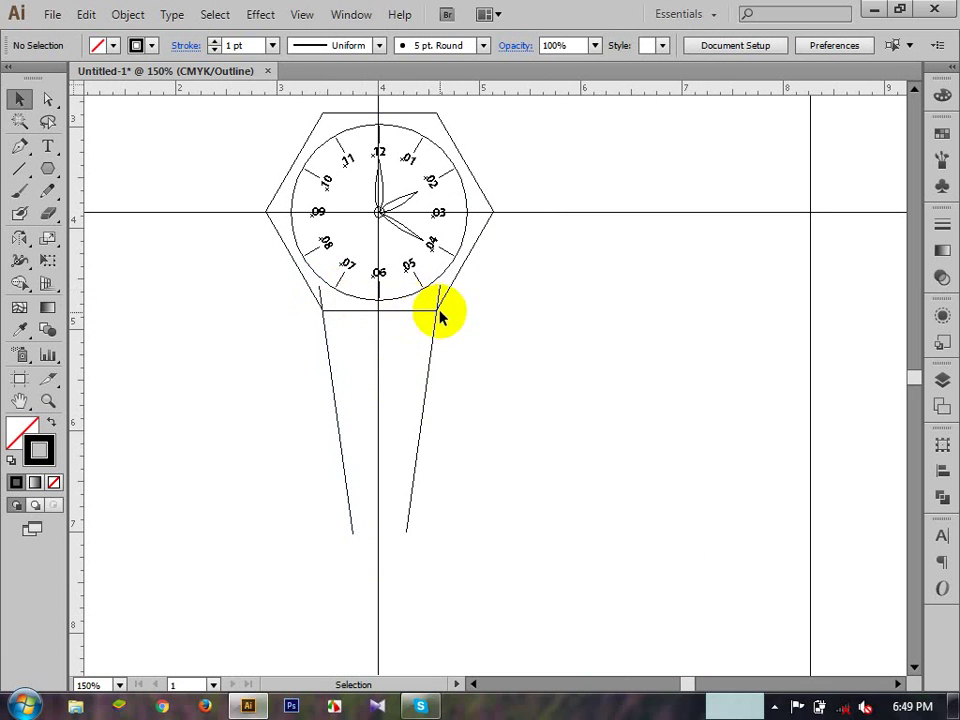
click(413, 170)
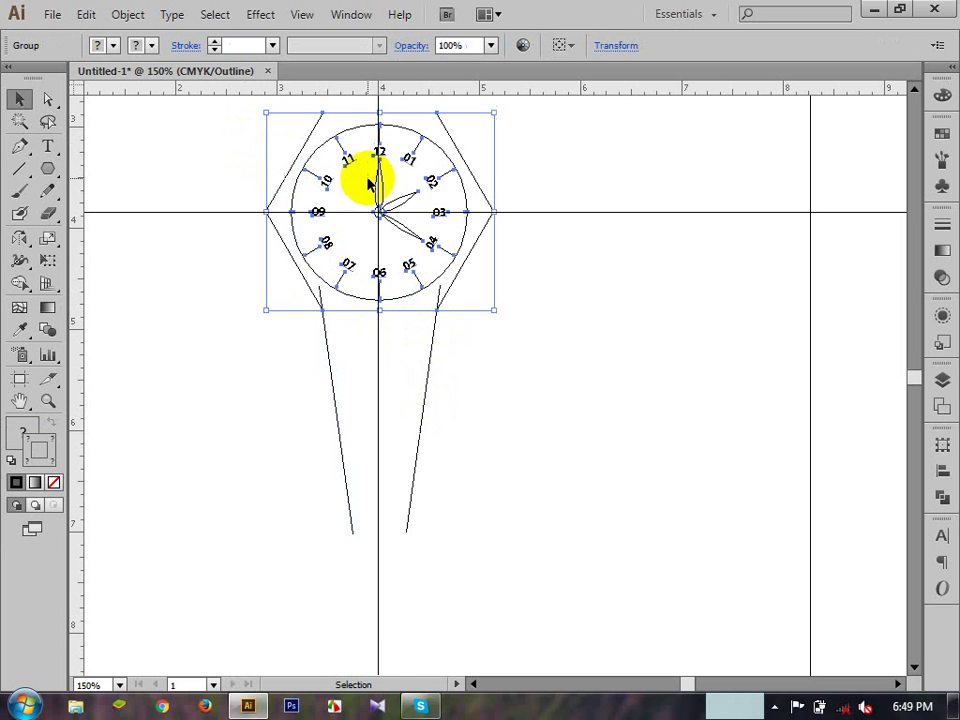
click(128, 14)
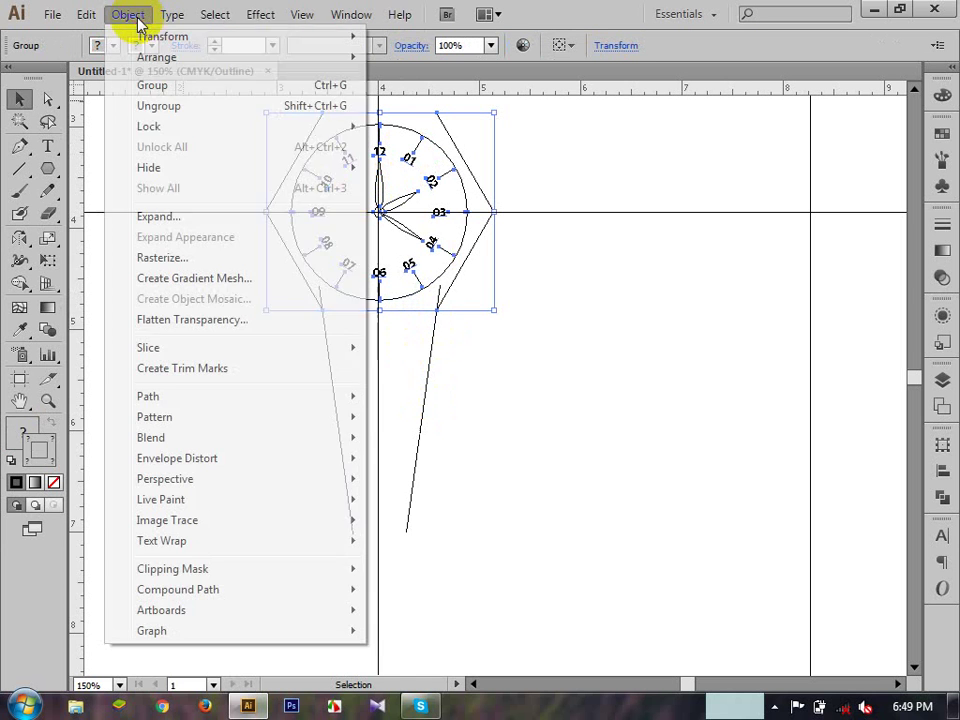
mouse_move(332, 128)
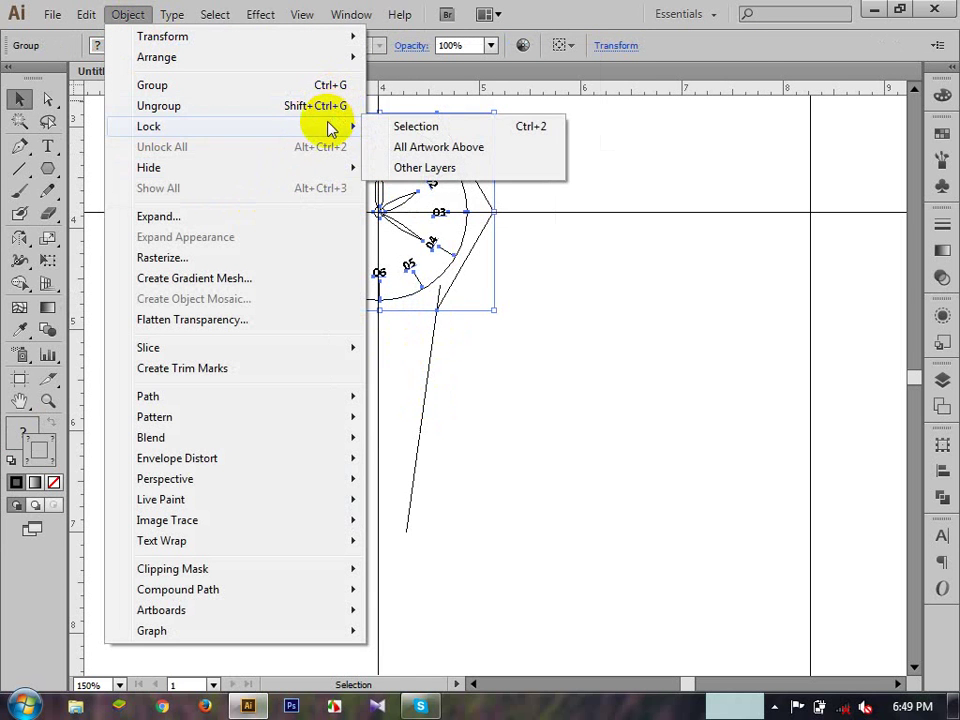
click(420, 126)
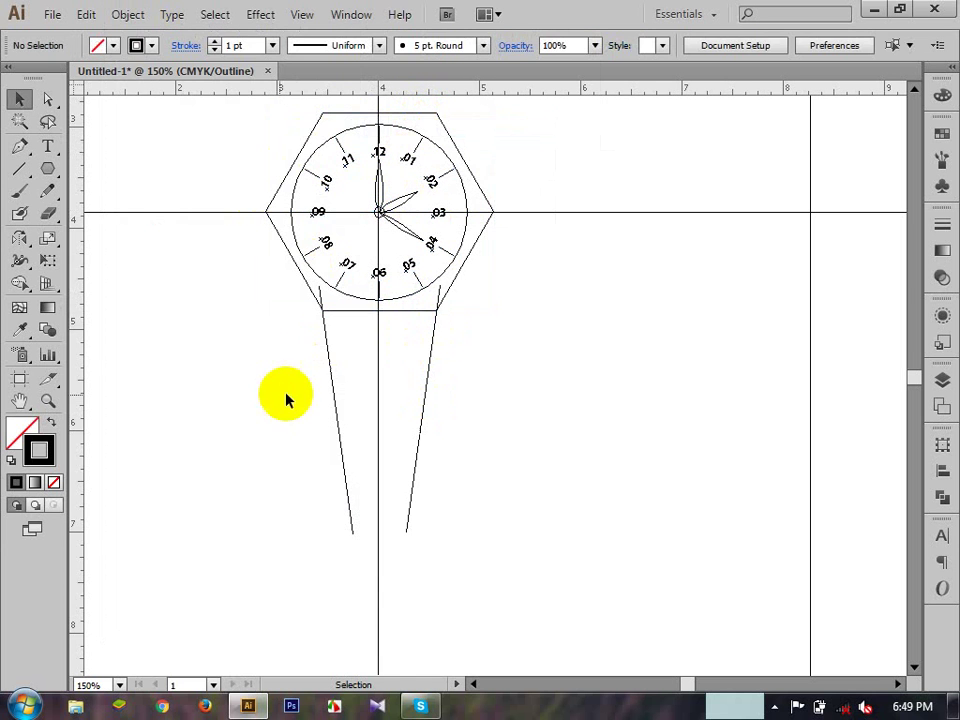
drag(287, 394, 566, 468)
click(514, 448)
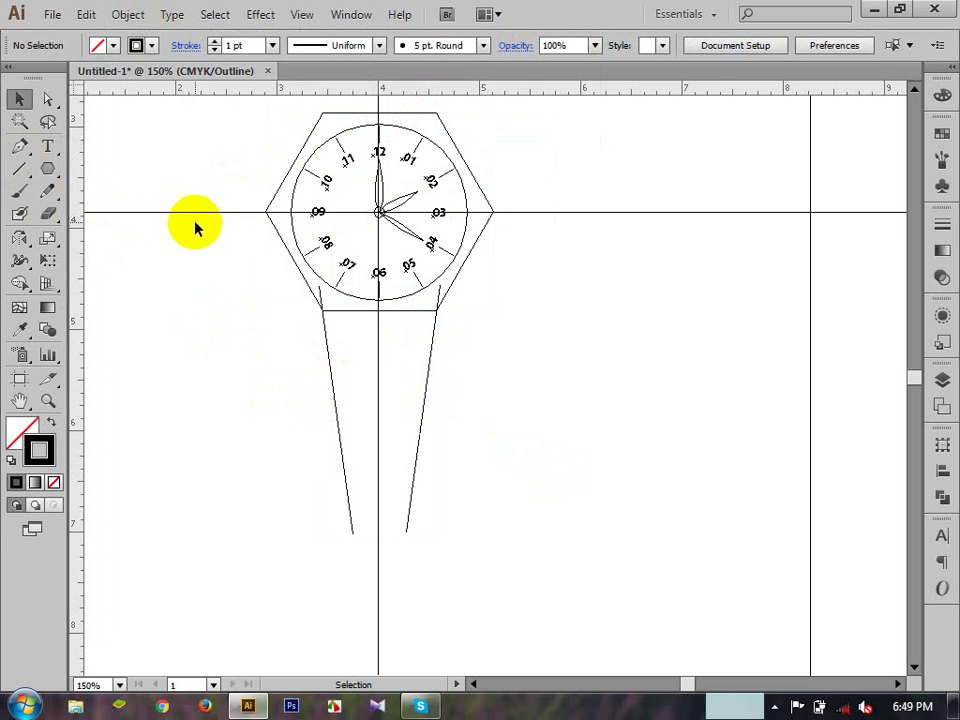
- In outline view, draw a horizontal Pen line about 3.6 in long across both slanted lines near the dial's lower edge
key(ctrl+y)
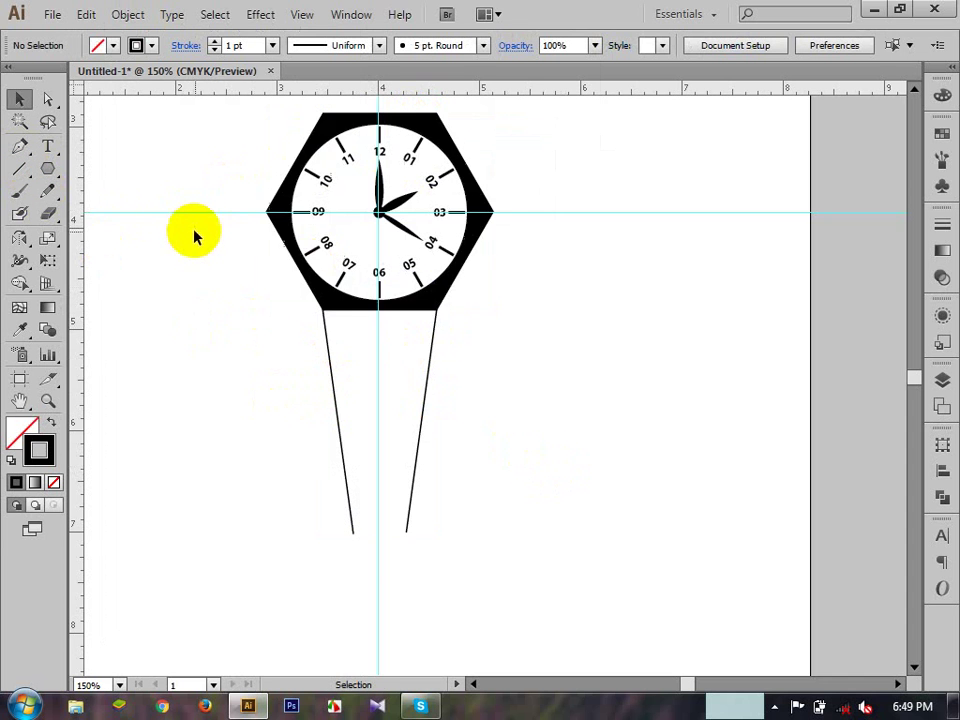
key(ctrl+y)
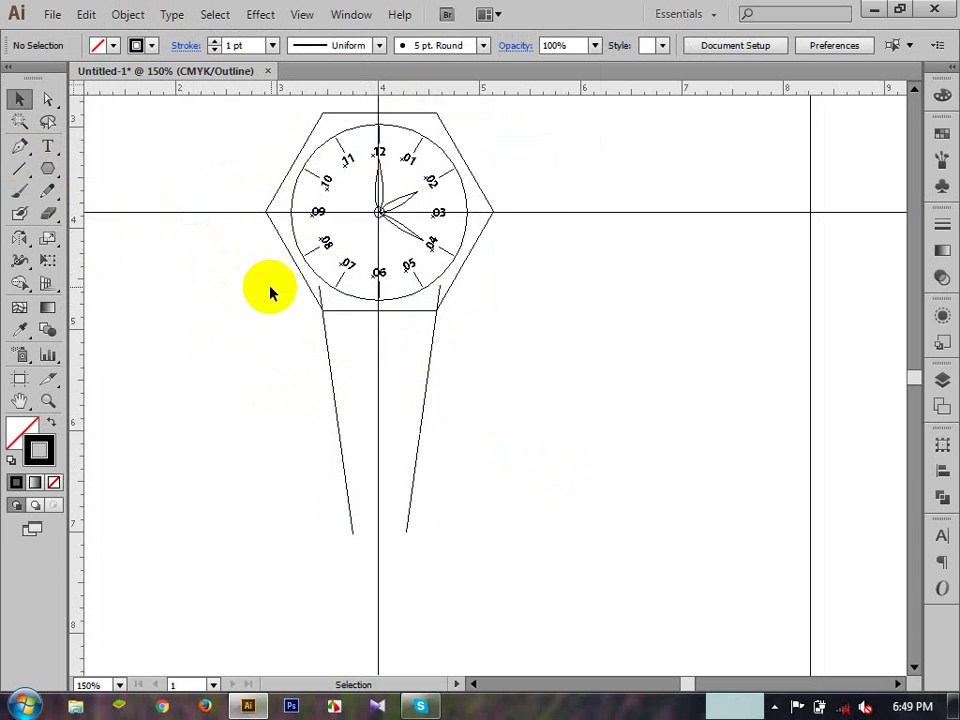
click(18, 146)
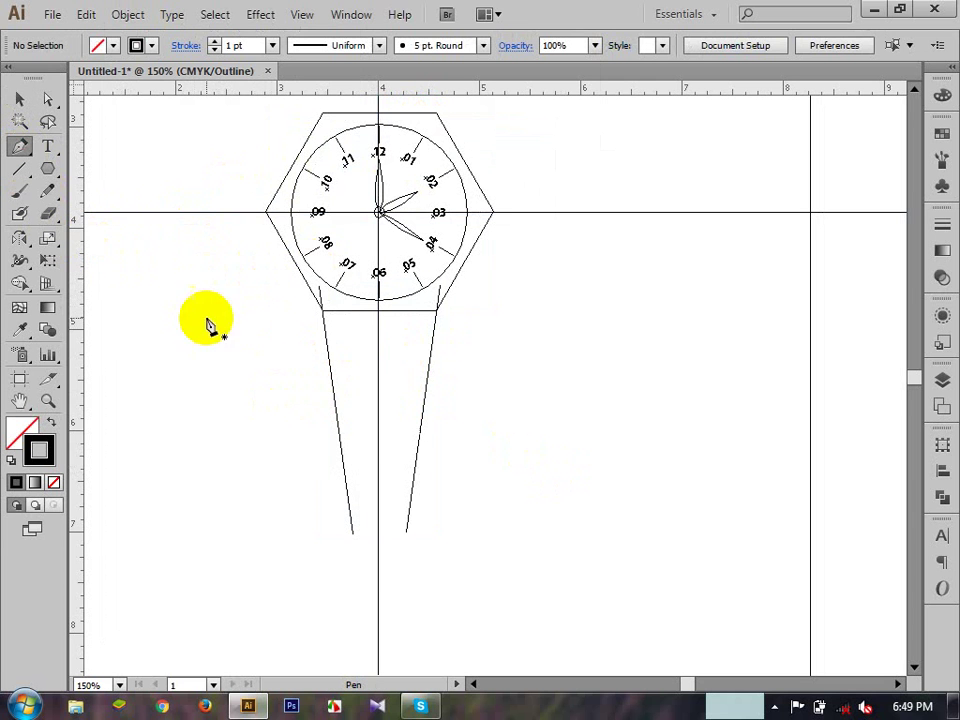
click(256, 299)
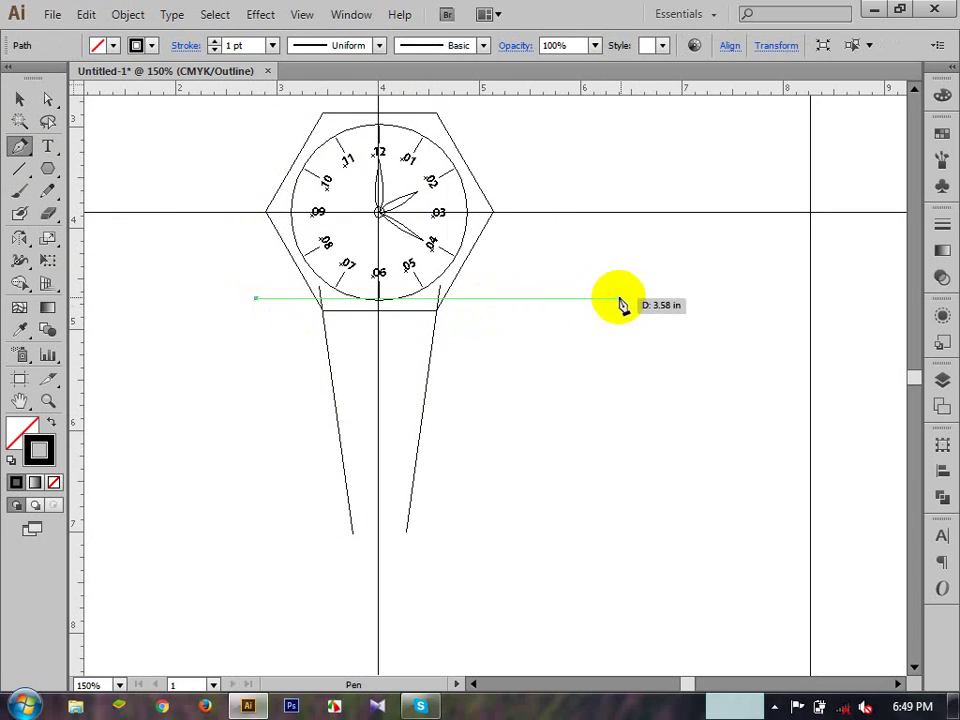
click(621, 298)
click(18, 96)
click(315, 358)
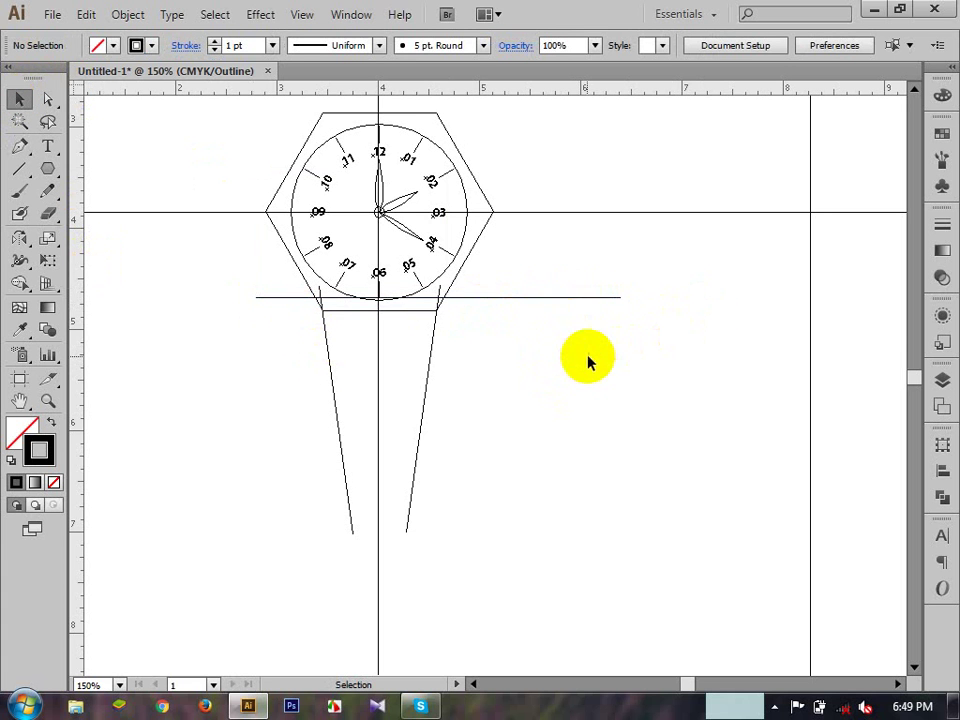
- Shorten the horizontal line at its right end and duplicate it downward to make eight regularly stepped lines across the strap
click(556, 298)
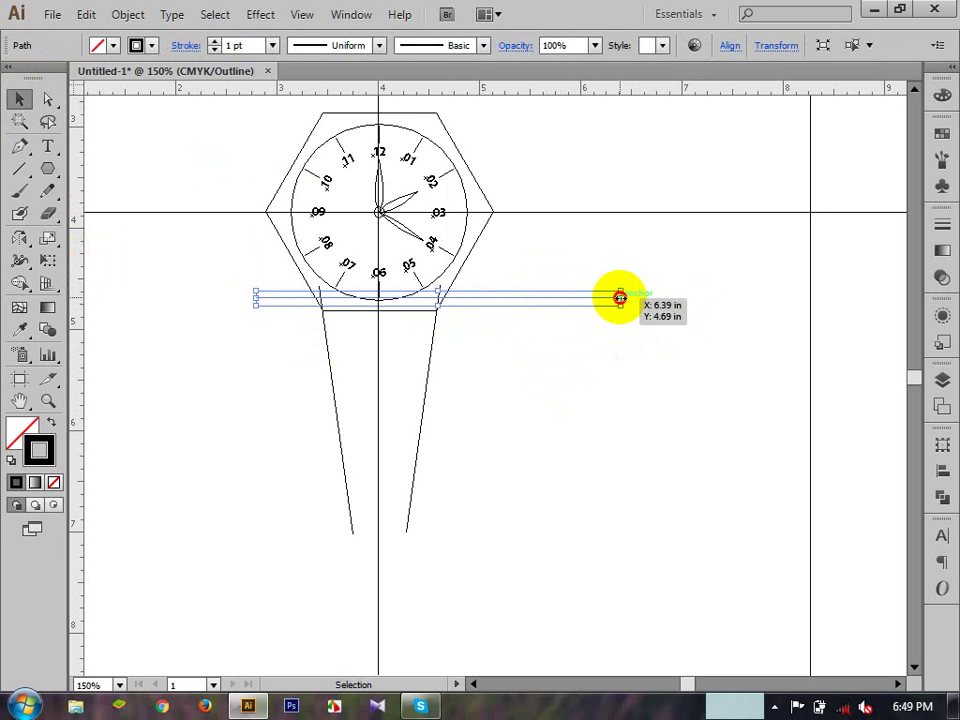
drag(620, 298, 529, 294)
click(538, 305)
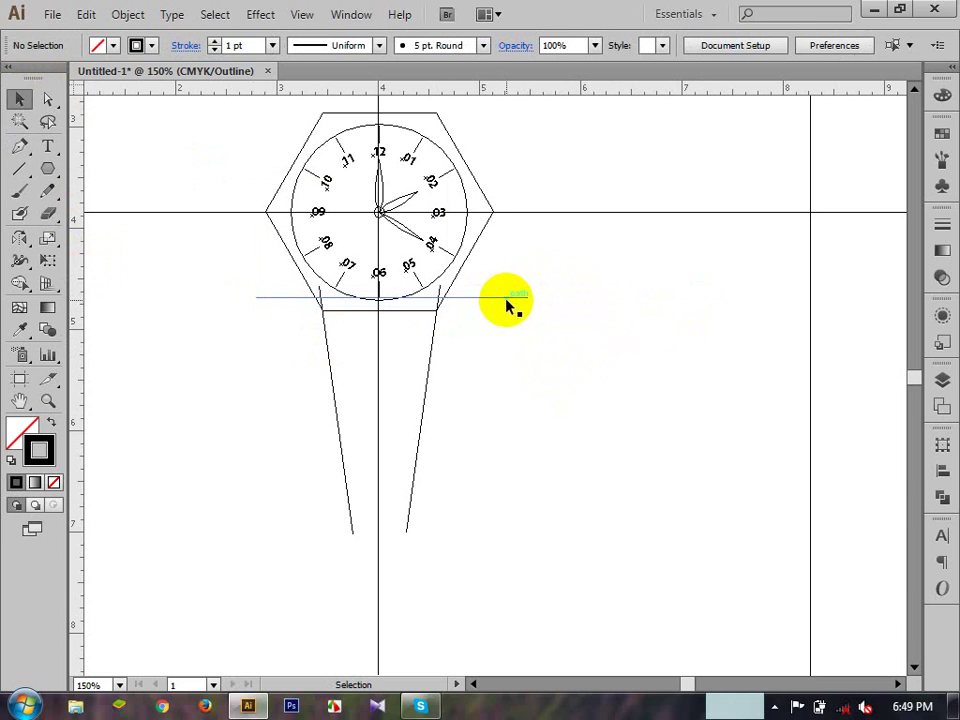
drag(507, 302, 508, 338)
key(ctrl+d)
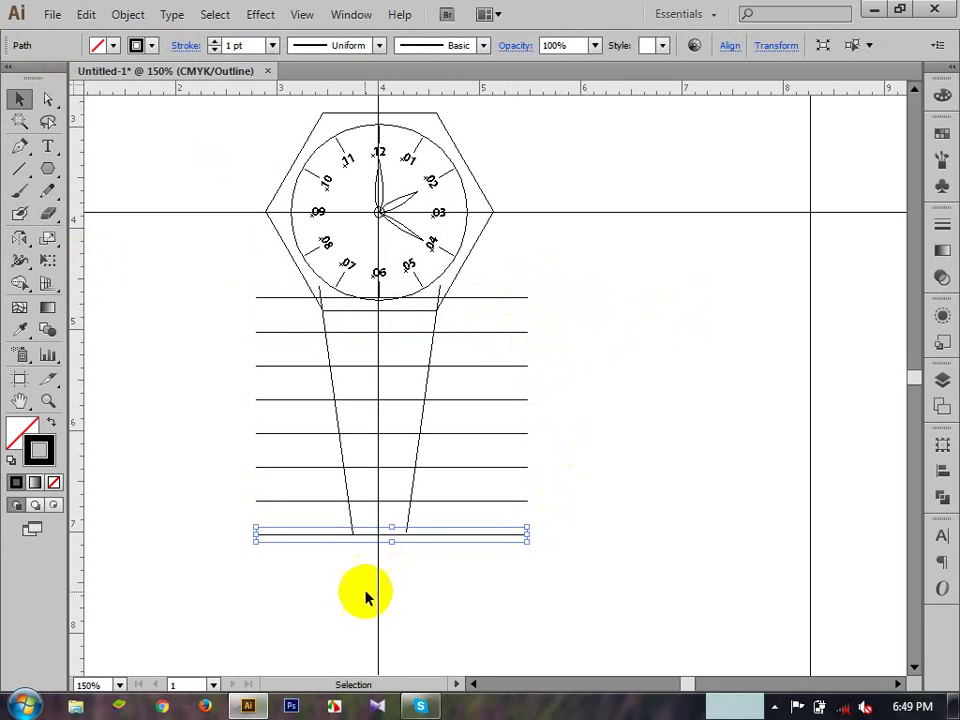
- Nudge the lowest horizontal line upward by one large increment so it crosses both slanted lines above their lower ends
key(z)
drag(295, 518, 483, 580)
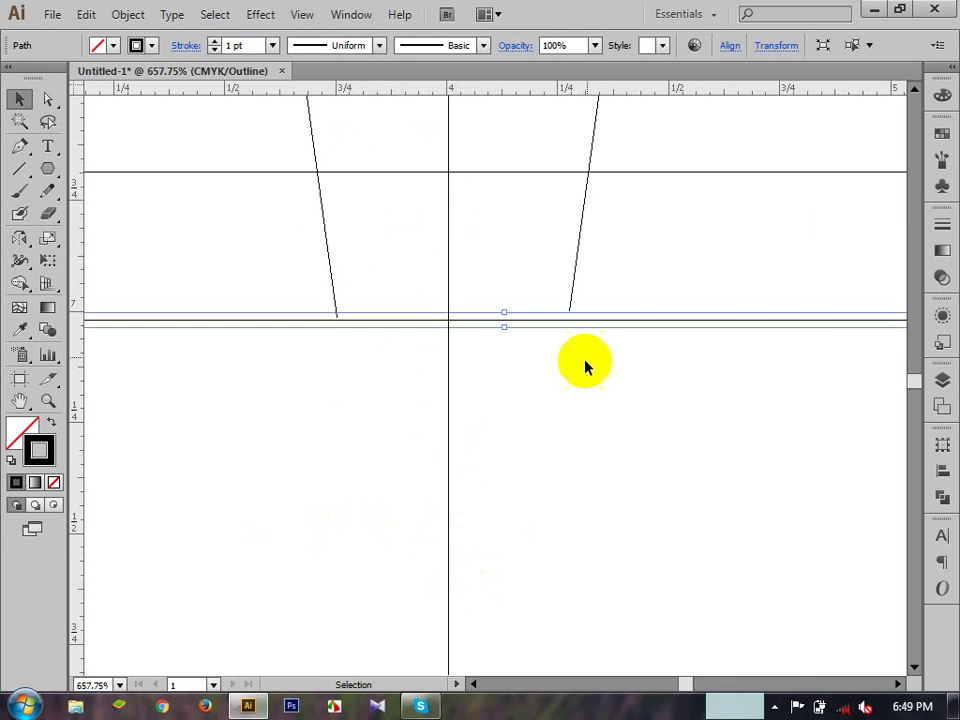
click(549, 476)
click(685, 321)
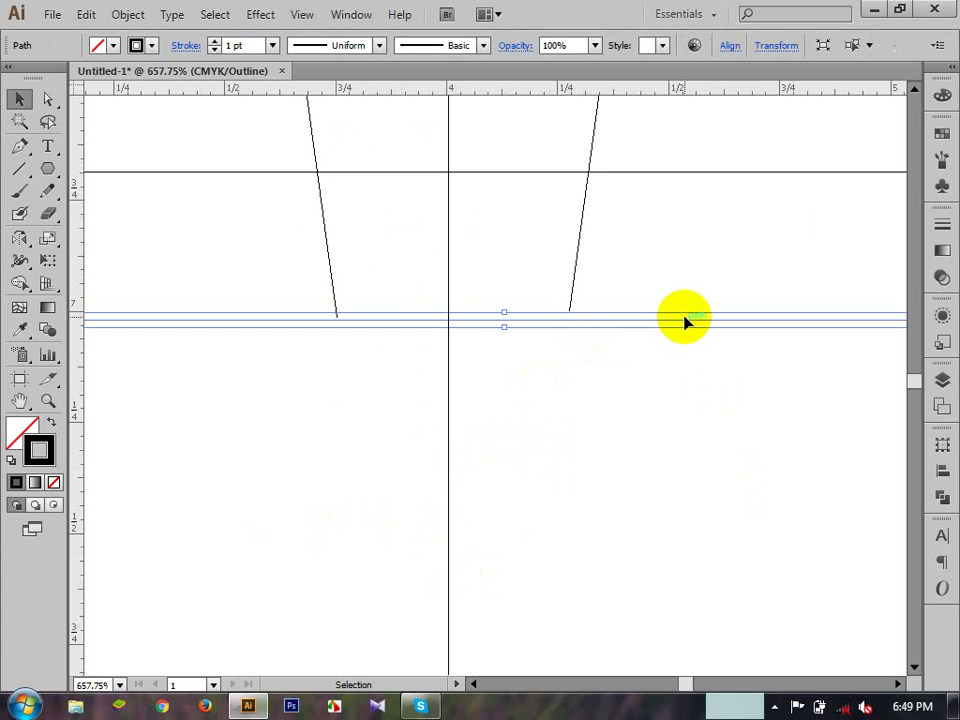
key(shift+Up)
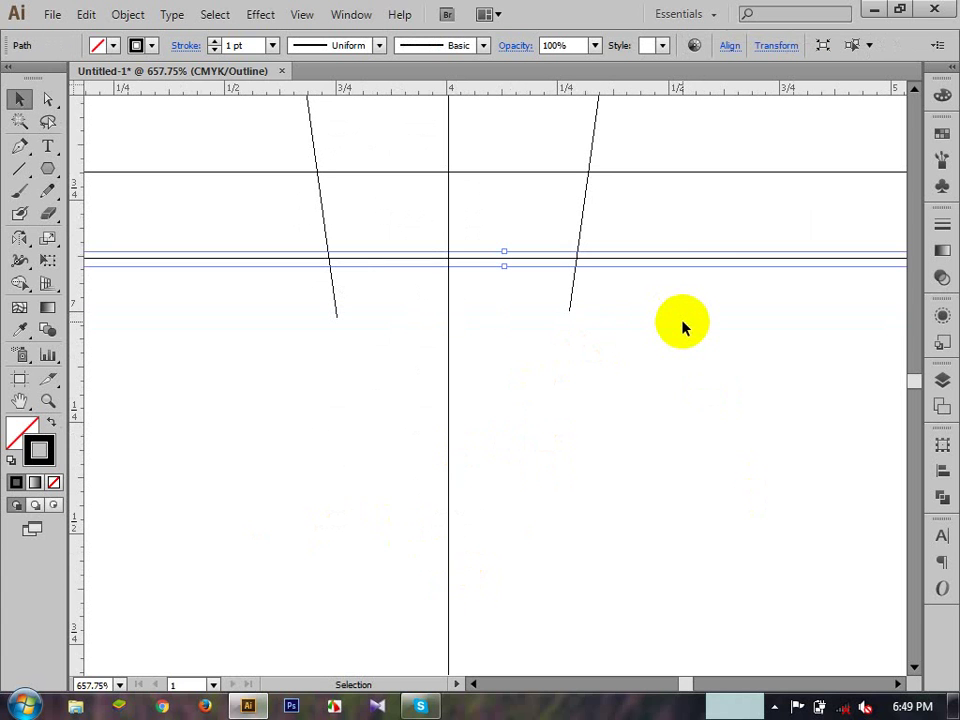
- Select all eight horizontal lines and distribute them with equal vertical spacing, keeping the first and last in place
key(ctrl)
ctrl+alt+click(683, 322)
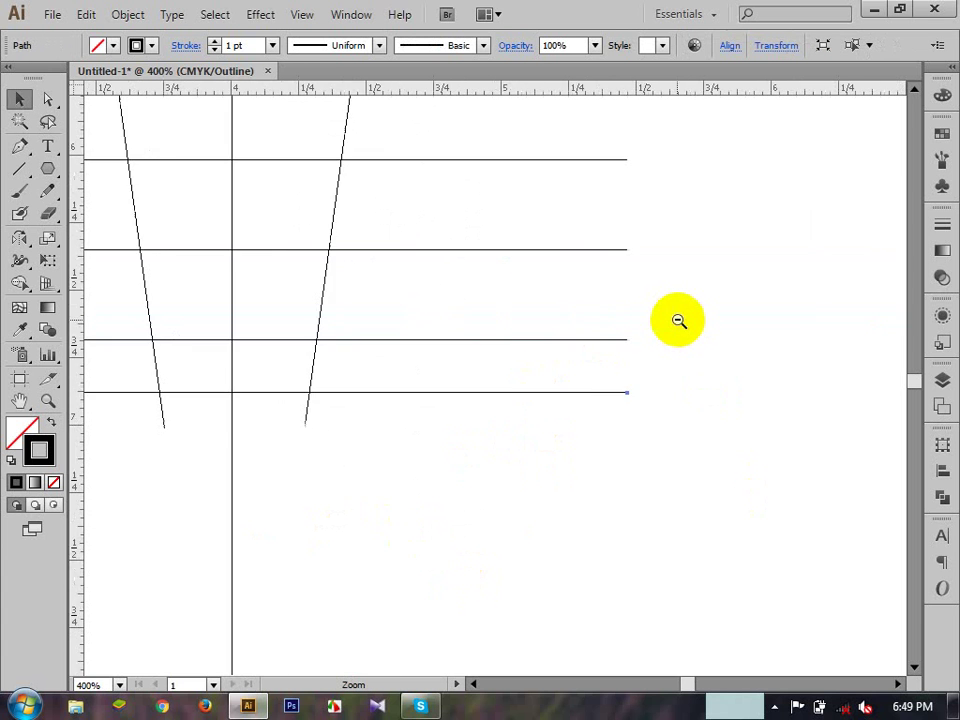
ctrl+alt+click(531, 380)
ctrl+alt+click(531, 375)
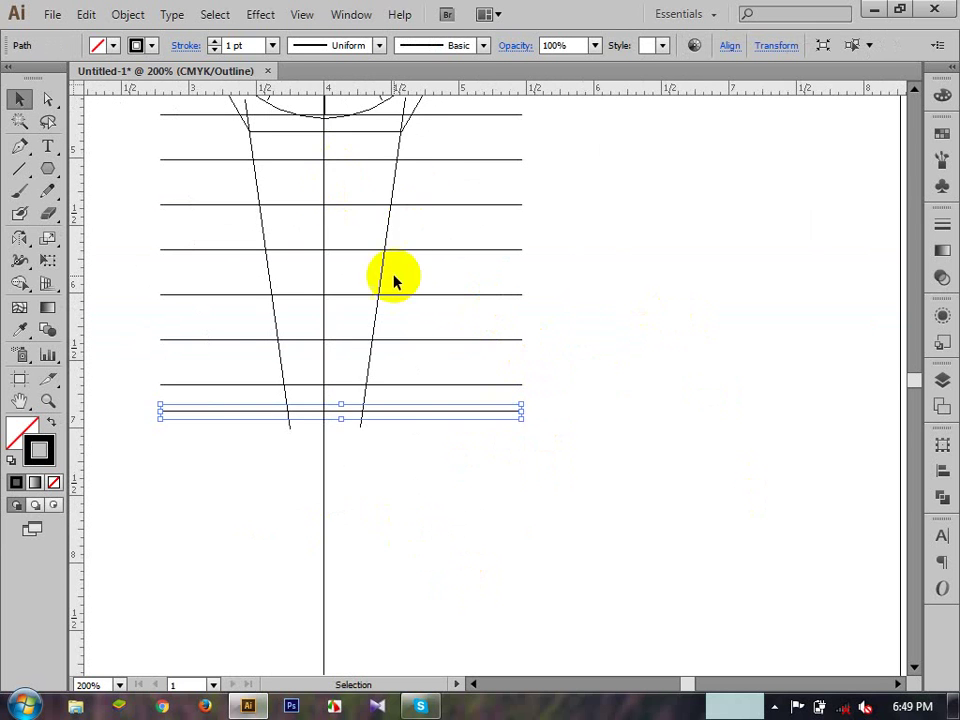
key(space)
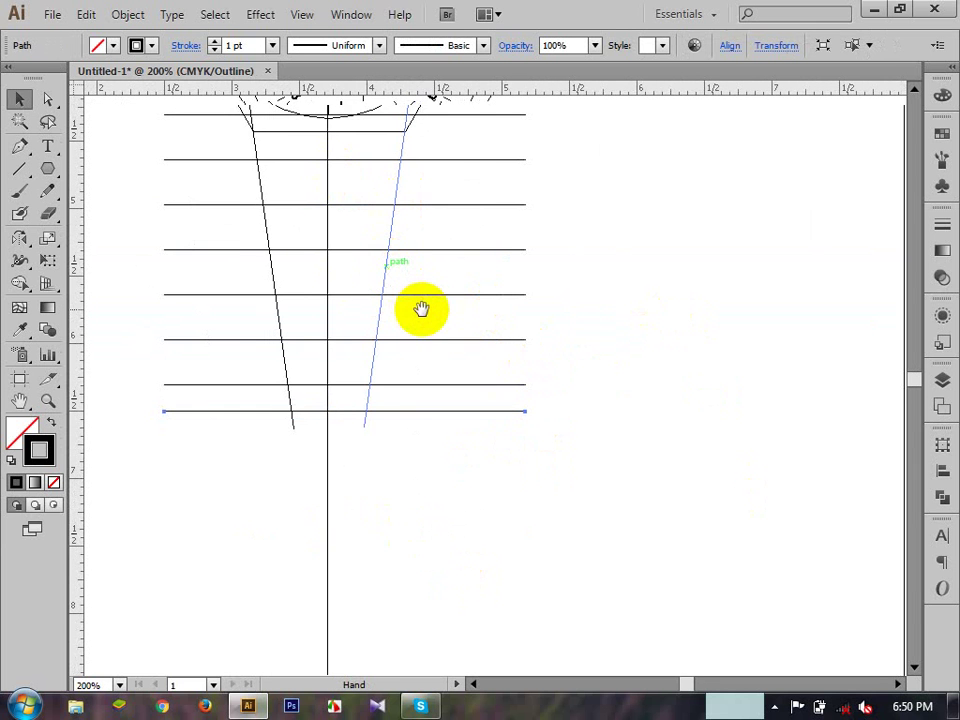
drag(368, 235, 411, 285)
key(space)
drag(538, 325, 563, 393)
click(675, 273)
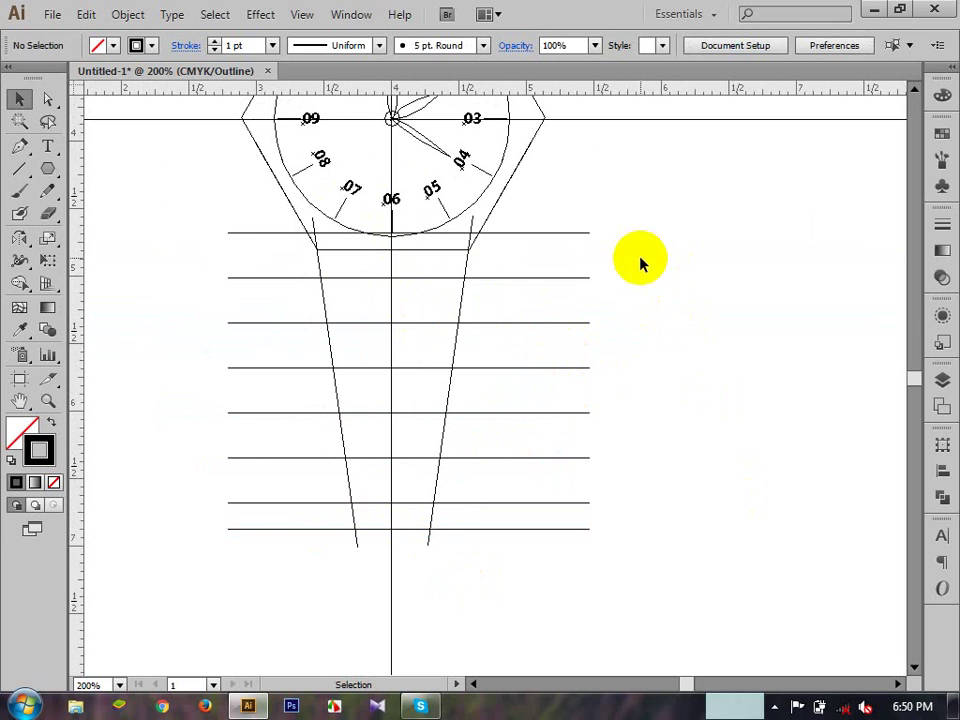
drag(558, 204, 696, 566)
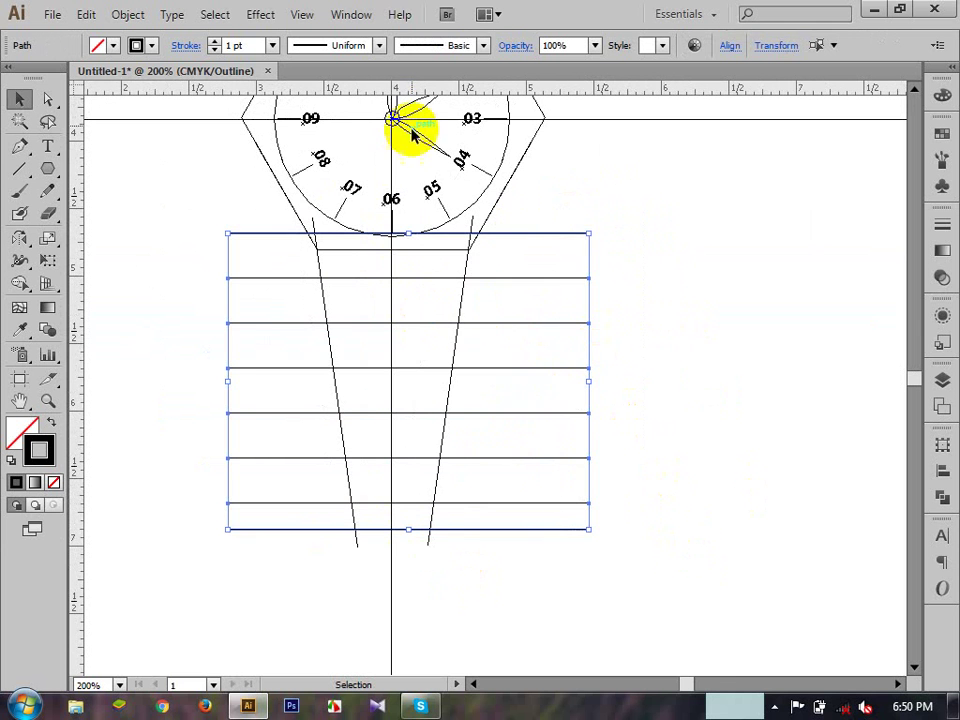
click(340, 14)
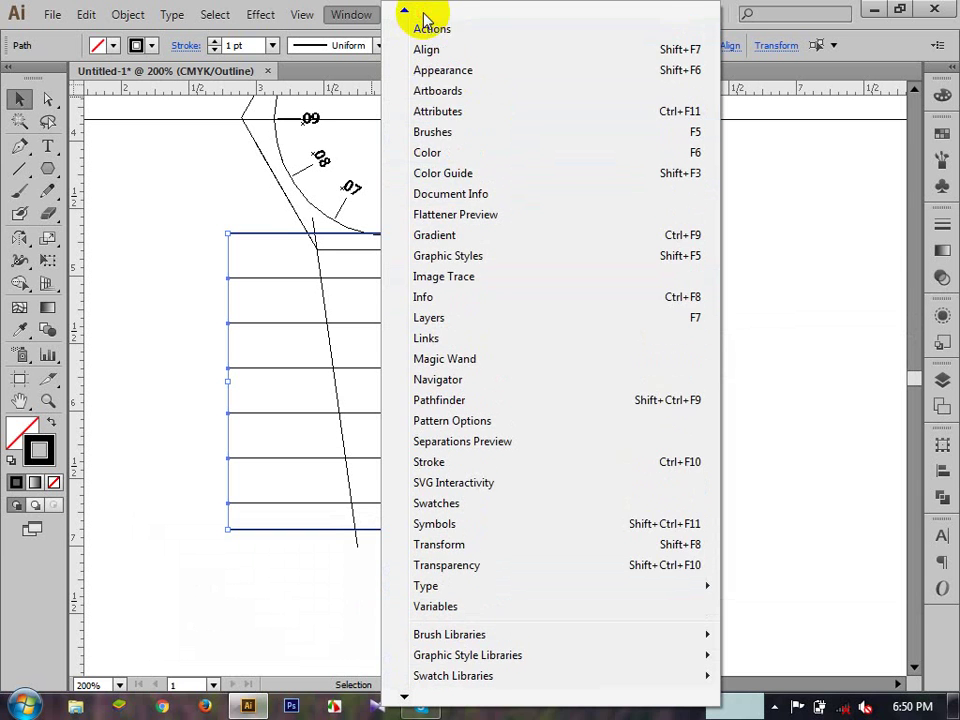
click(424, 51)
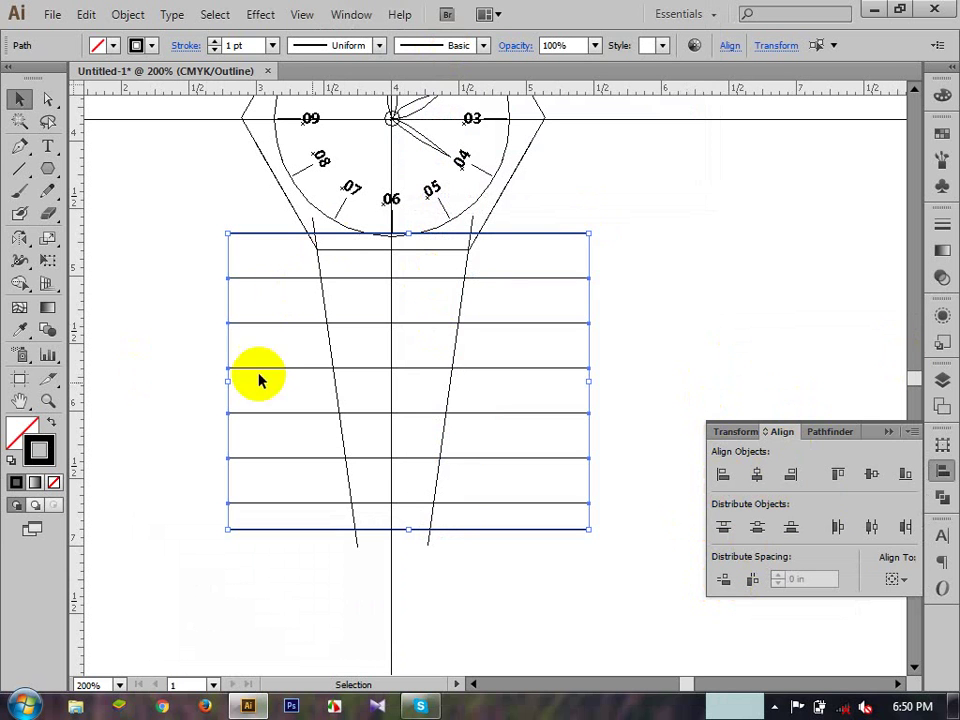
click(720, 580)
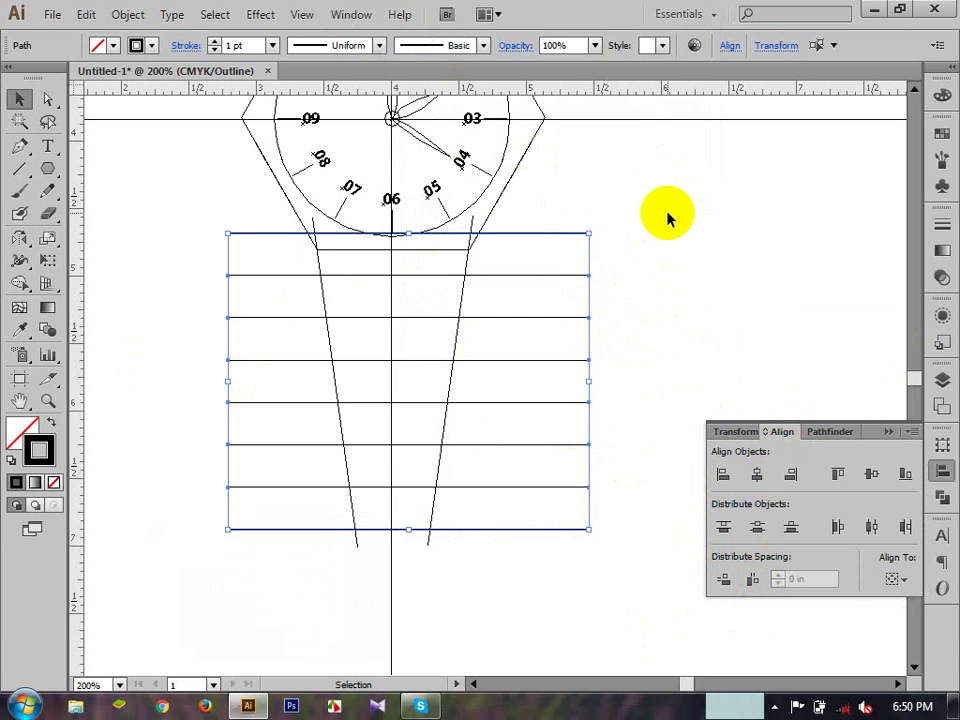
click(741, 310)
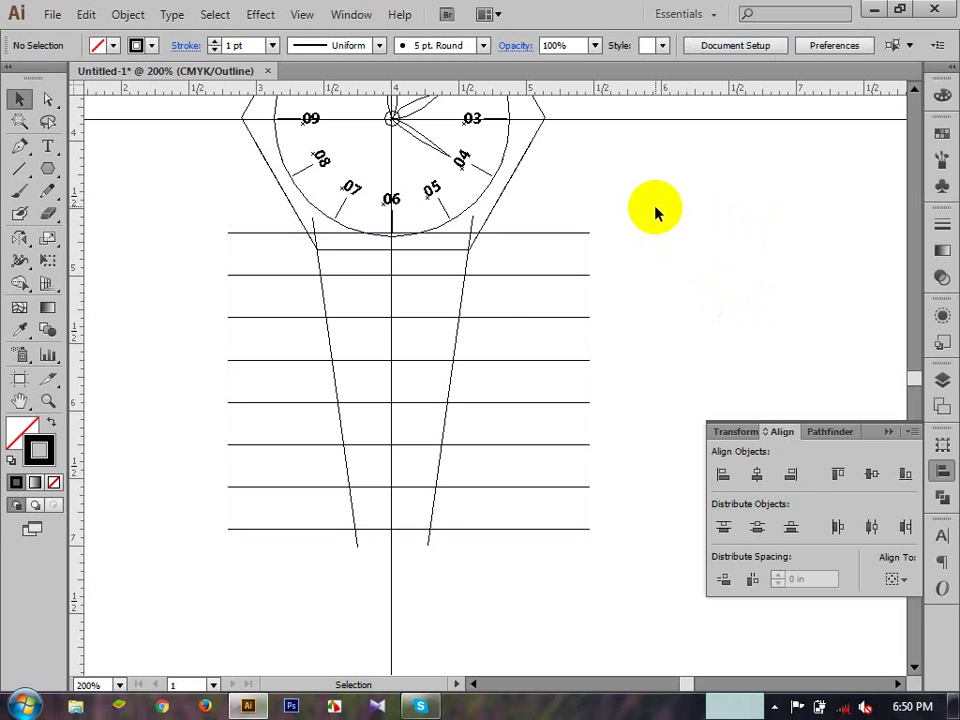
- Divide the horizontal and slanted lines together with Pathfinder to form closed tapering strap segments, and deselect them
drag(655, 204, 186, 612)
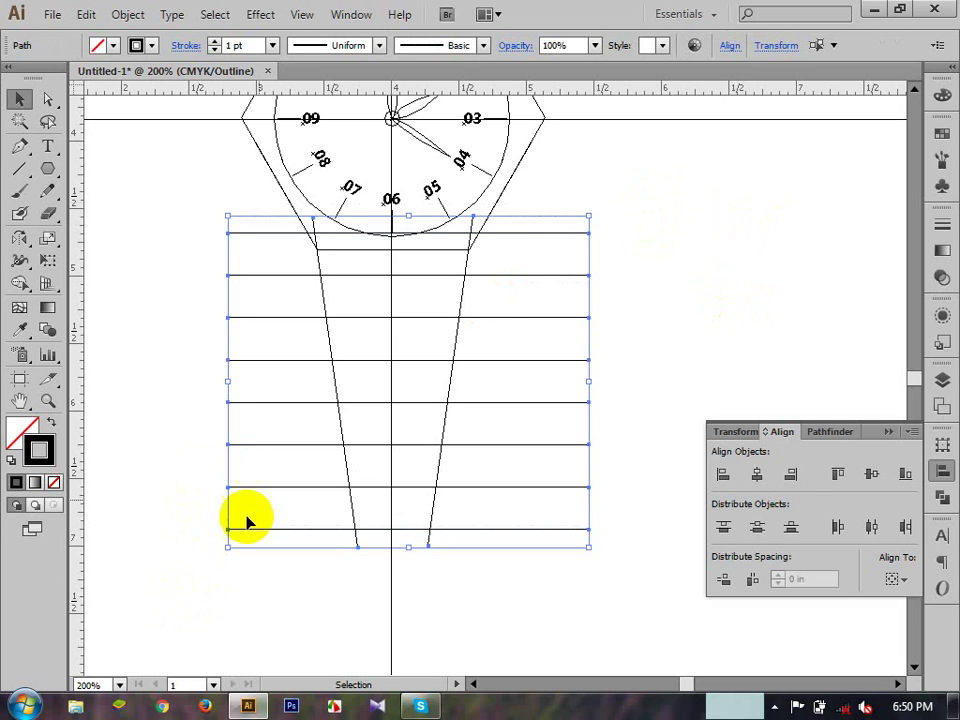
click(828, 436)
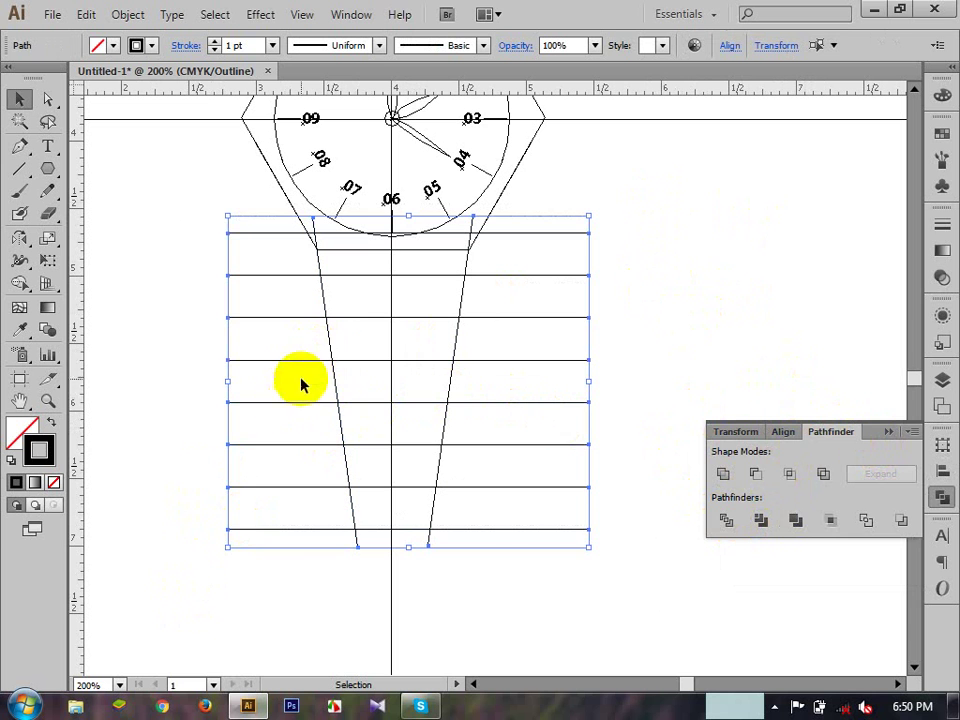
click(336, 383)
drag(161, 363, 658, 534)
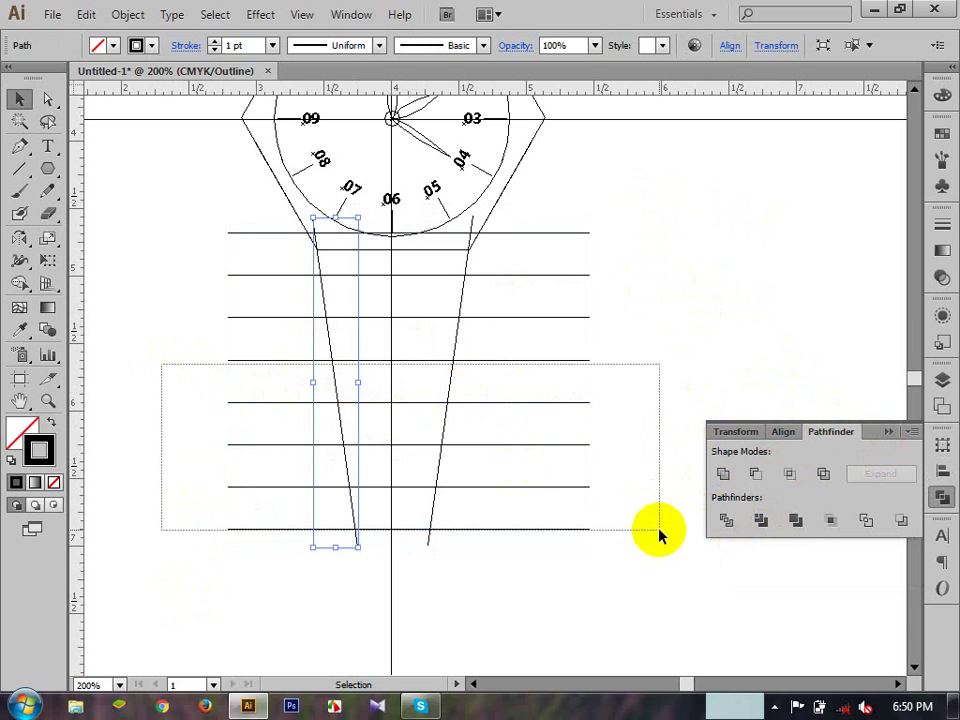
drag(510, 617, 277, 208)
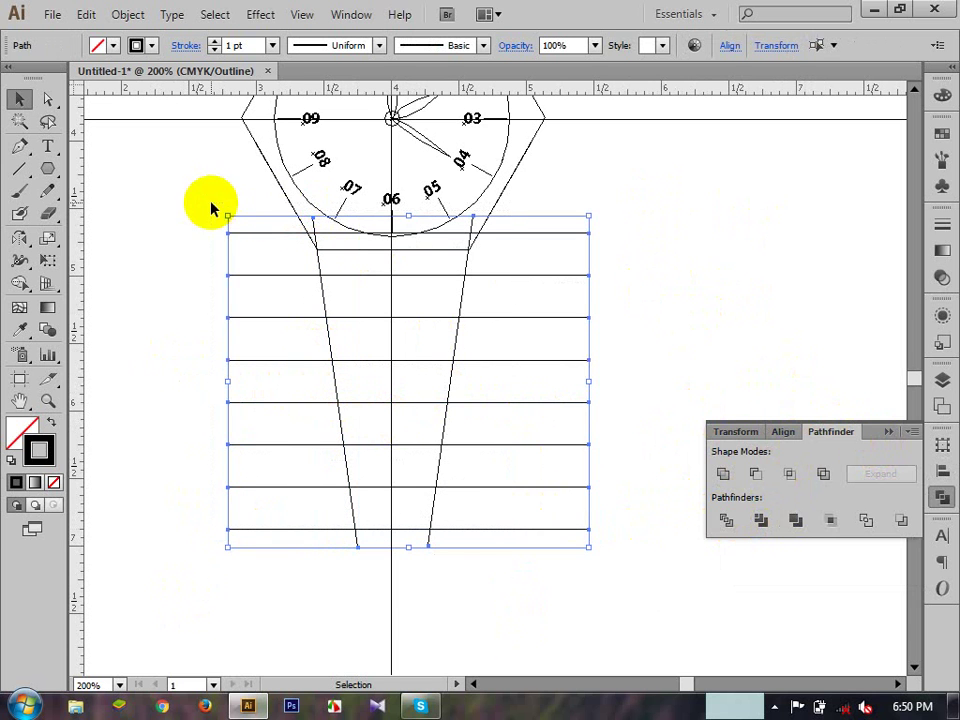
click(672, 185)
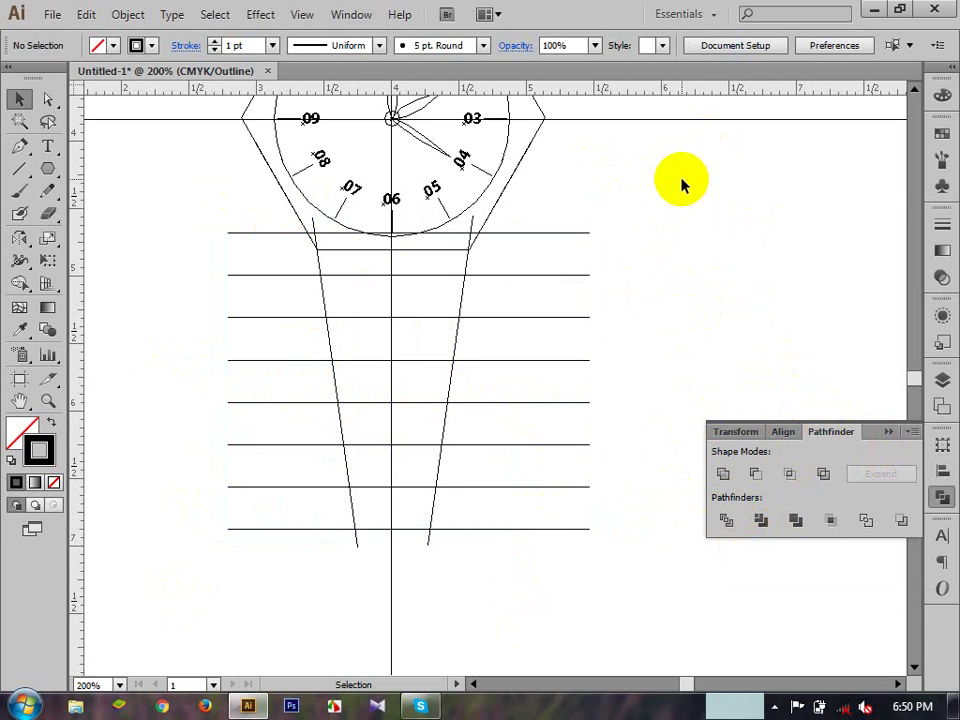
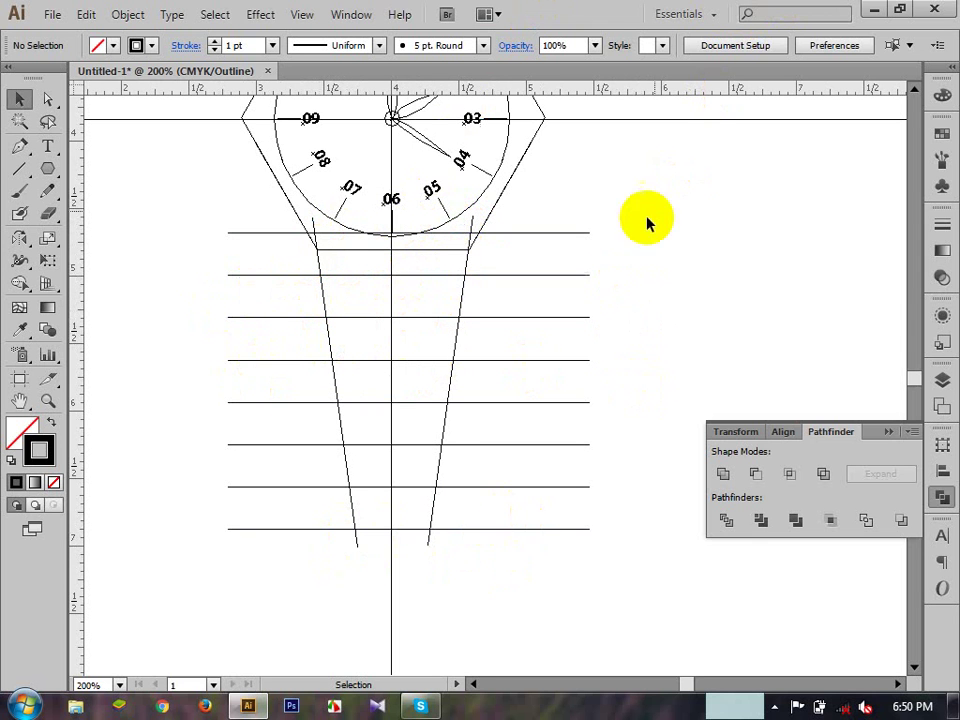
drag(693, 163, 218, 604)
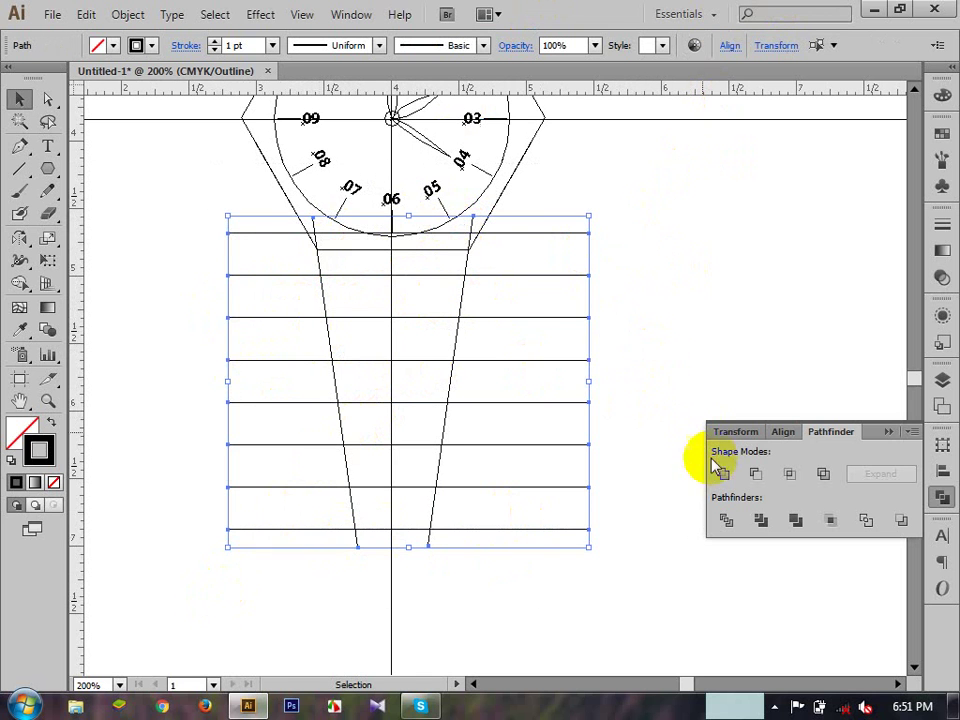
click(726, 520)
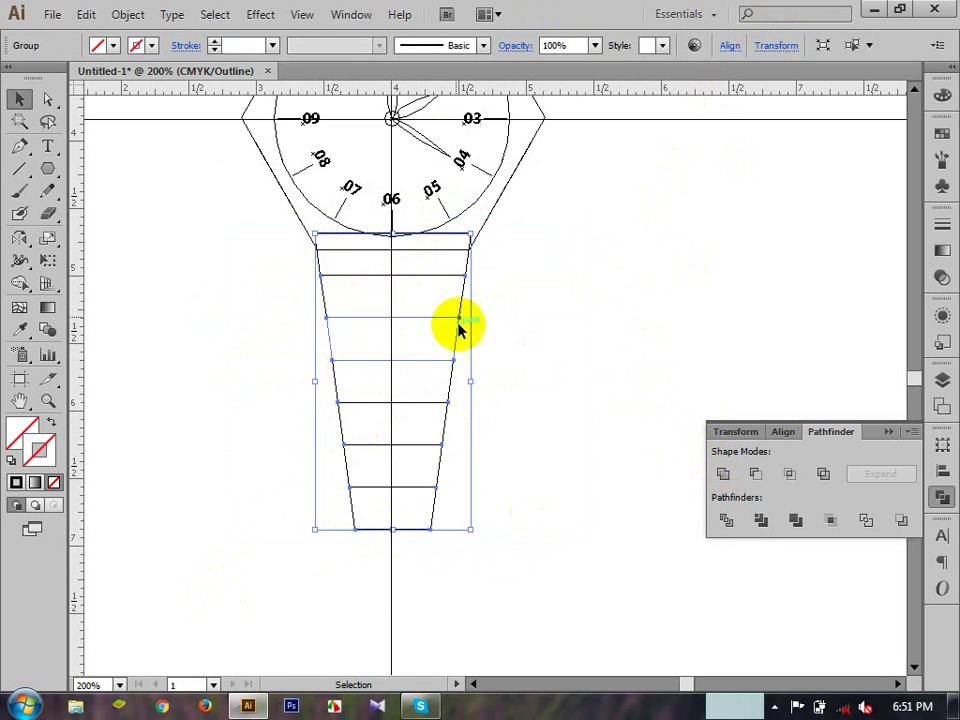
click(687, 325)
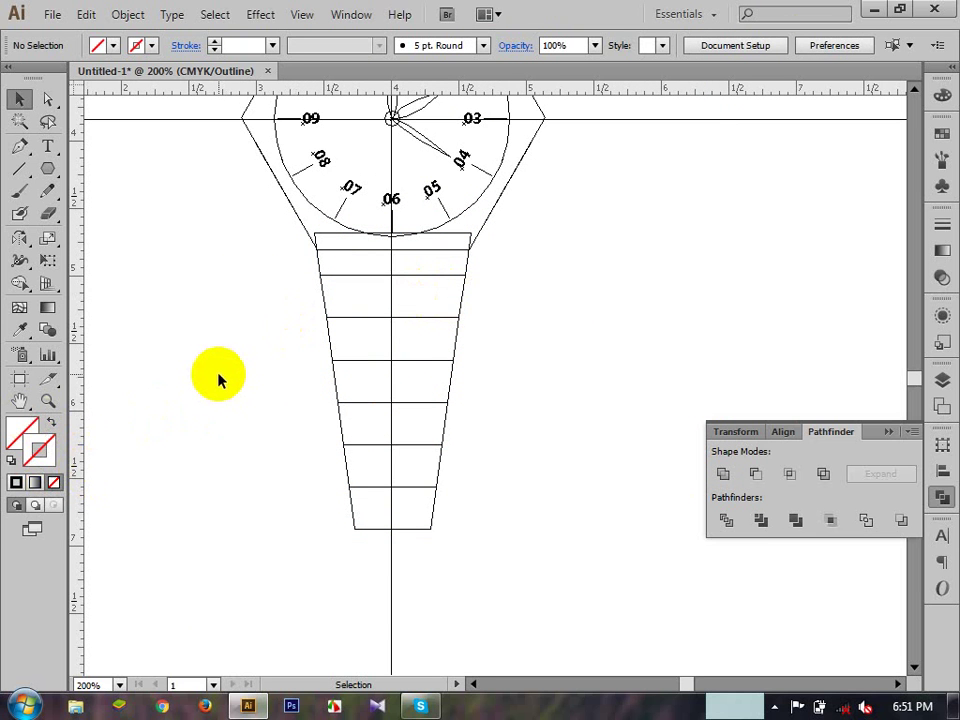
- Return to preview mode and fill all strap segments with the white-to-black linear gradient, leaving them without a stroke
key(ctrl+y)
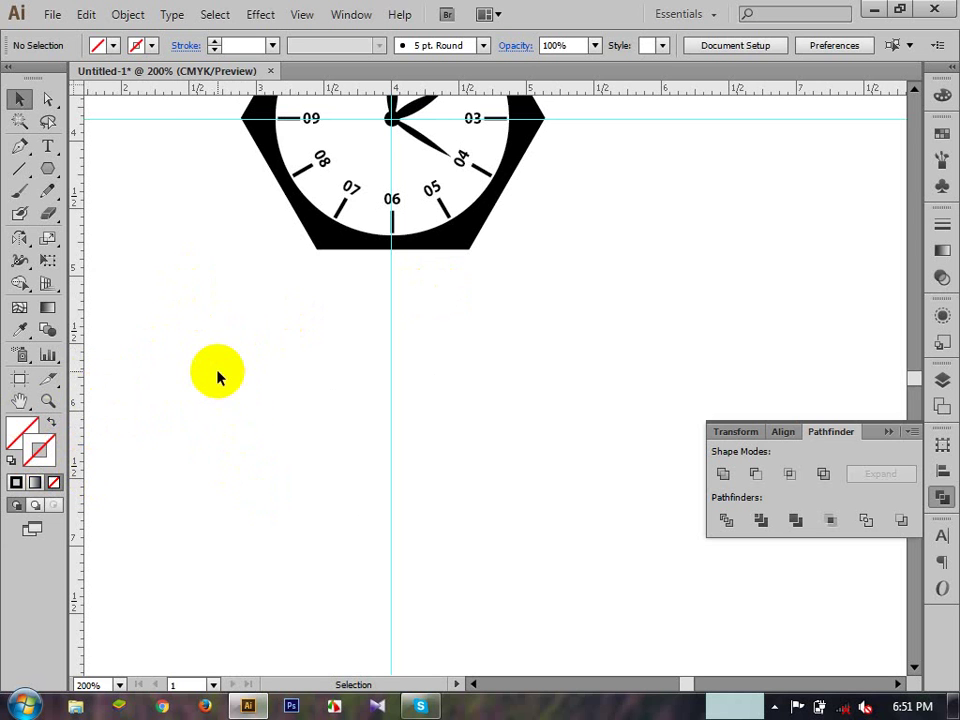
drag(204, 332, 489, 476)
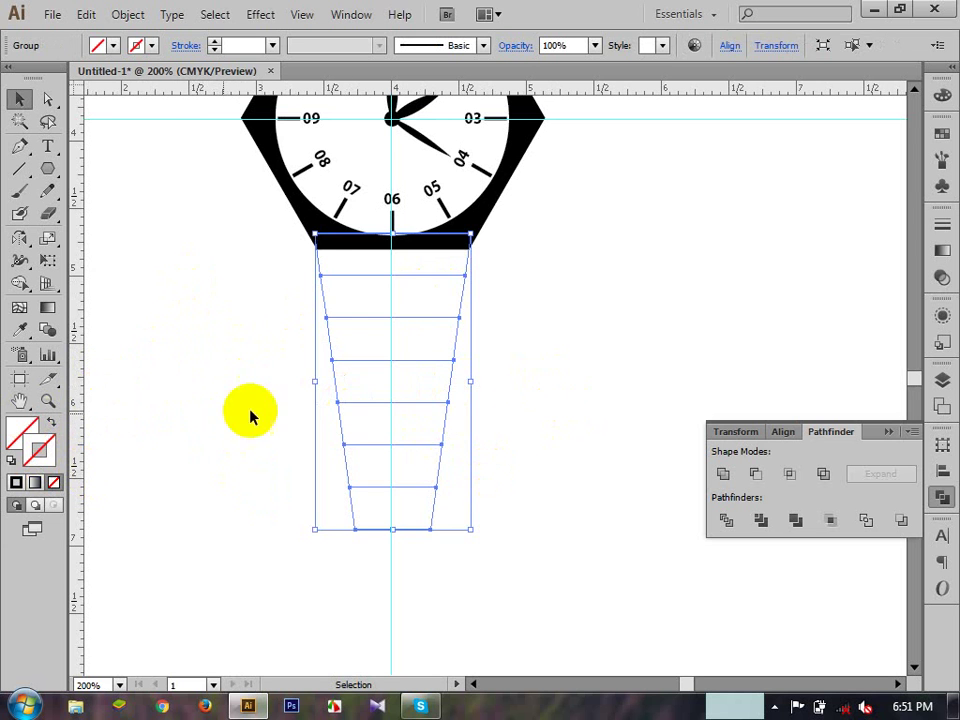
click(221, 392)
drag(206, 319, 513, 510)
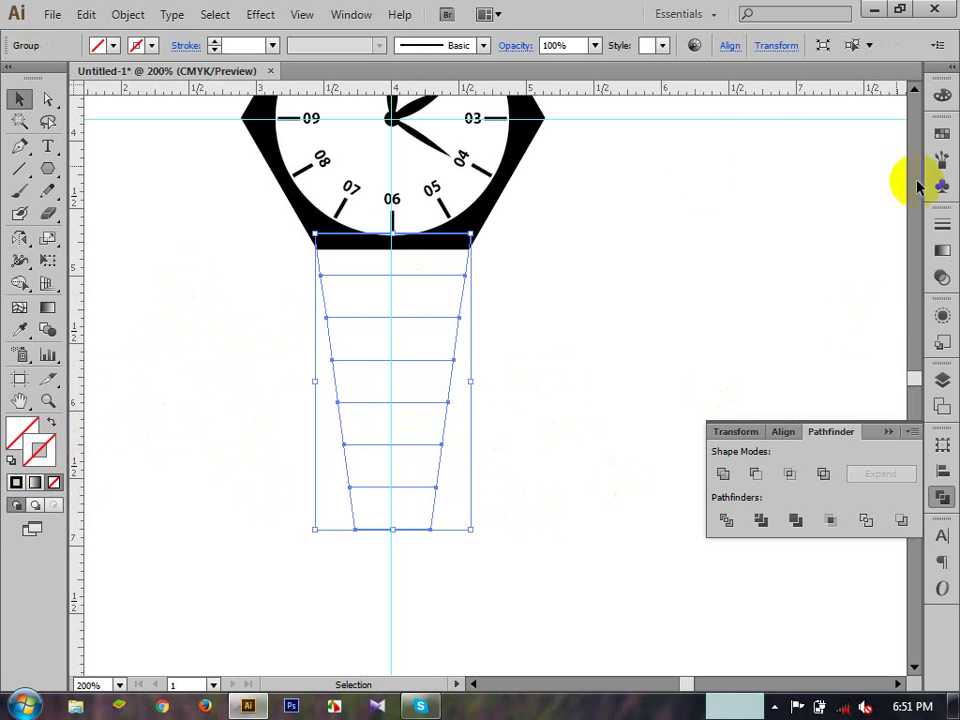
click(942, 251)
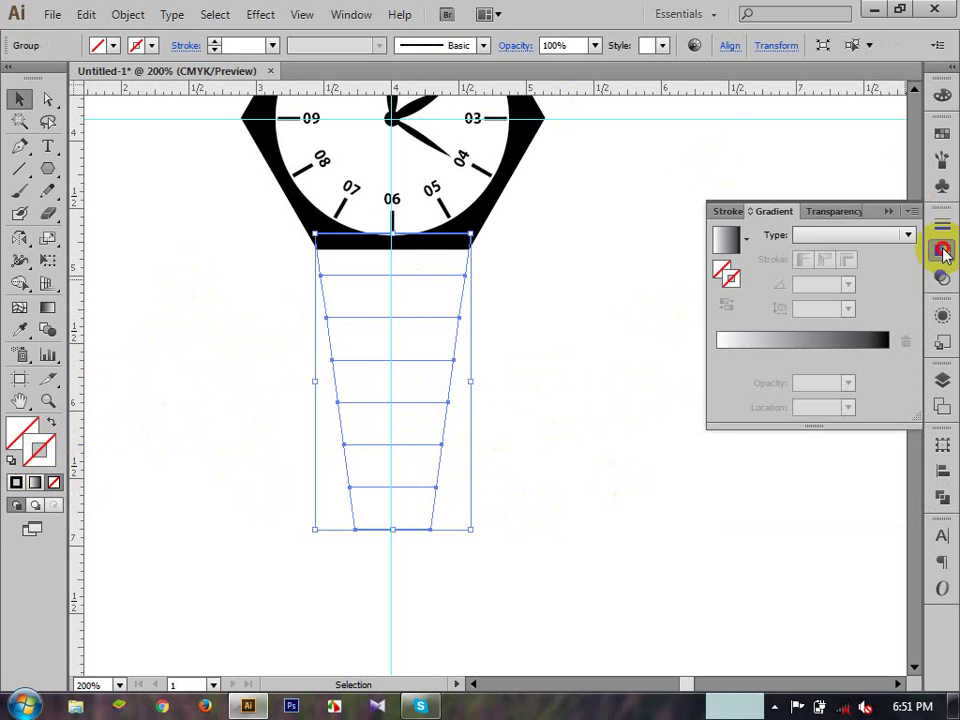
click(942, 251)
click(942, 251)
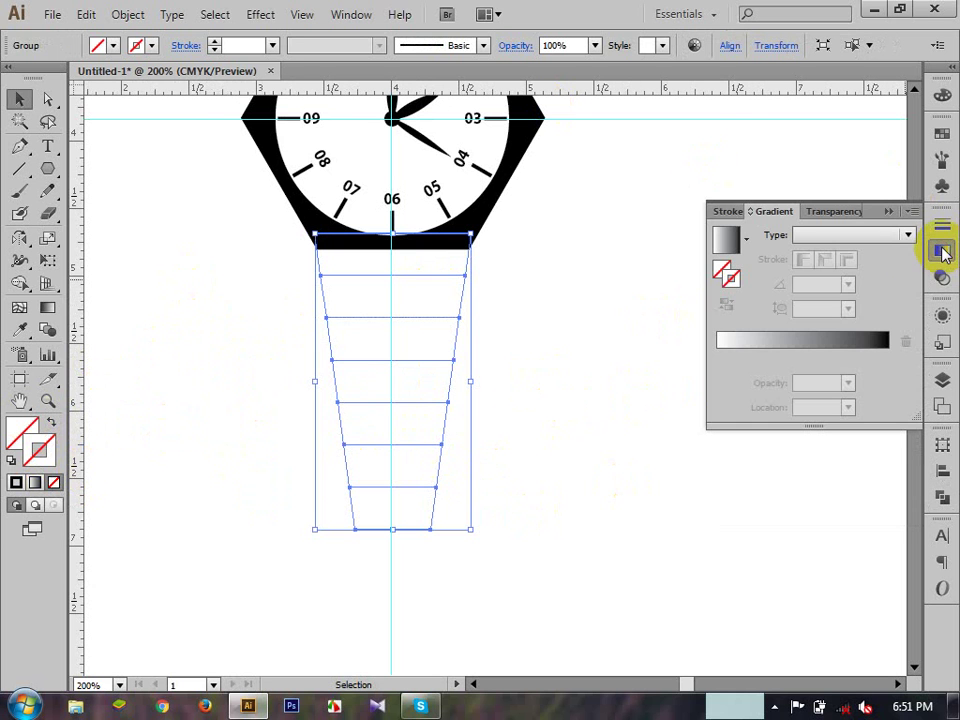
click(729, 243)
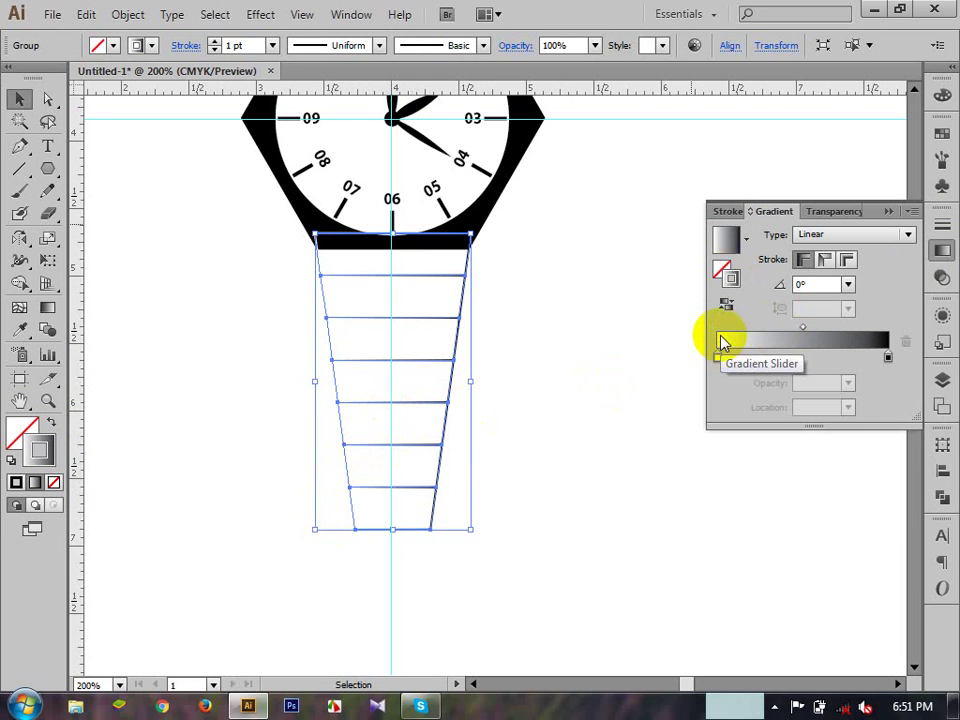
key(slash)
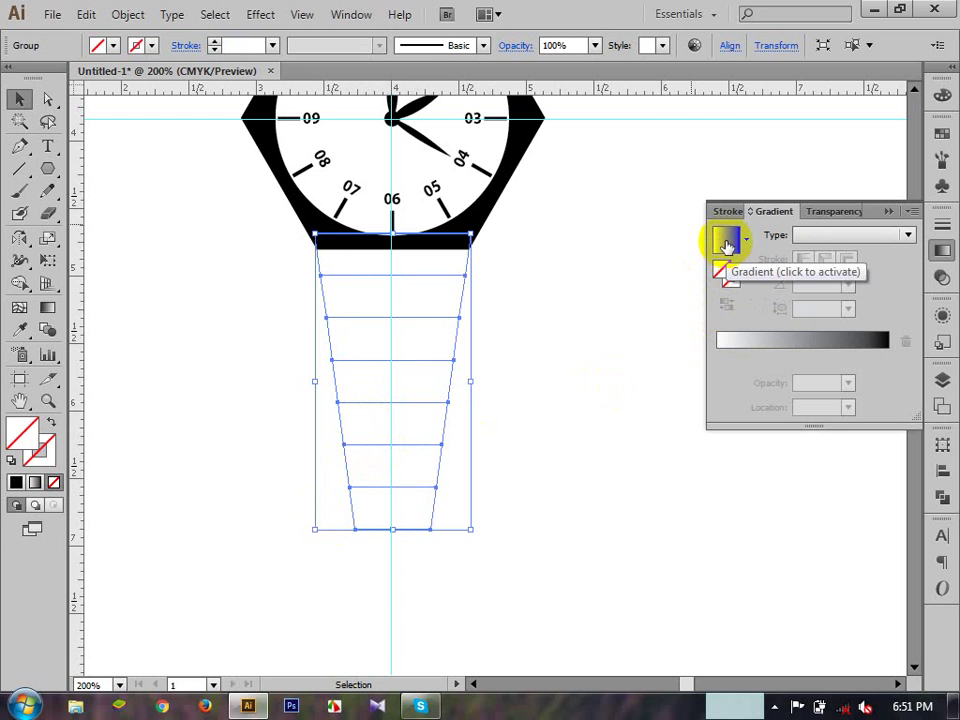
click(724, 238)
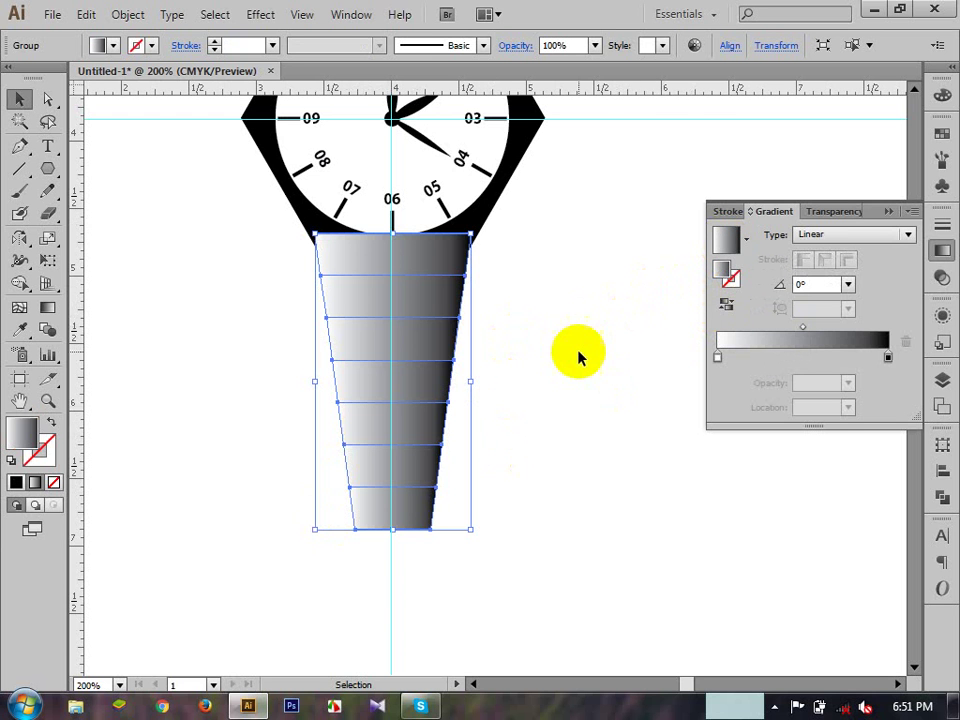
- Set the strap gradient's angle to 90° so each segment shades vertically, and deselect the strap
click(825, 284)
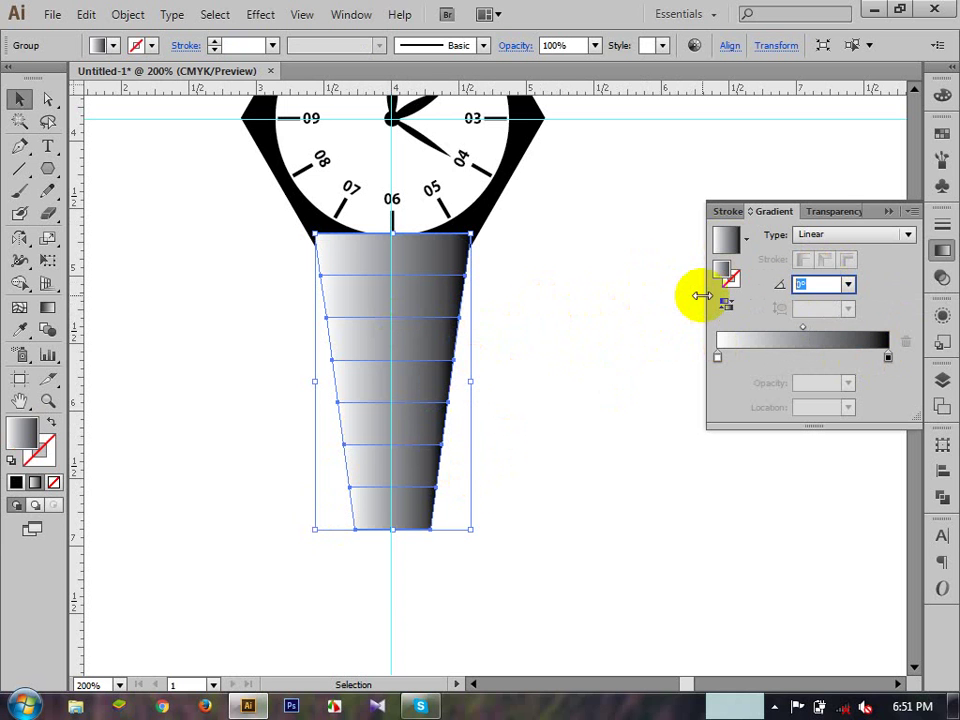
key(Return)
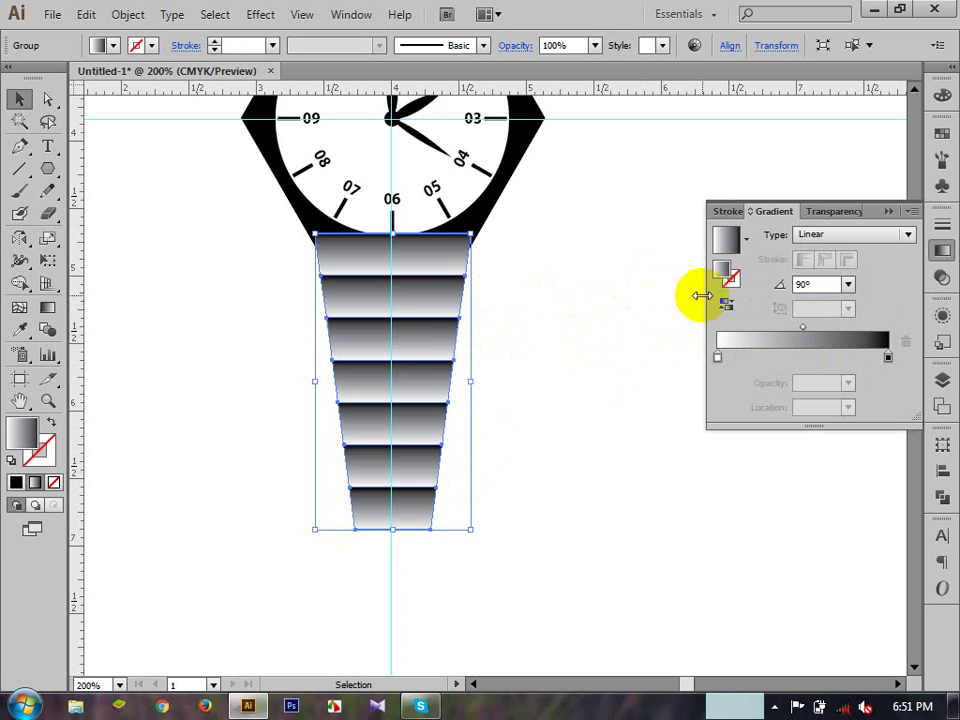
click(649, 287)
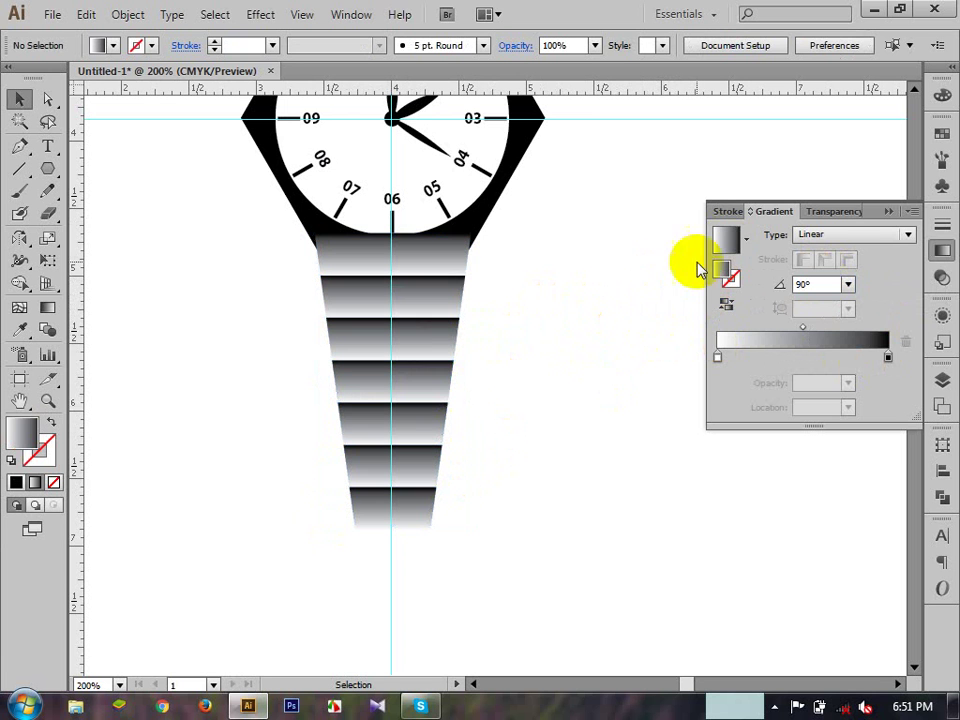
click(891, 211)
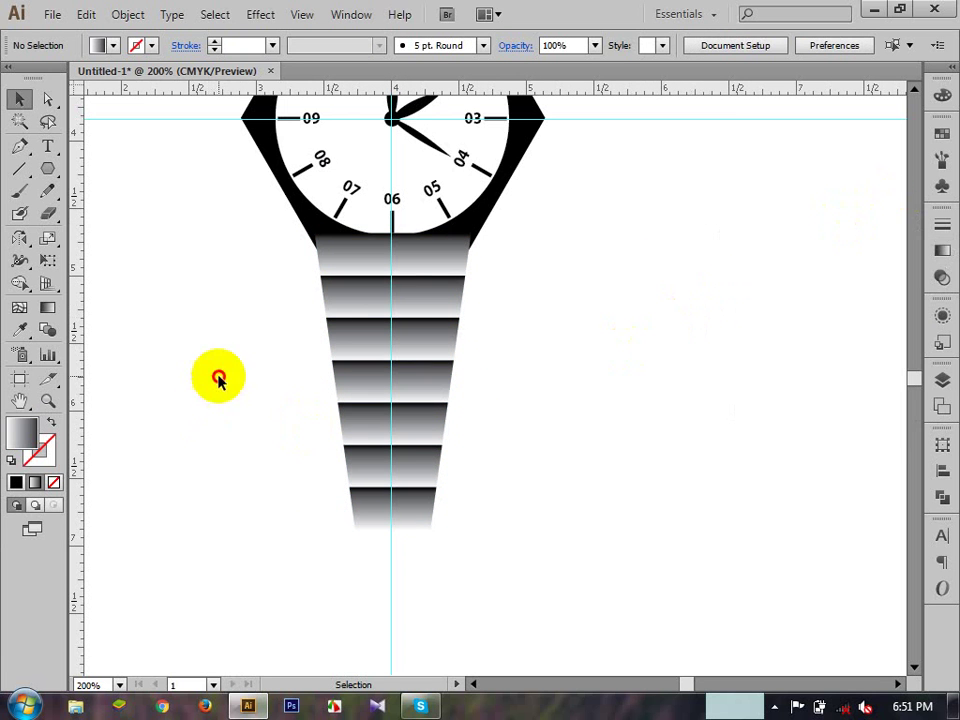
- Send the strap group to the back, behind the watch's hexagonal frame, and deselect it
click(390, 400)
right_click(380, 342)
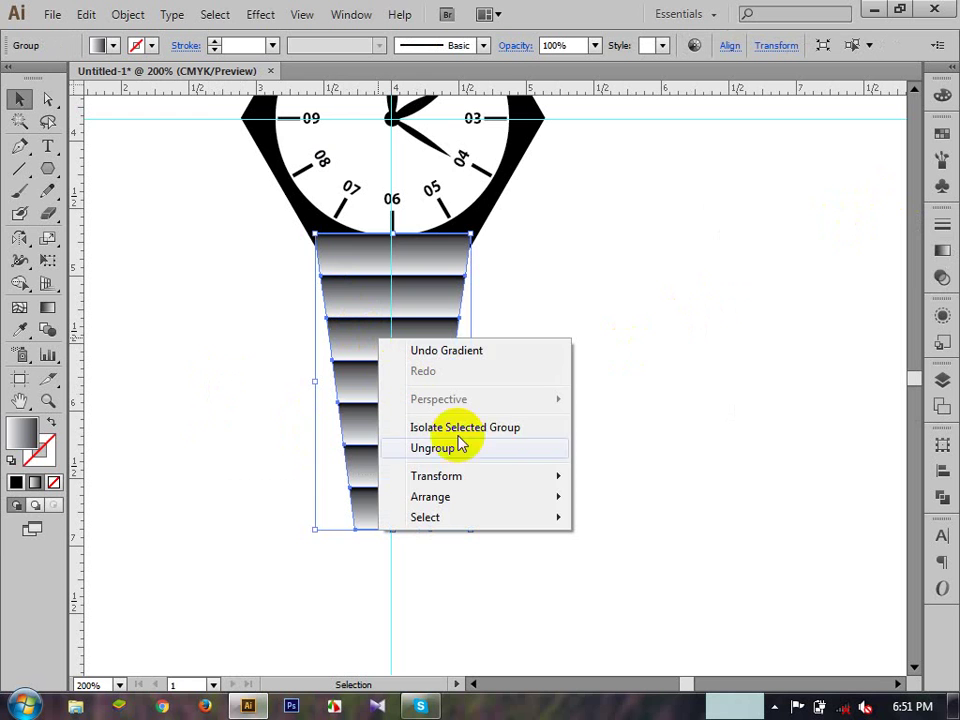
mouse_move(520, 494)
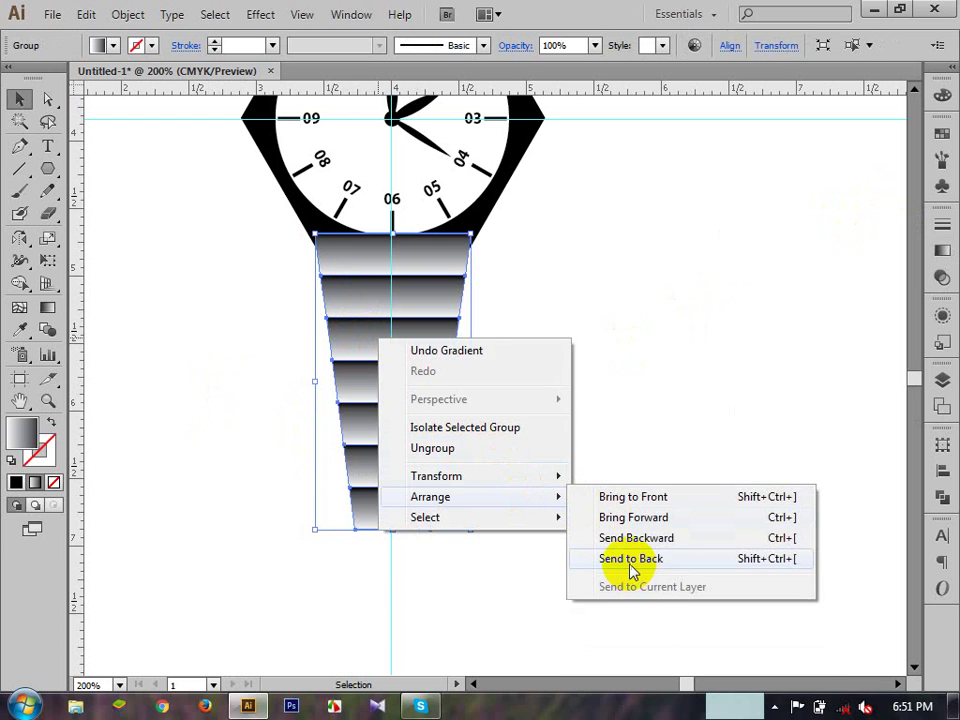
click(630, 558)
click(641, 419)
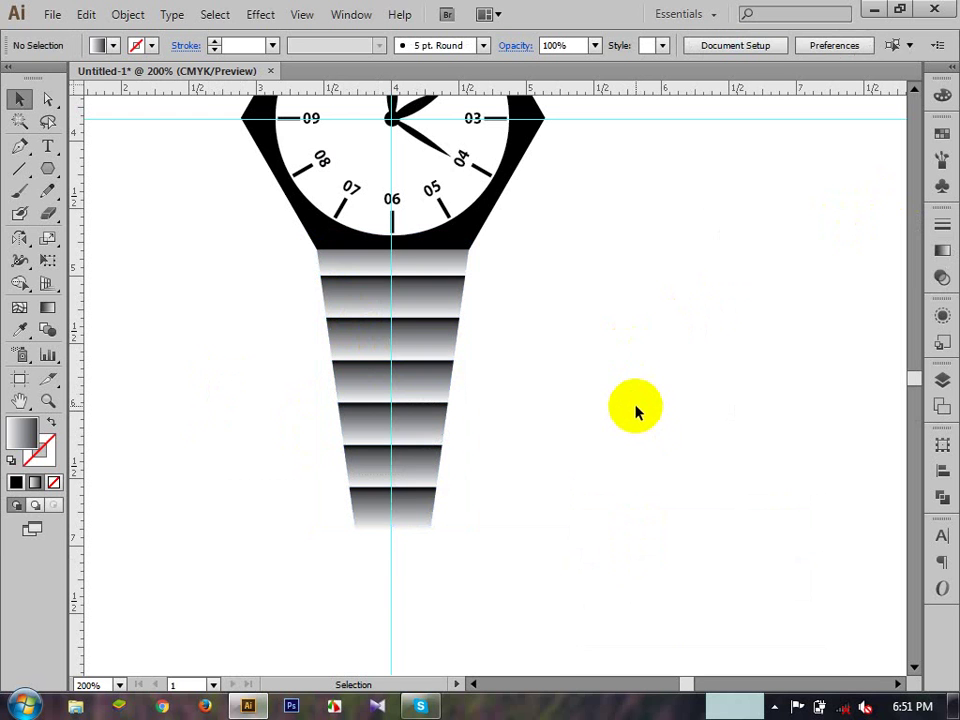
- Reselect the strap and switch the black end stop of its gradient from grayscale to CMYK colour
scroll(634, 402, up, 2)
click(386, 462)
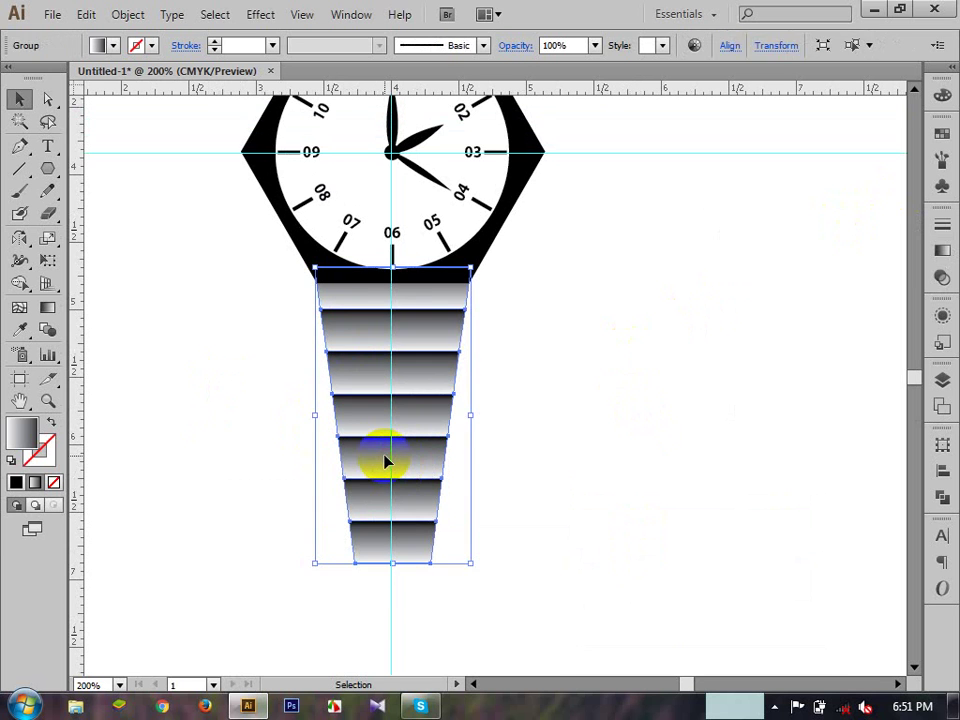
click(941, 250)
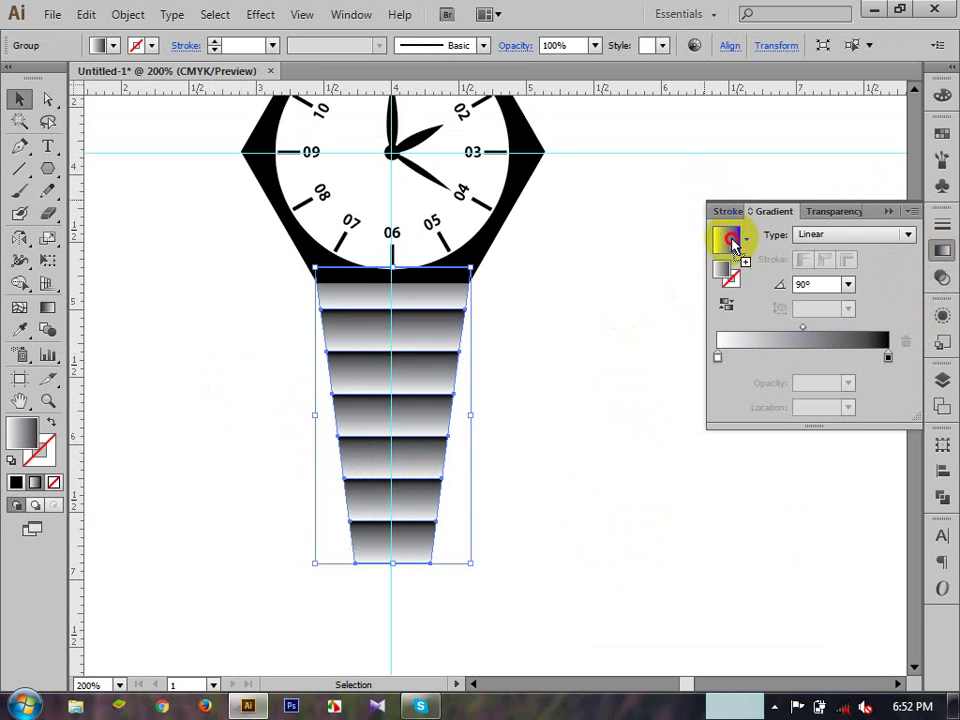
click(886, 358)
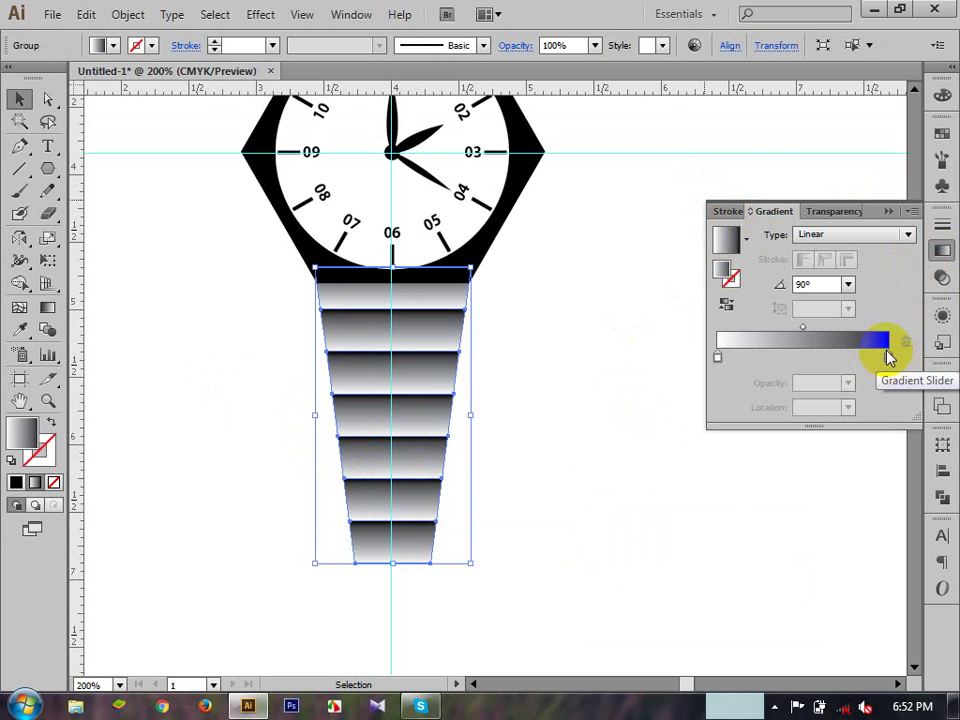
double_click(887, 358)
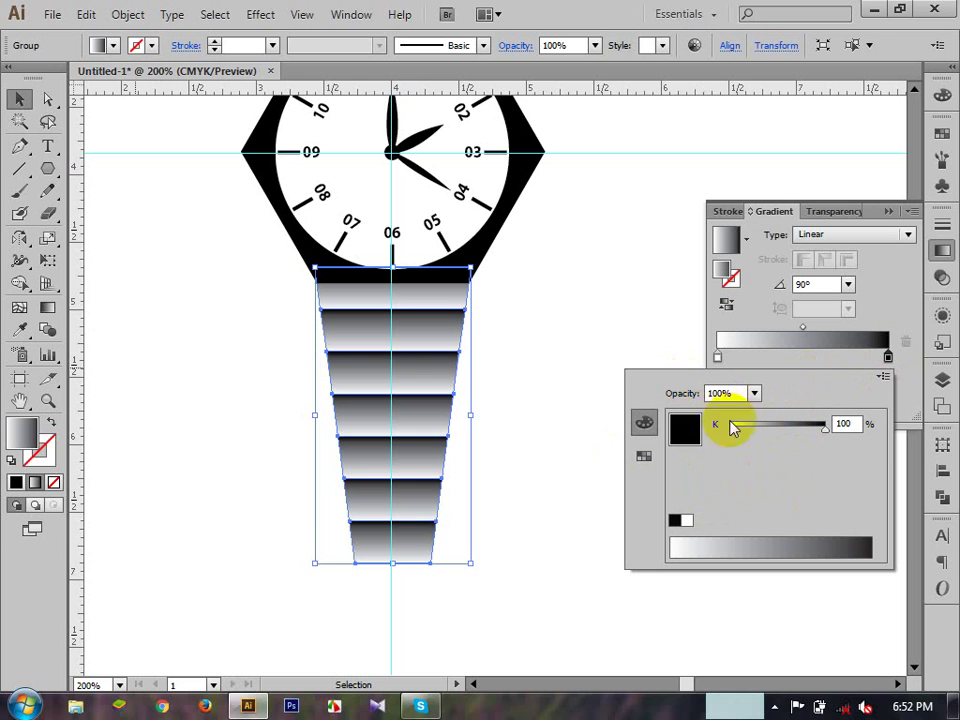
click(883, 377)
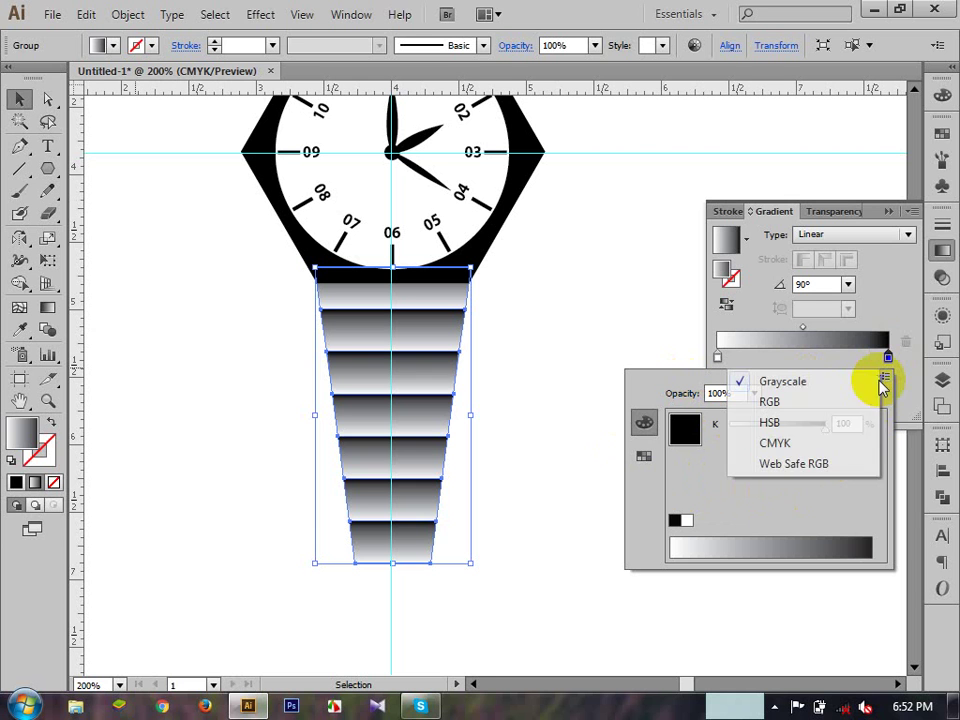
click(789, 446)
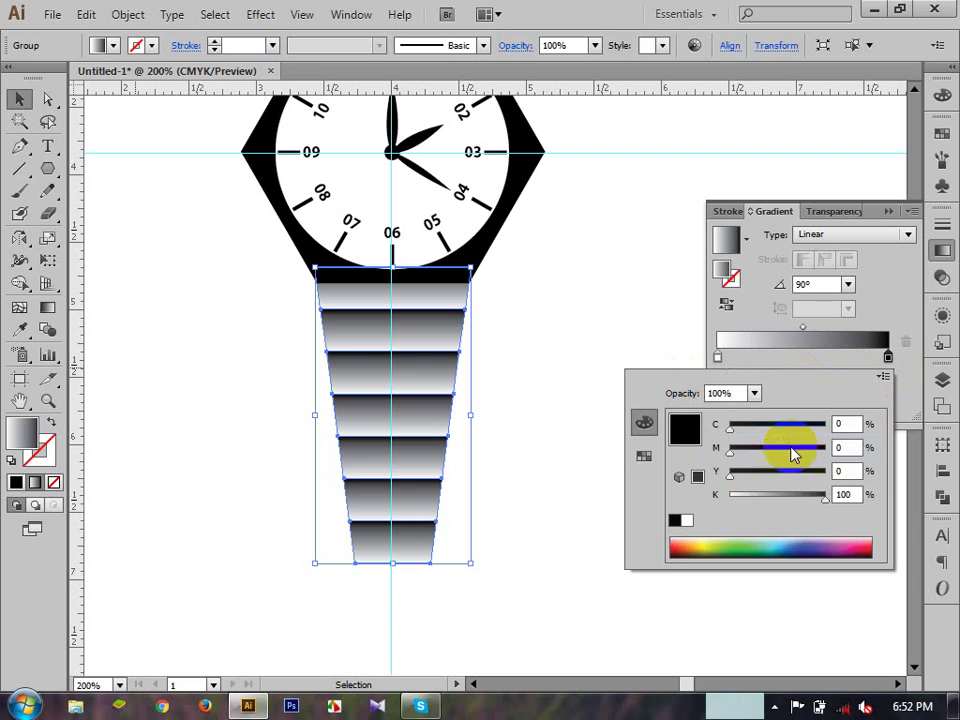
- Recolour the strap gradient's dark end stop gold with 21% cyan, 34% magenta and 100% yellow, and deselect the strap
click(706, 548)
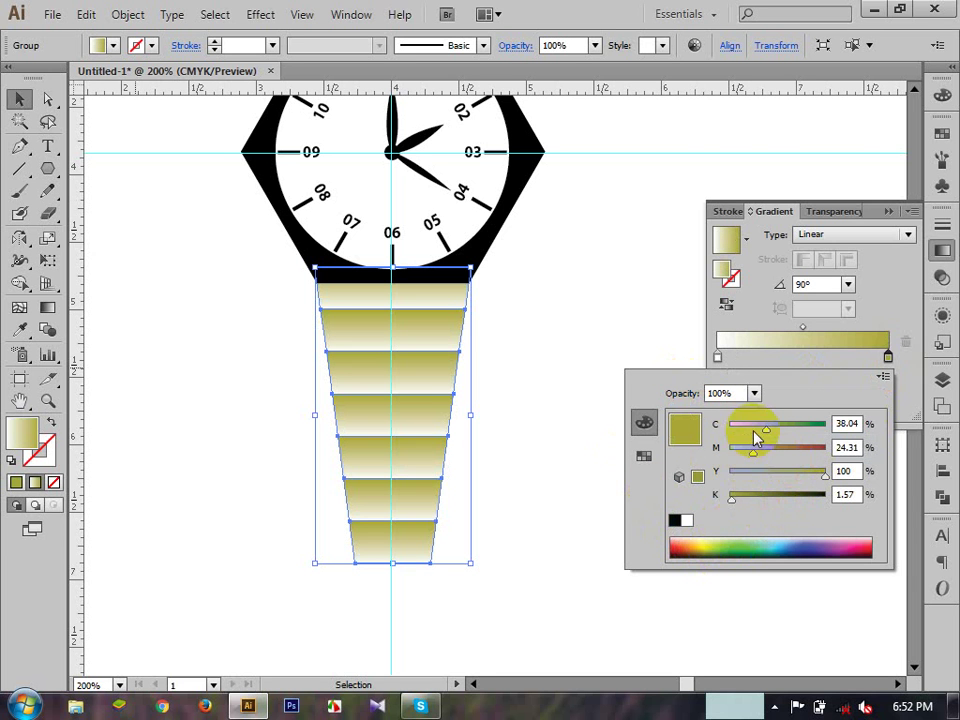
mouse_move(755, 434)
mouse_down()
mouse_move(739, 428)
mouse_move(742, 436)
mouse_move(757, 426)
mouse_move(765, 454)
mouse_move(749, 430)
mouse_up()
click(611, 336)
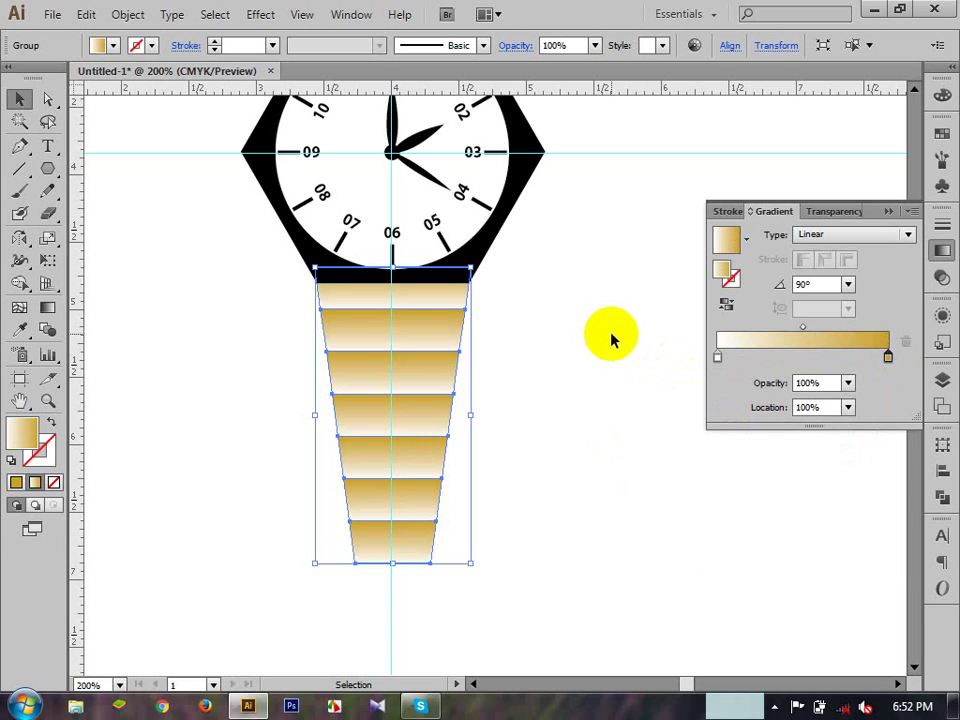
click(611, 345)
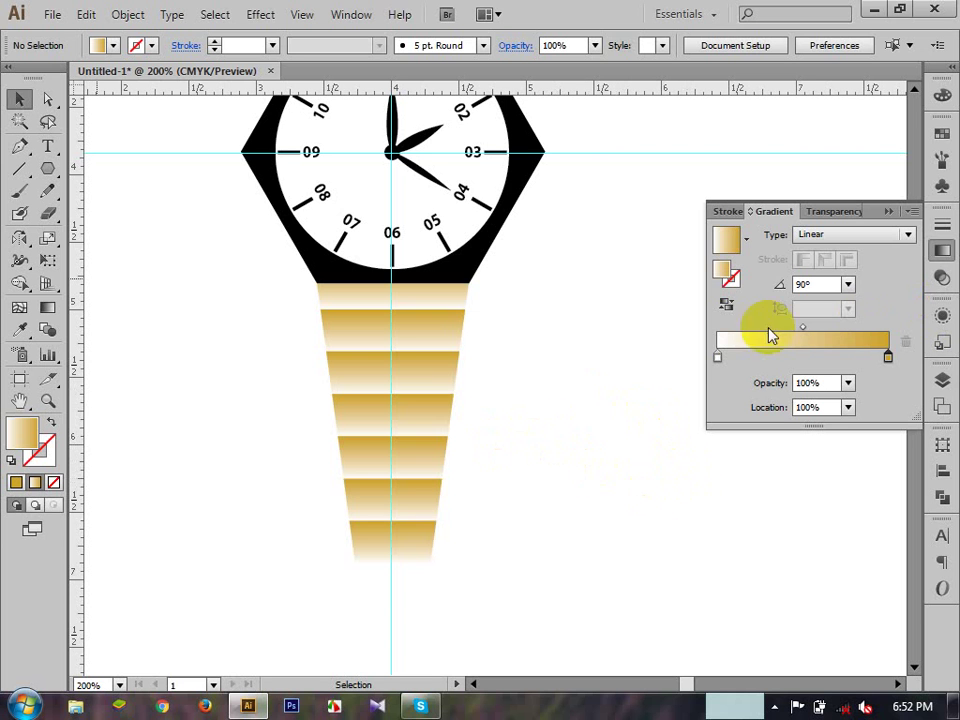
- Change the strap gradient's gold end stop to orange by adjusting its CMYK values, and deselect the strap
double_click(889, 357)
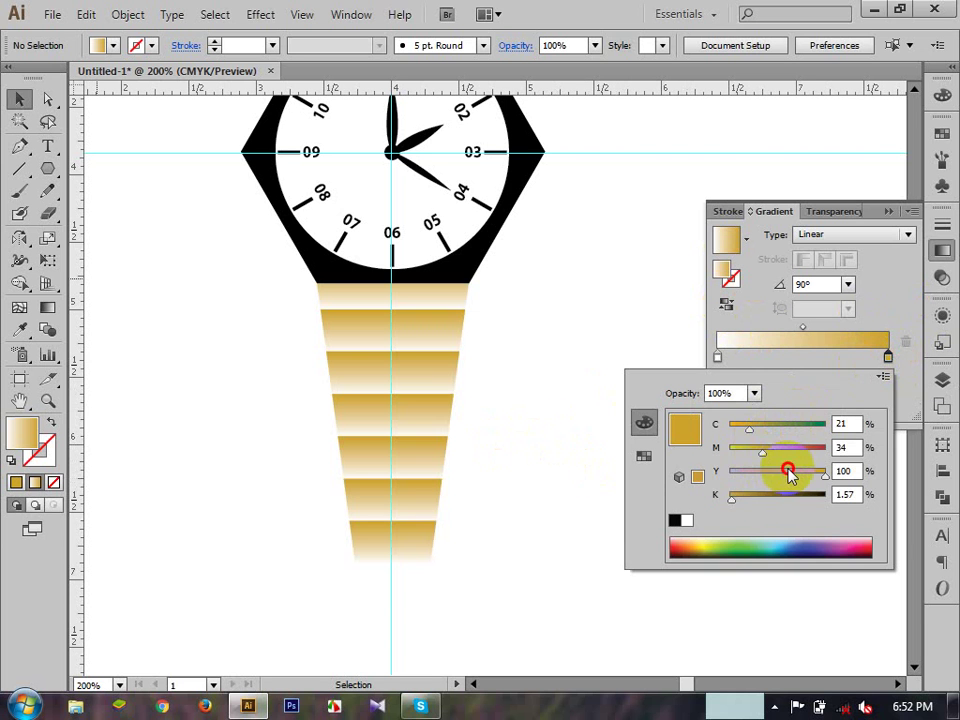
drag(781, 481, 754, 467)
click(443, 450)
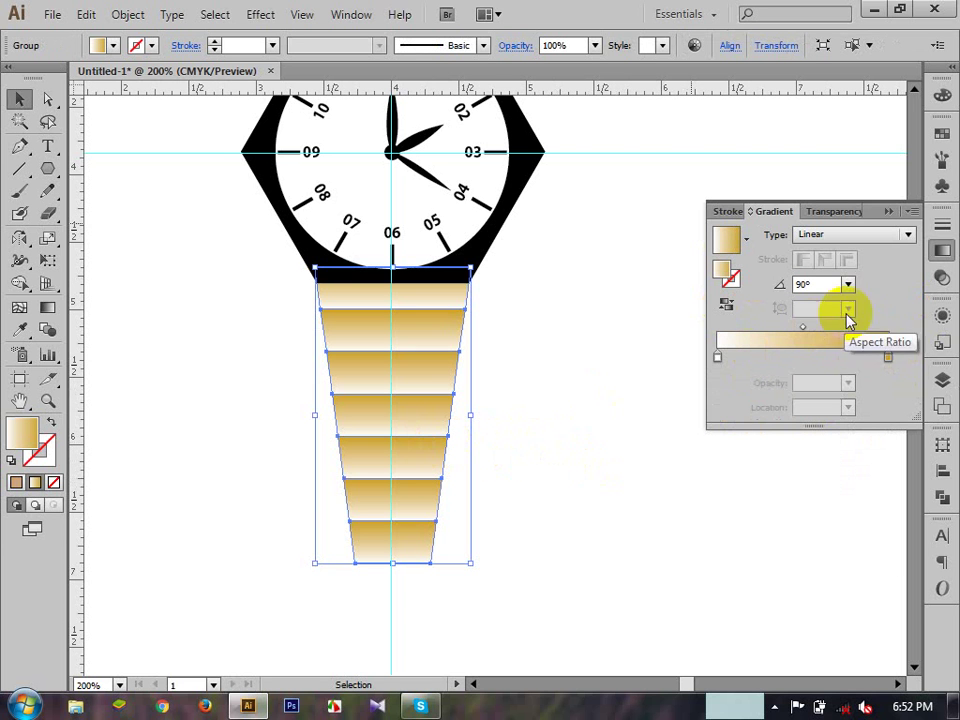
double_click(889, 357)
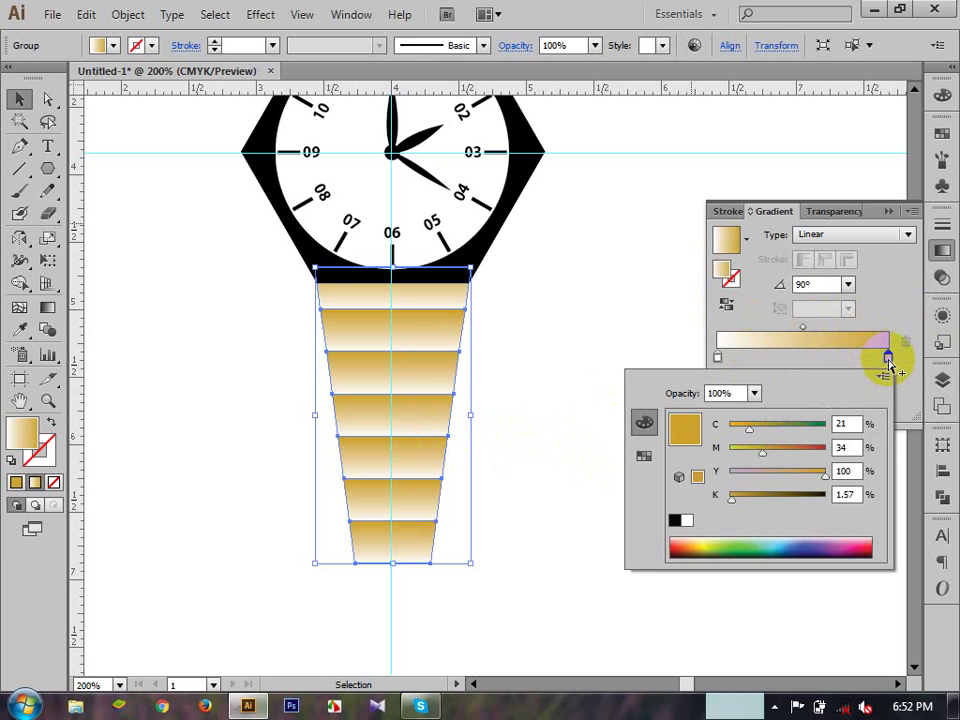
drag(761, 450, 718, 429)
click(749, 429)
click(456, 386)
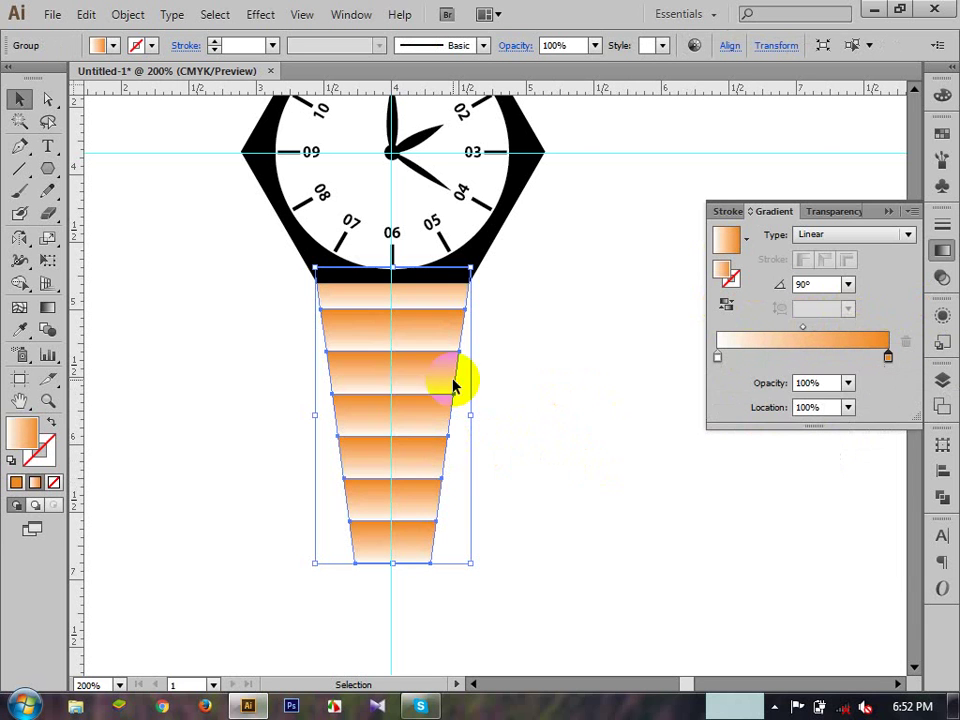
click(540, 365)
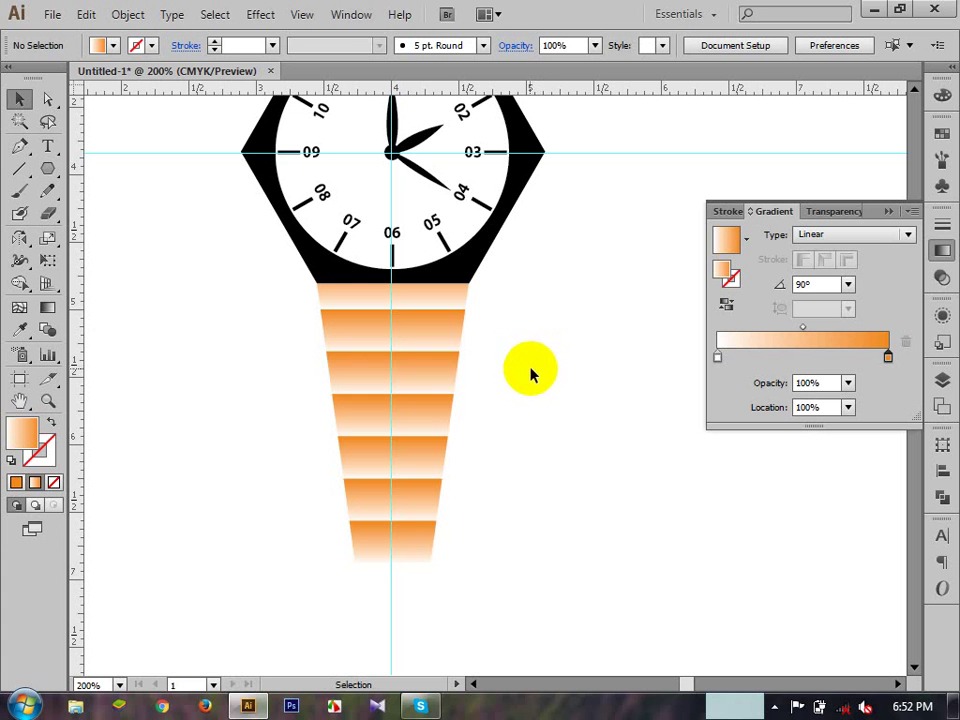
- Reflect a copy of the strap across the horizontal guide to form the matching strap above the watch, and deselect it
key(space)
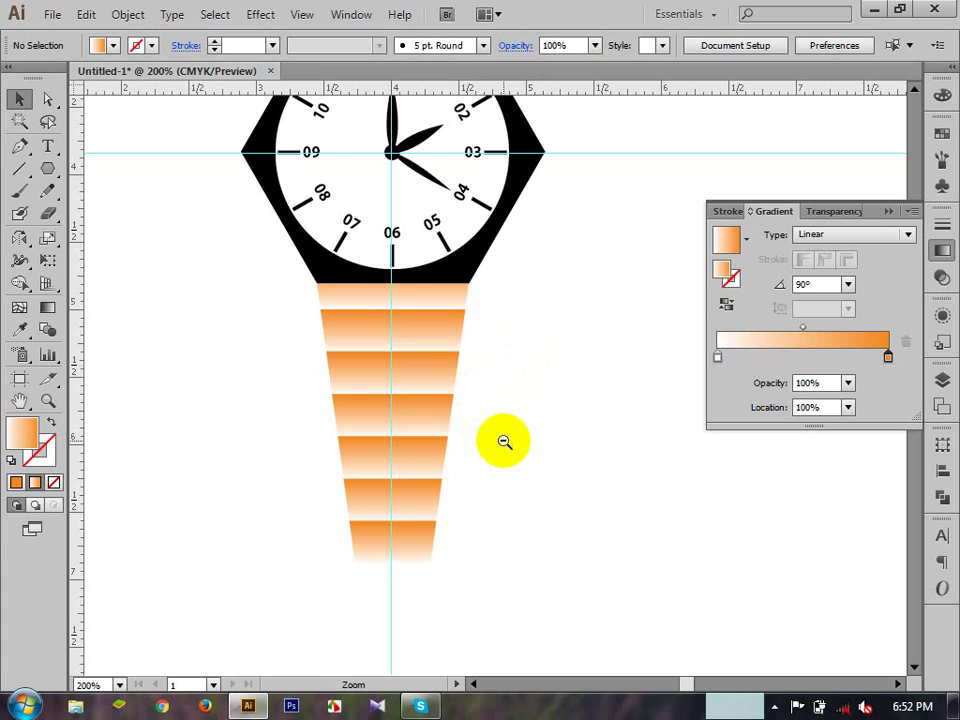
ctrl+alt+click(501, 437)
ctrl+alt+click(500, 410)
drag(384, 339, 478, 388)
click(19, 240)
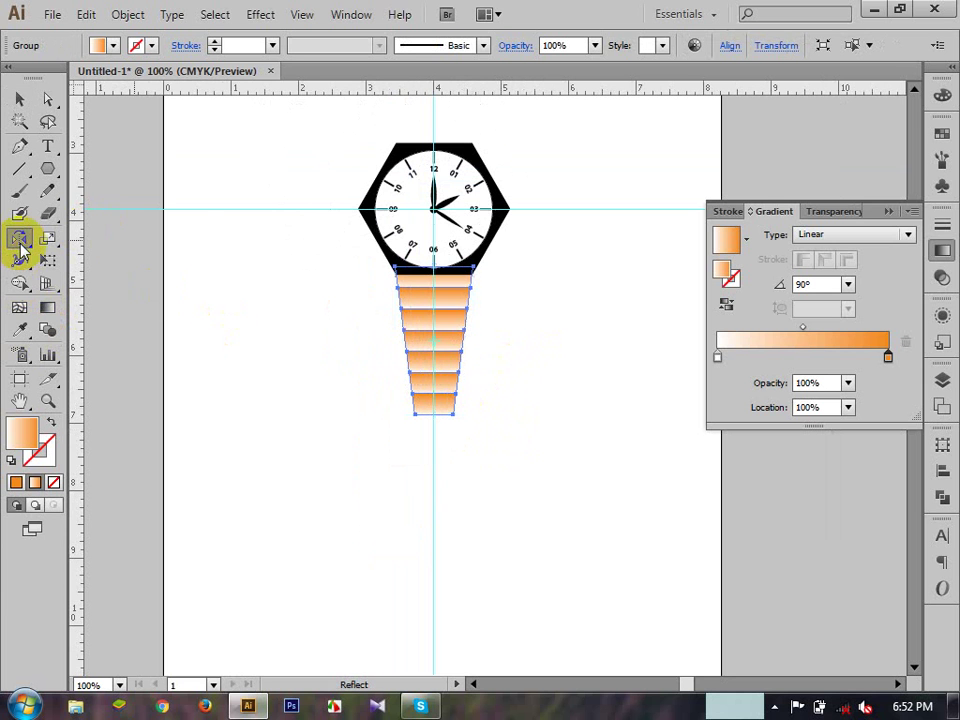
click(184, 210)
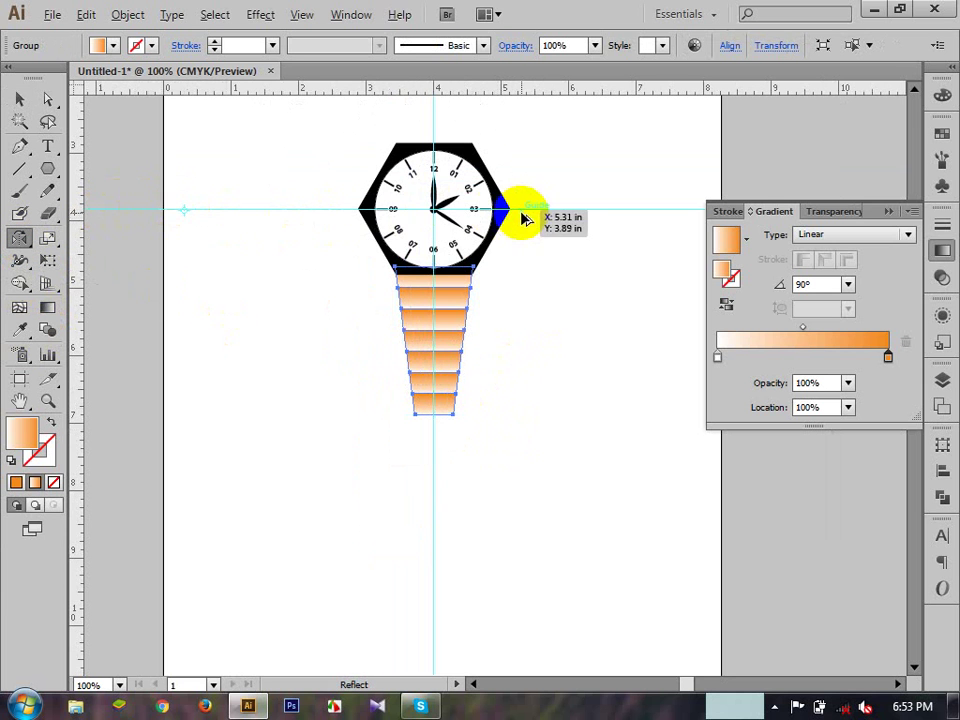
drag(537, 207, 514, 214)
scroll(354, 266, up, 3)
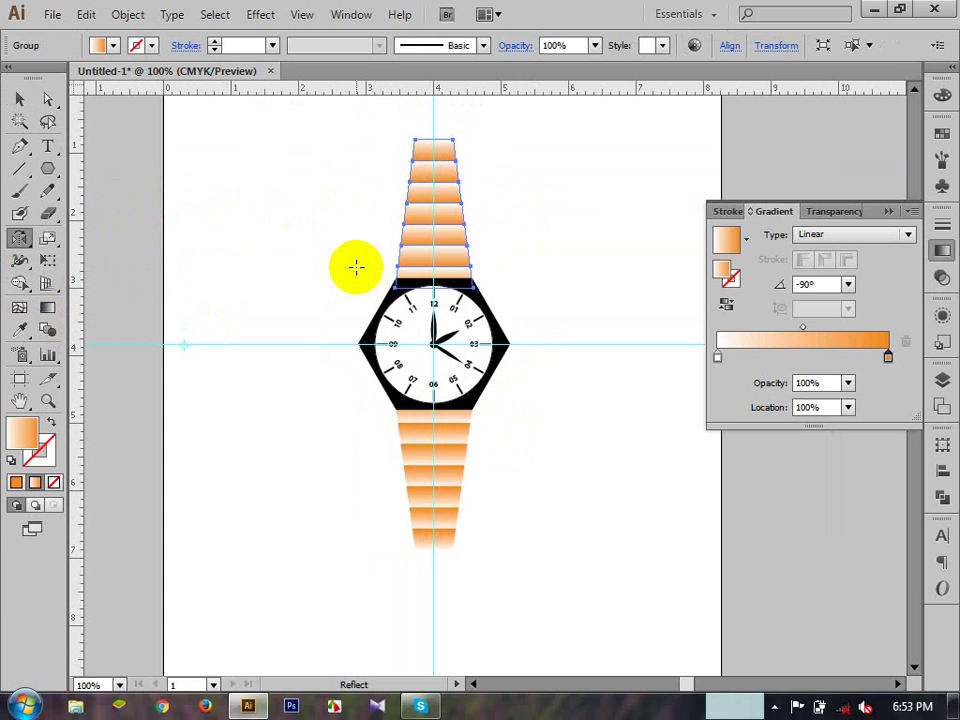
click(19, 98)
click(150, 203)
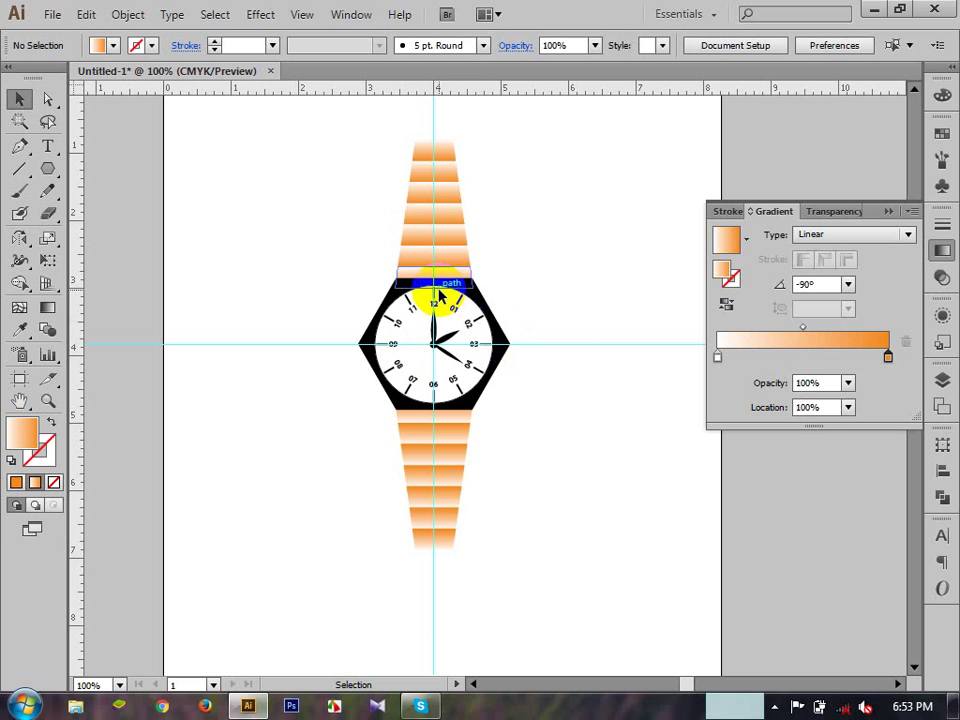
- Unlock all locked objects in the artwork and leave nothing selected
right_click(444, 338)
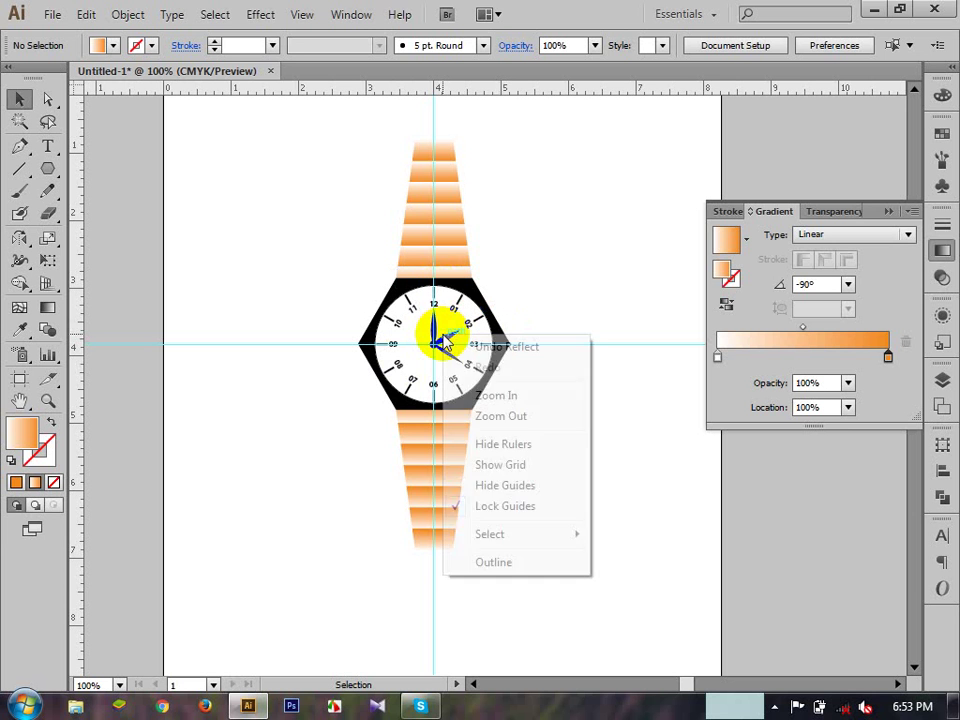
click(290, 228)
click(128, 14)
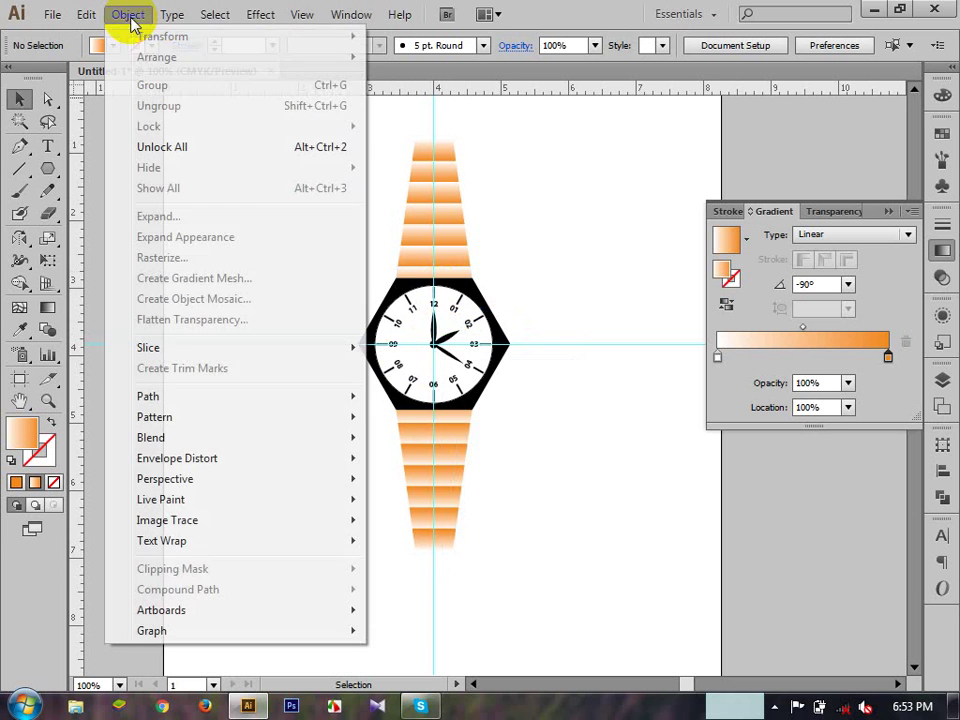
click(193, 146)
click(212, 206)
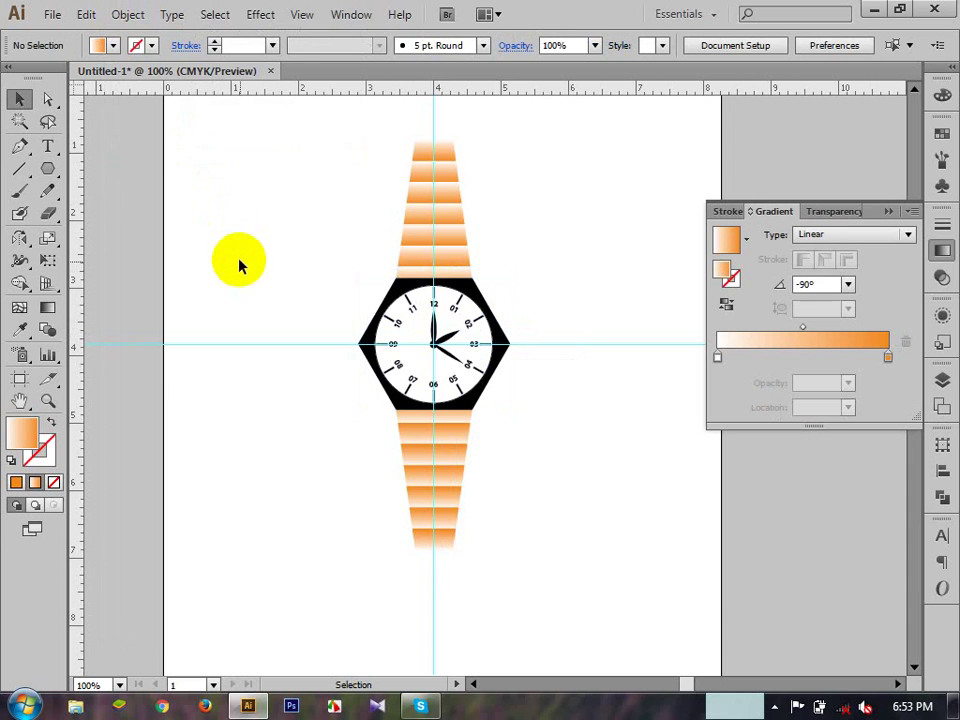
- Select only the black hexagonal frame and fill it with the white-to-orange linear gradient
drag(349, 229, 559, 409)
drag(47, 99, 103, 124)
click(289, 292)
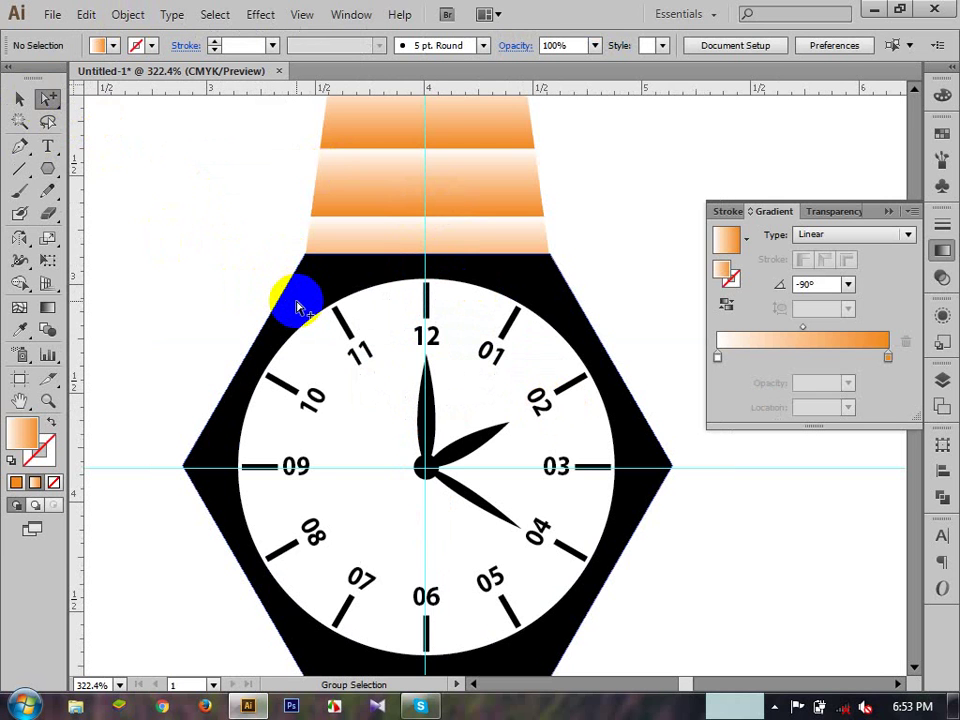
click(350, 274)
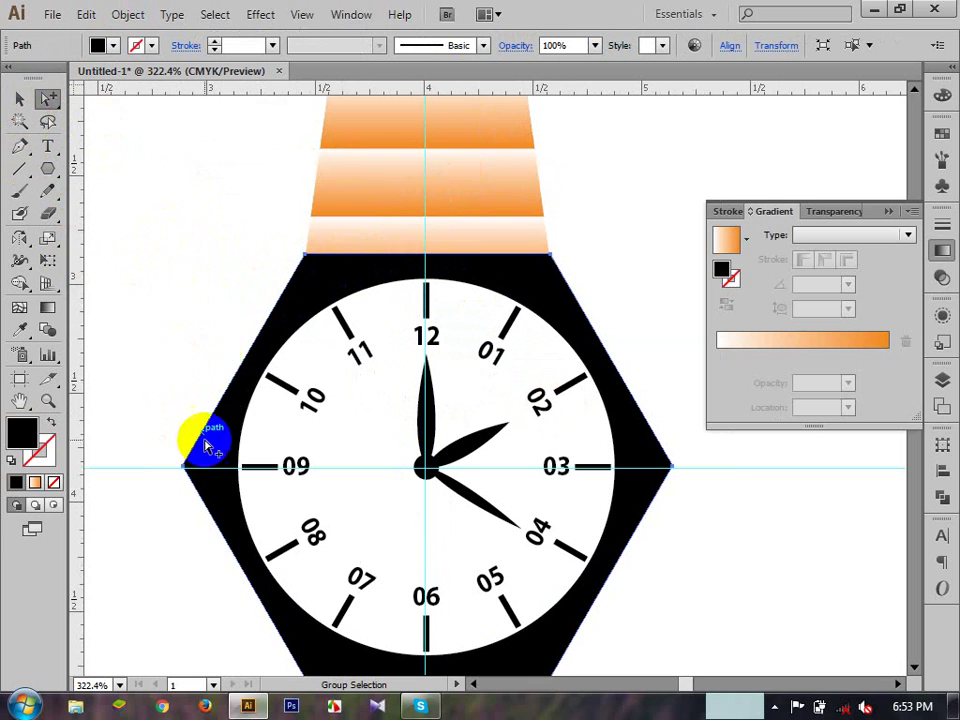
click(20, 98)
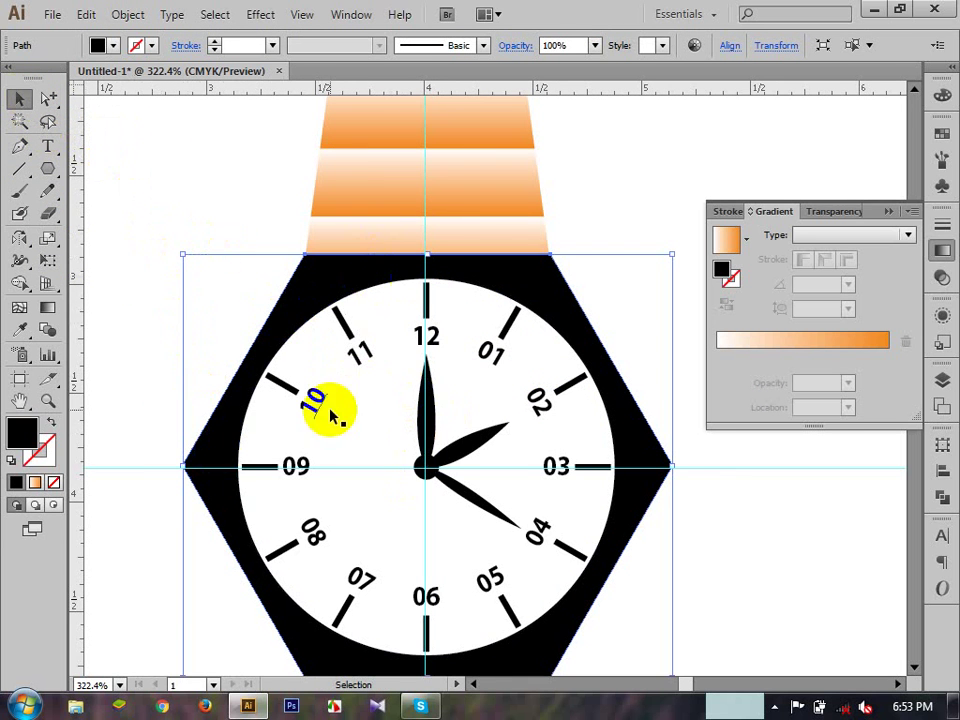
click(726, 243)
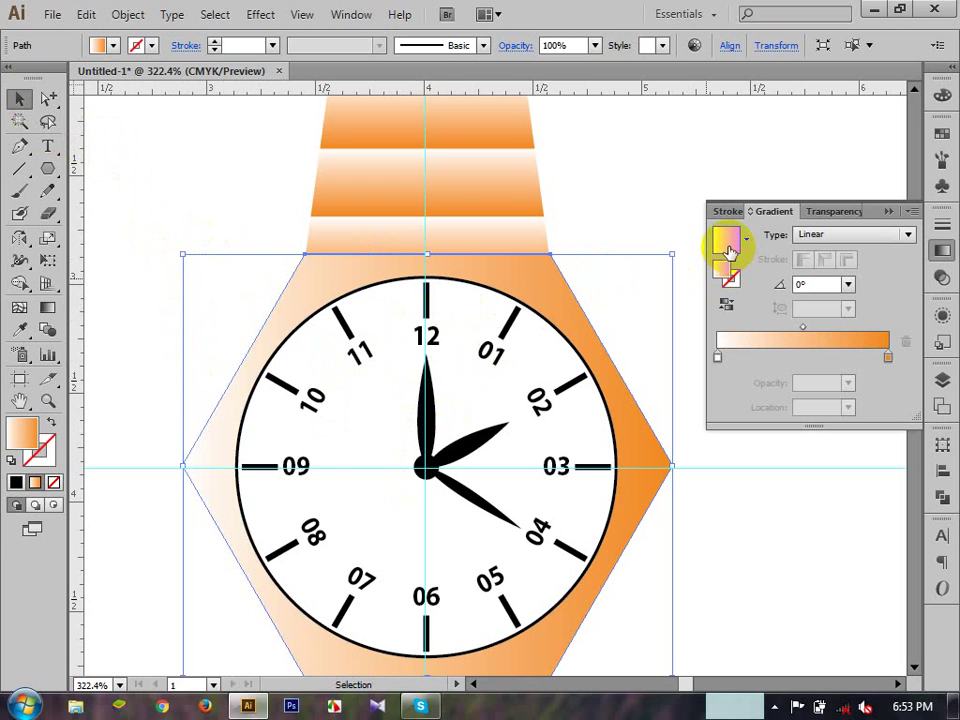
- Recolour the frame gradient's orange end stop red by raising its magenta to 99%
click(888, 357)
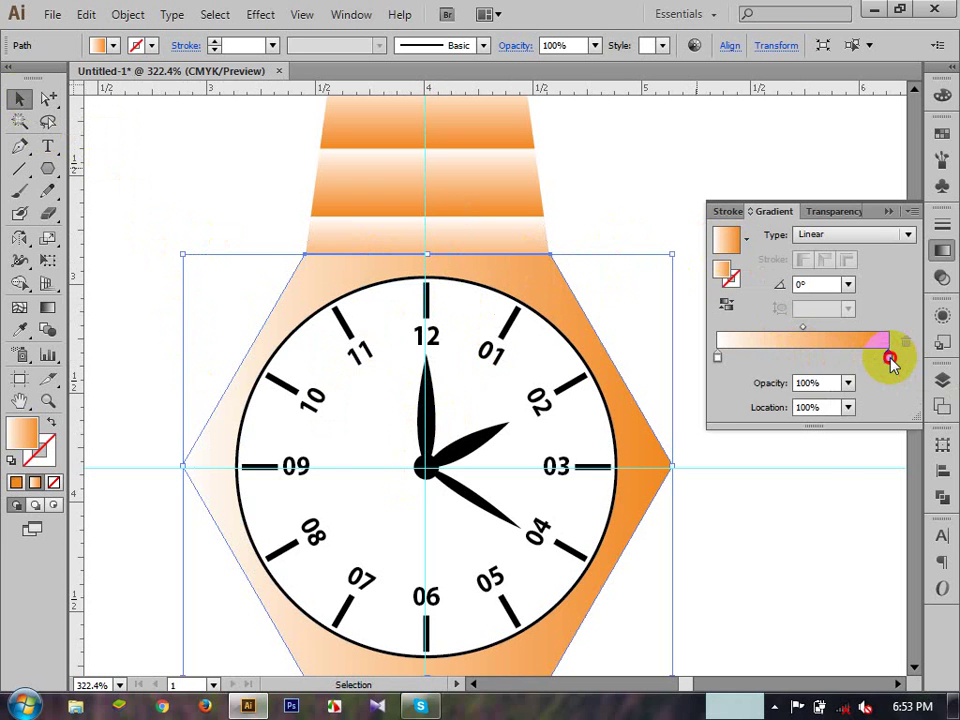
double_click(888, 357)
drag(784, 453, 823, 447)
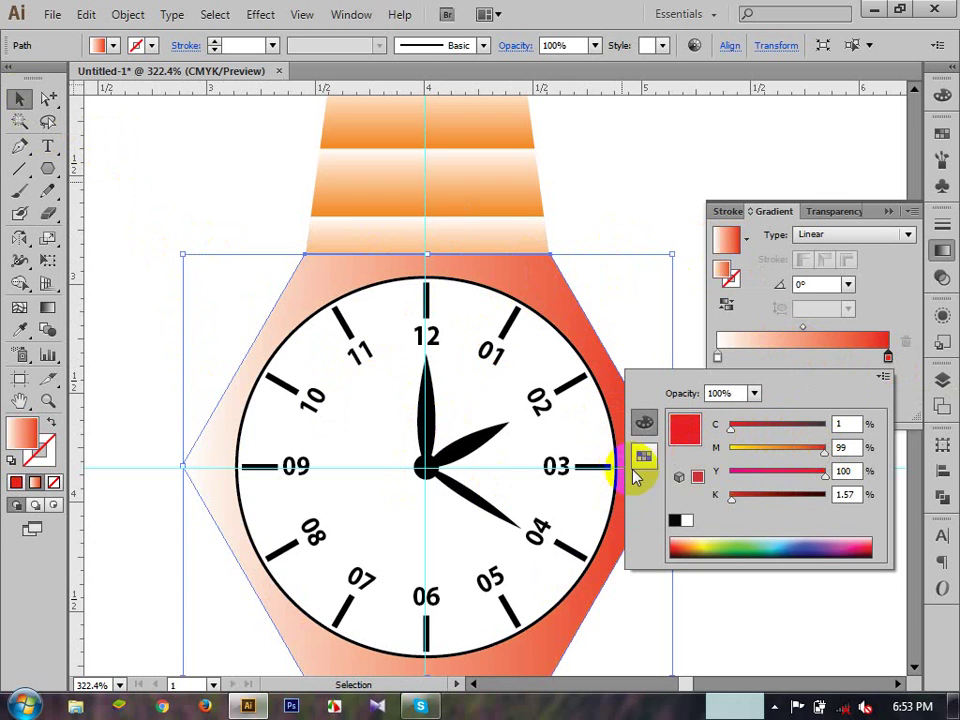
click(816, 367)
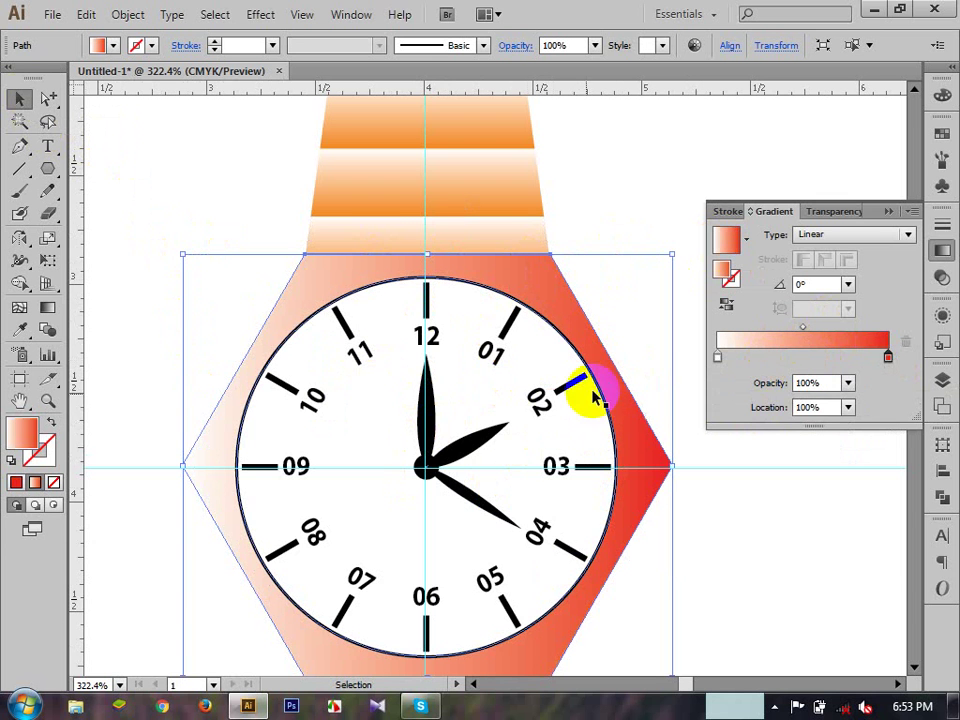
- Move the frame gradient's white stop to 50% and add another white stop at the gradient's start
click(716, 359)
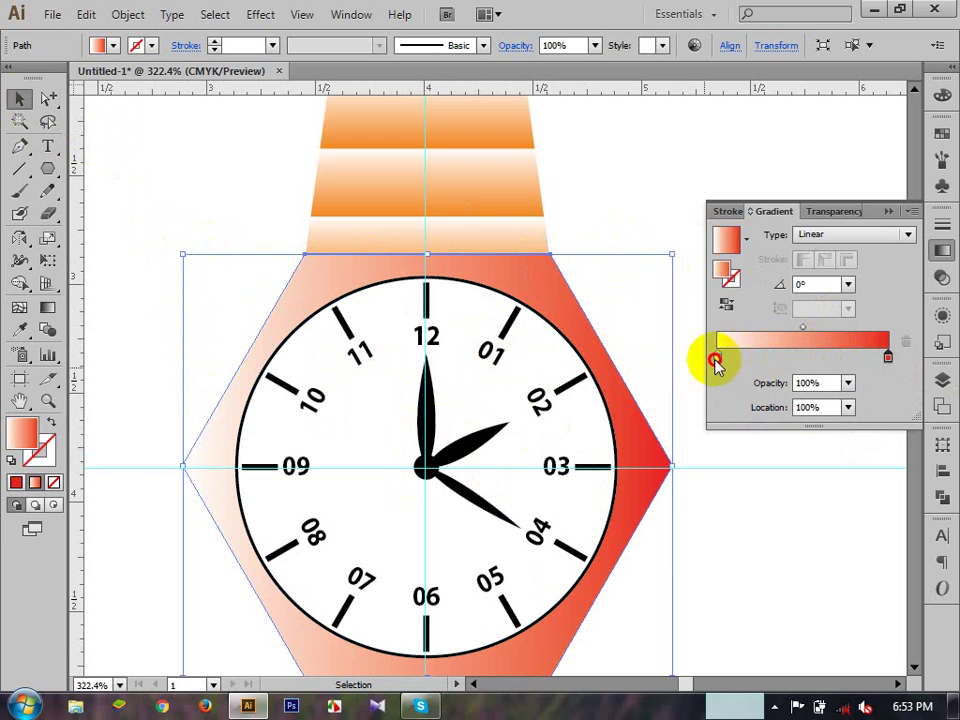
drag(716, 361, 802, 364)
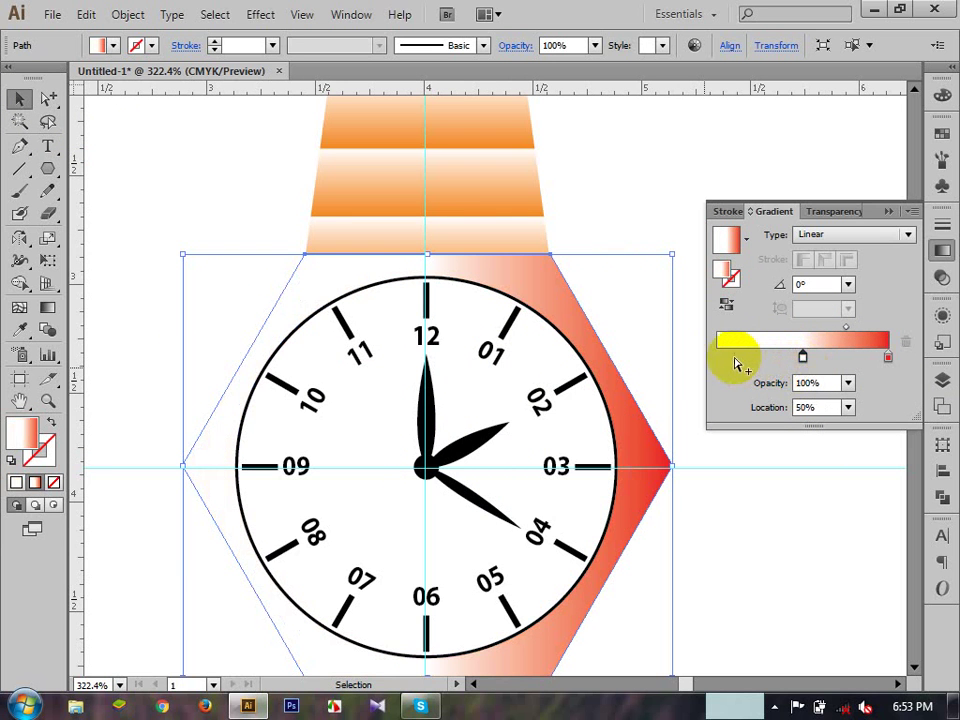
drag(724, 364, 725, 392)
click(731, 358)
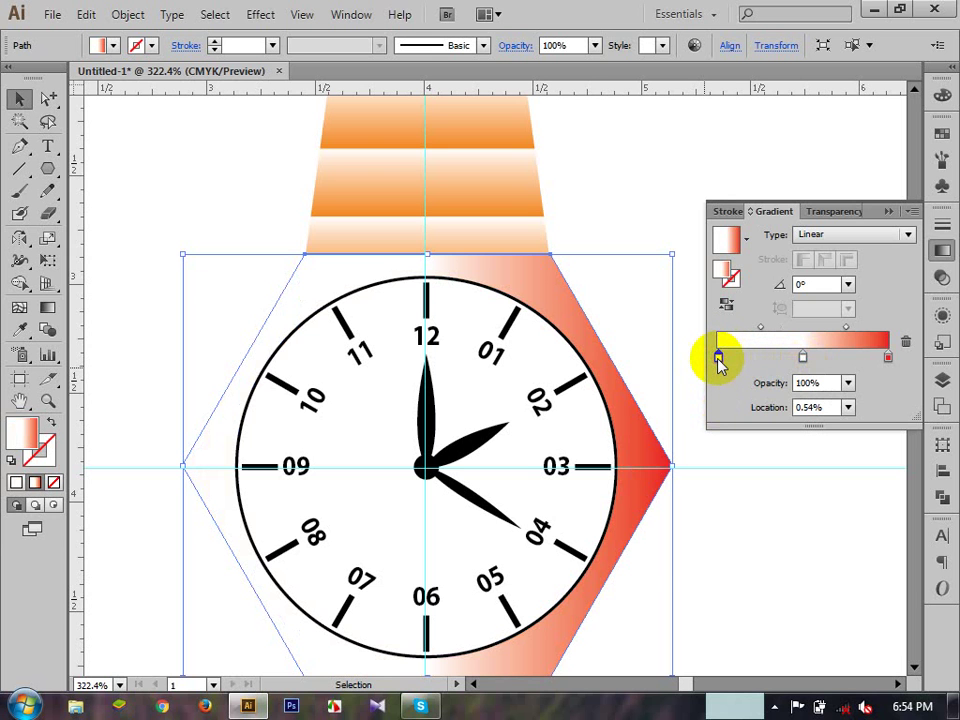
- Switch the frame gradient's new start stop to CMYK and colour it orange with 56% magenta and 72% yellow
double_click(718, 358)
click(884, 377)
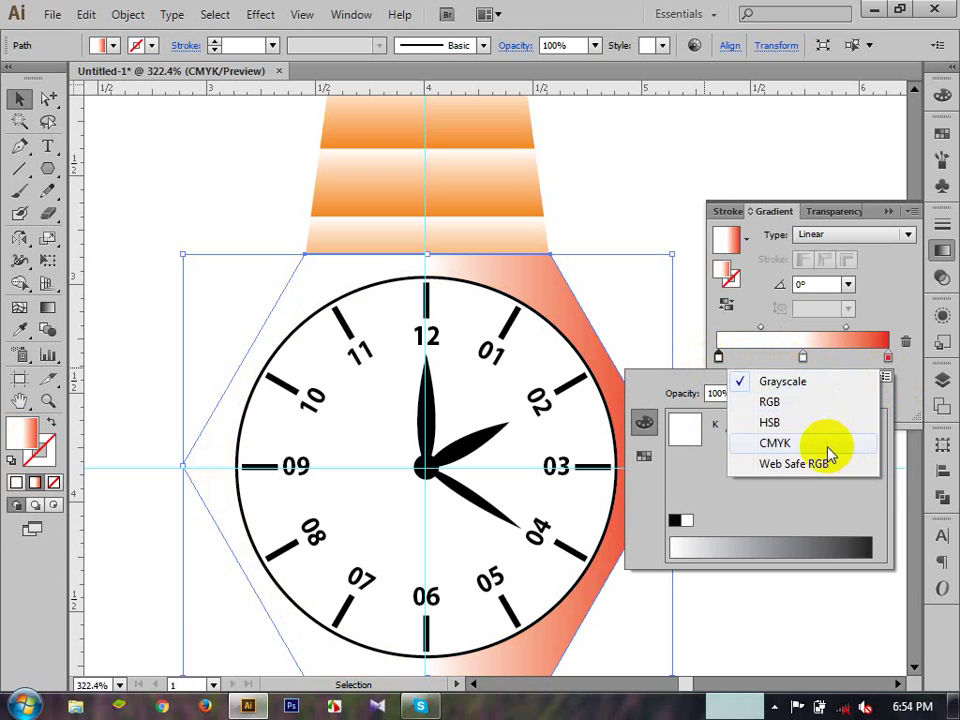
click(828, 446)
click(772, 447)
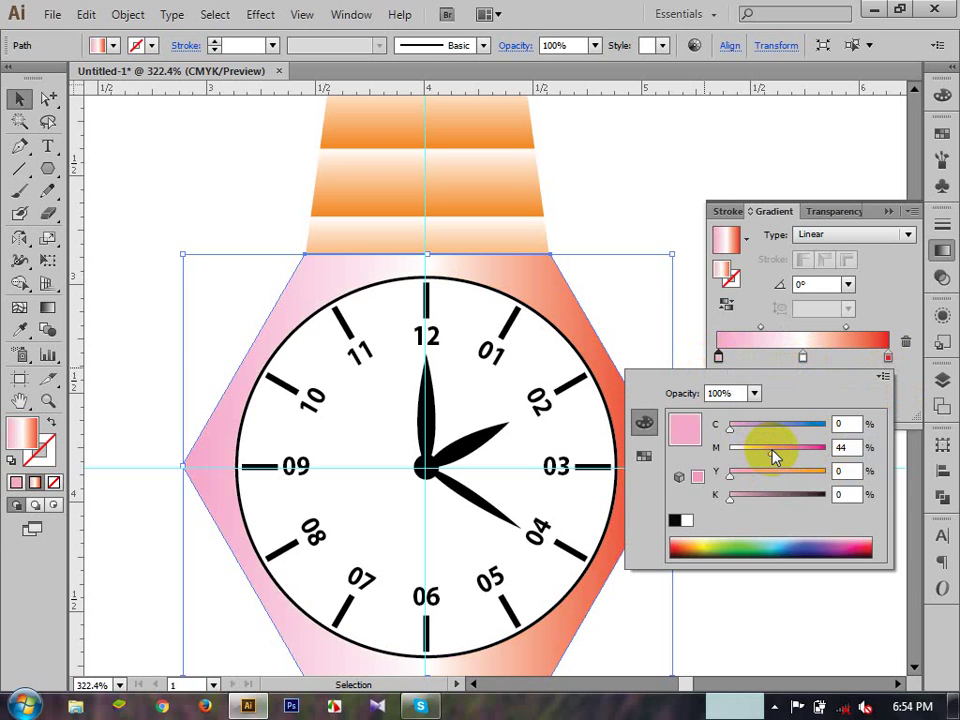
drag(773, 450, 802, 478)
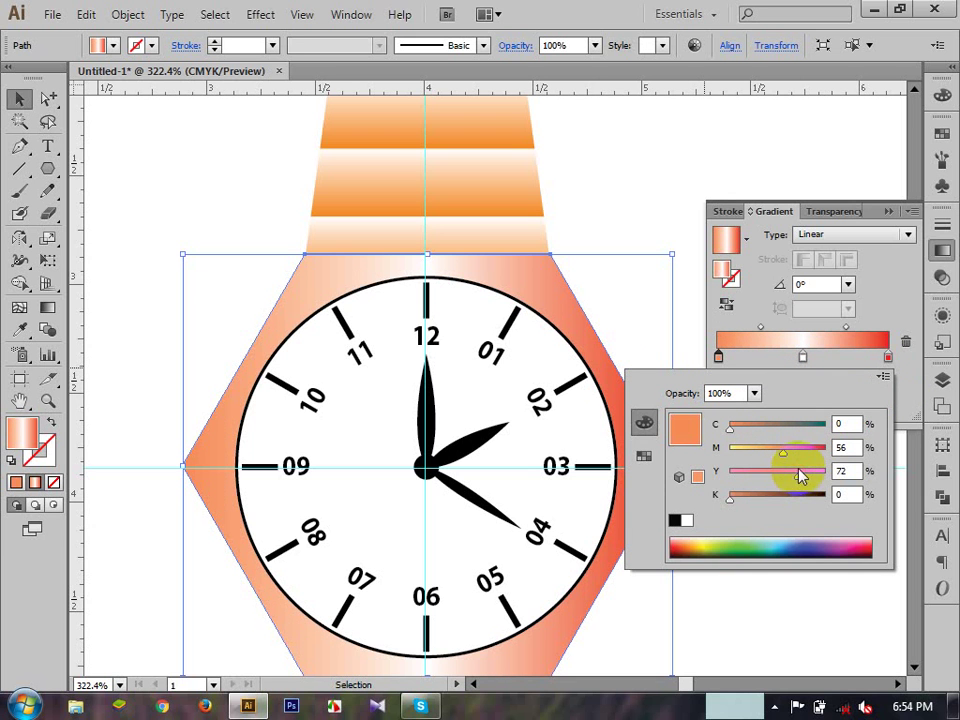
click(755, 362)
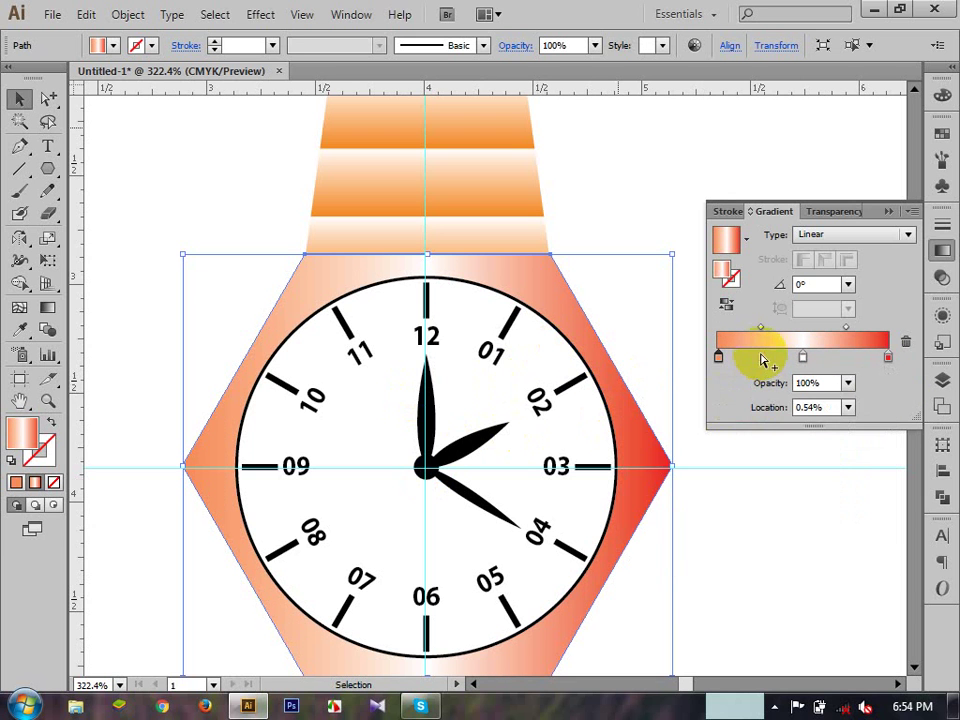
- Set the black value of the frame gradient's red end stop to 1%
click(888, 358)
double_click(888, 358)
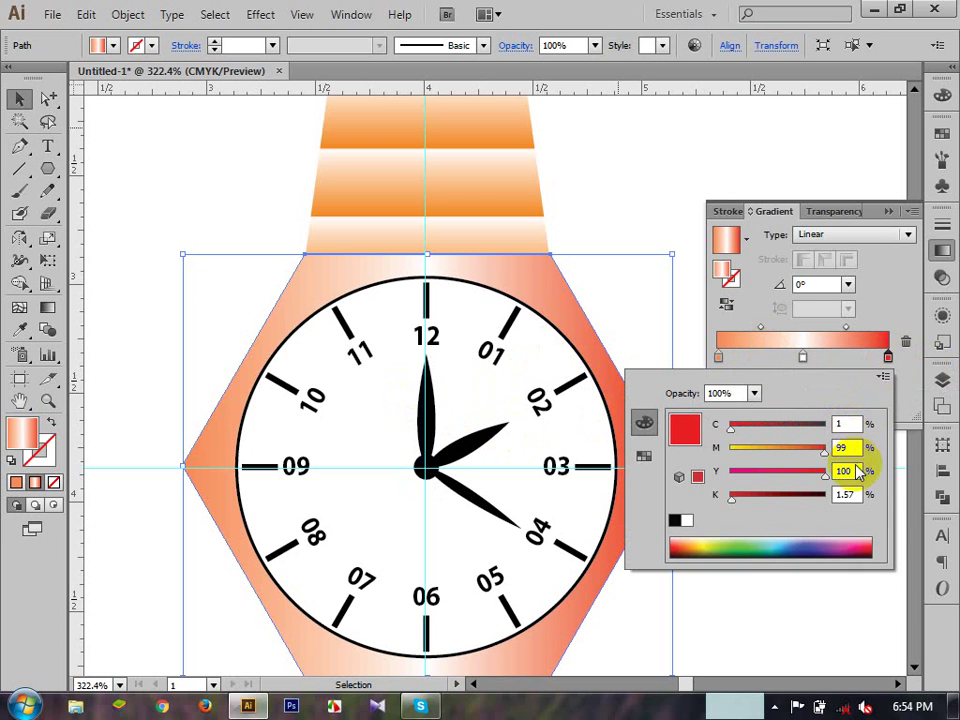
click(848, 494)
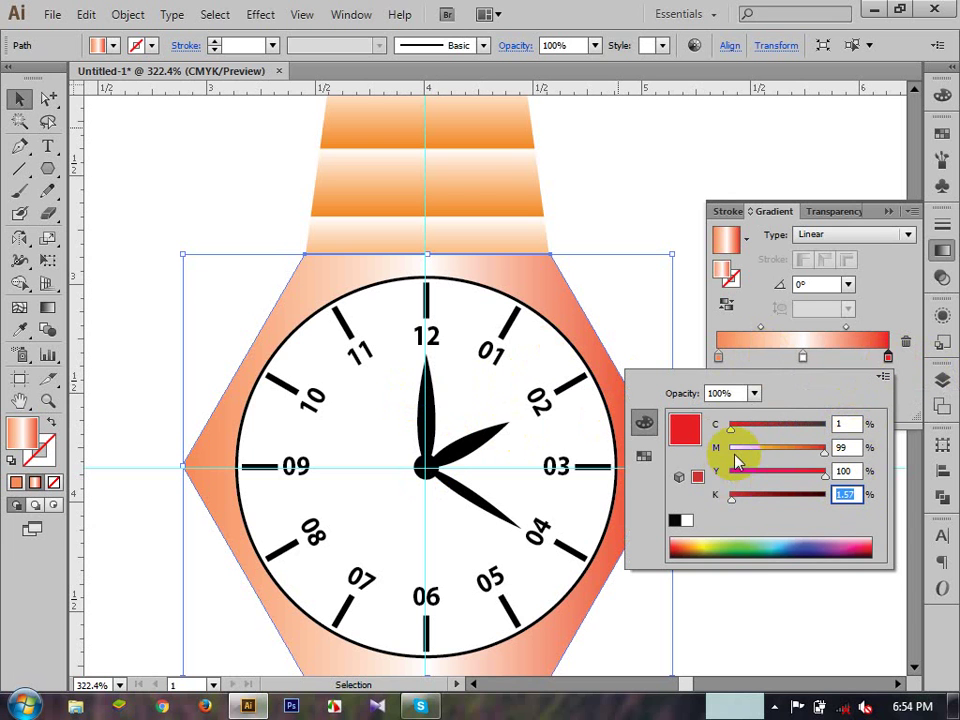
text(1)
key(Return)
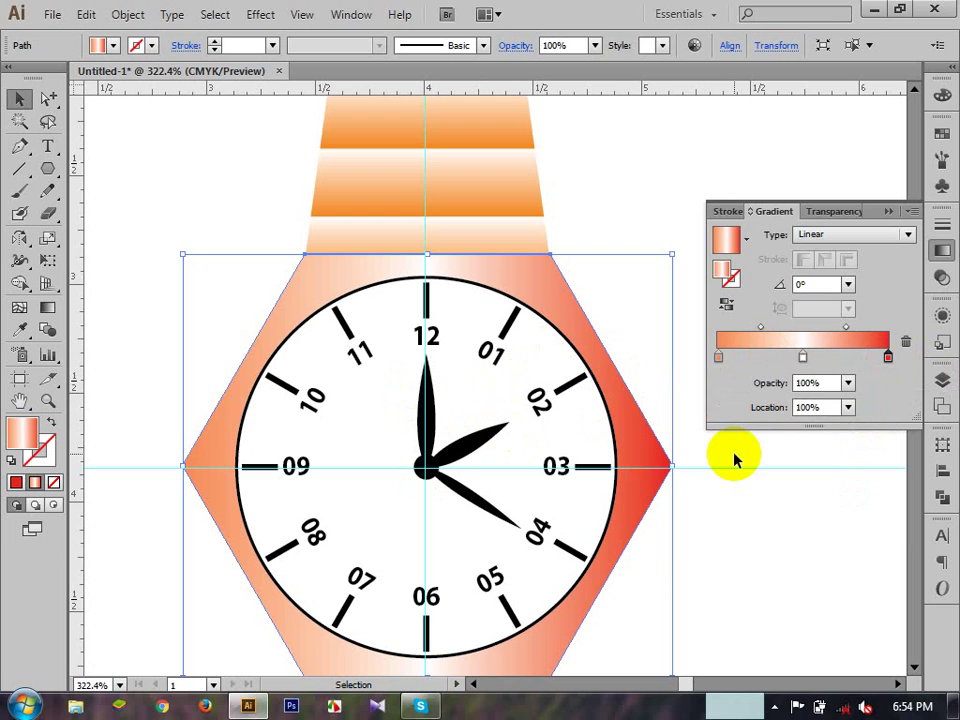
- Recolour the frame gradient's start stop red with 1% cyan, 99% magenta, 100% yellow and 2% black
double_click(717, 360)
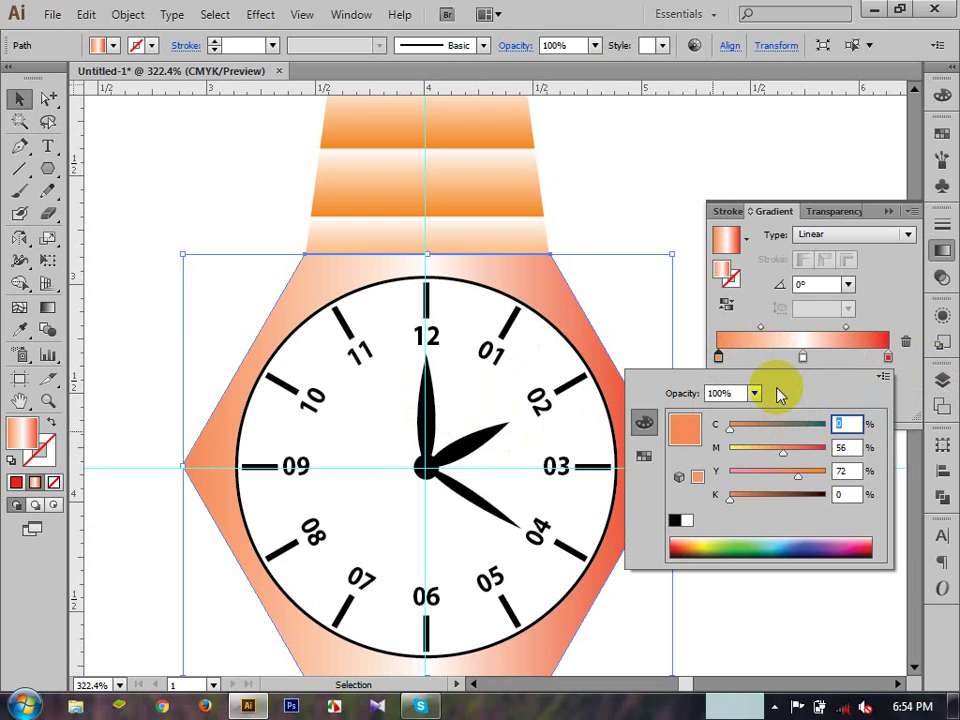
text(1)
key(Tab)
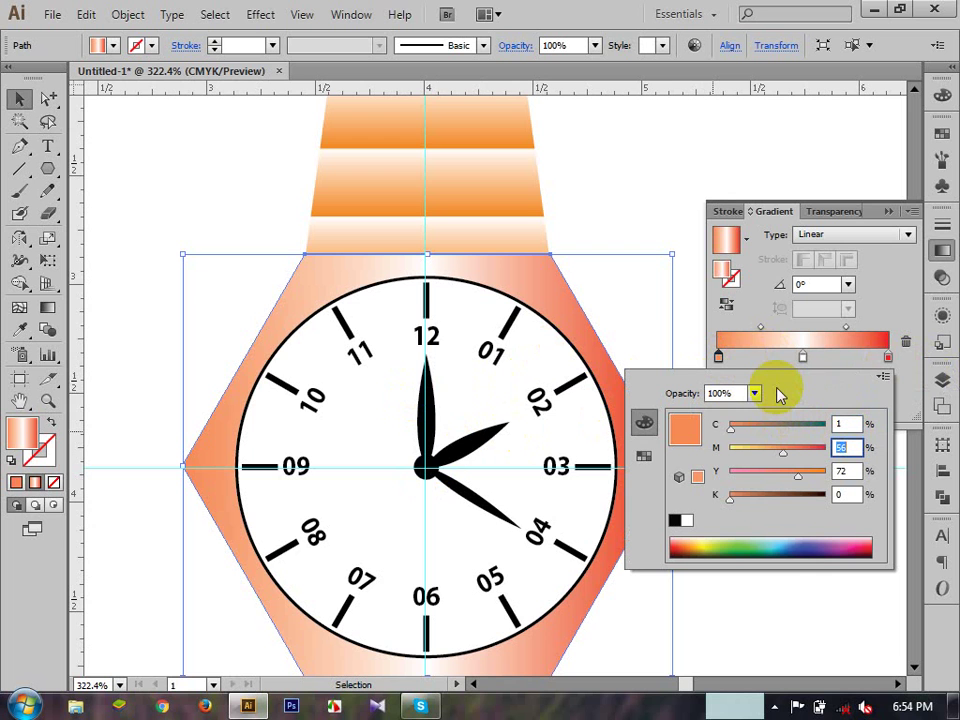
text(99)
key(Tab)
text(100)
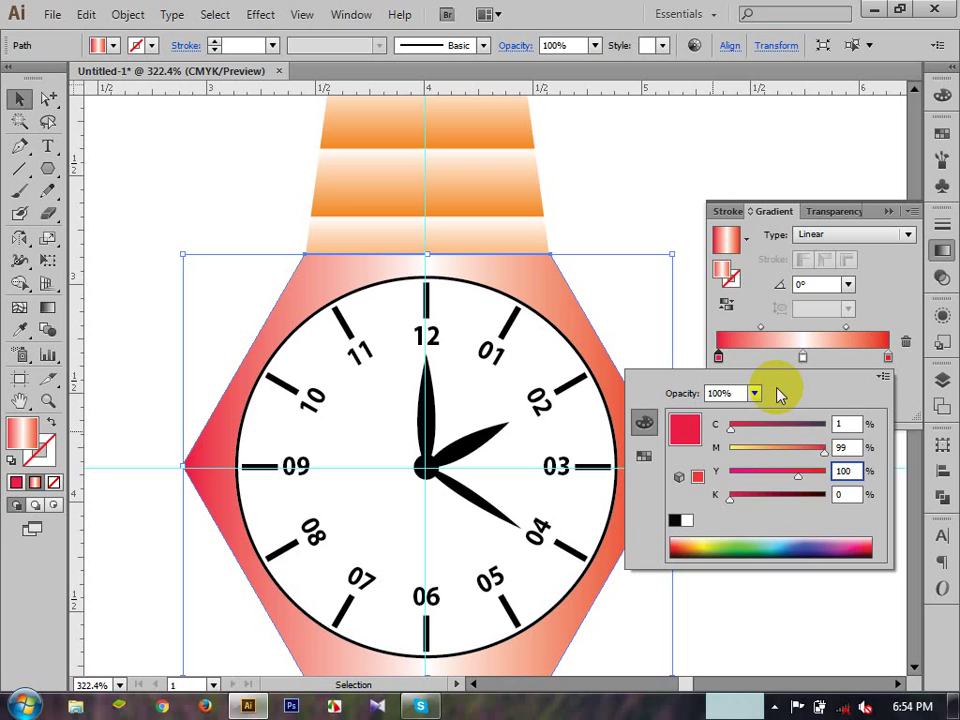
key(Tab)
text(2)
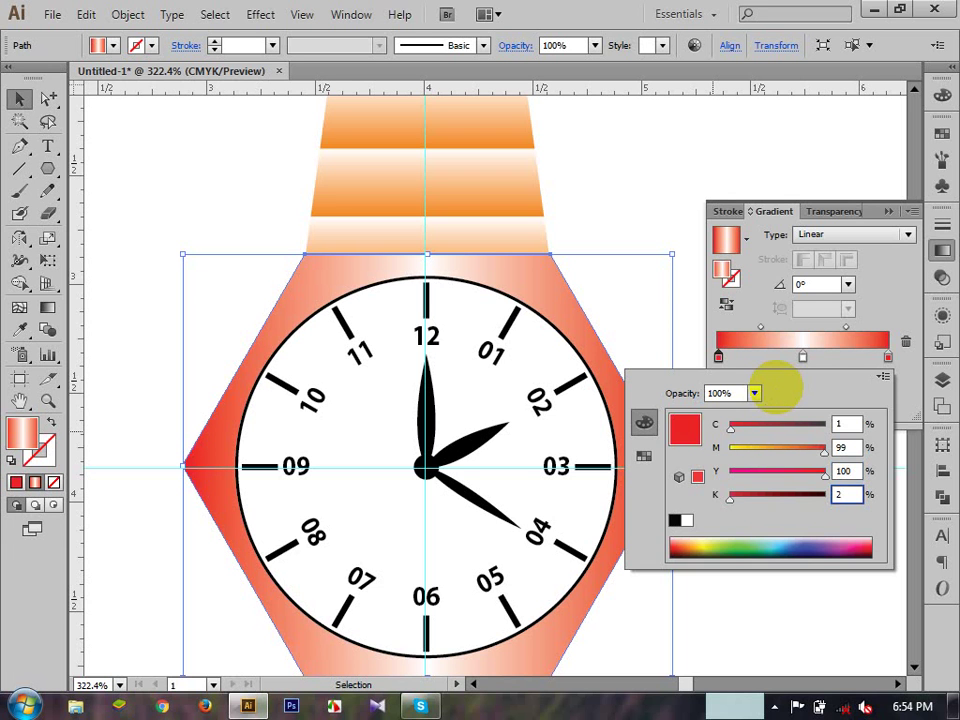
key(Return)
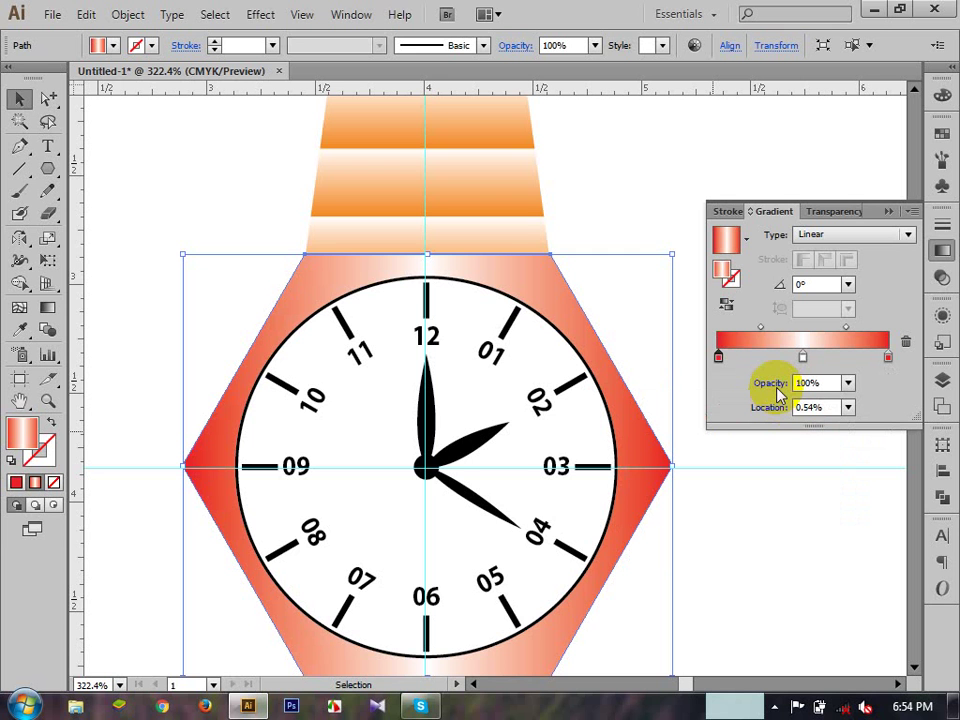
- Deselect the hexagonal frame and hide the guides
ctrl+alt+click(479, 438)
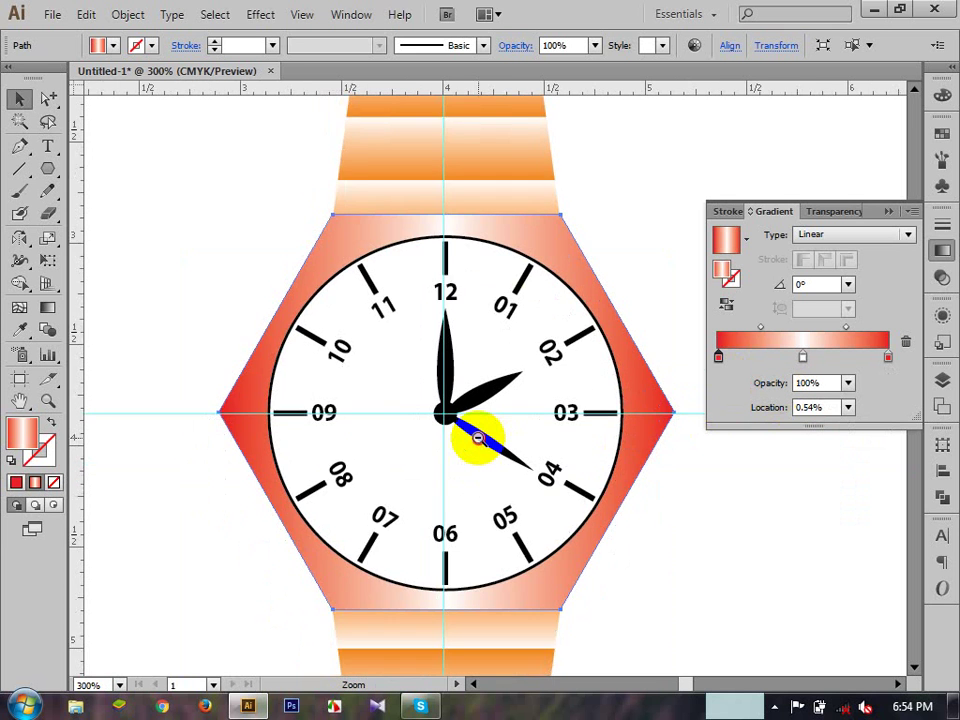
ctrl+alt+click(477, 435)
ctrl+alt+click(476, 433)
right_click(245, 281)
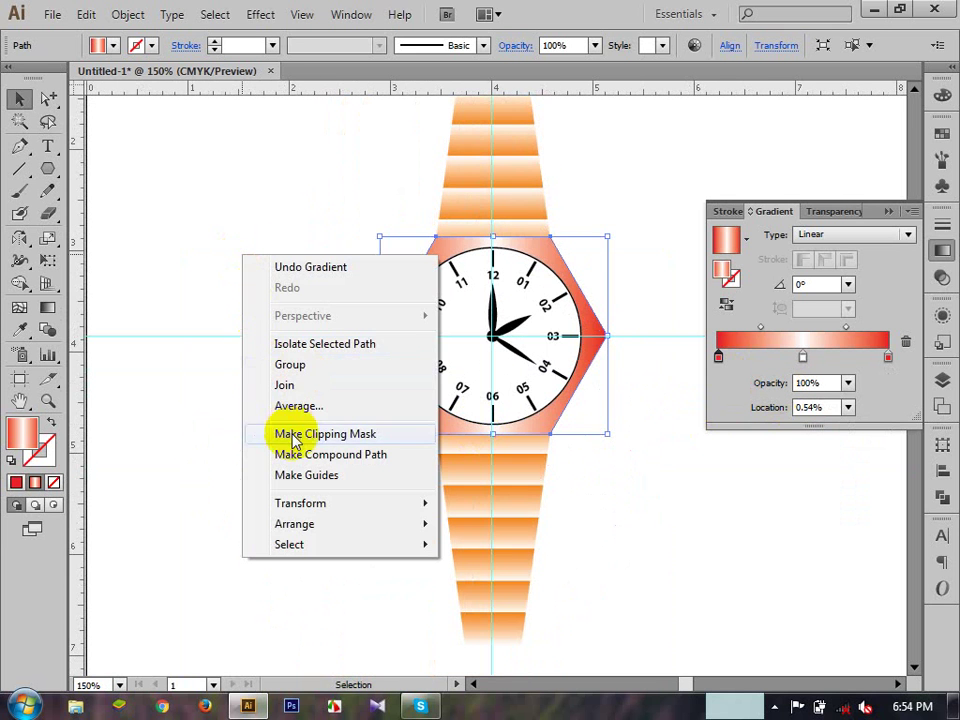
click(185, 350)
right_click(185, 350)
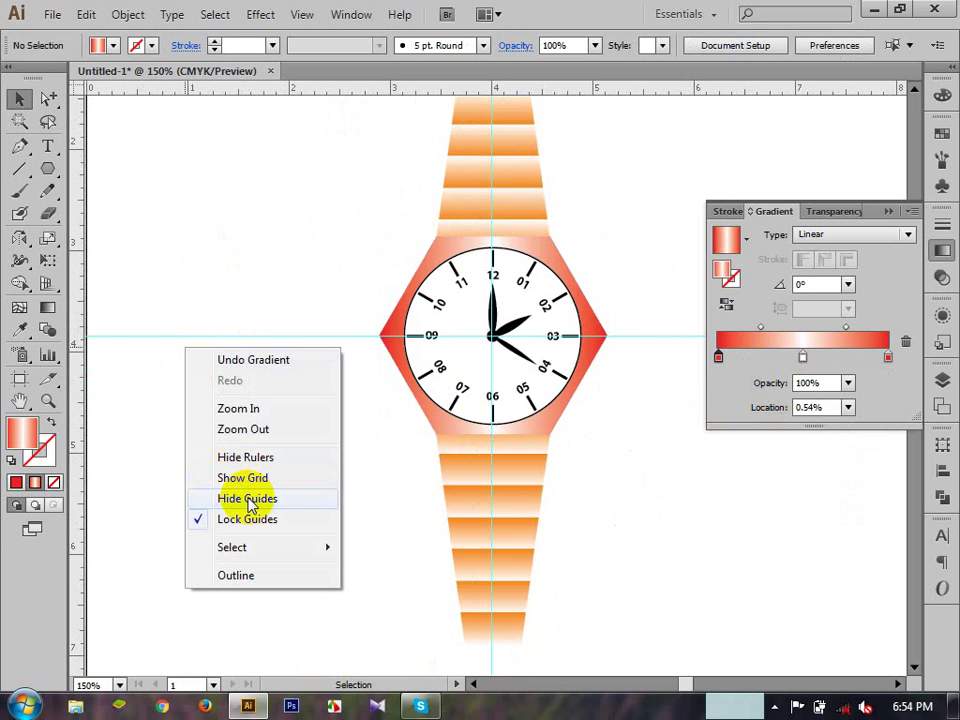
click(252, 498)
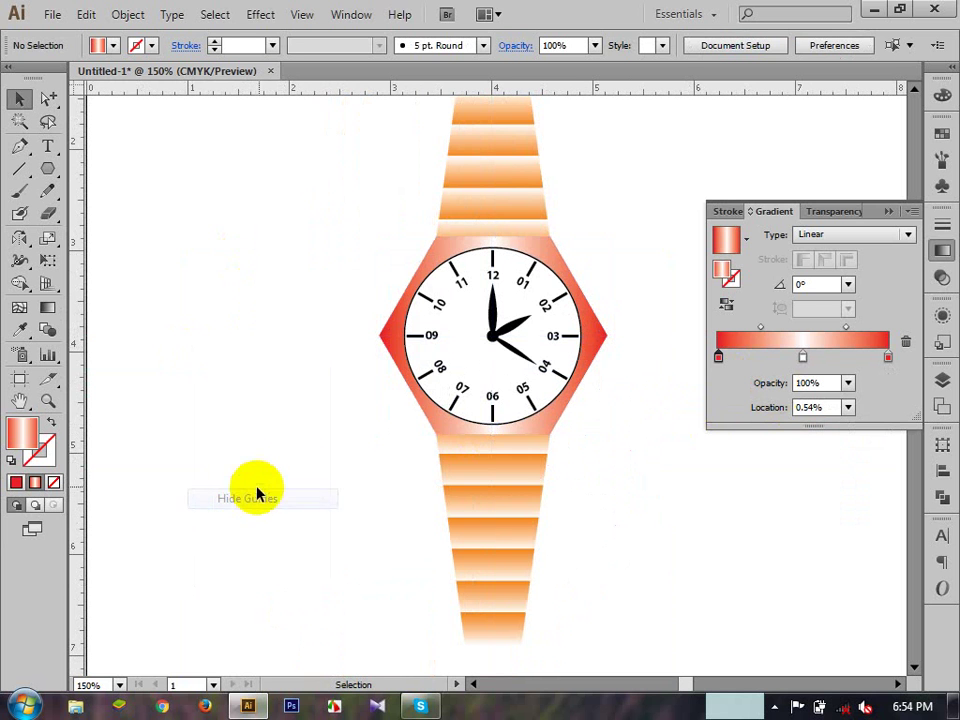
- Bring the whole watch into view and collapse the gradient settings
ctrl+alt+click(480, 415)
key(alt+space)
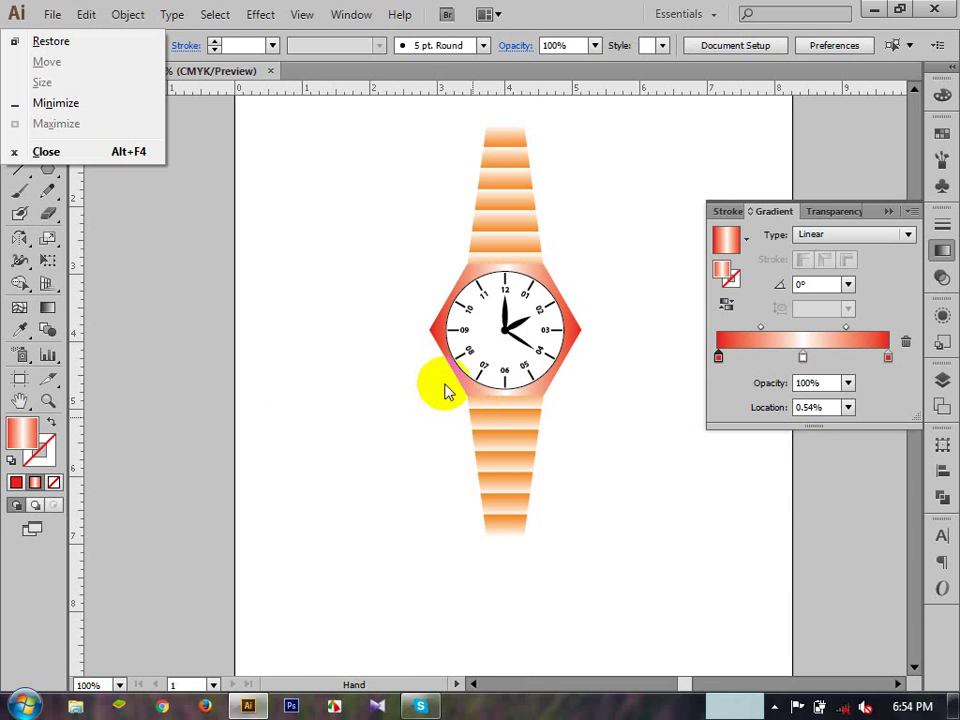
click(246, 356)
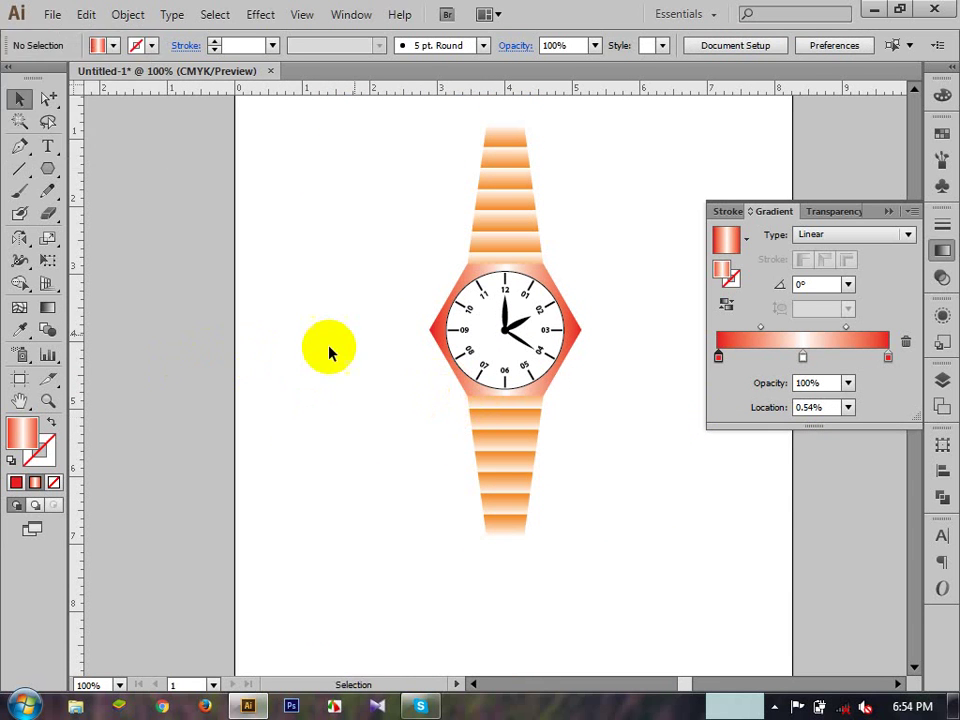
click(888, 212)
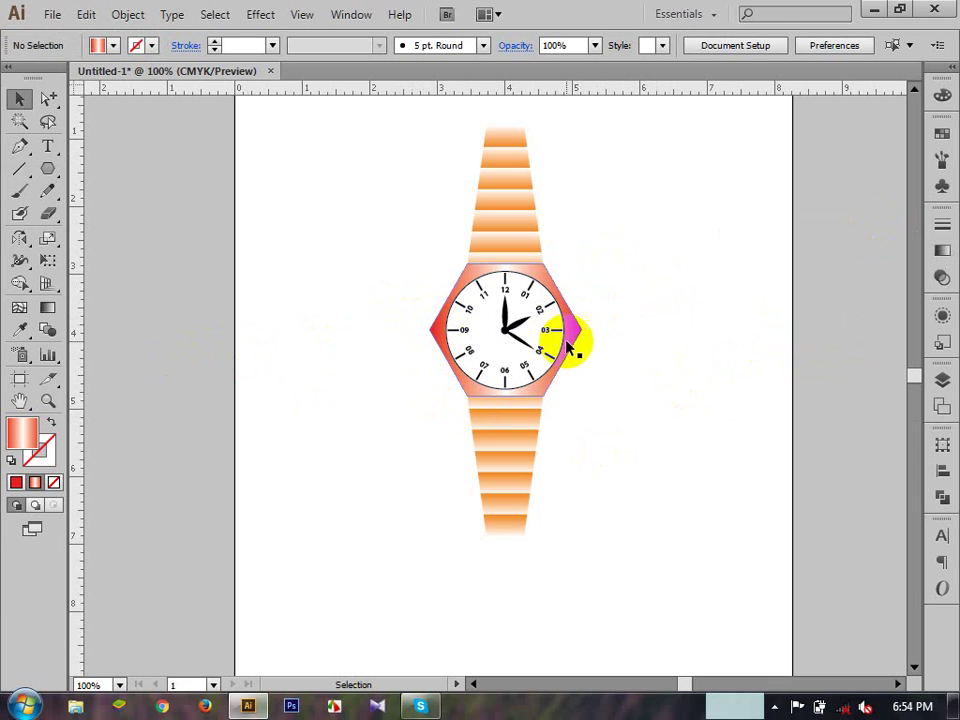
- Show the guides and draw a small circle about 0.13 in across, centred on the hexagonal frame's corner beside numeral 03
key(ctrl+space)
drag(561, 300, 602, 368)
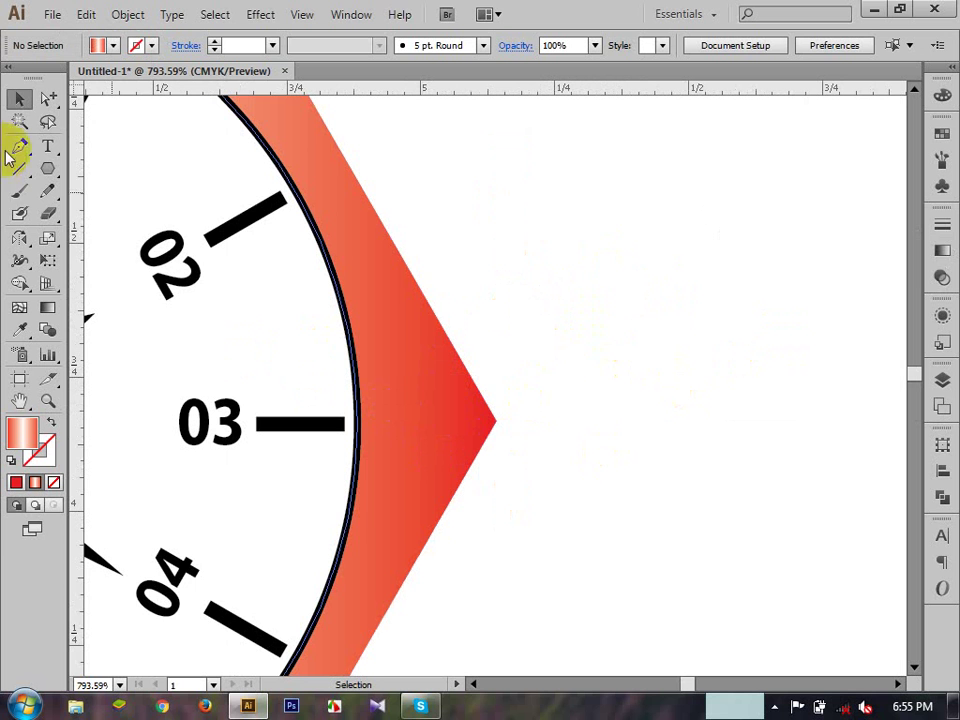
drag(47, 167, 116, 215)
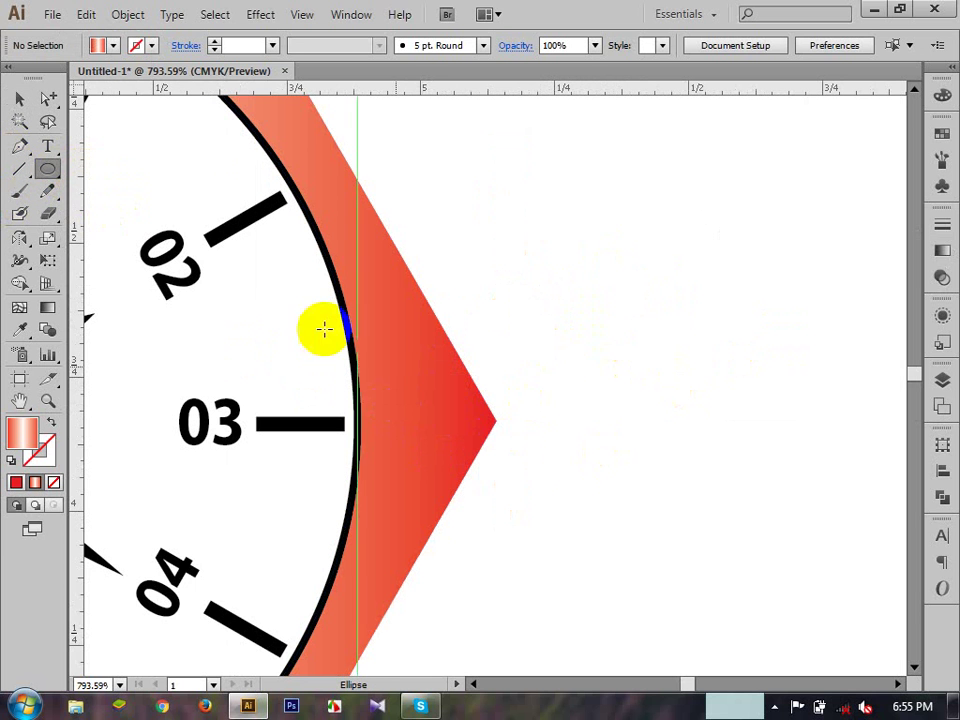
right_click(572, 333)
click(640, 484)
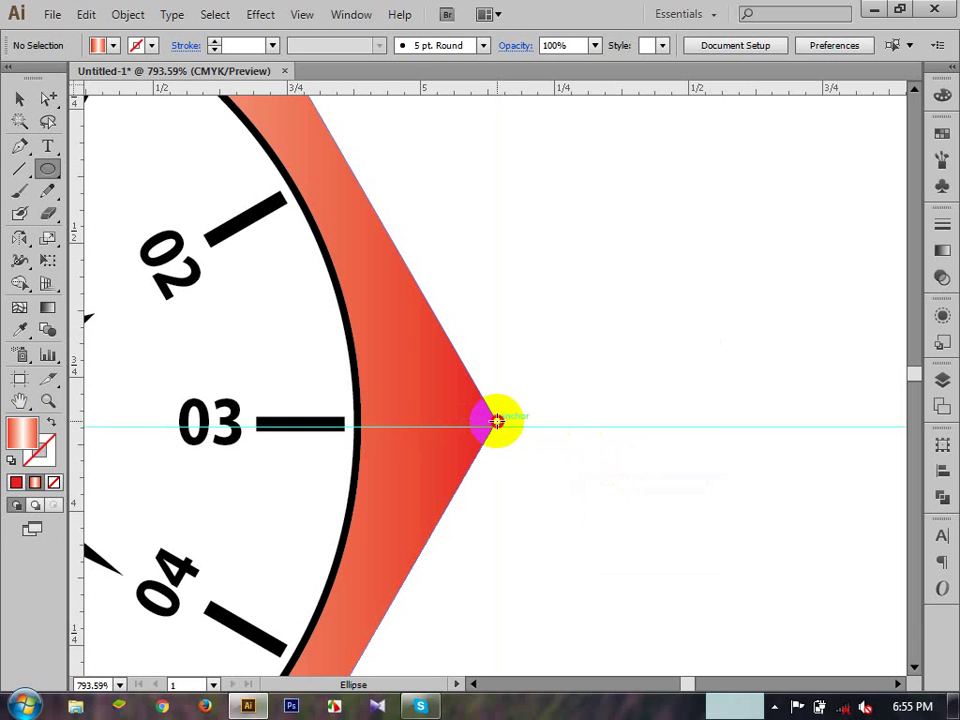
drag(497, 421, 532, 451)
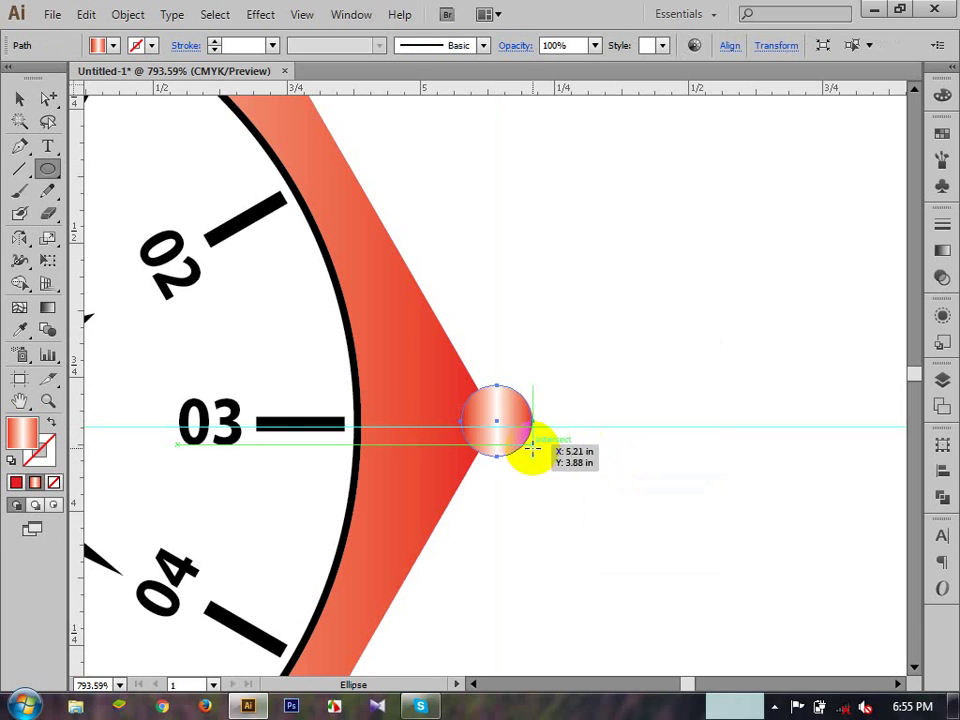
- Send the small circle behind all the artwork and nudge it left so only its edge protrudes past the frame's corner
click(19, 98)
right_click(500, 442)
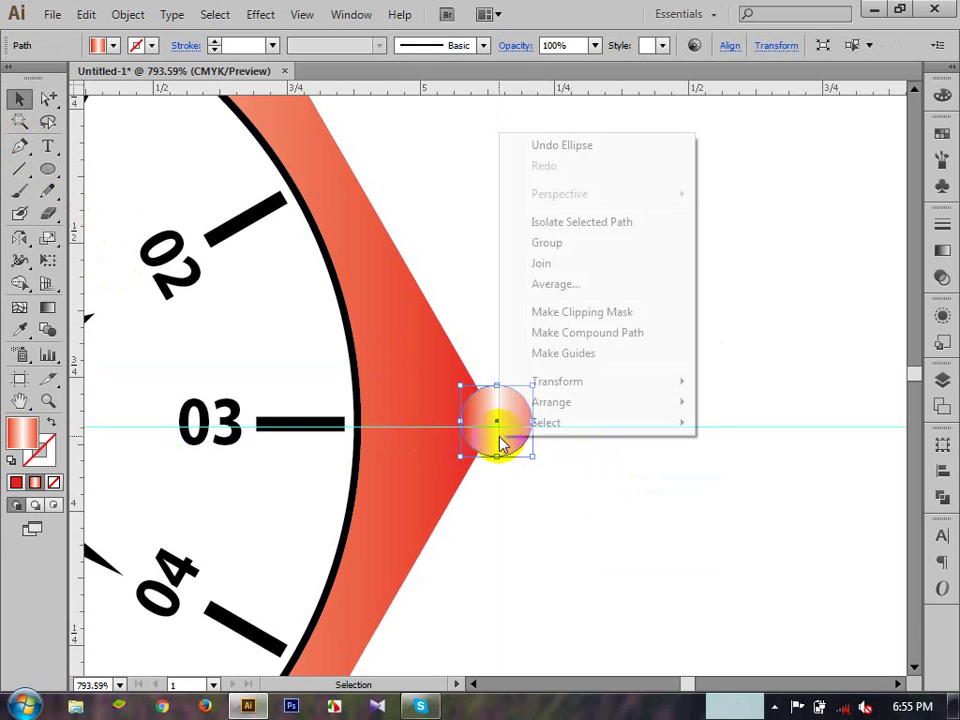
mouse_move(671, 380)
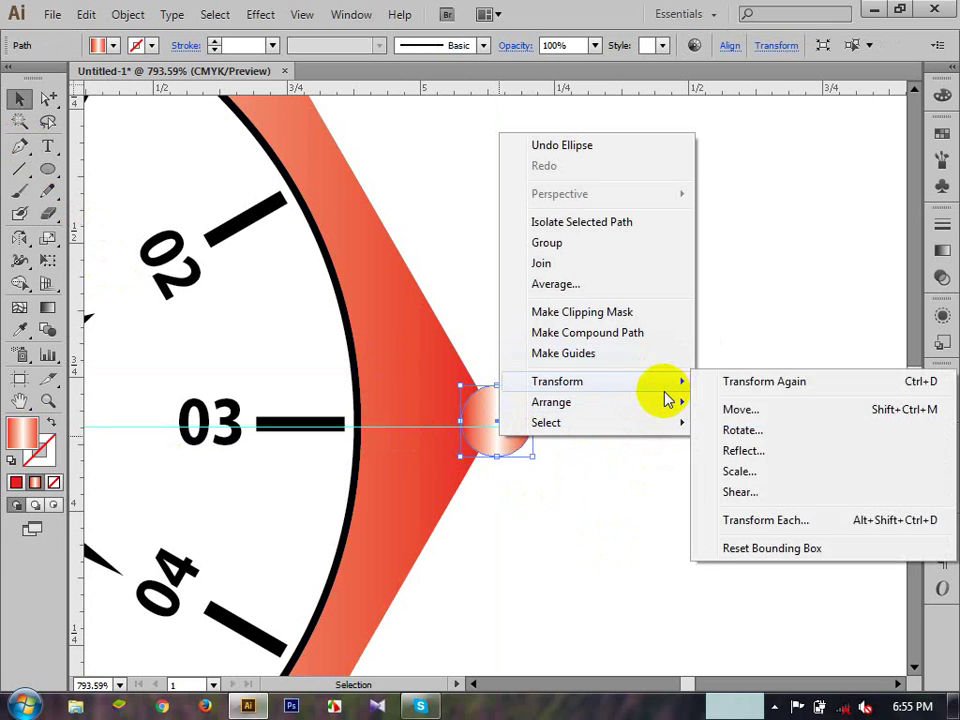
click(748, 463)
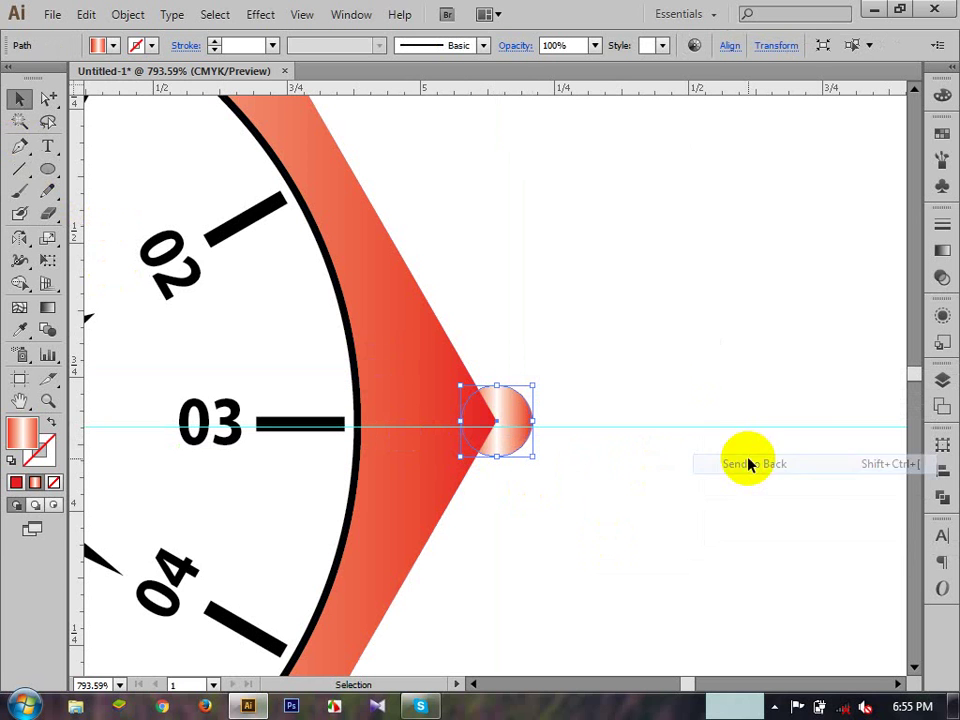
key(Left)
key(Left)
key(Left)
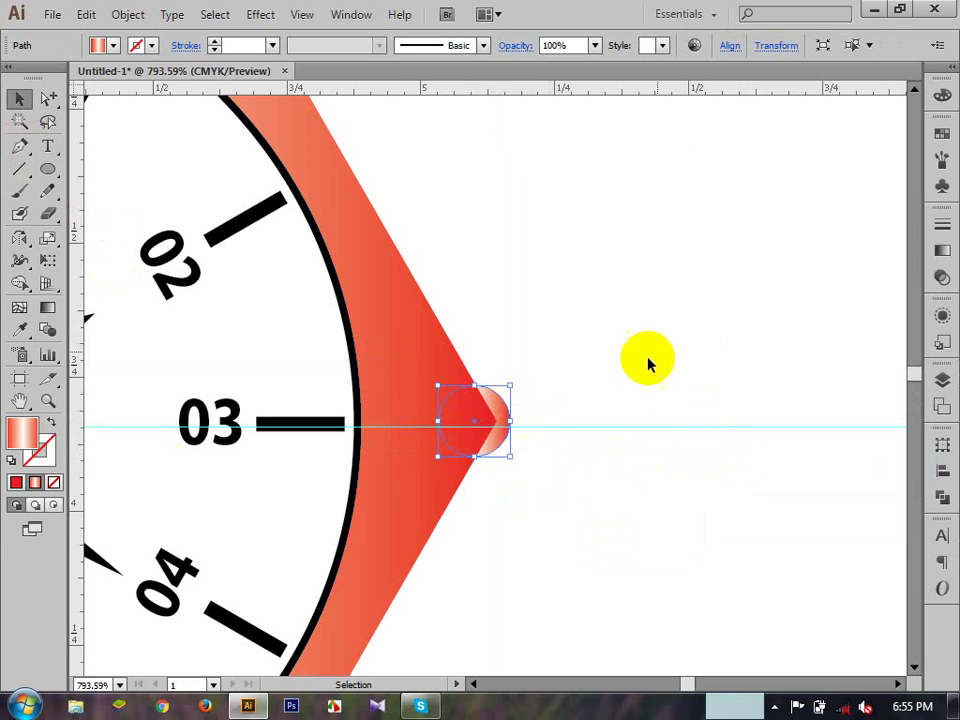
- Fill the small circle with the White, Black linear gradient at a 90° angle and deselect it
click(938, 256)
click(745, 243)
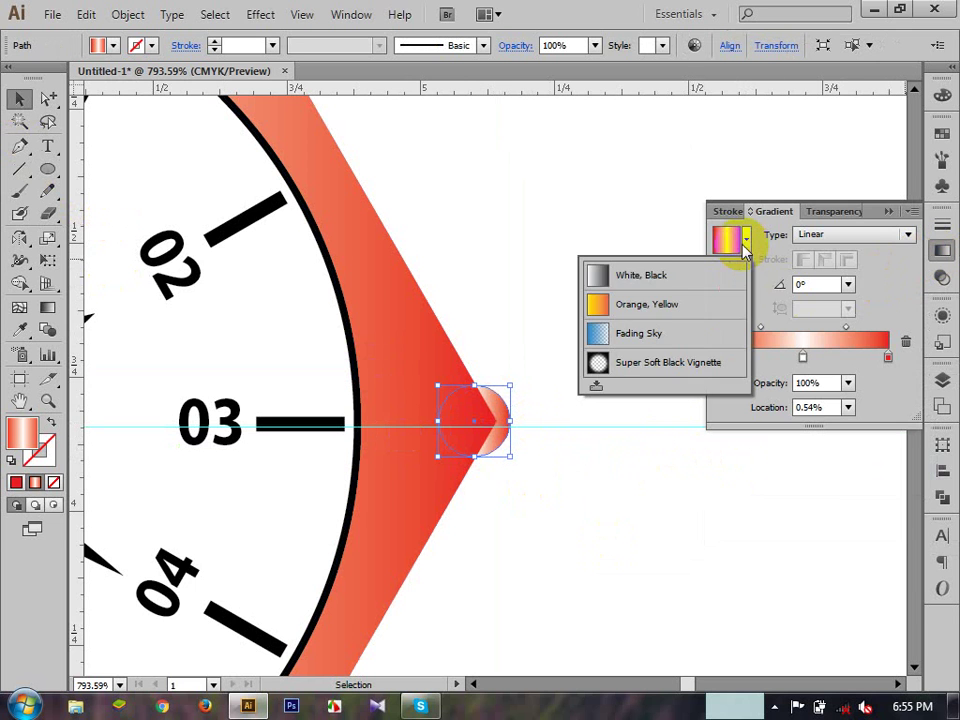
click(634, 272)
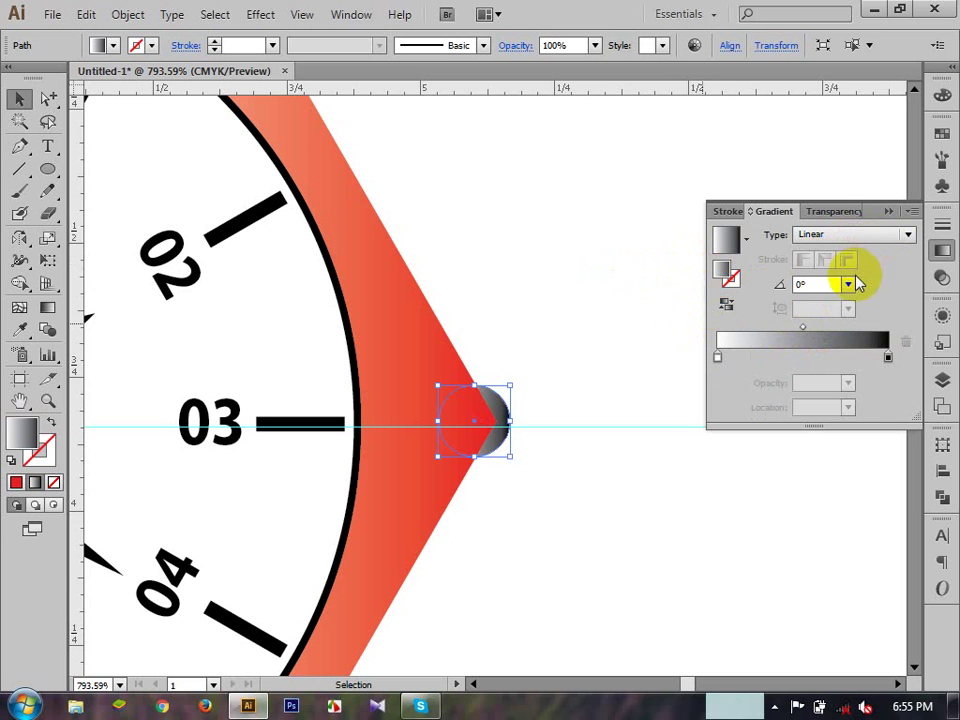
double_click(825, 284)
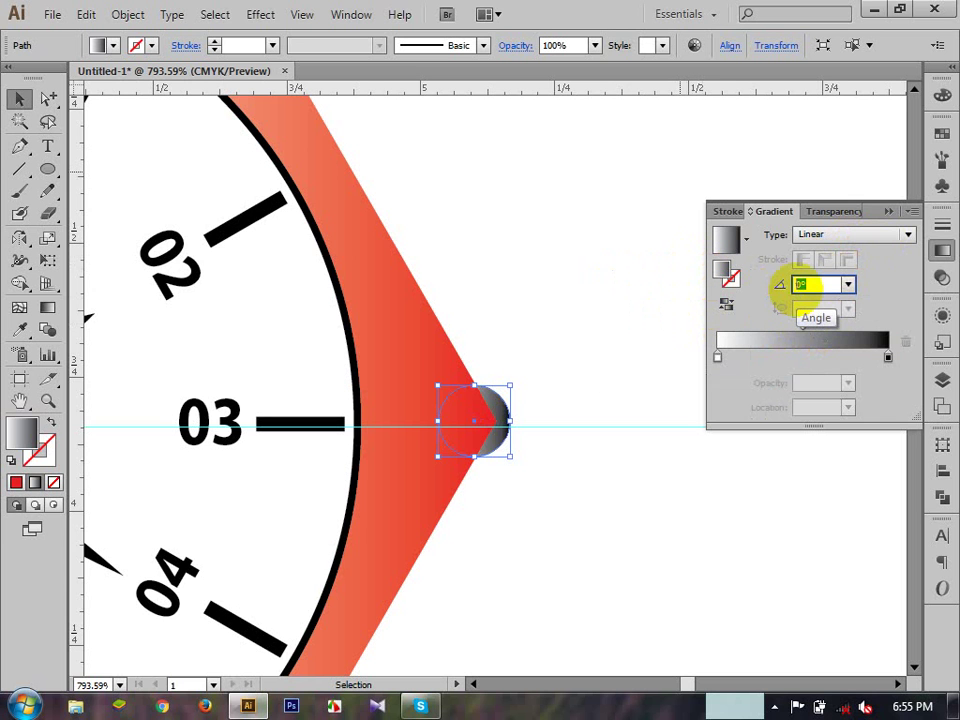
text(90)
key(Return)
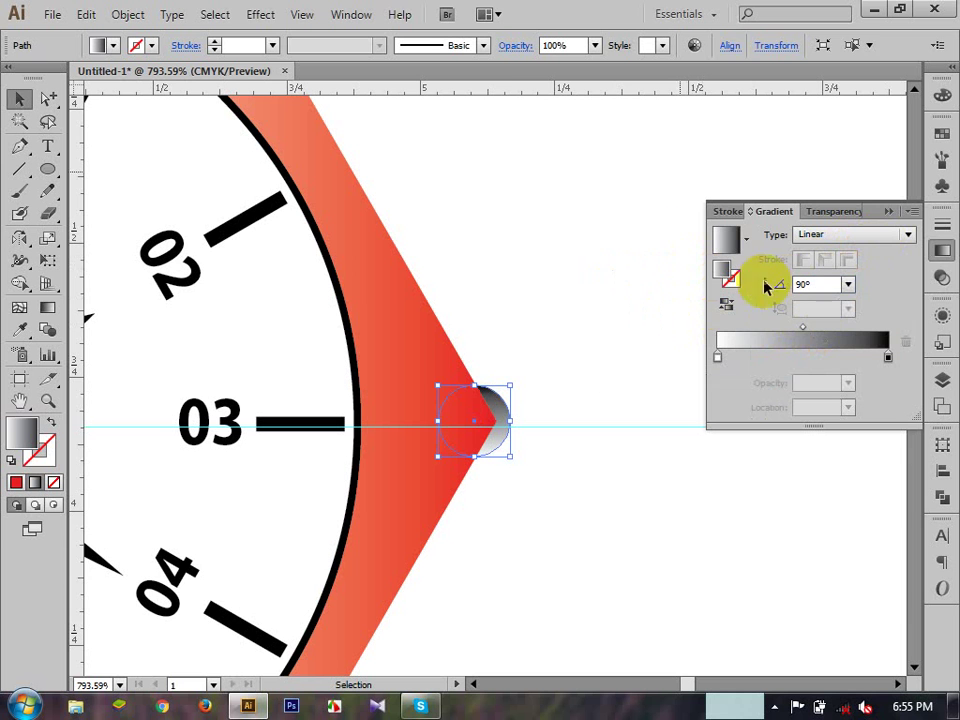
click(508, 243)
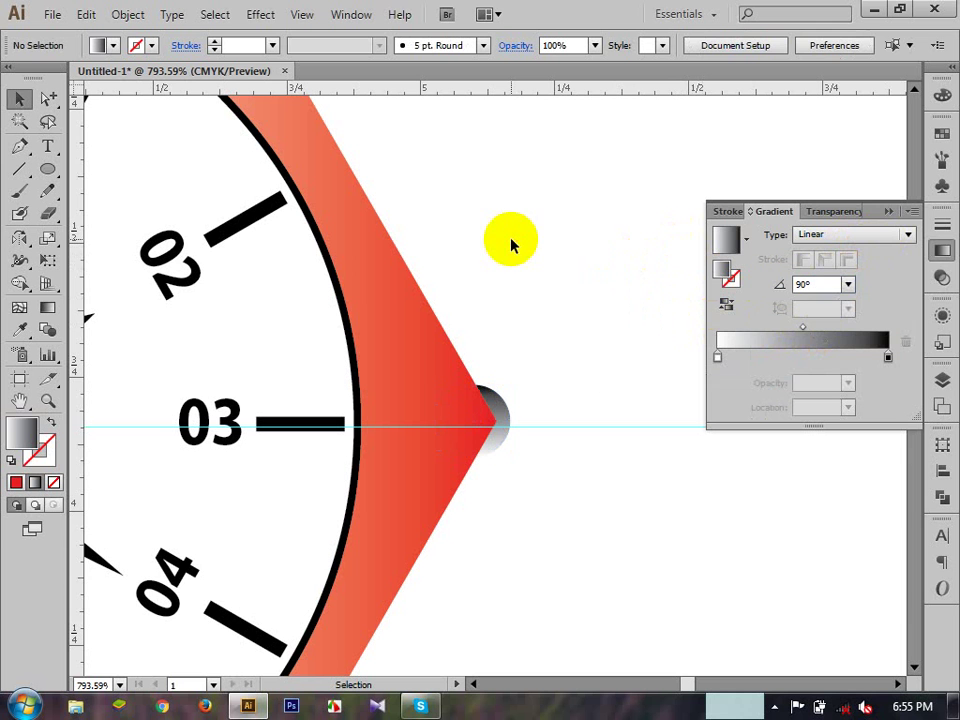
click(881, 214)
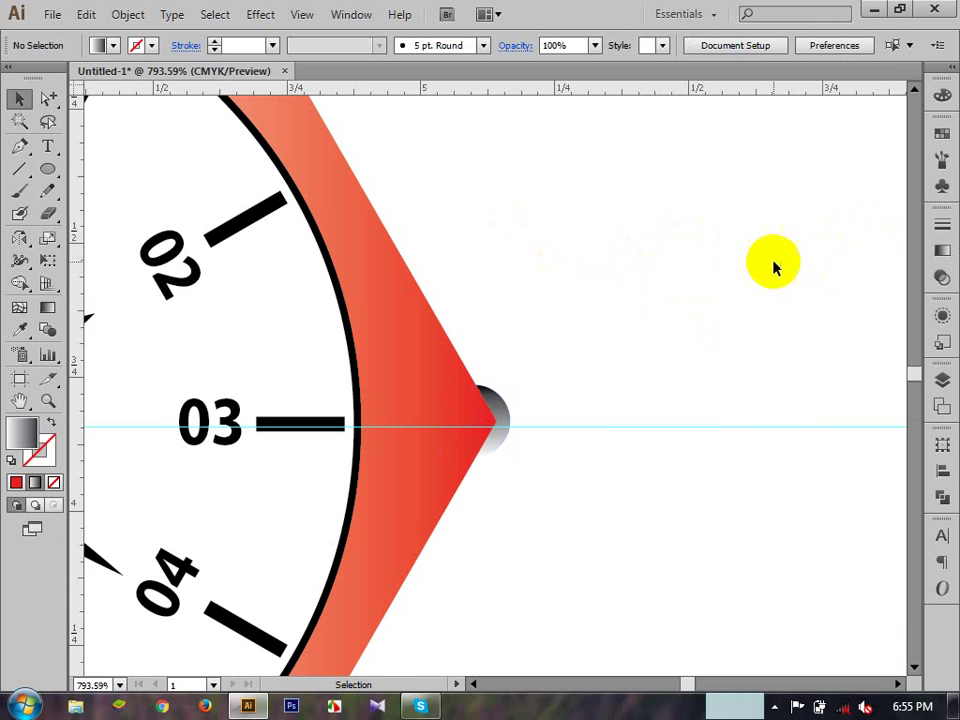
- Check the small circle against the whole watch, leave it deselected and hide the guides
ctrl+alt+click(576, 401)
ctrl+alt+click(576, 401)
ctrl+alt+click(576, 401)
ctrl+alt+click(443, 392)
ctrl+alt+click(443, 392)
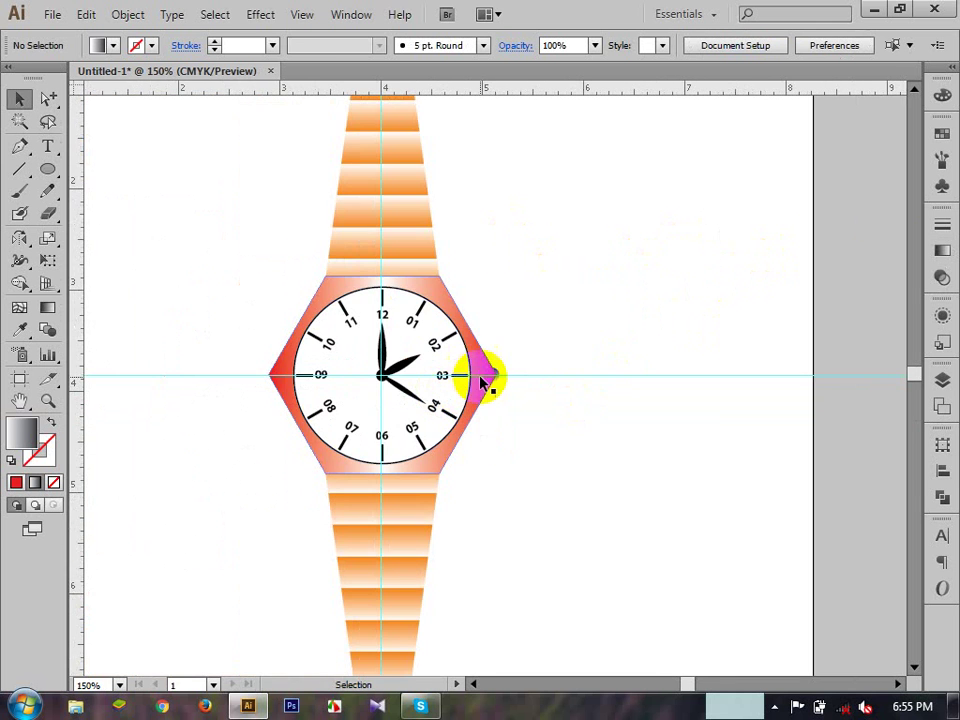
click(495, 380)
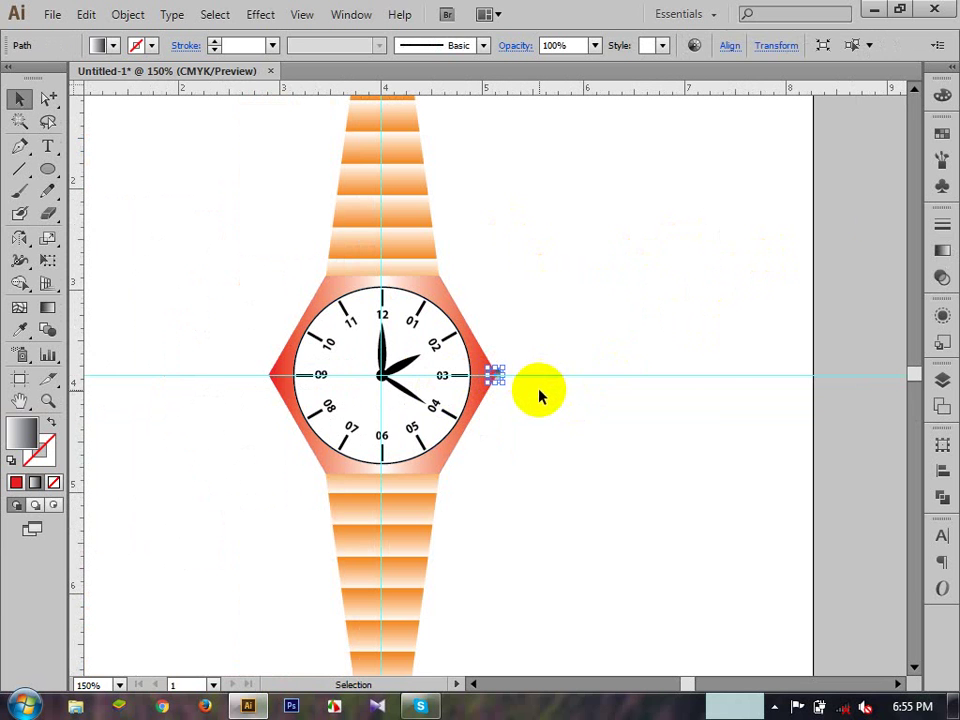
click(540, 394)
right_click(578, 290)
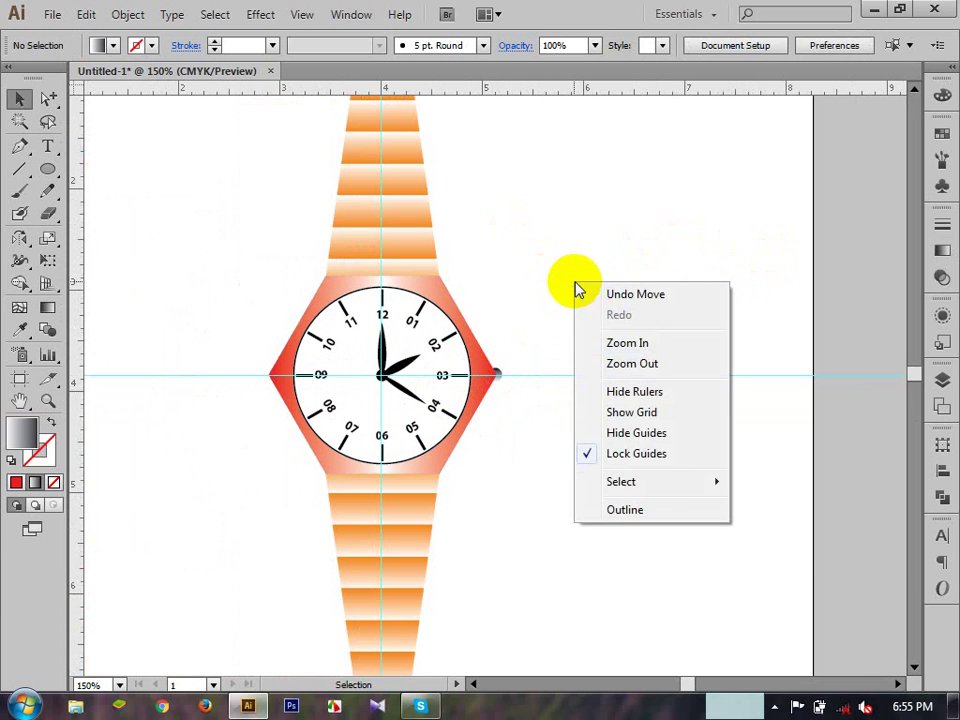
click(660, 433)
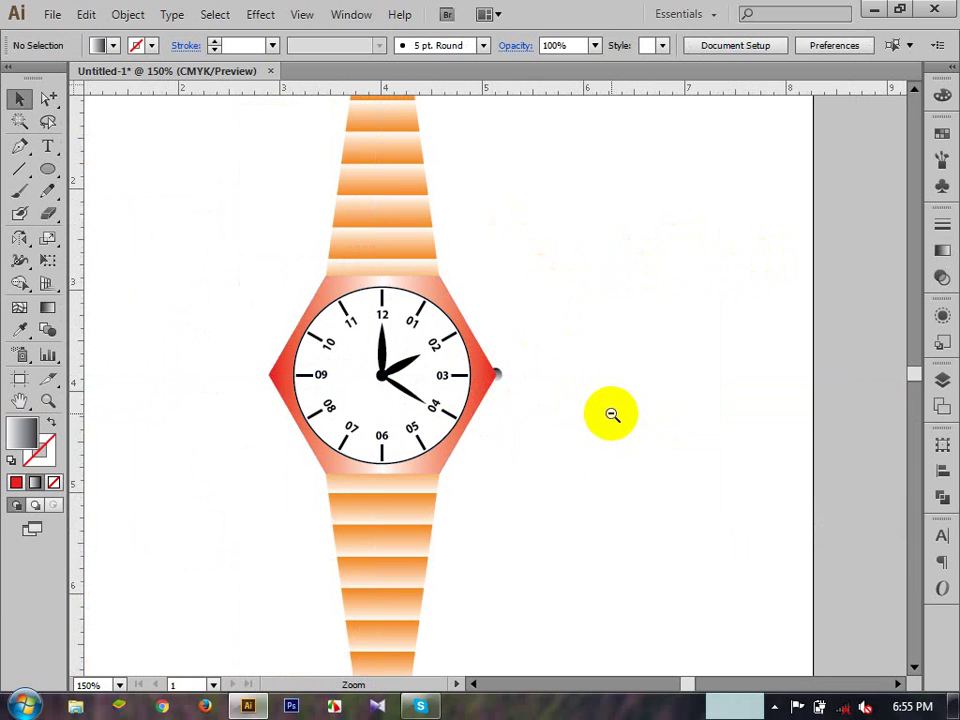
- Group all parts of the watch into one object and deselect it
ctrl+alt+click(611, 415)
ctrl+alt+click(611, 415)
key(ctrl+a)
right_click(352, 358)
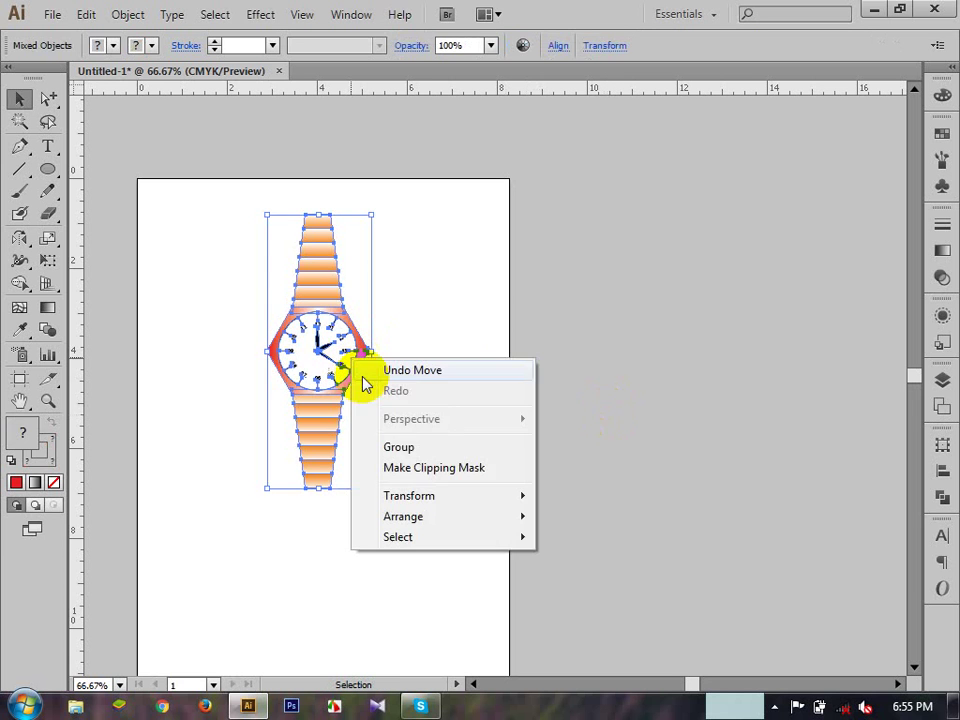
click(399, 446)
click(424, 414)
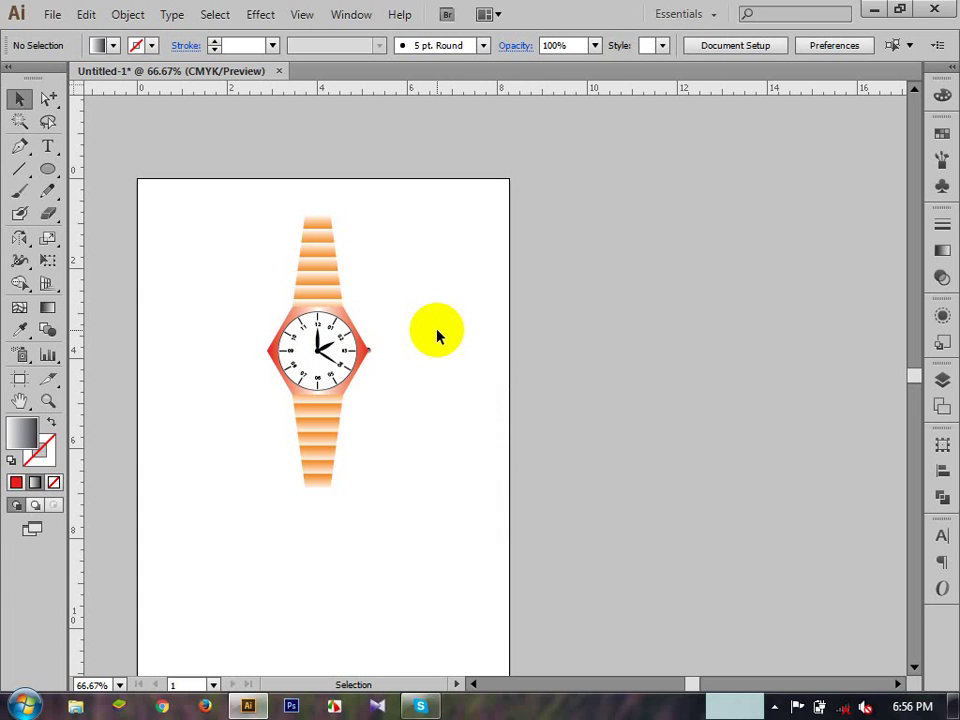
key(ctrl)
click(774, 707)
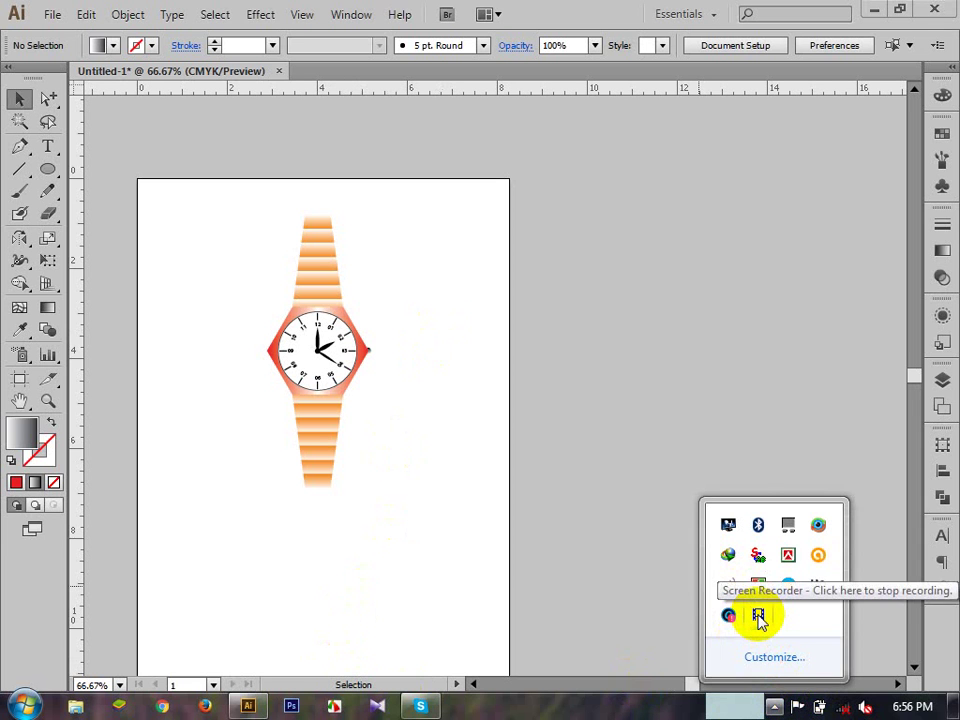
click(536, 317)
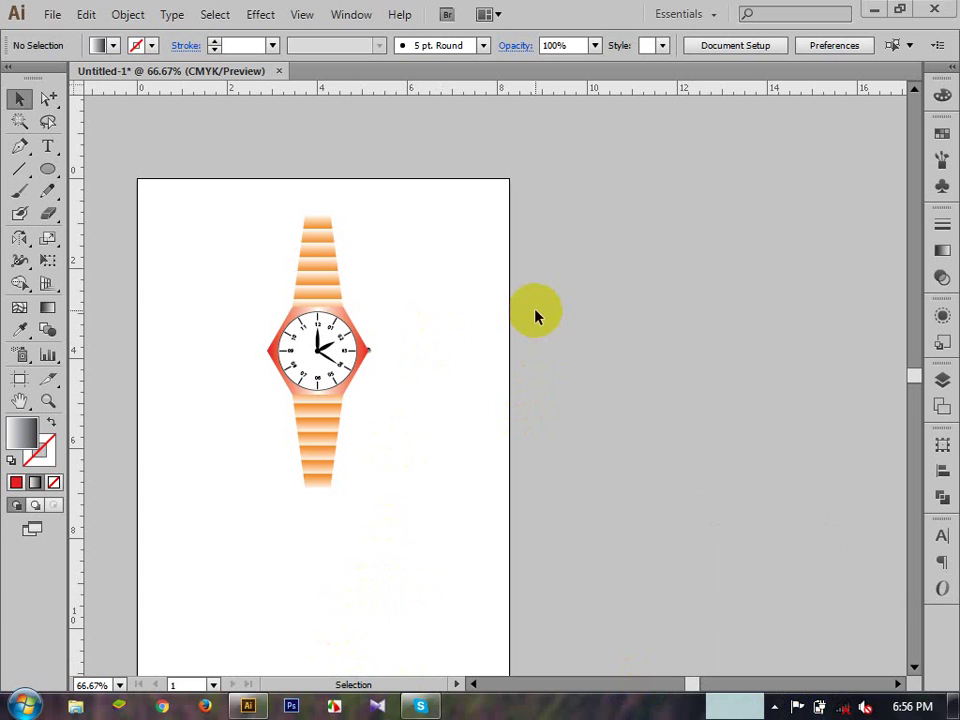